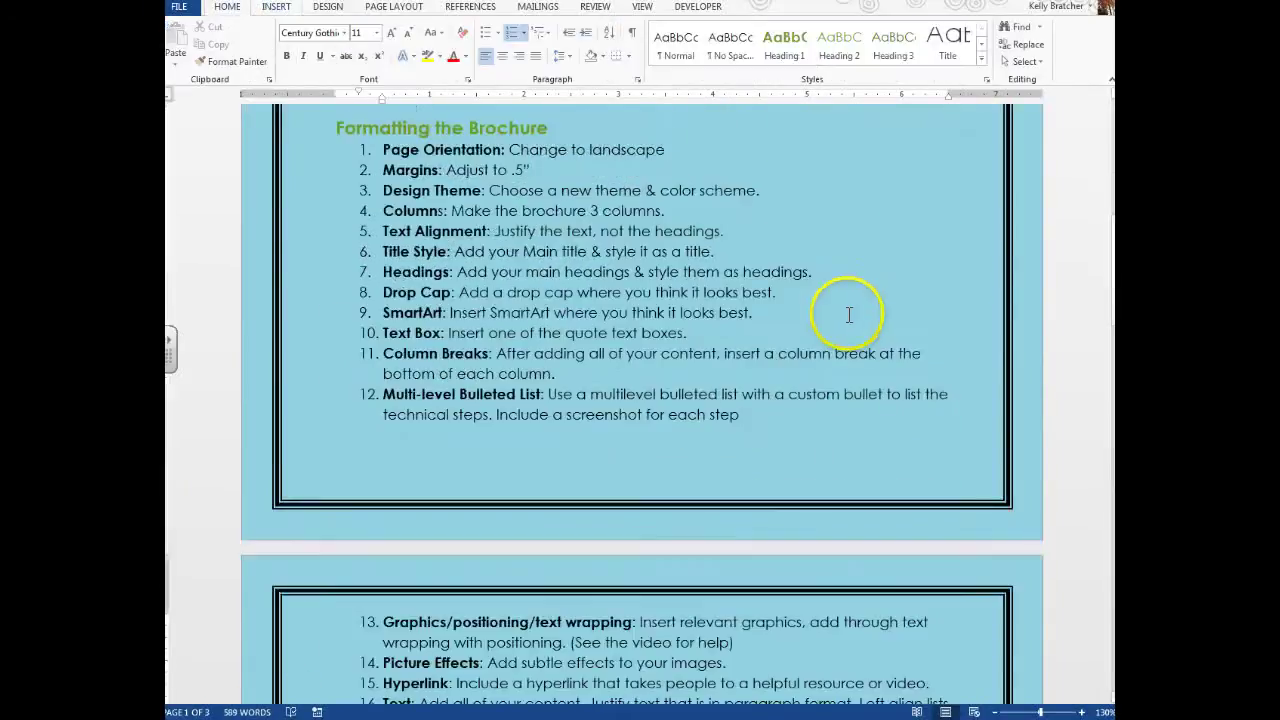
# - Highlight the Page Orientation instruction and start a new blank document
pyautogui.scroll(10, 846, 309)
pyautogui.scroll(-4, 343, 503)
pyautogui.scroll(-7, 375, 340)
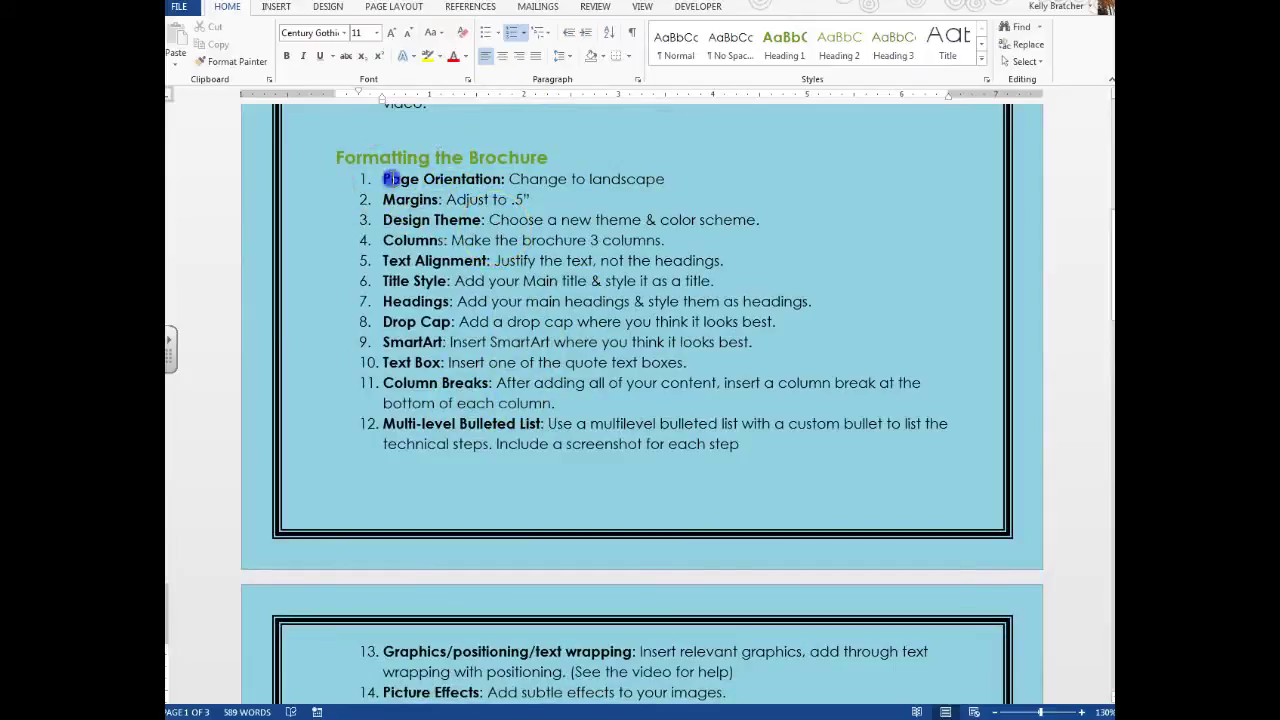
pyautogui.moveTo(384, 179); pyautogui.dragTo(668, 179)
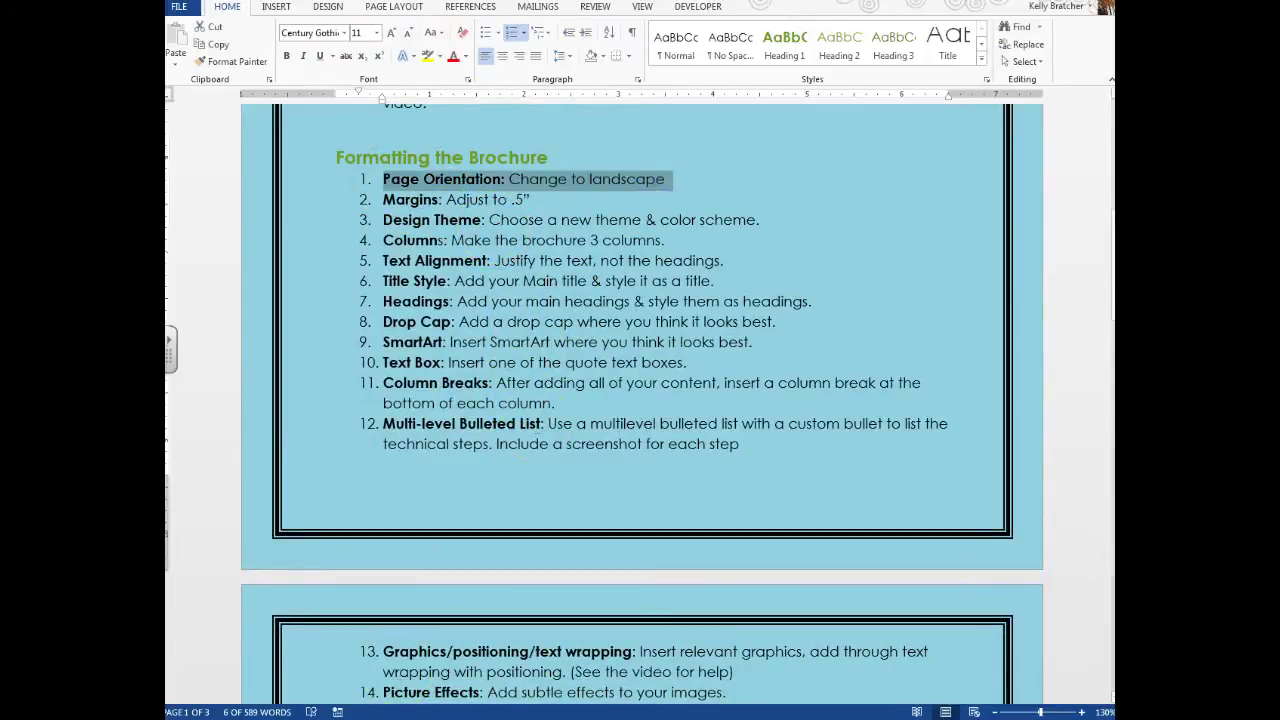
pyautogui.click(178, 8)
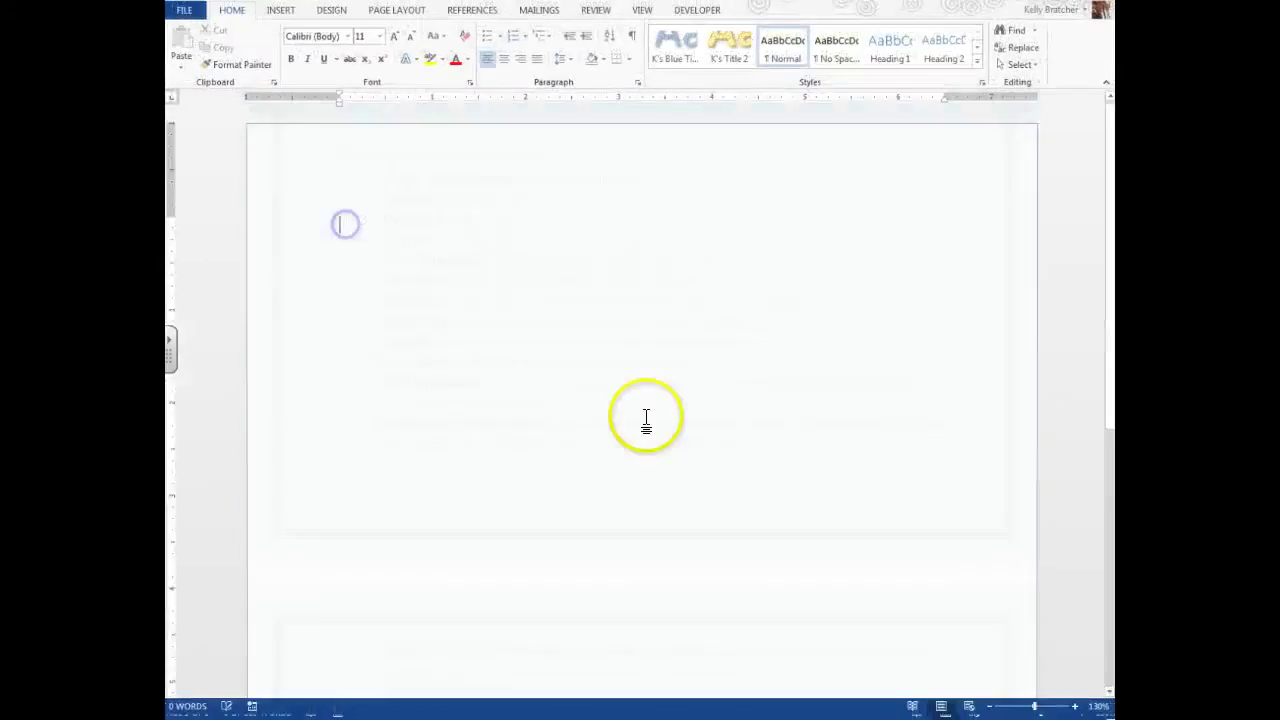
pyautogui.click(396, 8)
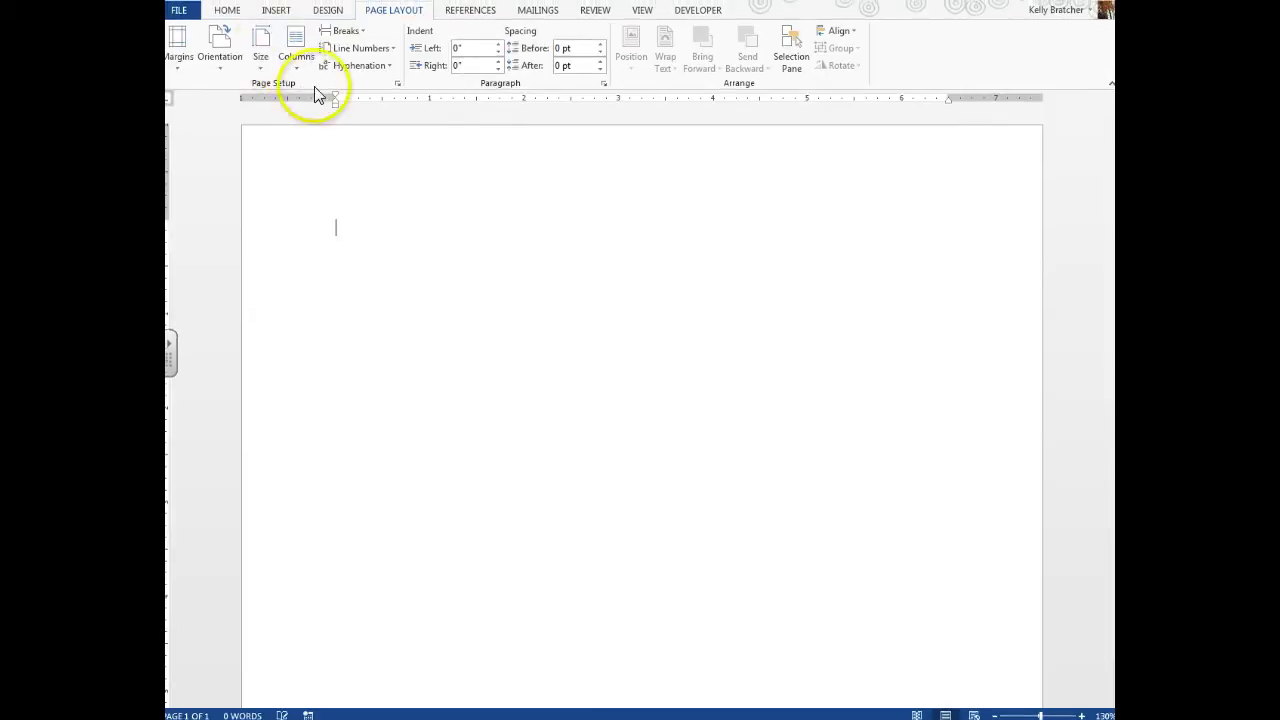
# - Turn the new document to landscape and zoom out to see the whole page
pyautogui.click(219, 58)
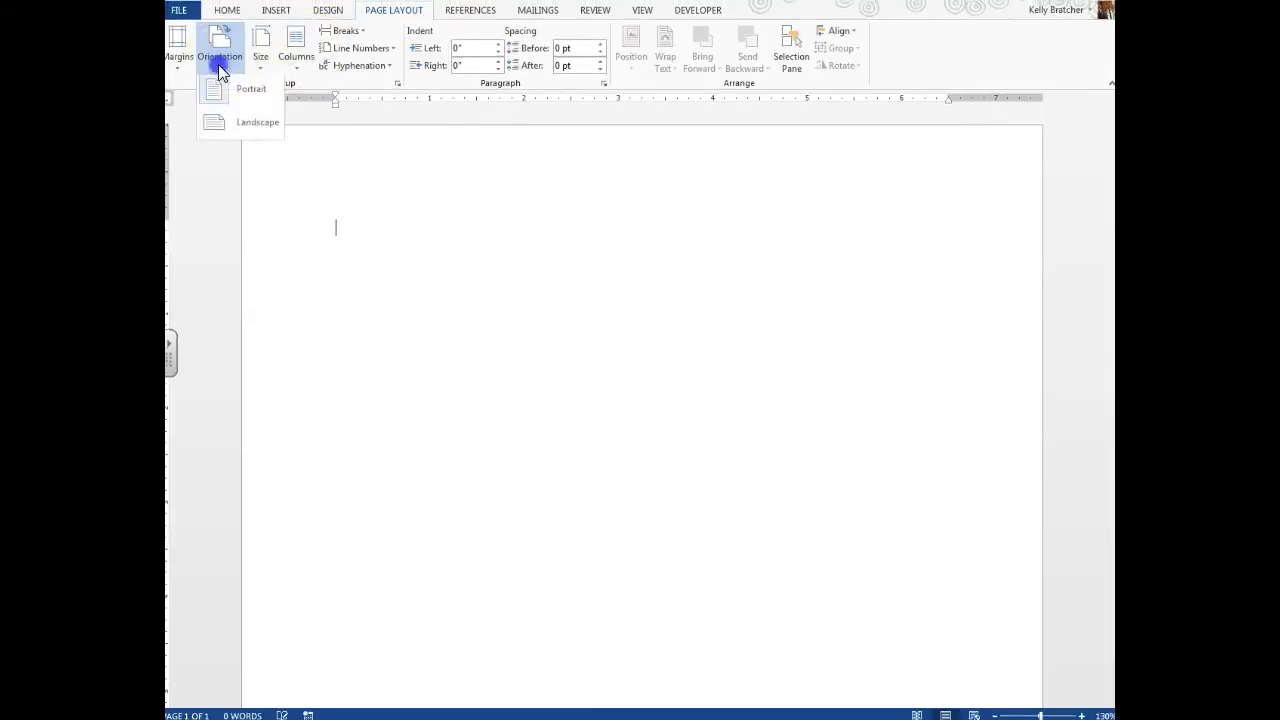
pyautogui.click(258, 126)
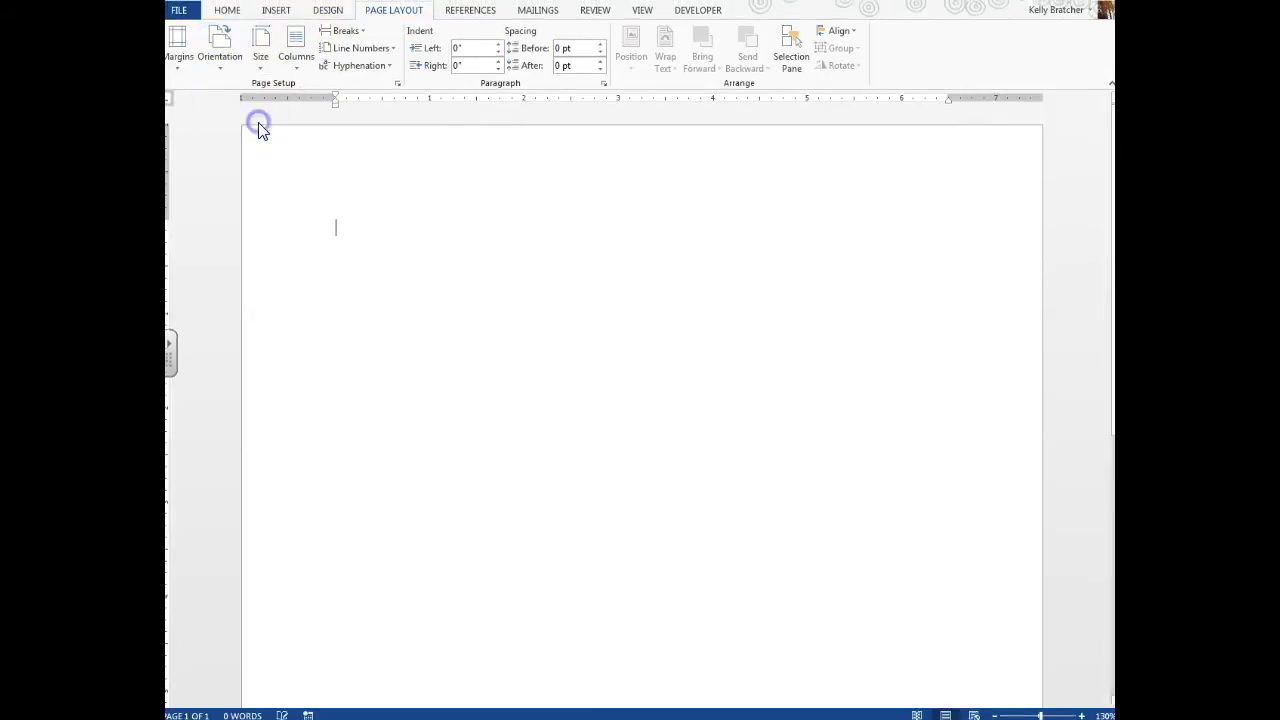
pyautogui.click(995, 716)
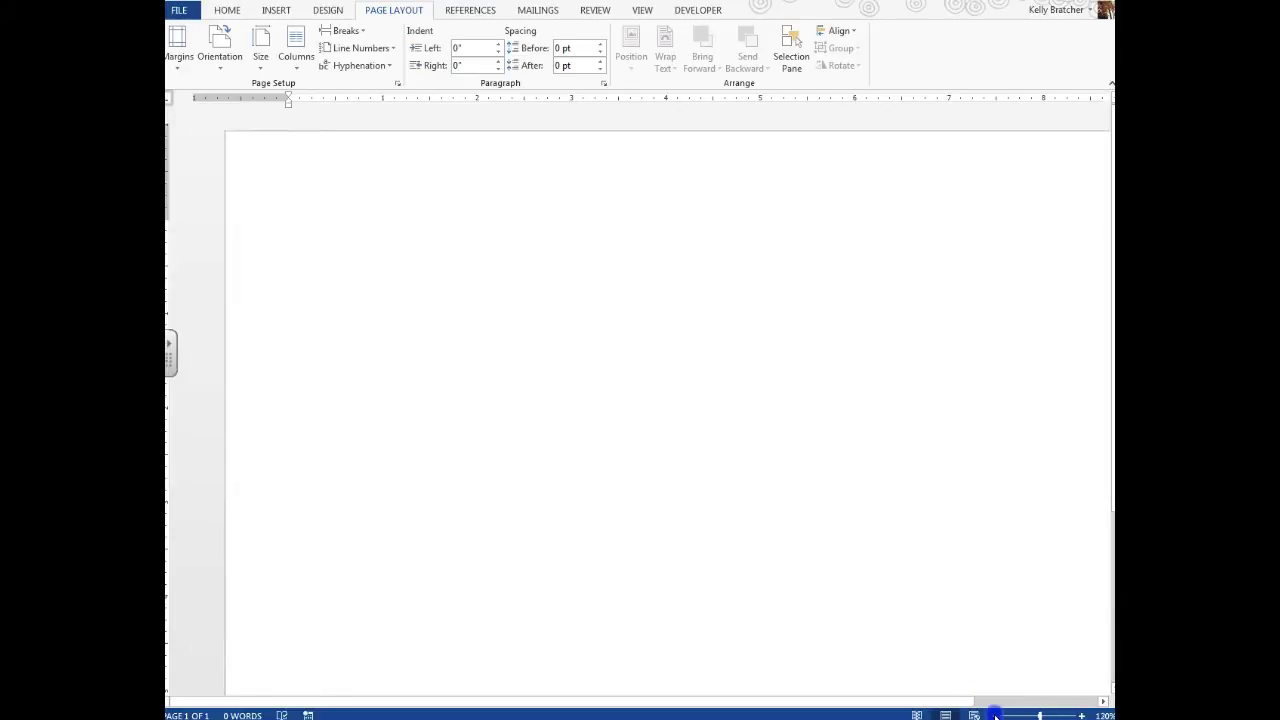
pyautogui.click(995, 716)
pyautogui.click(995, 716)
pyautogui.click(995, 716)
pyautogui.click(995, 716)
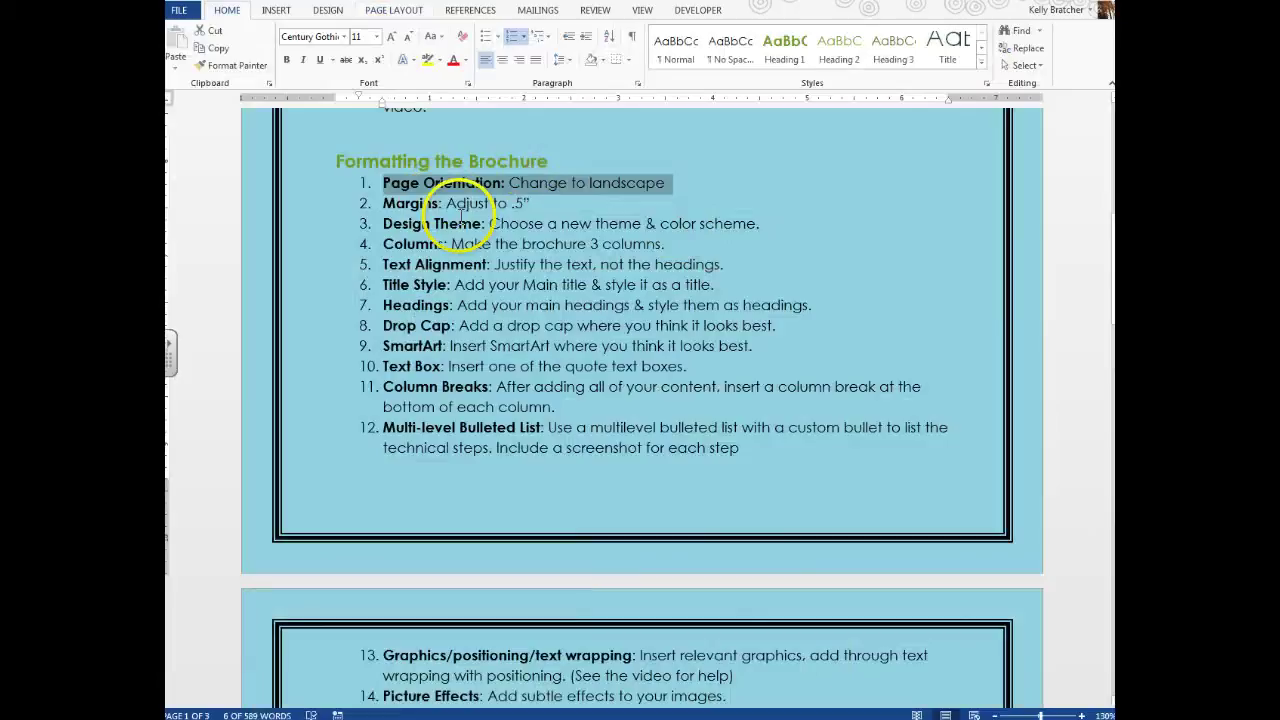
# - Apply Narrow 0.5" margins, then highlight the Design Theme line in the brochure
pyautogui.click(462, 203)
pyautogui.tripleClick(396, 203)
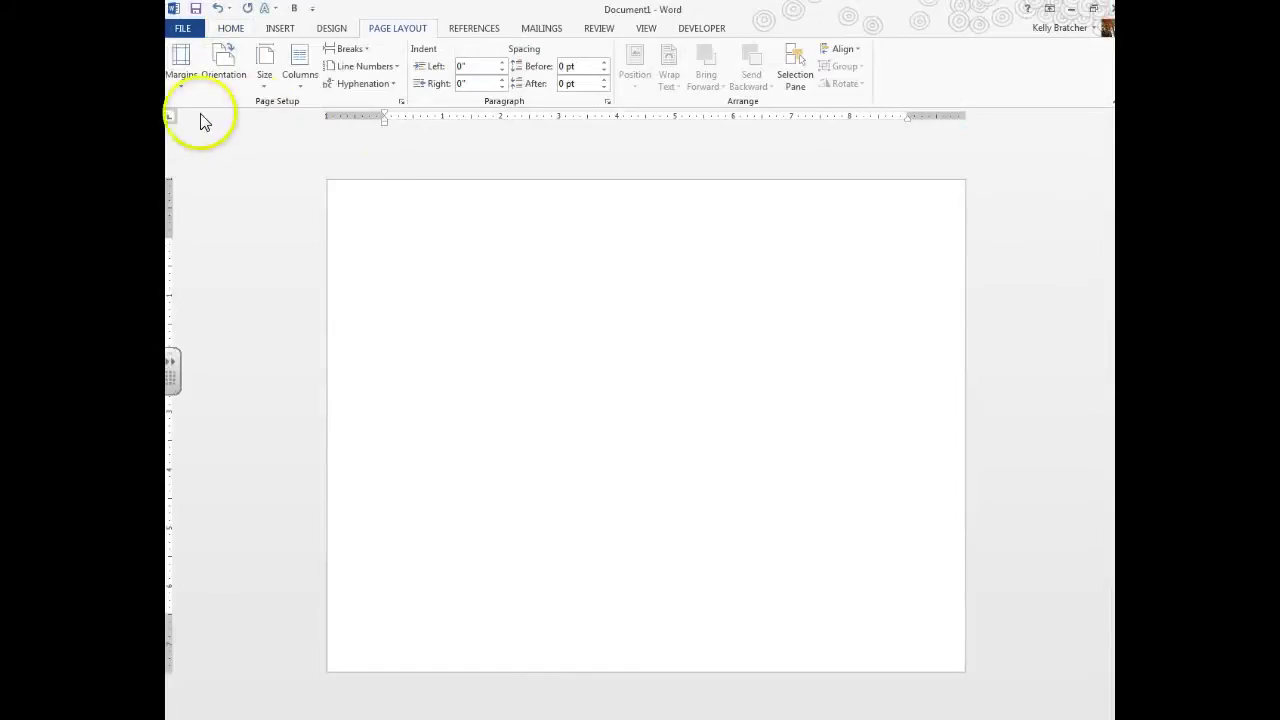
pyautogui.click(179, 58)
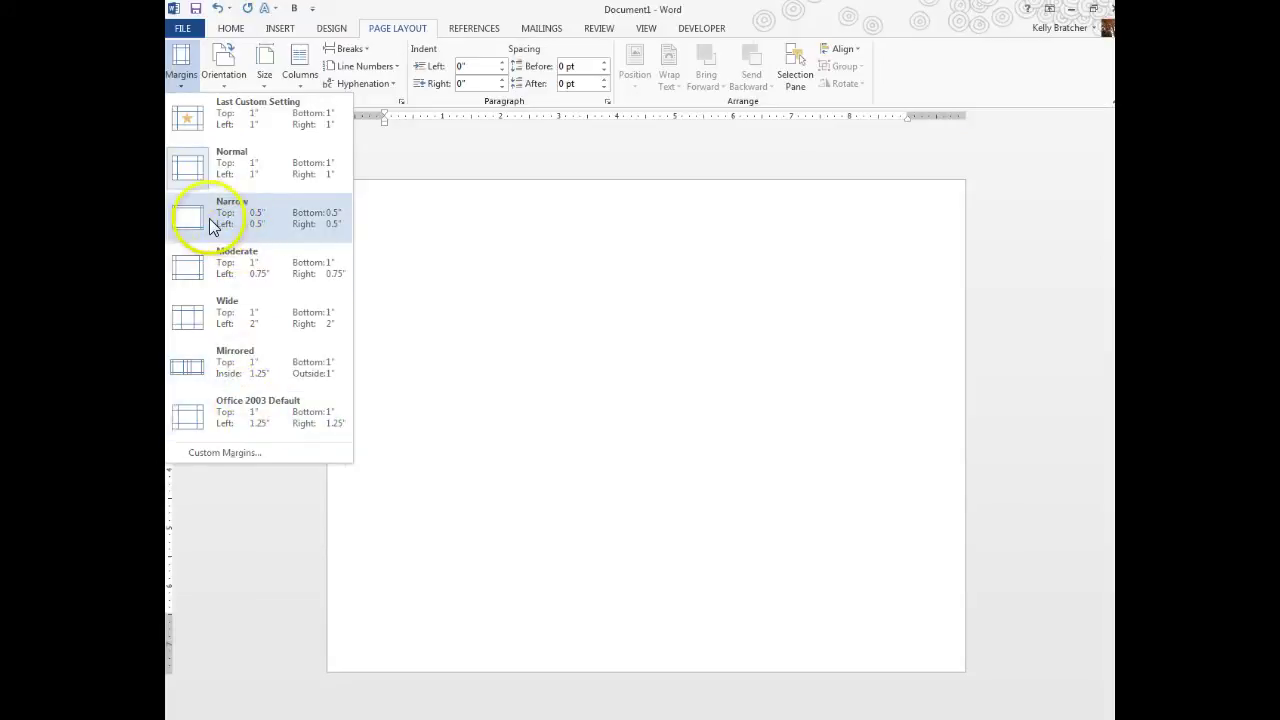
pyautogui.click(278, 220)
pyautogui.click(467, 557)
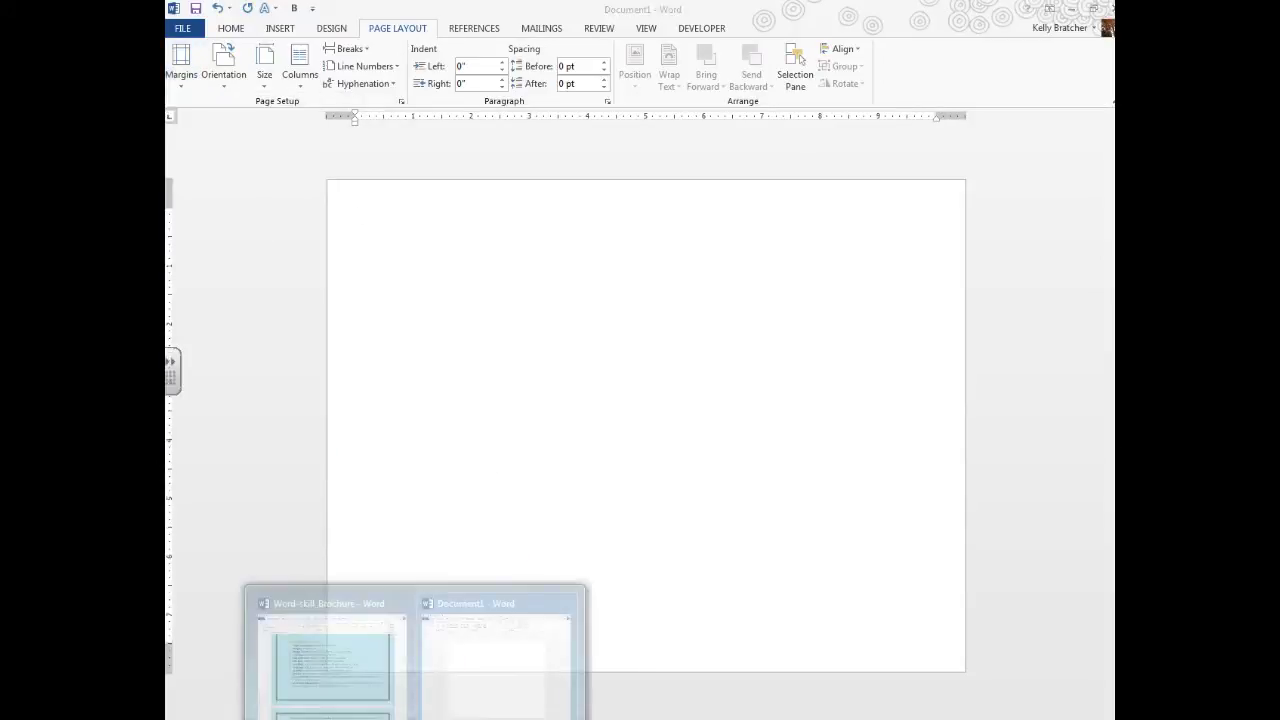
pyautogui.click(390, 640)
pyautogui.moveTo(392, 251); pyautogui.dragTo(762, 243)
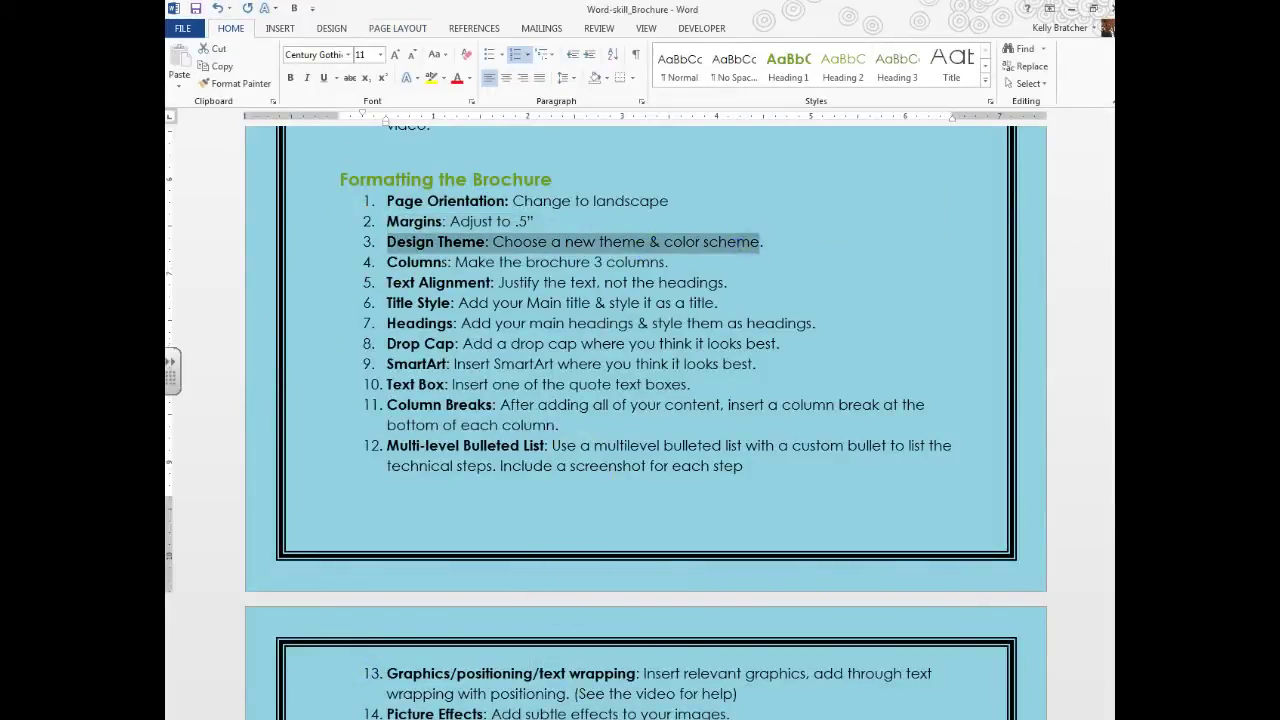
# - Apply the Quotable theme to the new blank document
pyautogui.click(443, 662)
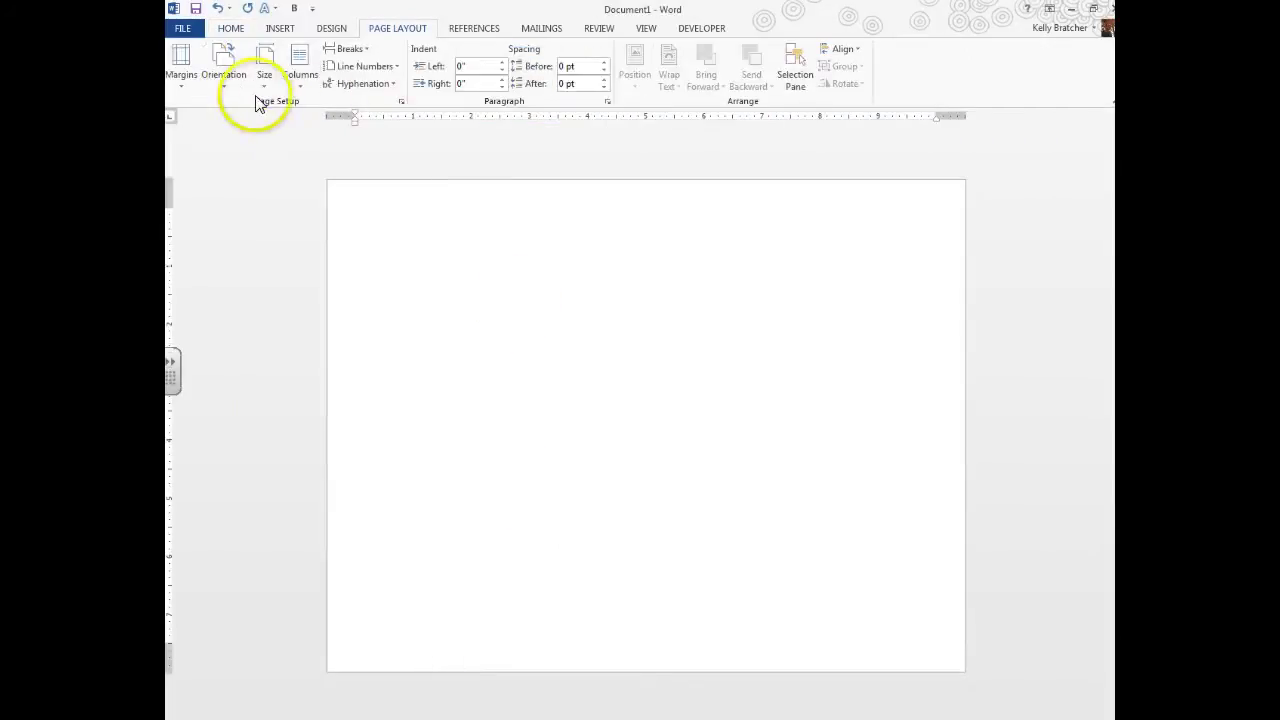
pyautogui.click(331, 28)
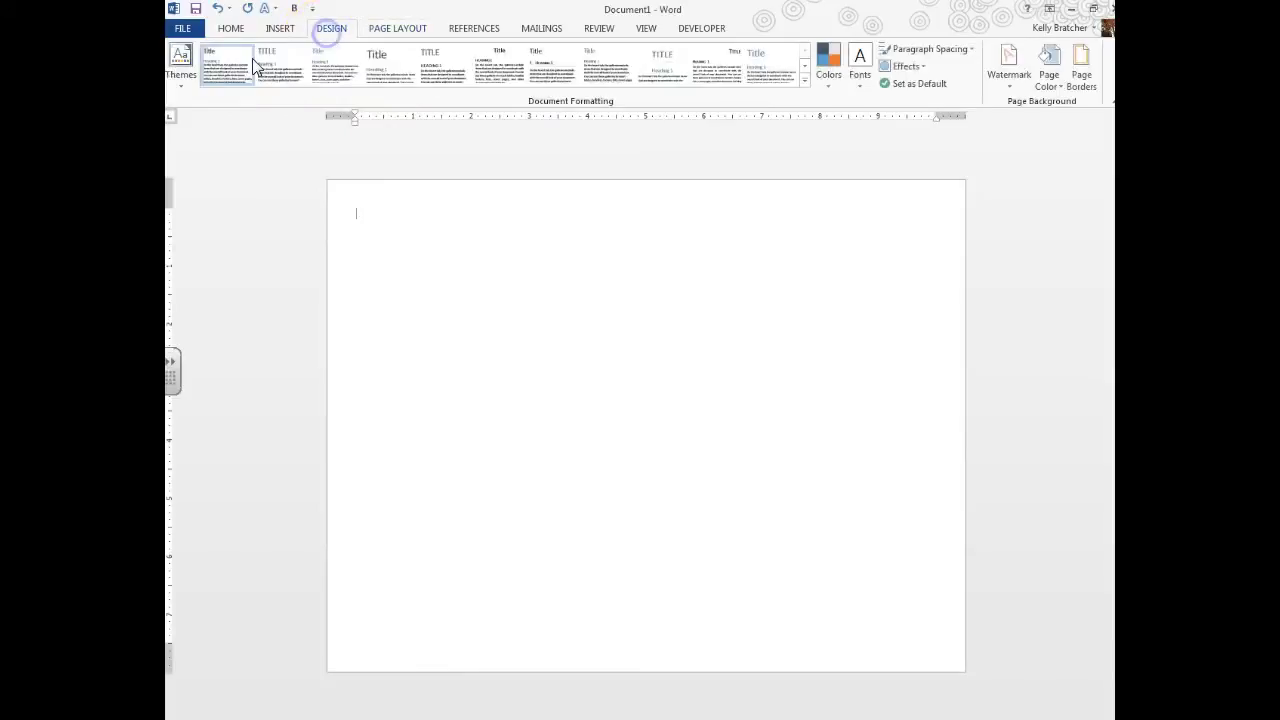
pyautogui.click(178, 65)
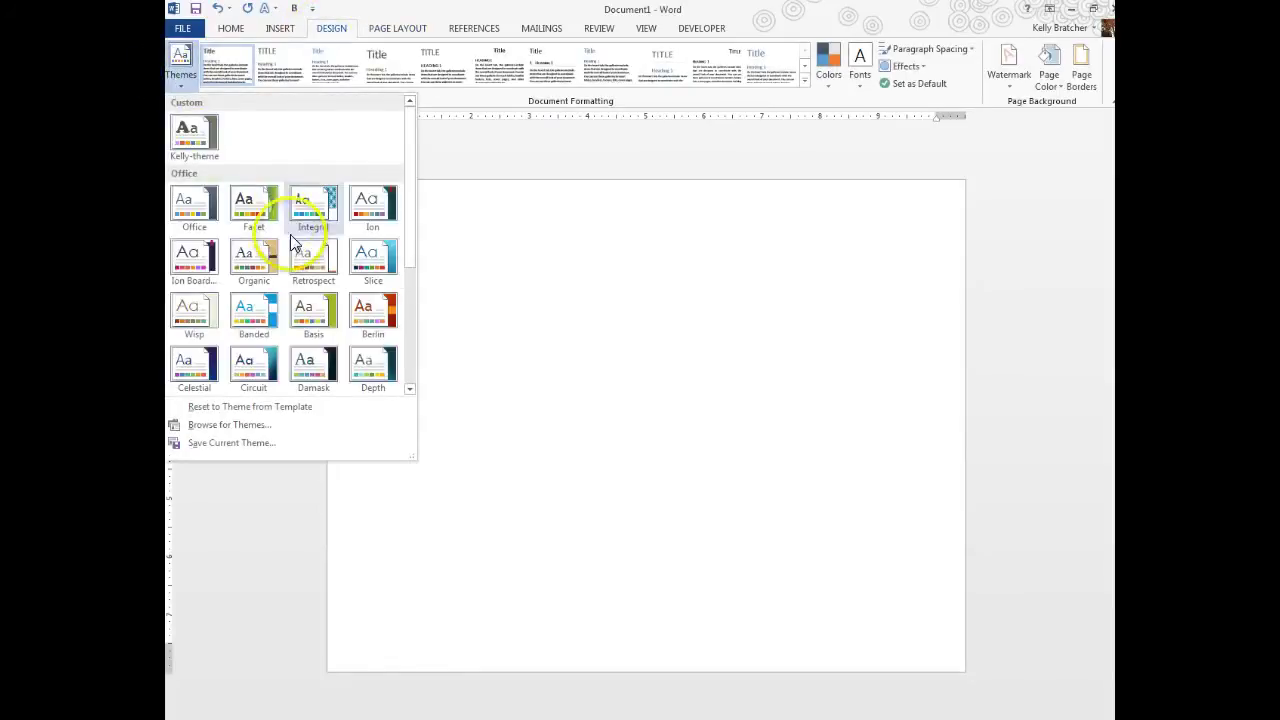
pyautogui.scroll(-3, 380, 295)
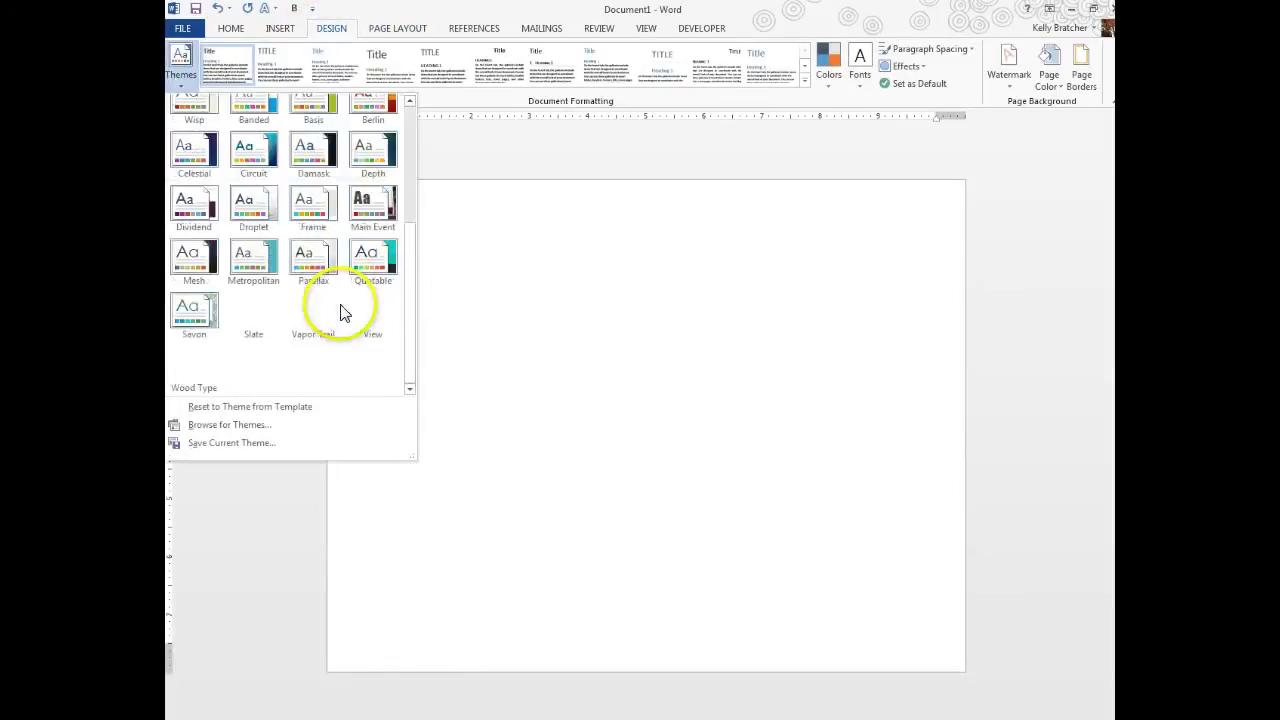
pyautogui.click(372, 258)
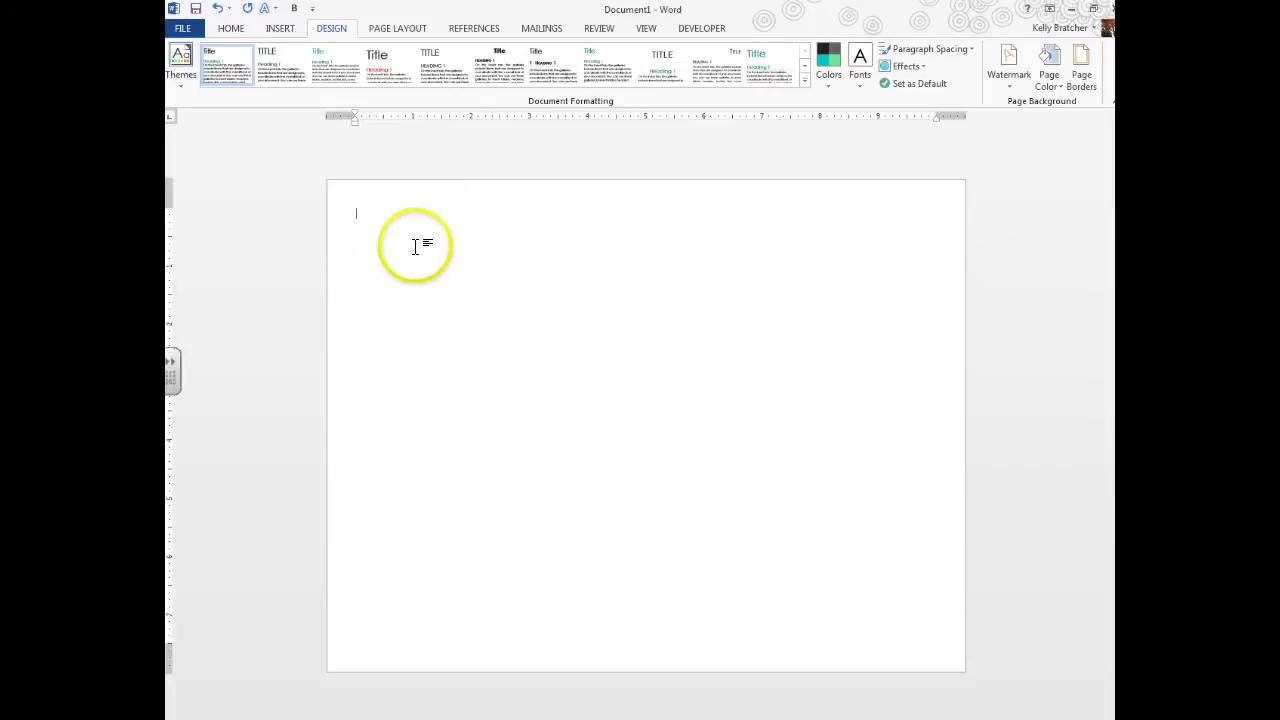
# - Switch to the Red colour scheme and fill the page with tan
pyautogui.click(825, 80)
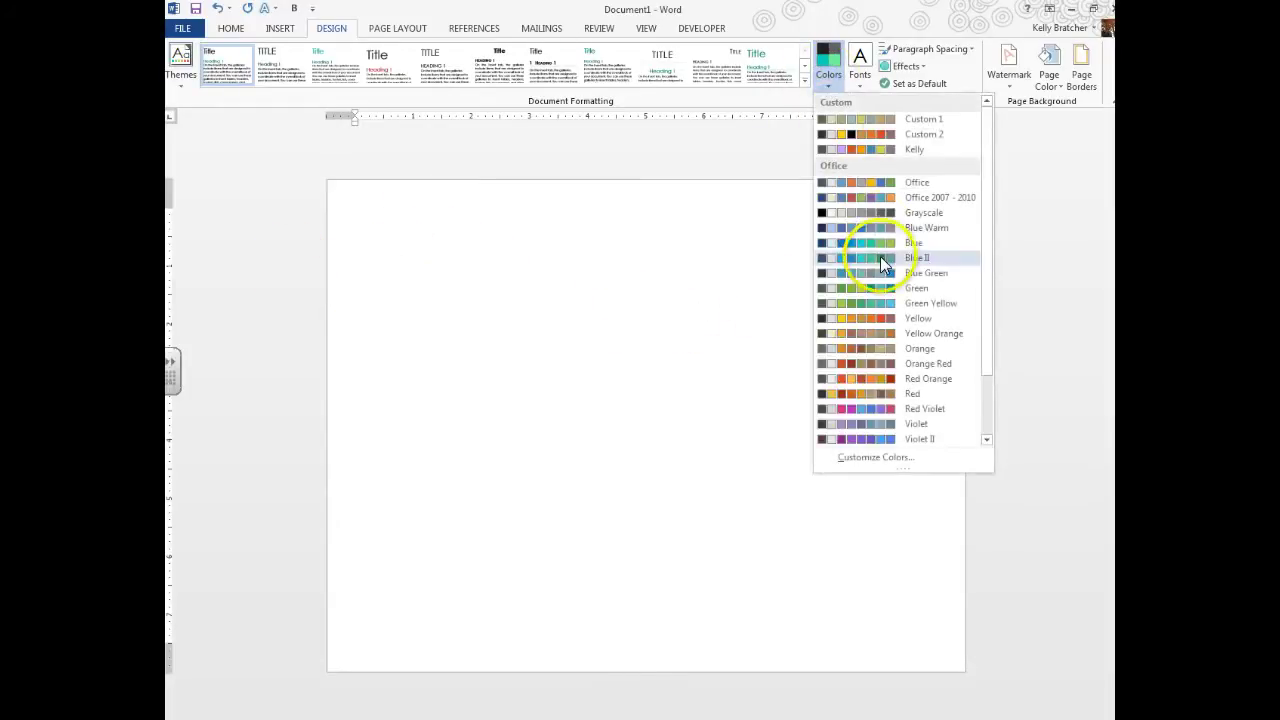
pyautogui.click(853, 396)
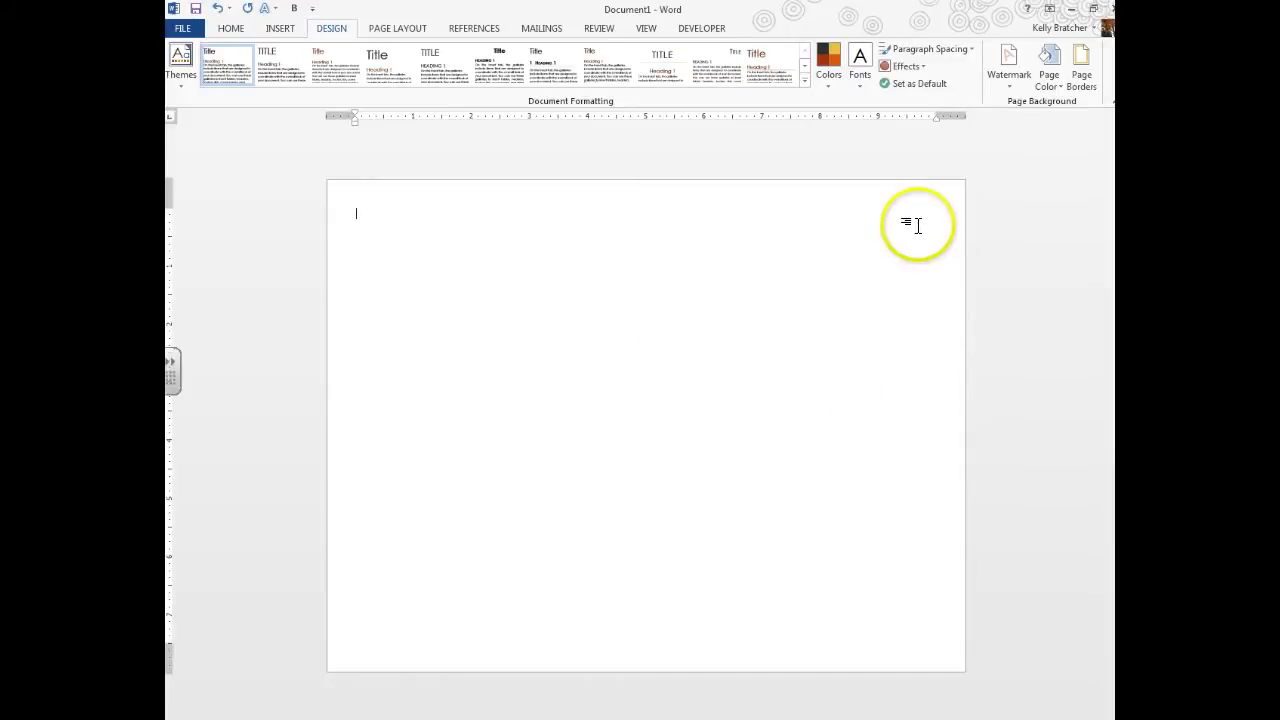
pyautogui.click(1049, 81)
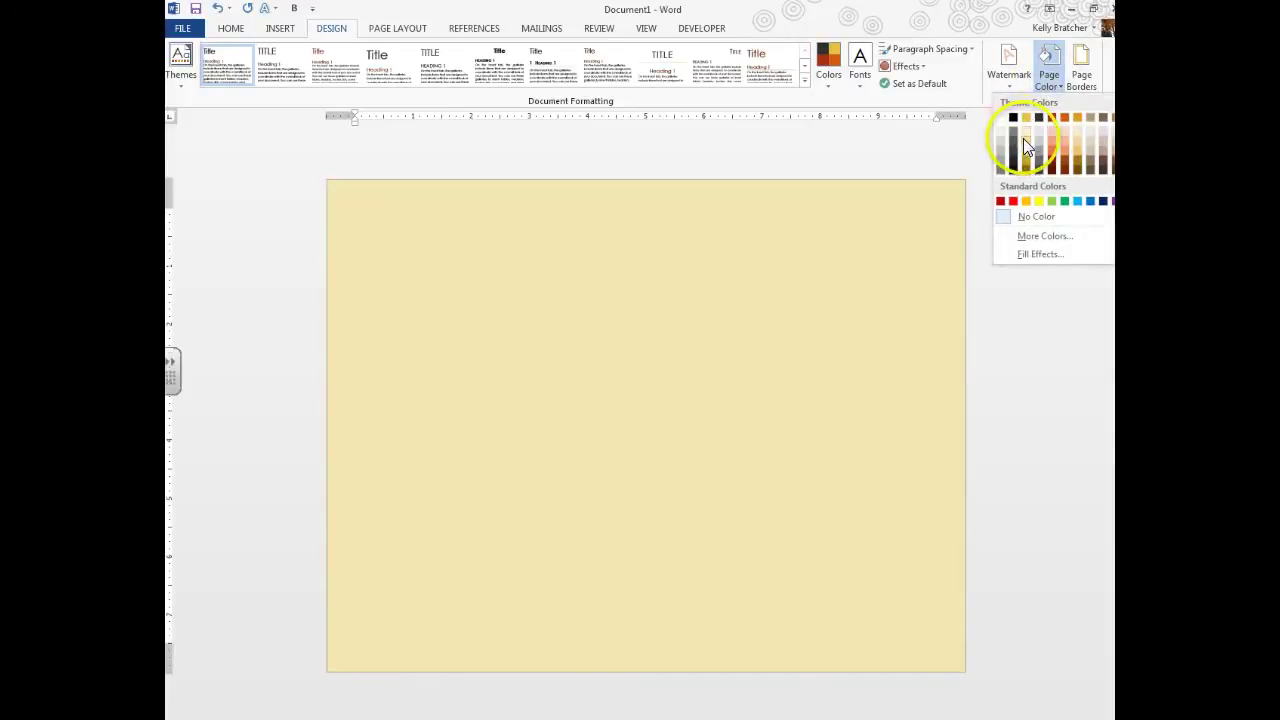
pyautogui.click(1023, 138)
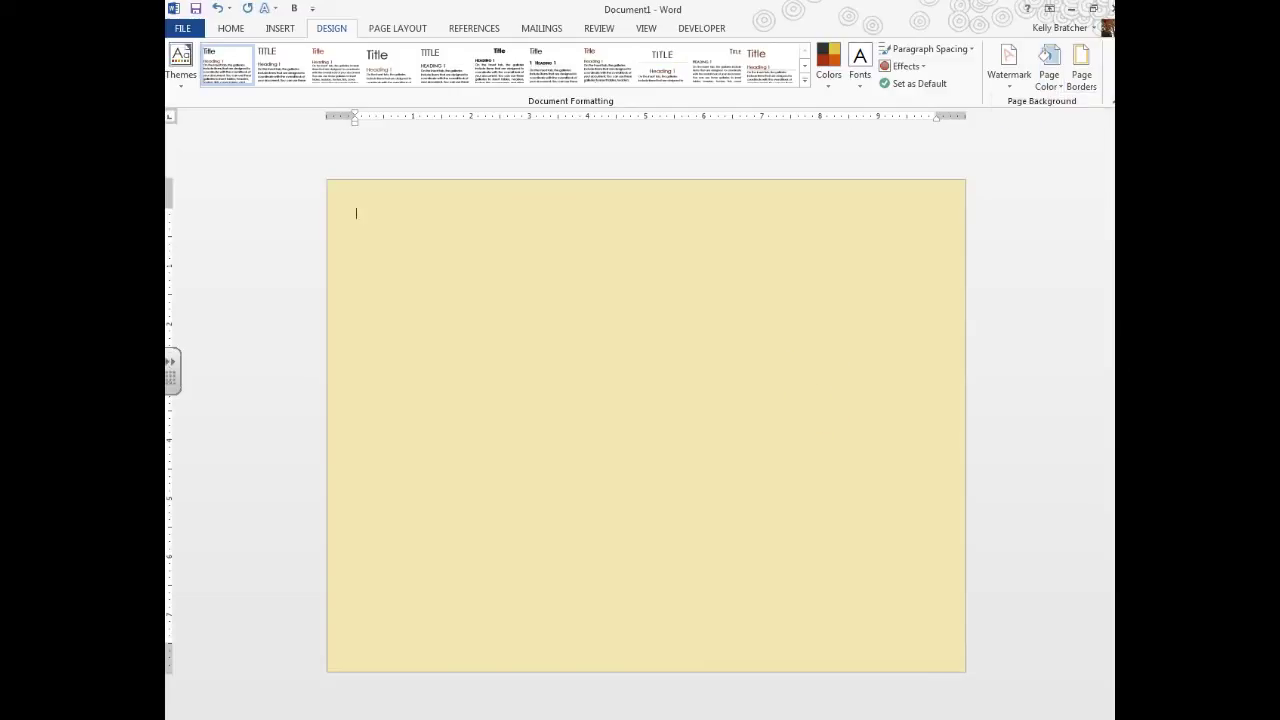
pyautogui.click(346, 689)
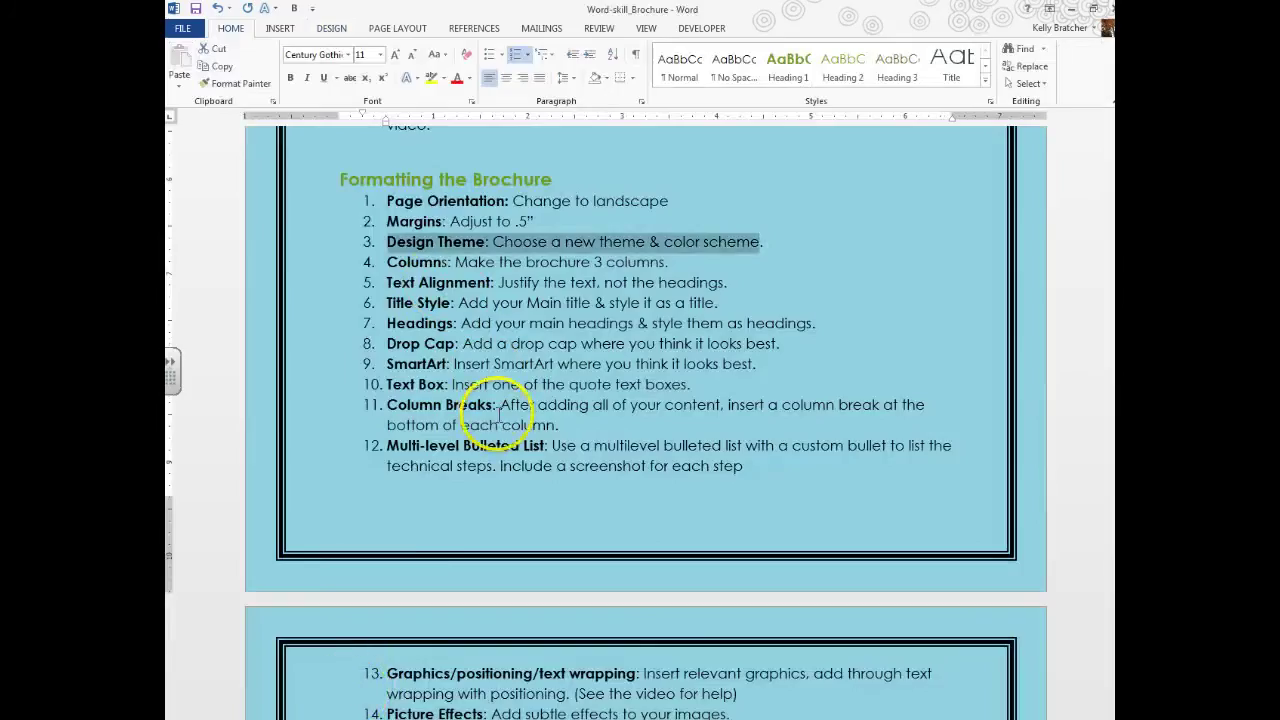
# - Highlight the Columns instruction, then toggle the ruler off and back on in Document1
pyautogui.moveTo(387, 262); pyautogui.dragTo(672, 266)
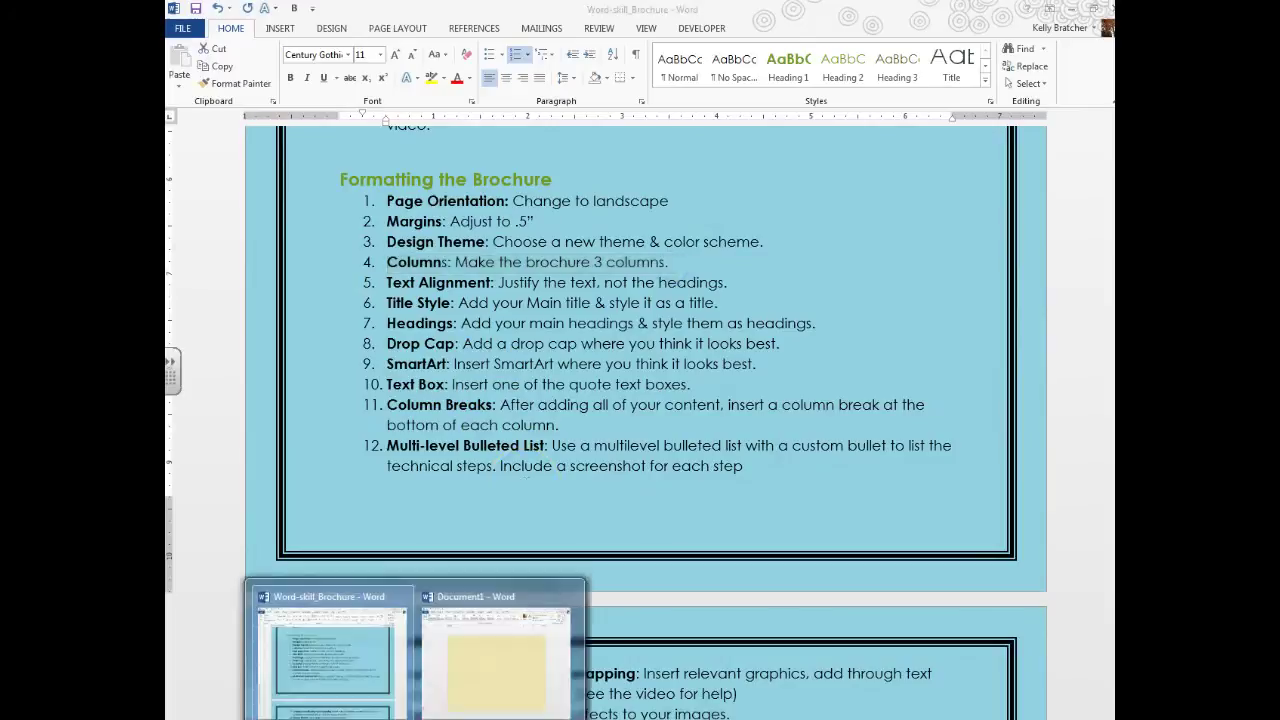
pyautogui.click(457, 677)
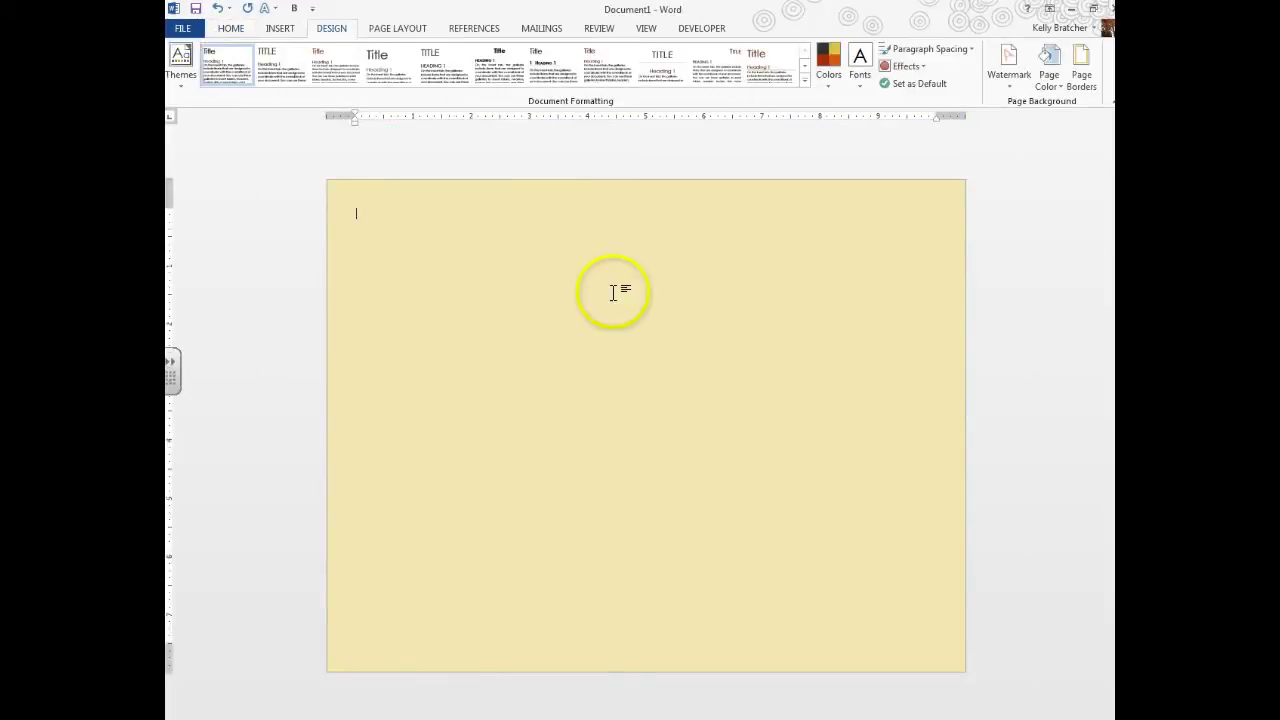
pyautogui.click(655, 36)
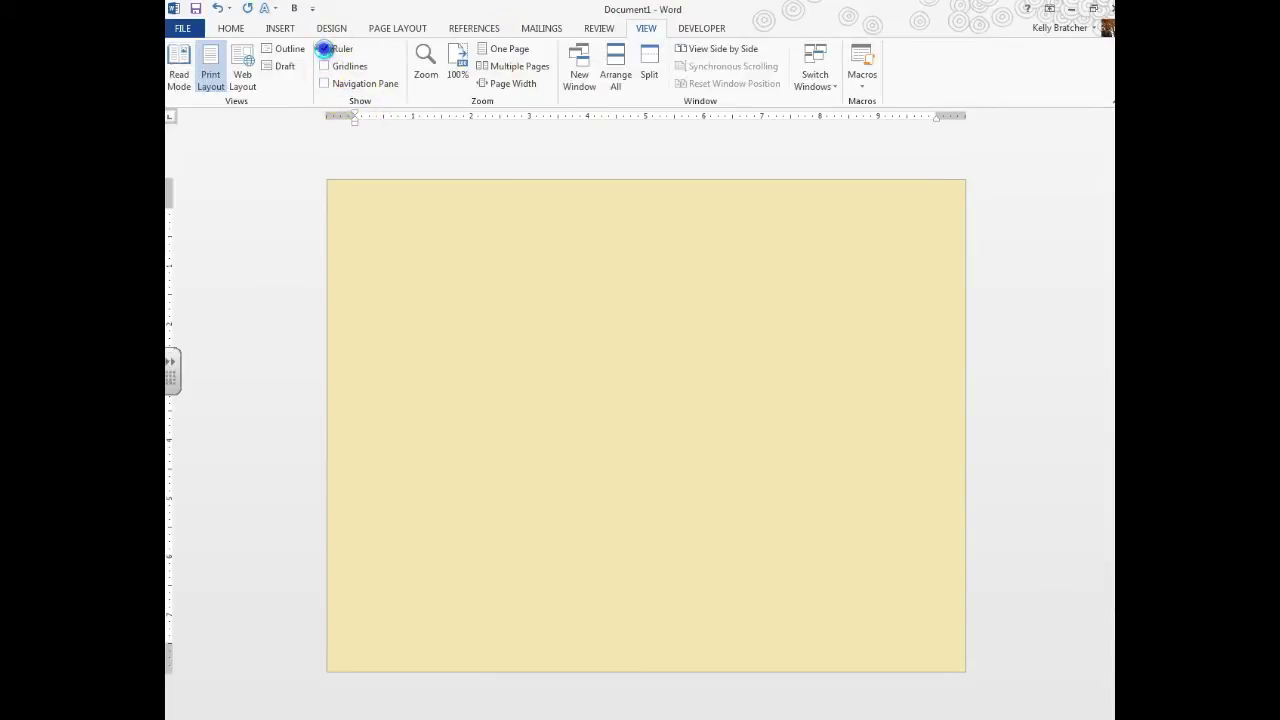
pyautogui.click(324, 49)
pyautogui.click(324, 49)
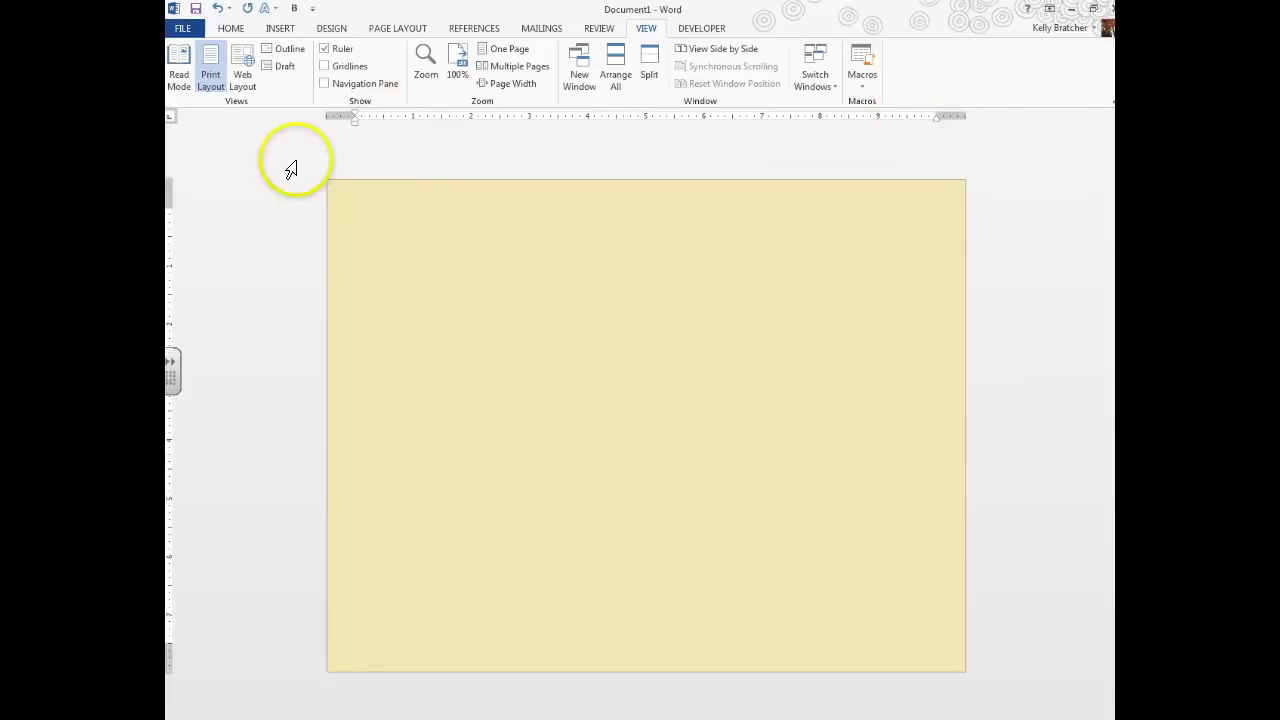
# - Set the page layout to three columns
pyautogui.click(378, 30)
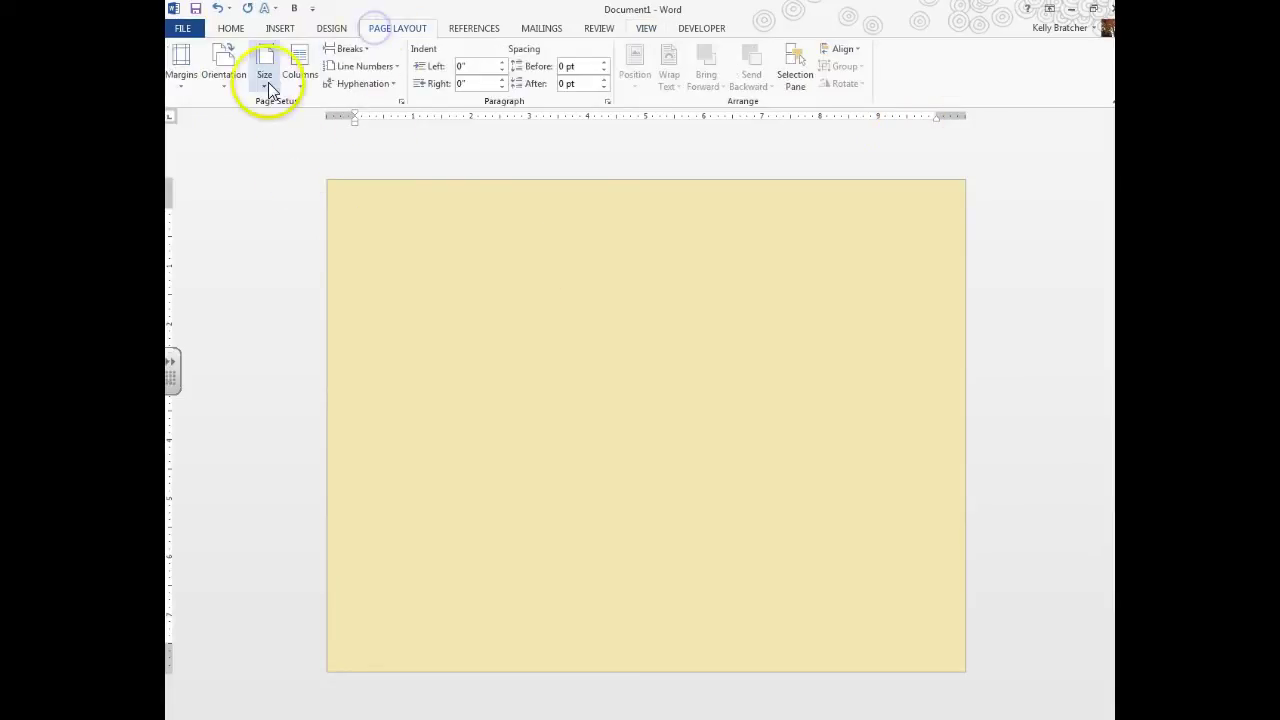
pyautogui.click(295, 72)
pyautogui.click(314, 176)
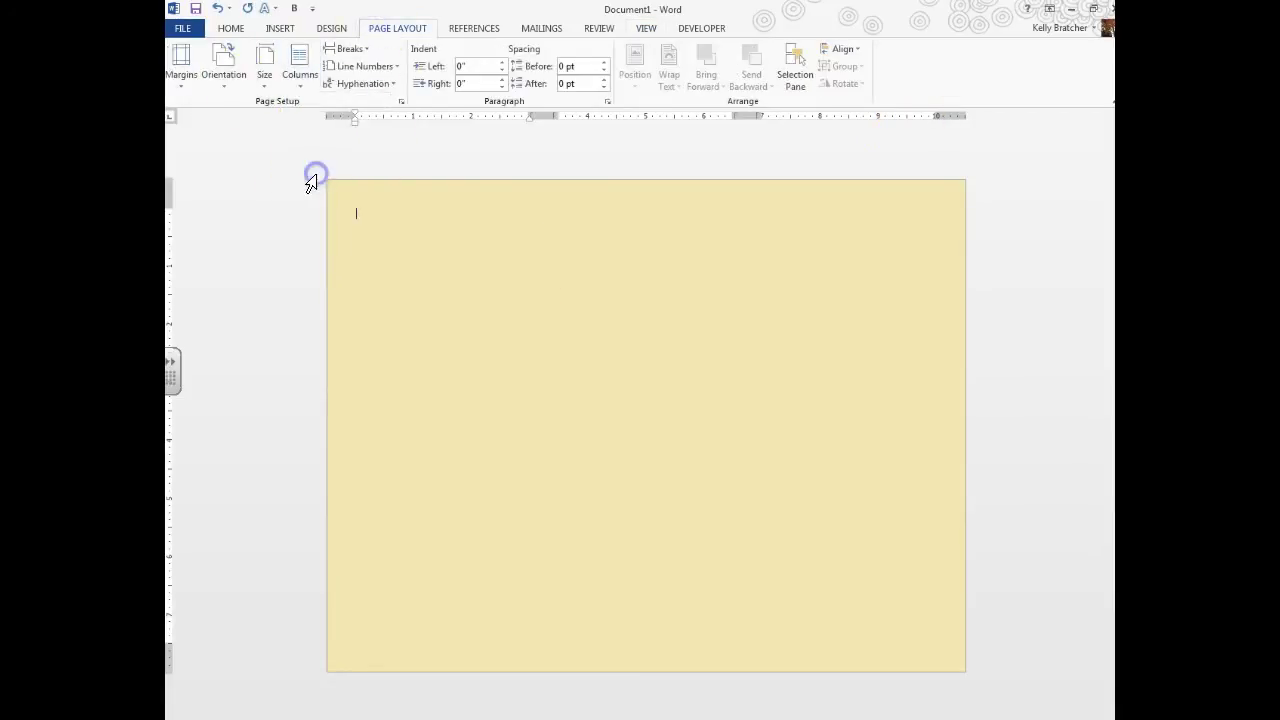
pyautogui.click(390, 212)
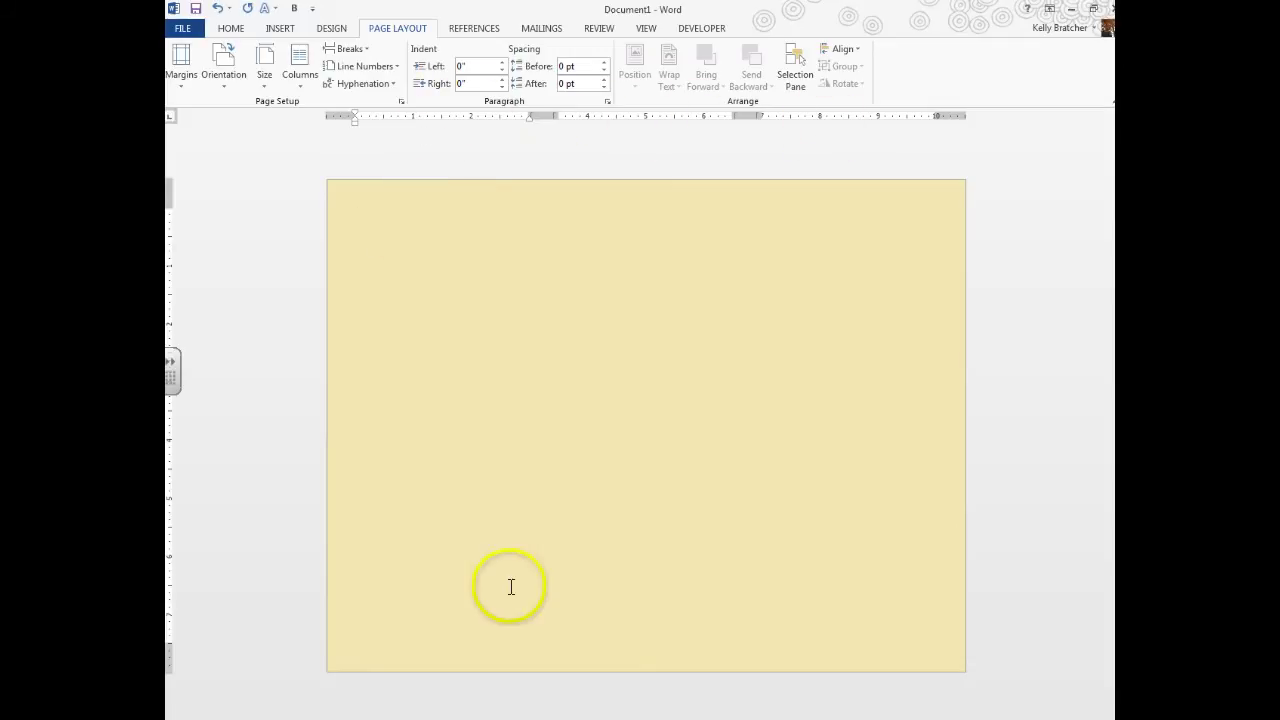
# - Highlight the Text Alignment and Title Style instruction lines in the brochure
pyautogui.click(346, 656)
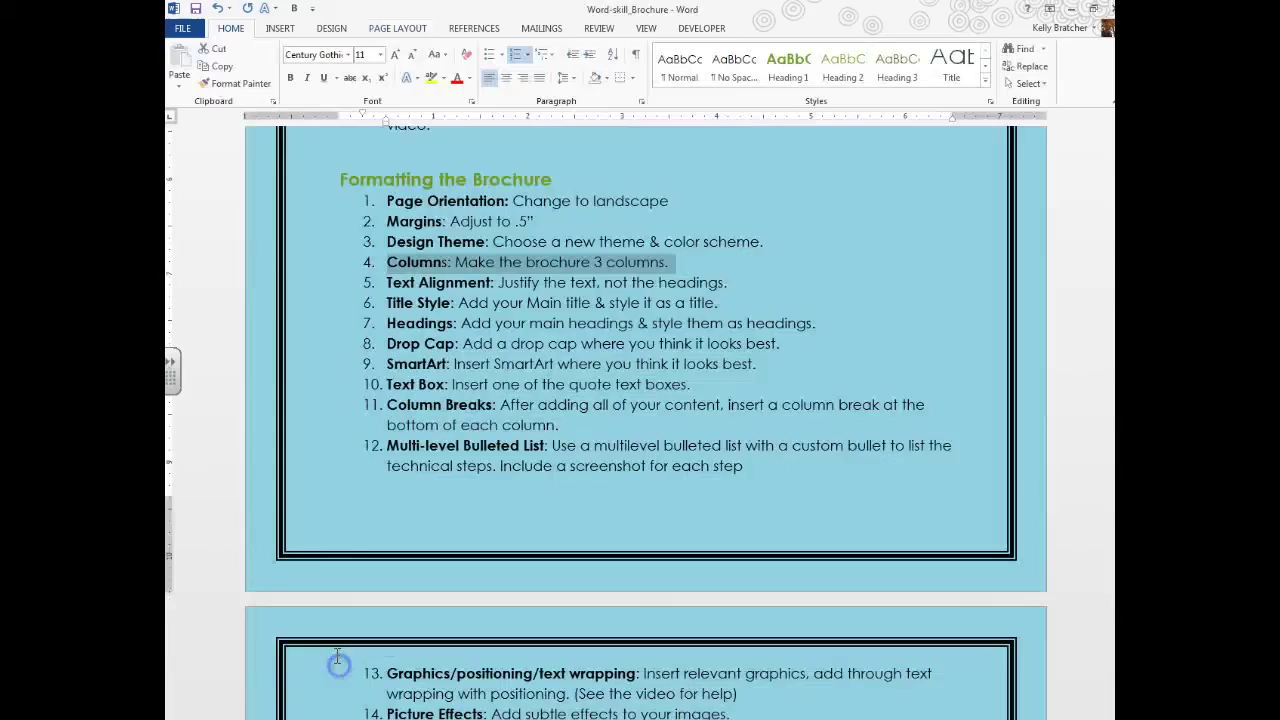
pyautogui.moveTo(398, 283); pyautogui.dragTo(736, 283)
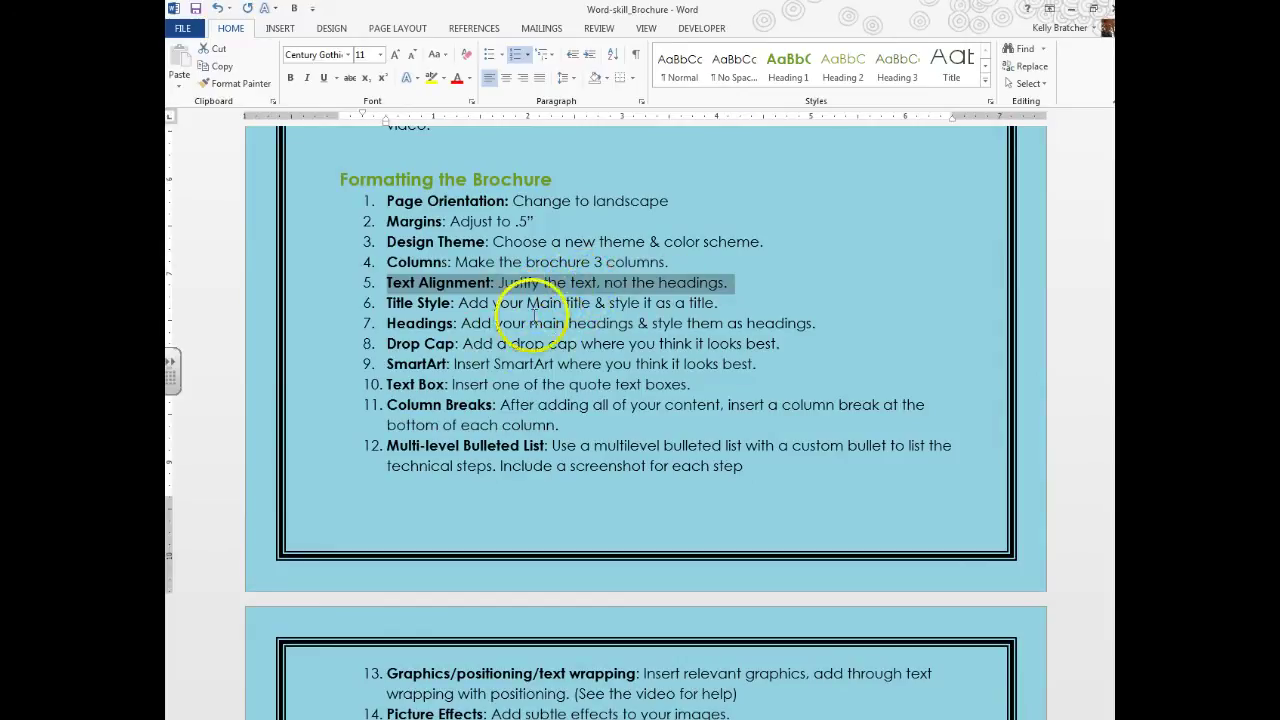
pyautogui.click(413, 302)
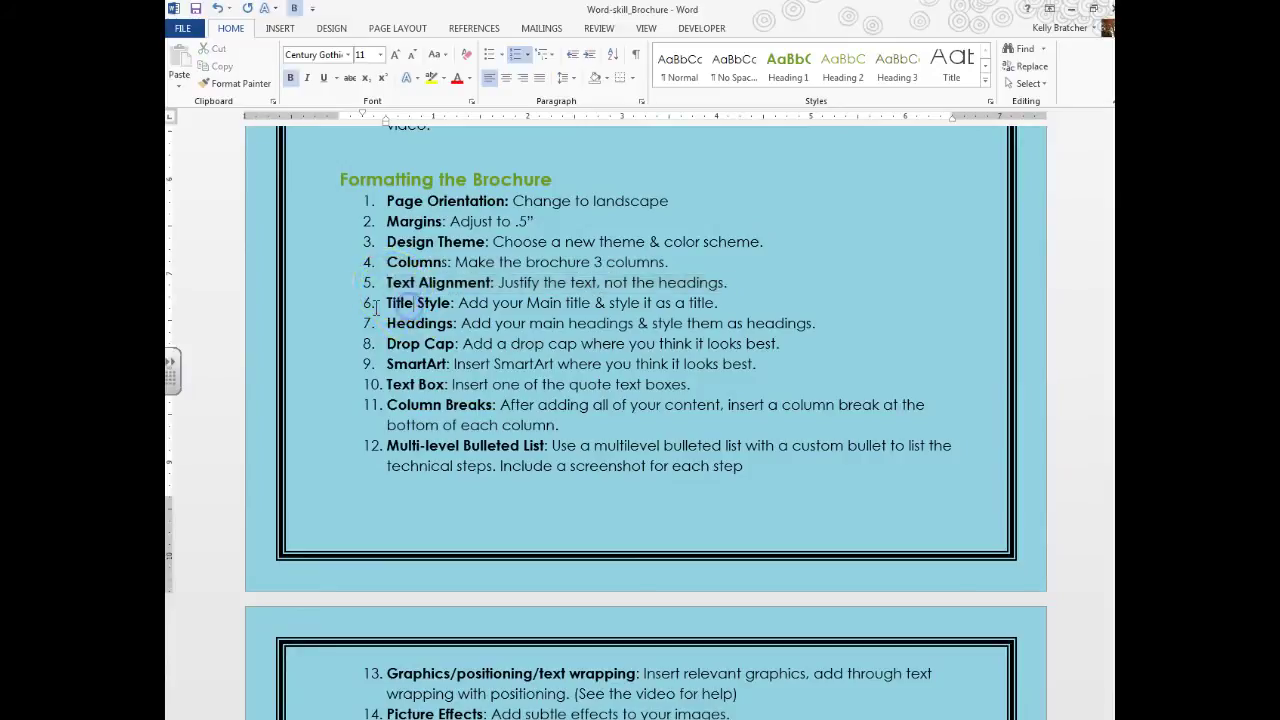
pyautogui.moveTo(391, 306); pyautogui.dragTo(764, 306)
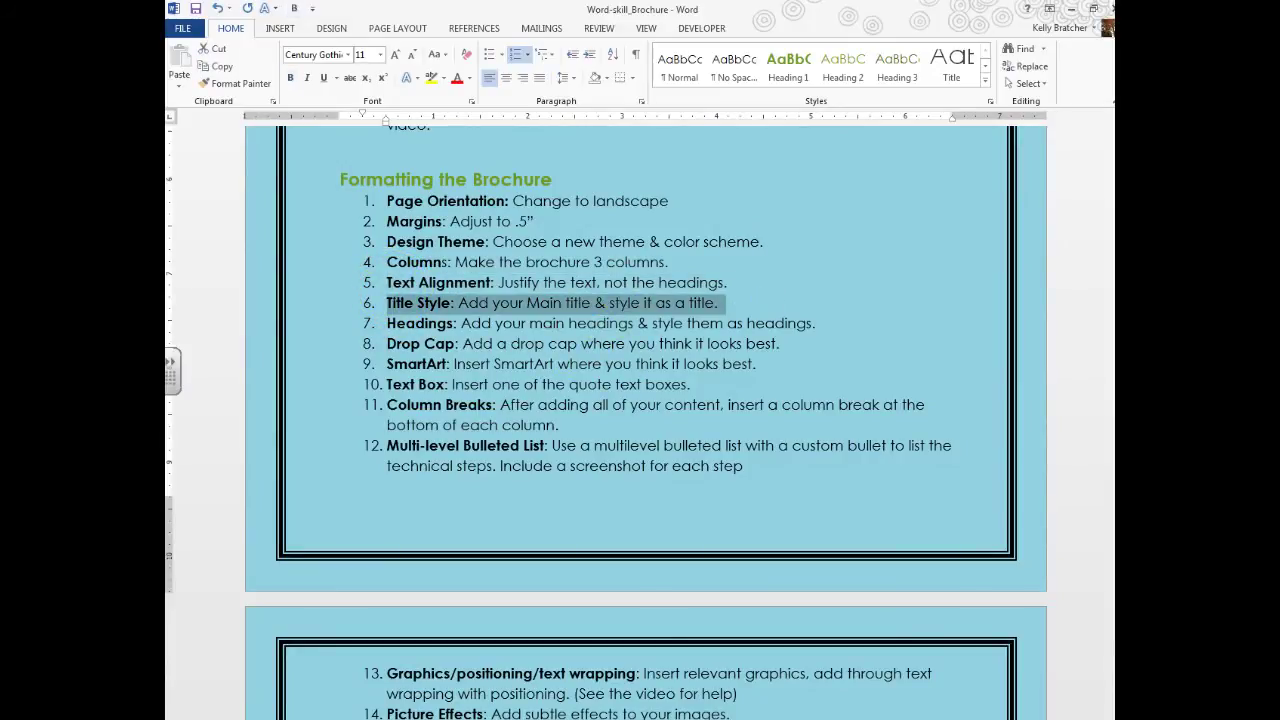
pyautogui.click(487, 681)
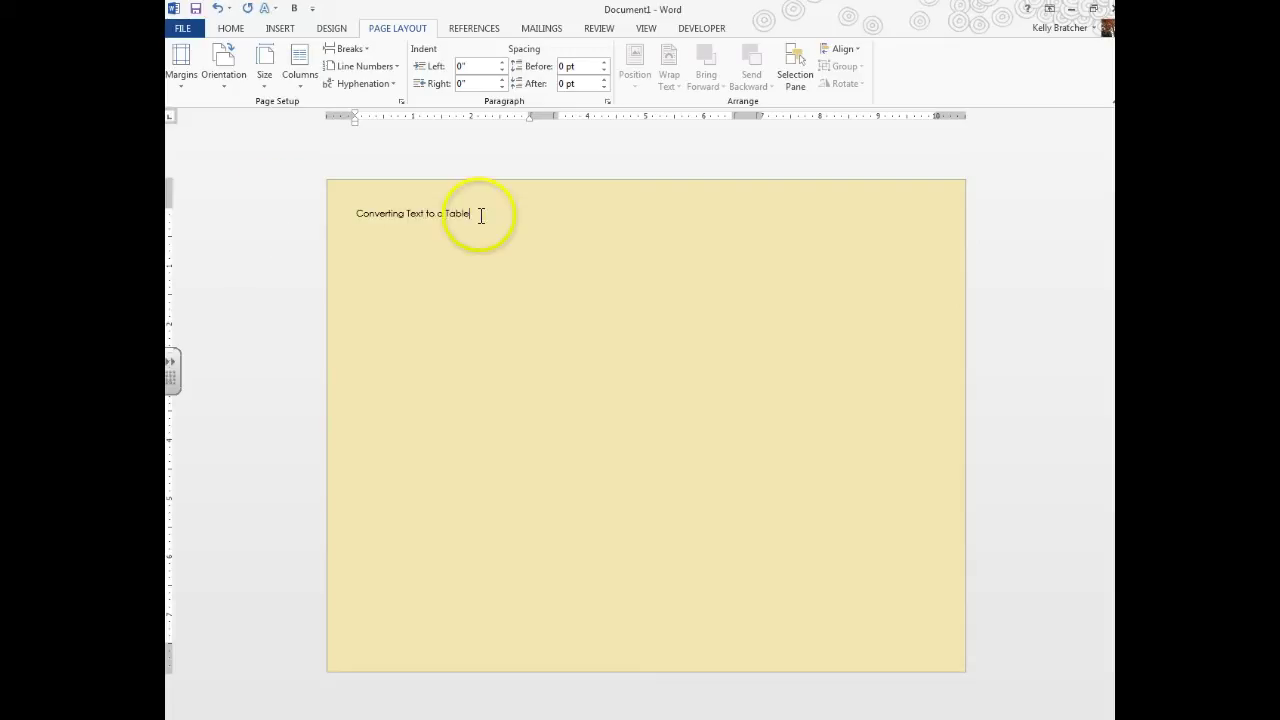
# - Apply the Title style to 'Converting Text to a Table' and centre it
pyautogui.click(340, 213)
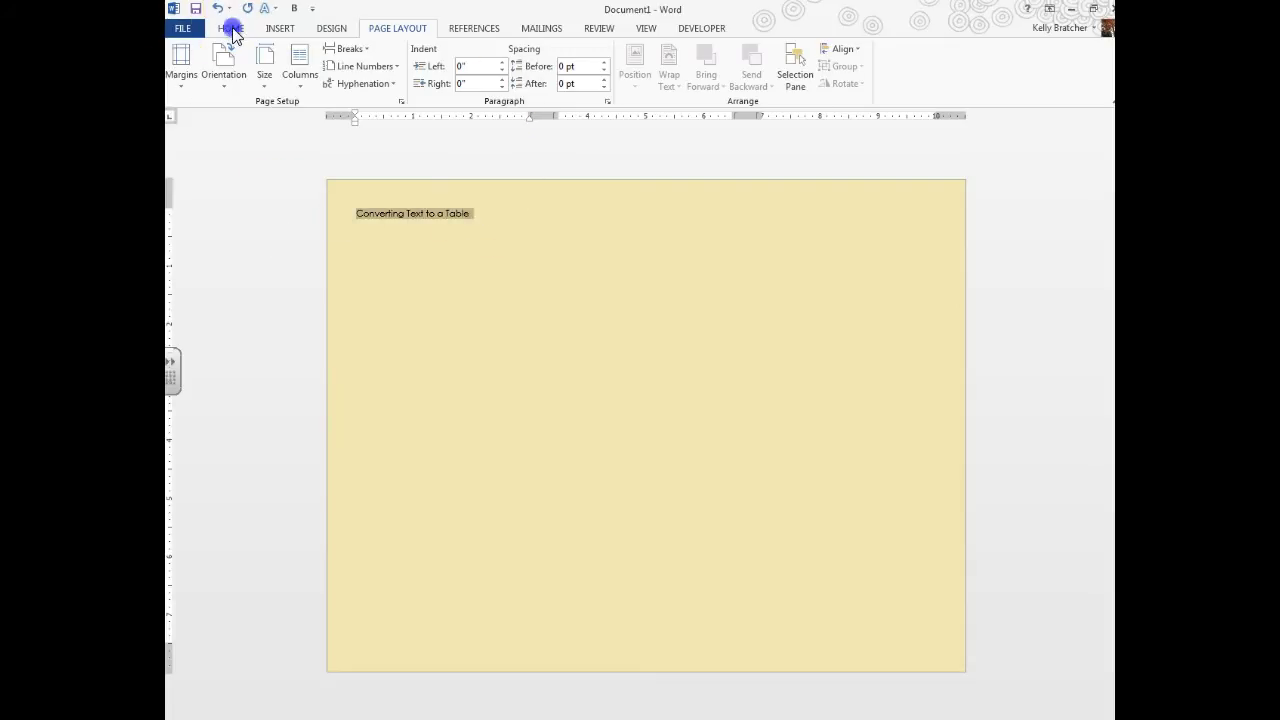
pyautogui.click(231, 28)
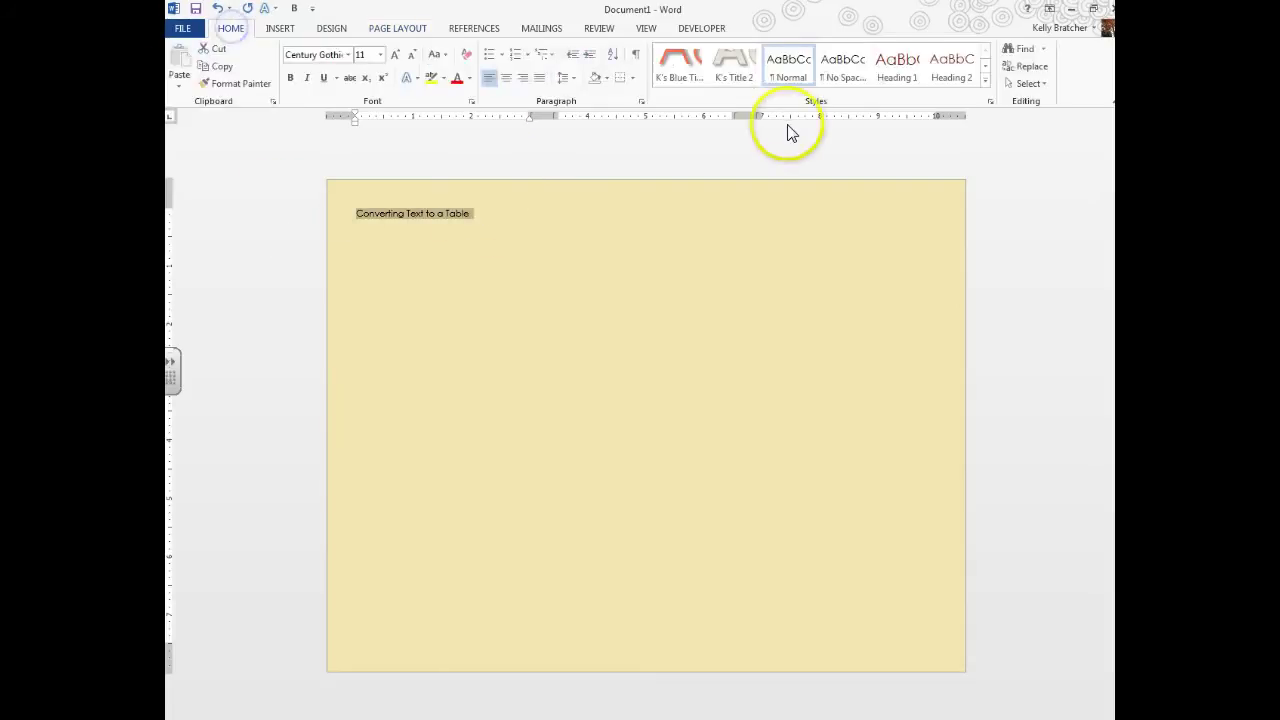
pyautogui.click(985, 81)
pyautogui.click(678, 105)
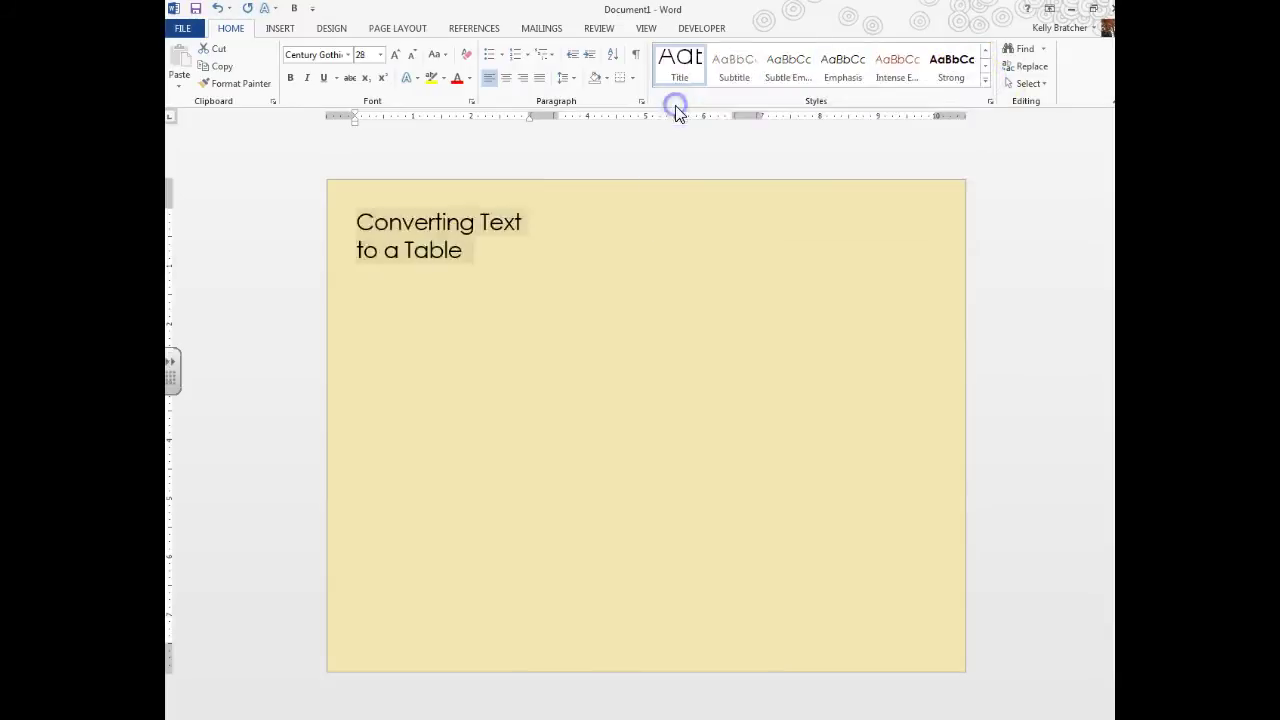
pyautogui.click(506, 78)
pyautogui.click(500, 272)
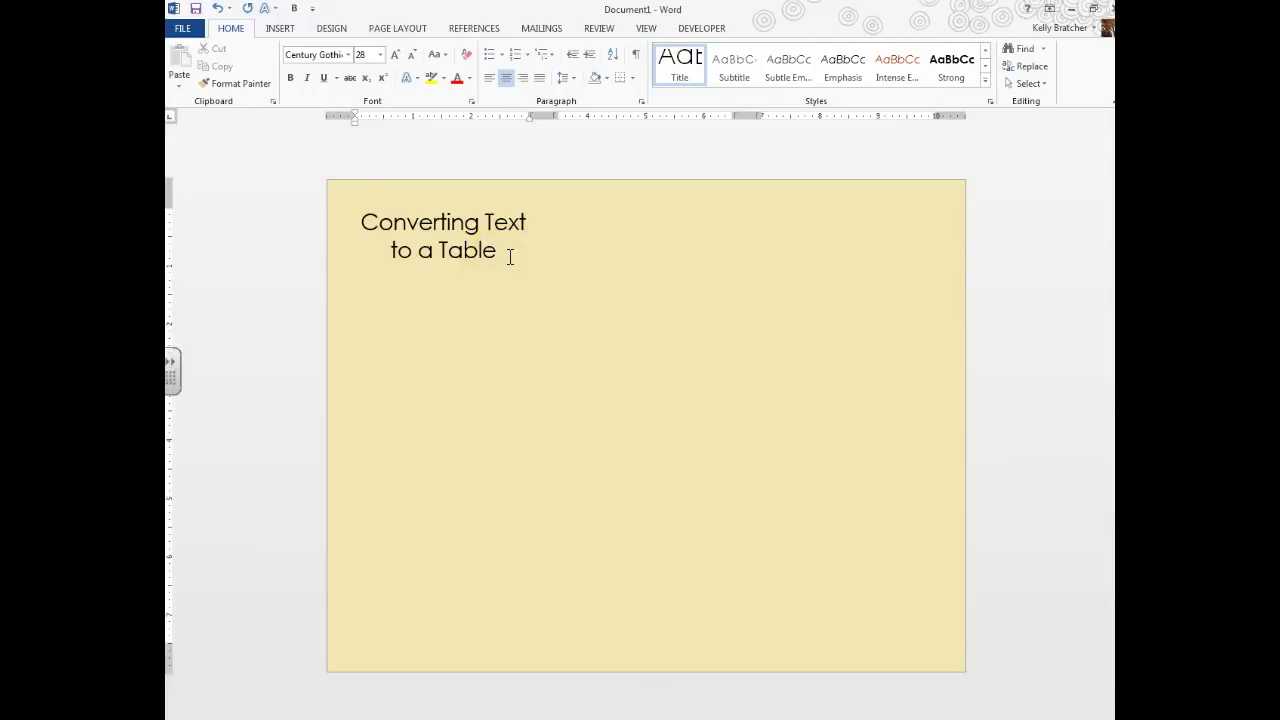
pyautogui.click(524, 318)
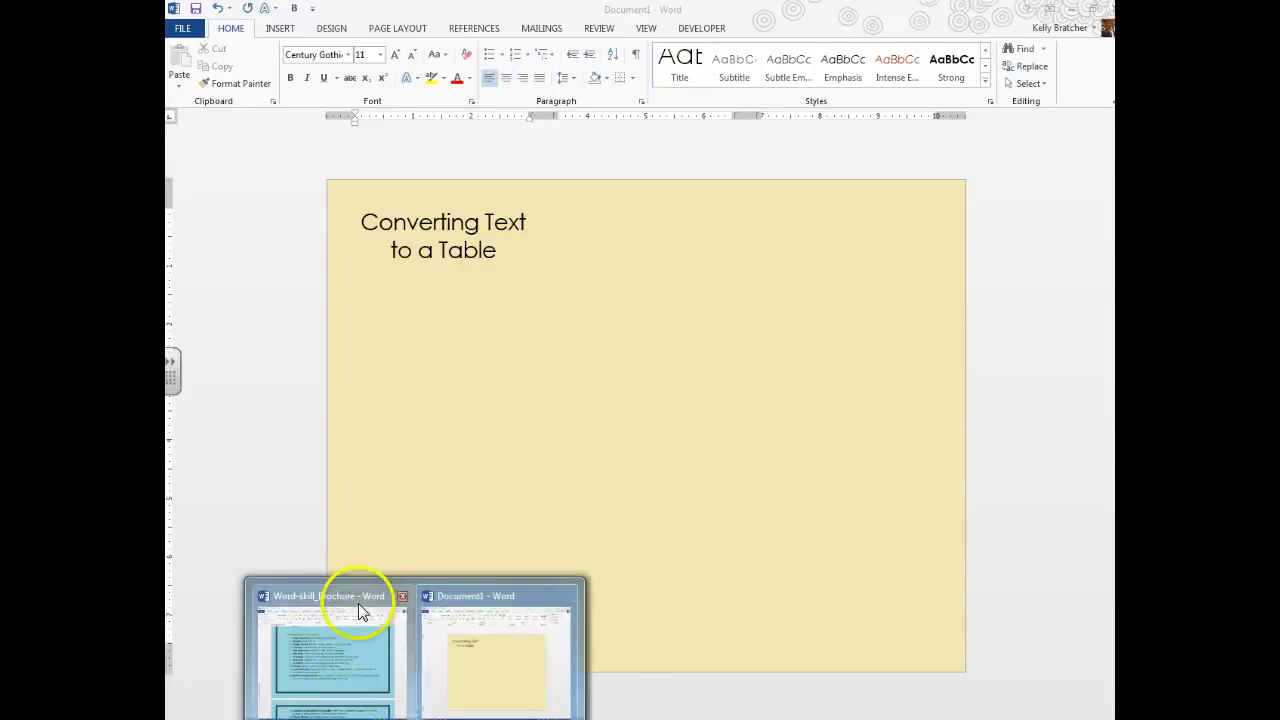
# - Highlight the Headings instruction in the brochure and add a period to it
pyautogui.click(362, 597)
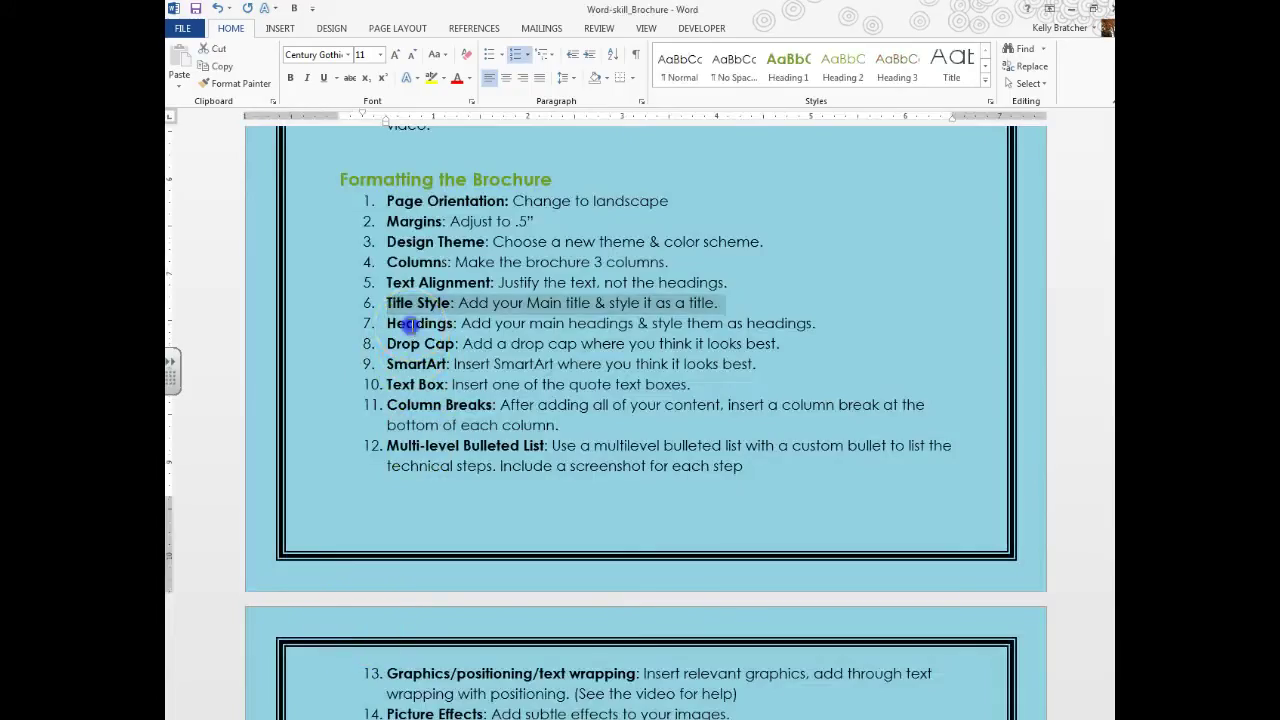
pyautogui.click(410, 323)
pyautogui.moveTo(476, 323); pyautogui.dragTo(818, 323)
pyautogui.scroll(7, 688, 384)
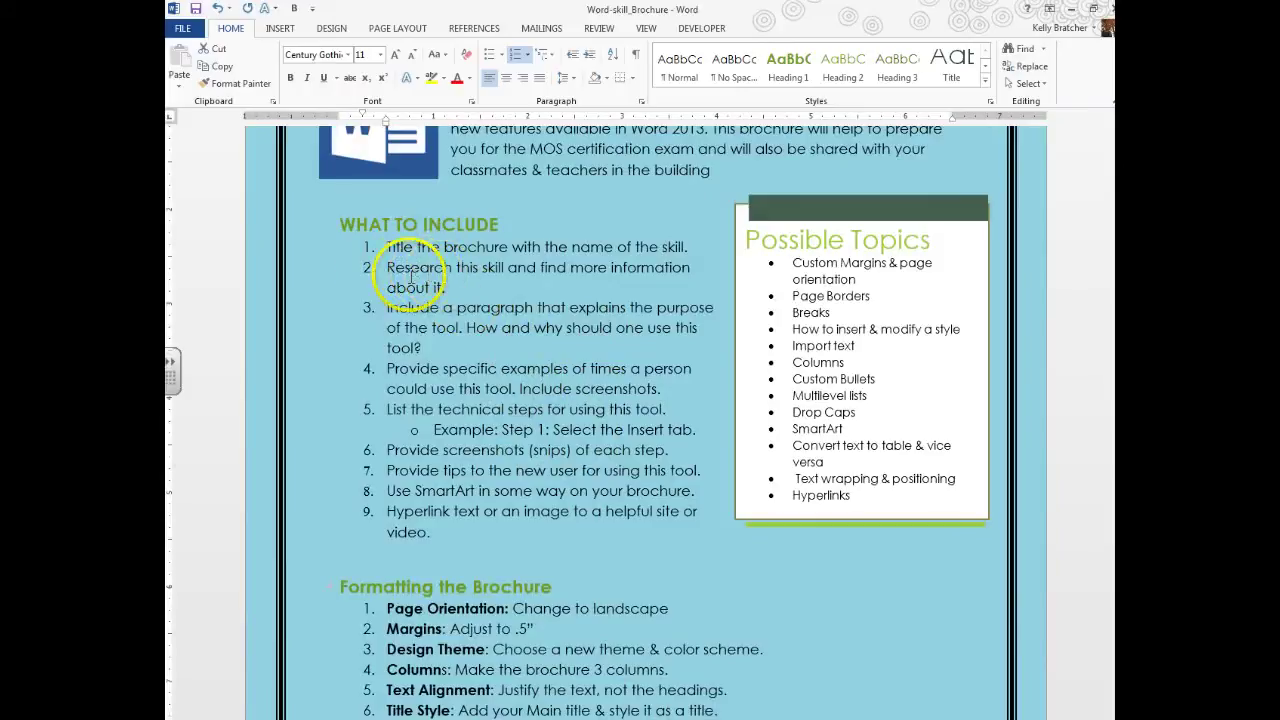
pyautogui.write('.')
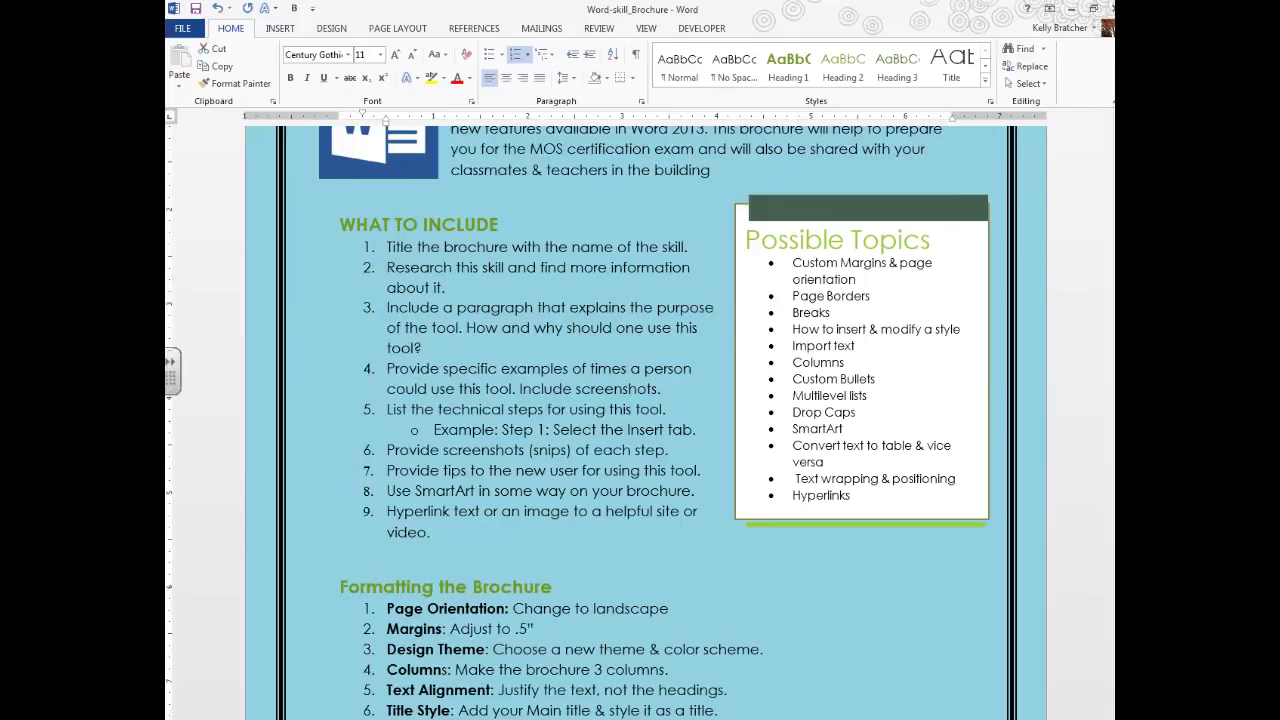
# - Apply Heading 1 to 'Purpose' in Document1
pyautogui.click(471, 686)
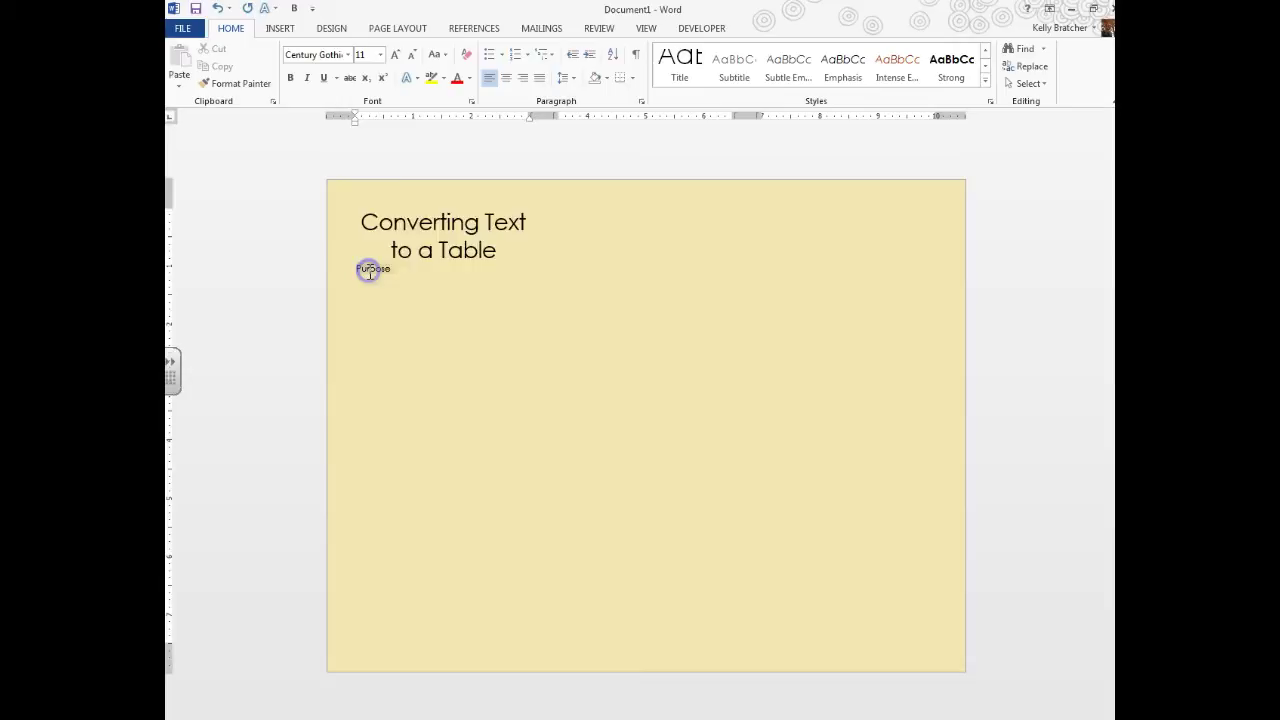
pyautogui.doubleClick(368, 270)
pyautogui.click(985, 81)
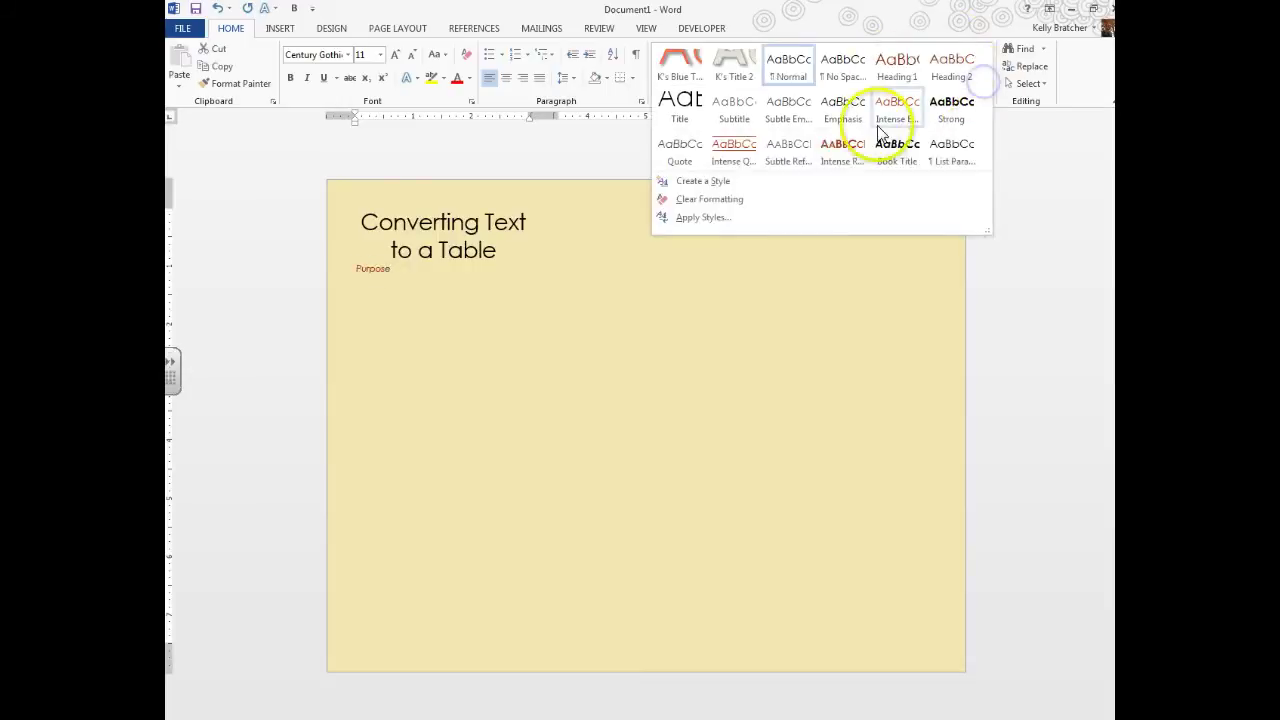
pyautogui.click(895, 68)
pyautogui.click(426, 287)
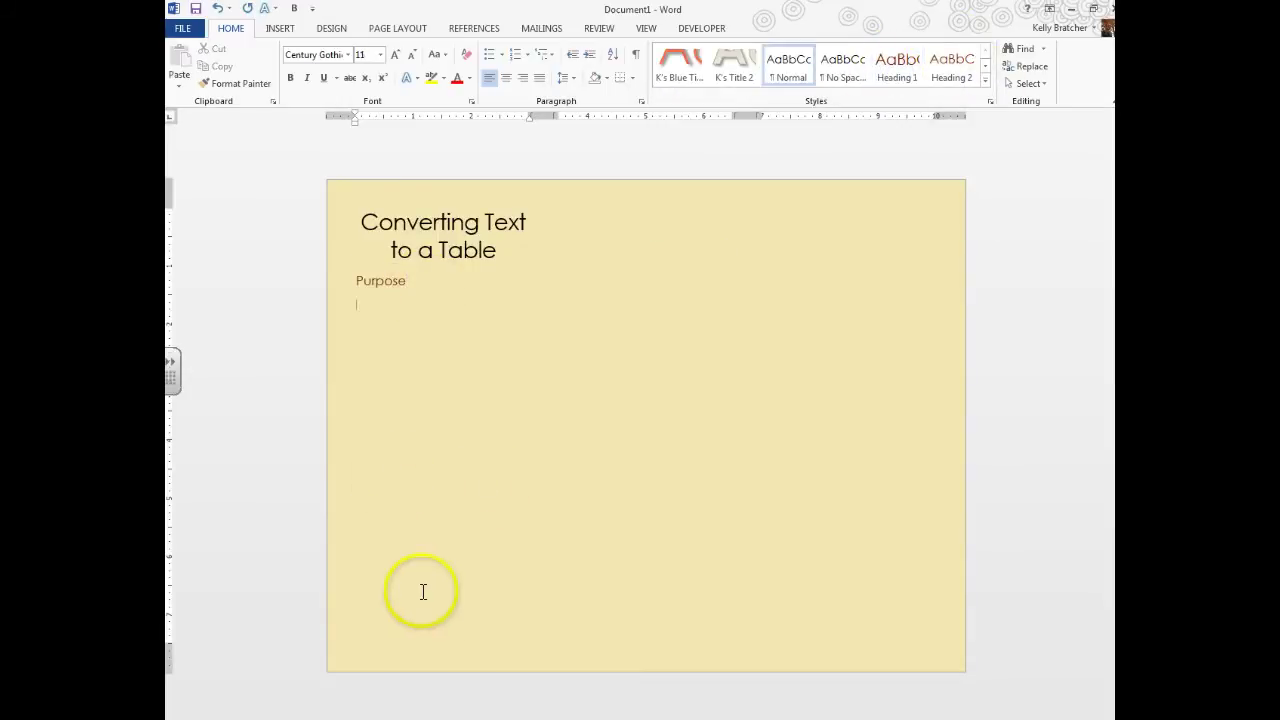
# - Apply Heading 1 to 'Examples' and start a normal line below it
pyautogui.click(329, 614)
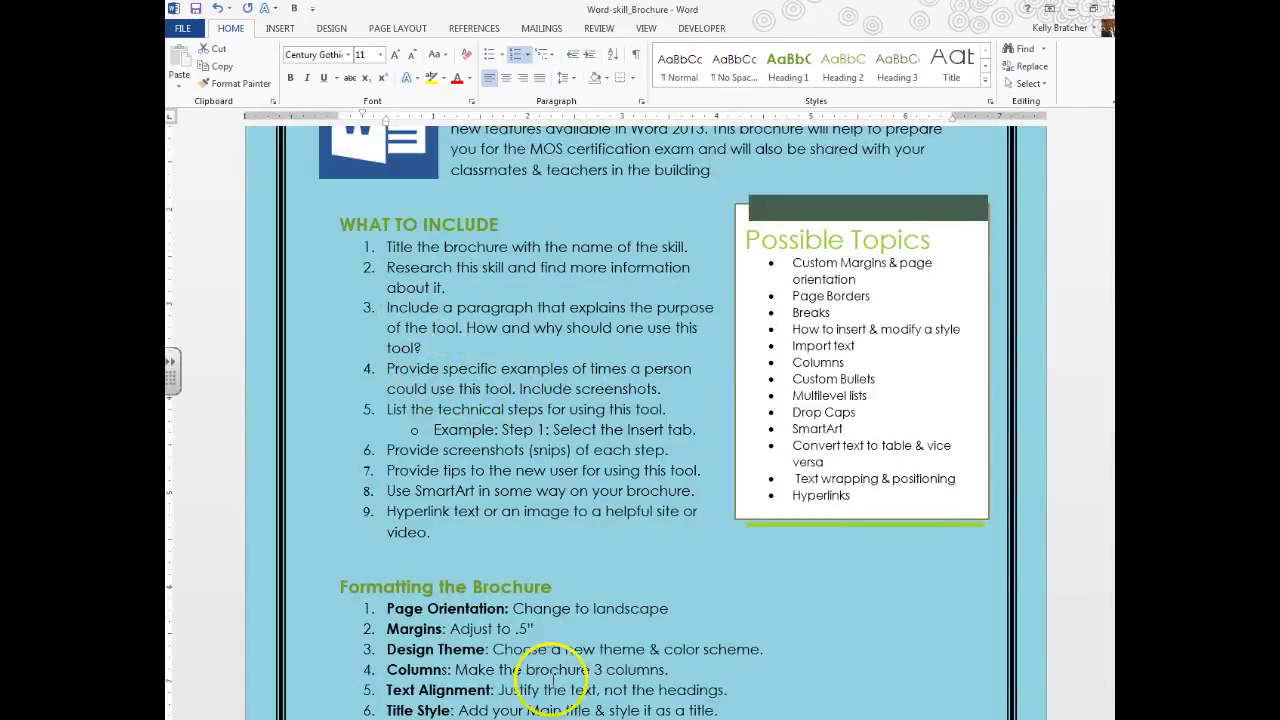
pyautogui.click(495, 655)
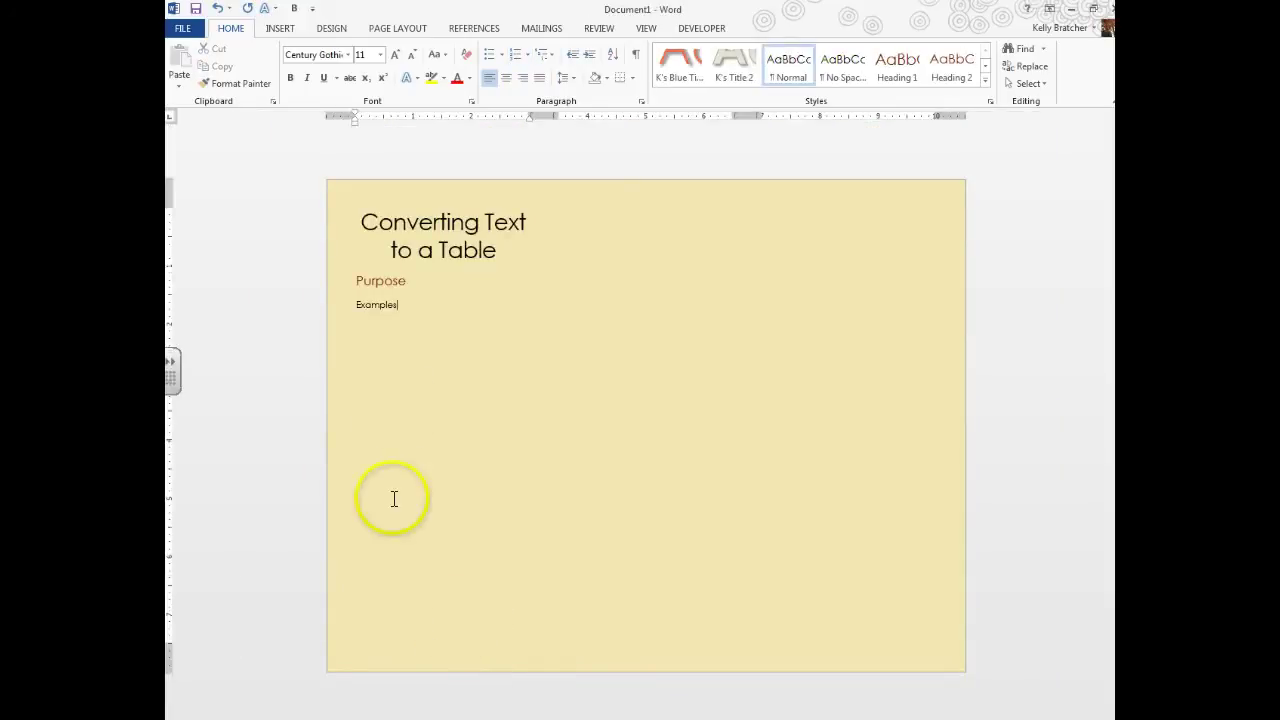
pyautogui.doubleClick(368, 306)
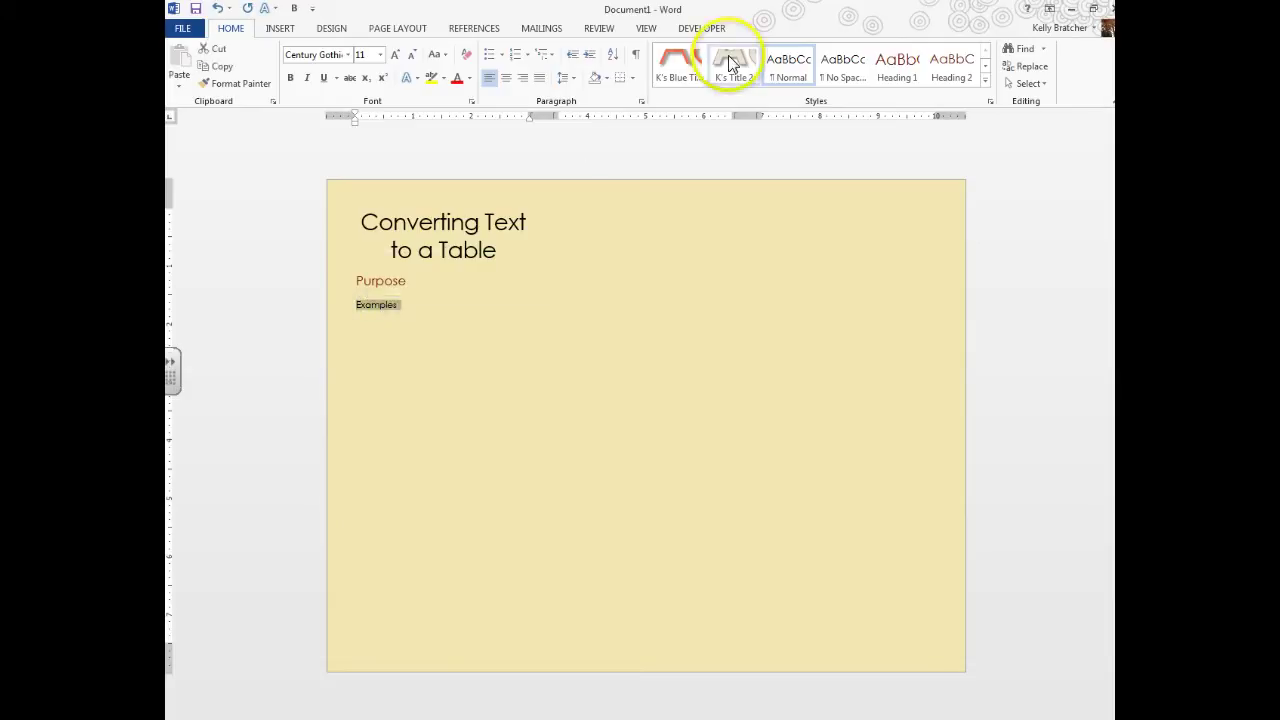
pyautogui.click(905, 72)
pyautogui.click(436, 308)
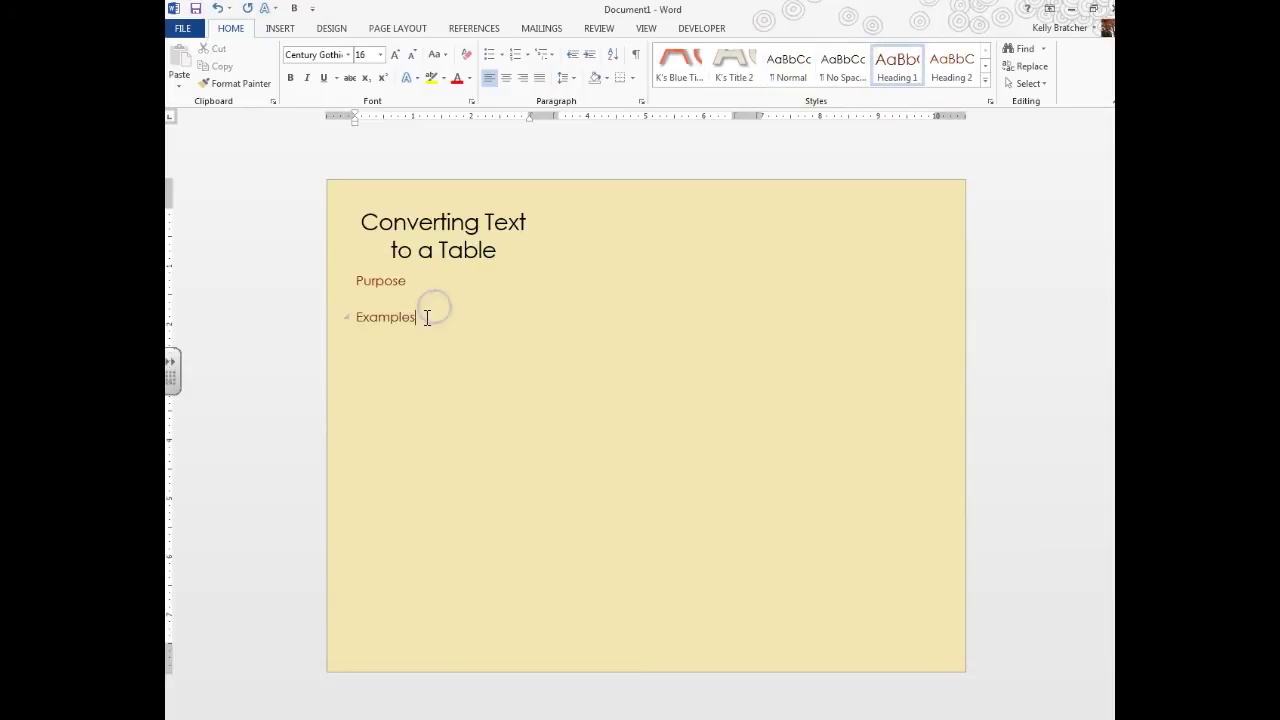
pyautogui.press('Return')
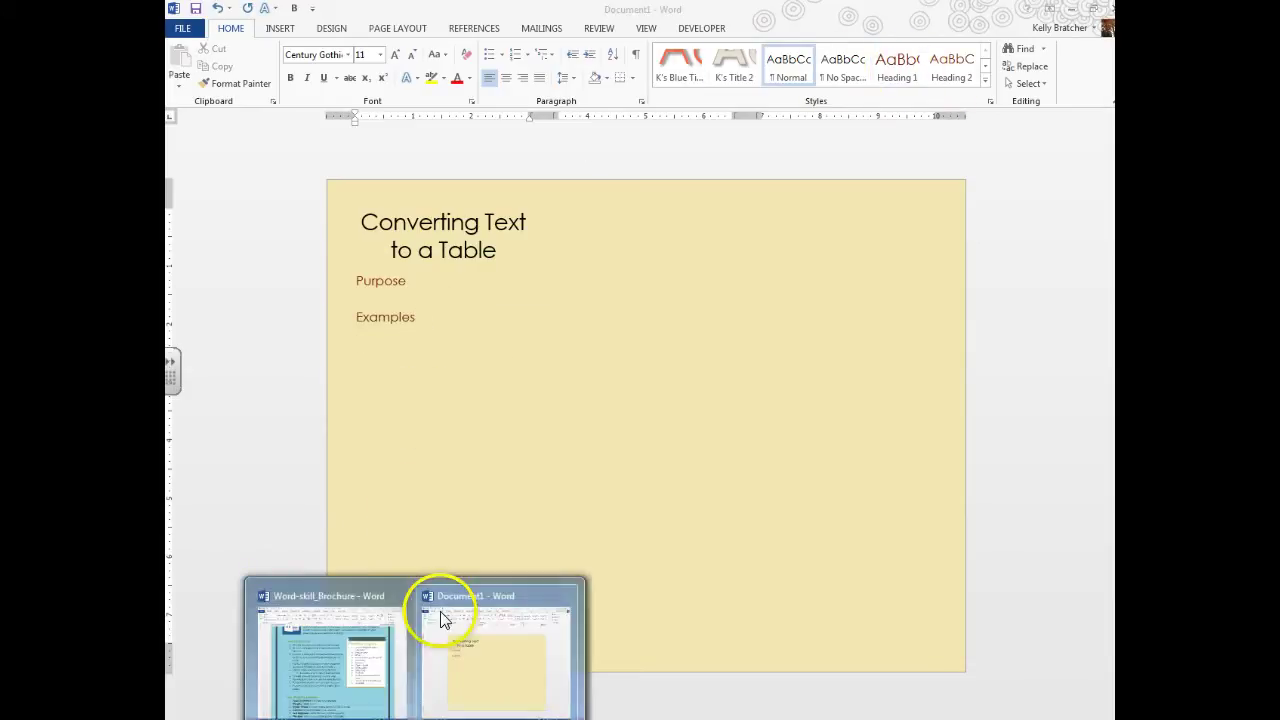
# - Apply Heading 1 to 'Technical Steps', then return to the brochure
pyautogui.click(363, 663)
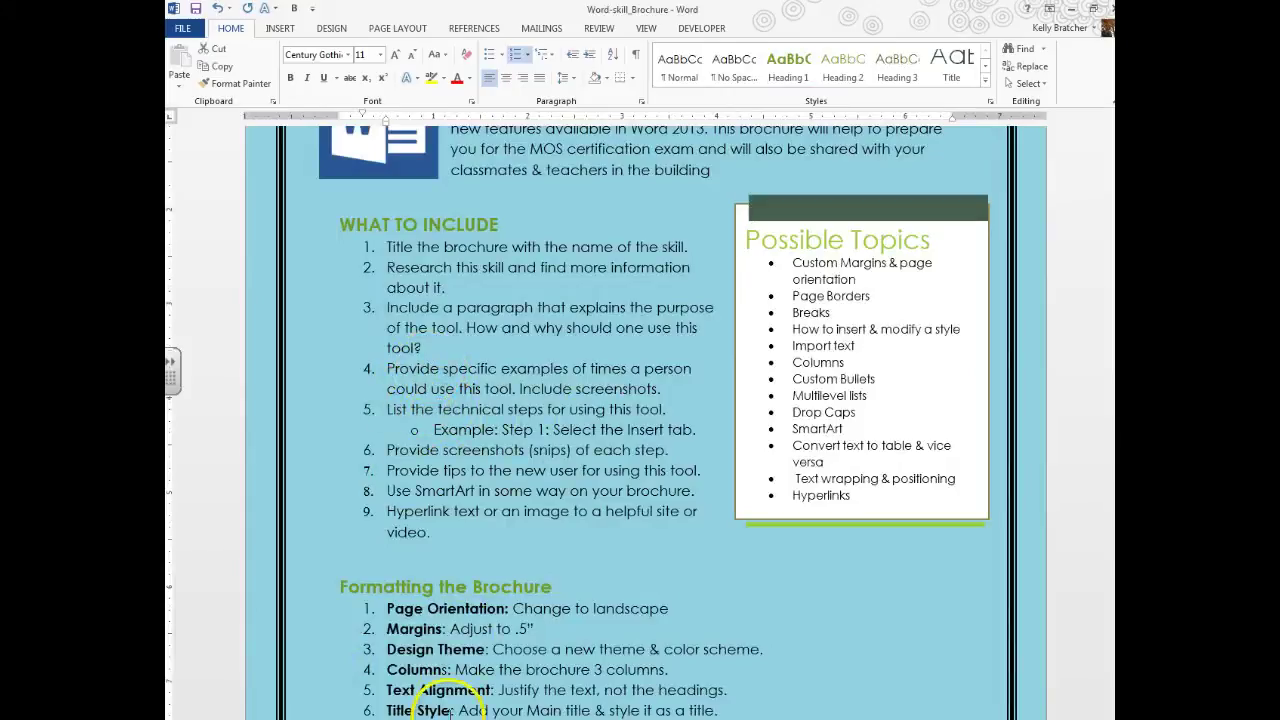
pyautogui.click(477, 640)
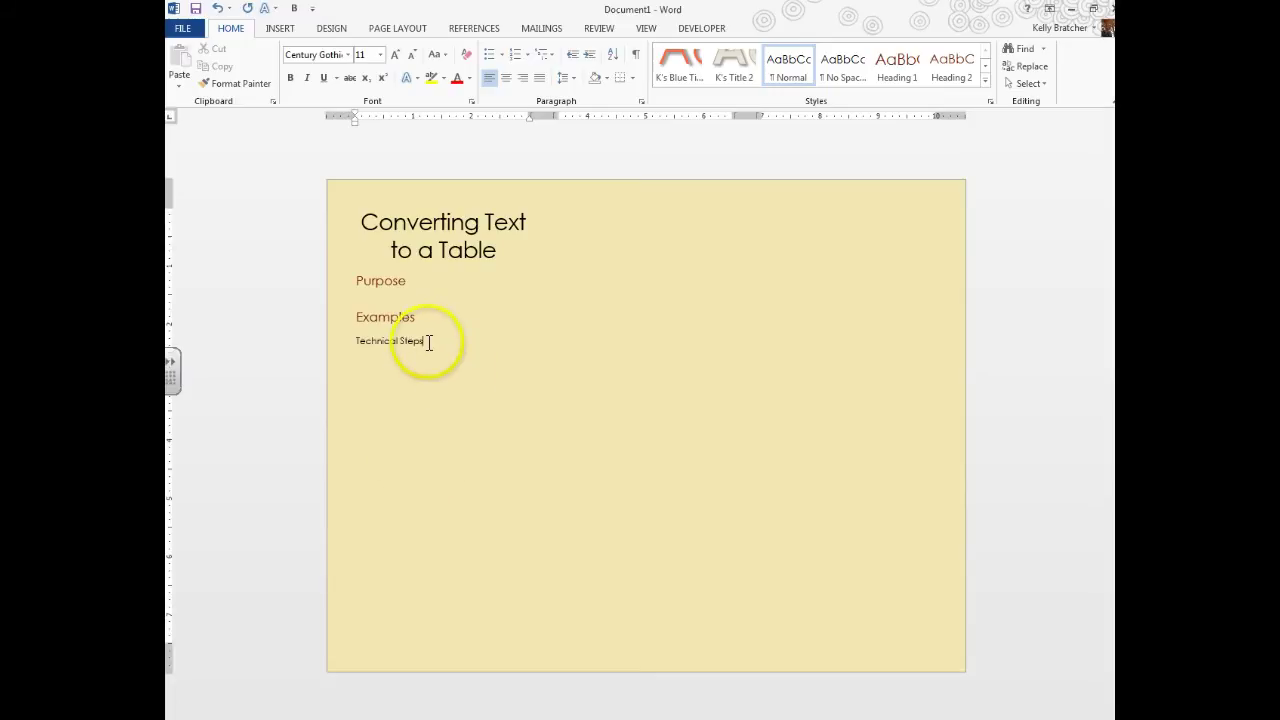
pyautogui.moveTo(425, 341); pyautogui.dragTo(348, 340)
pyautogui.click(895, 68)
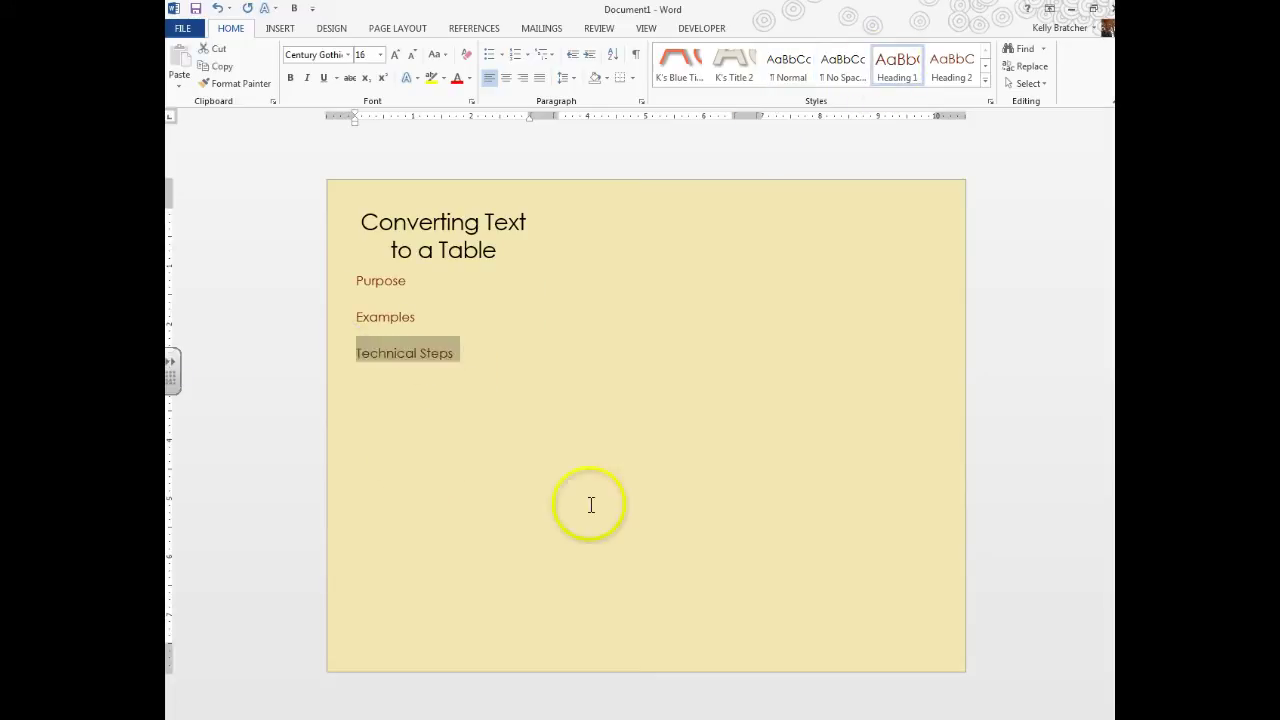
pyautogui.click(337, 650)
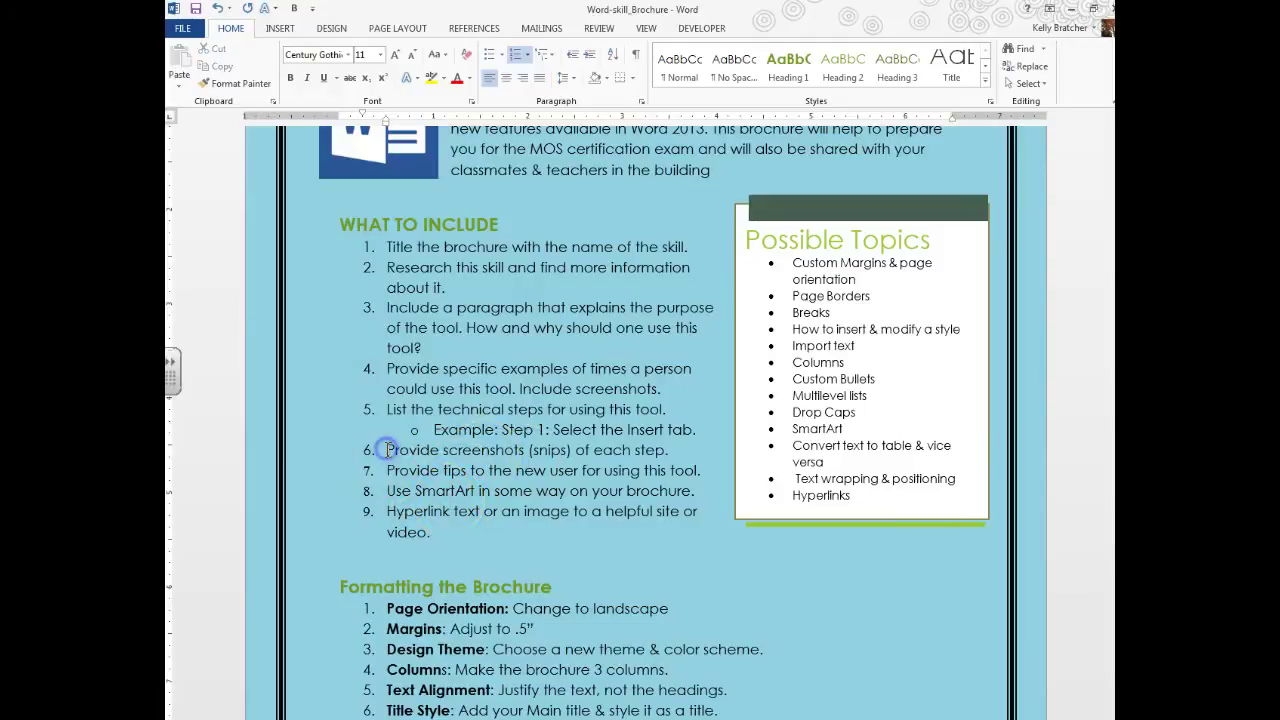
# - Indent 'Provide screenshots (snips) of each step.' to a second-level bullet under item 5
pyautogui.press('Tab')
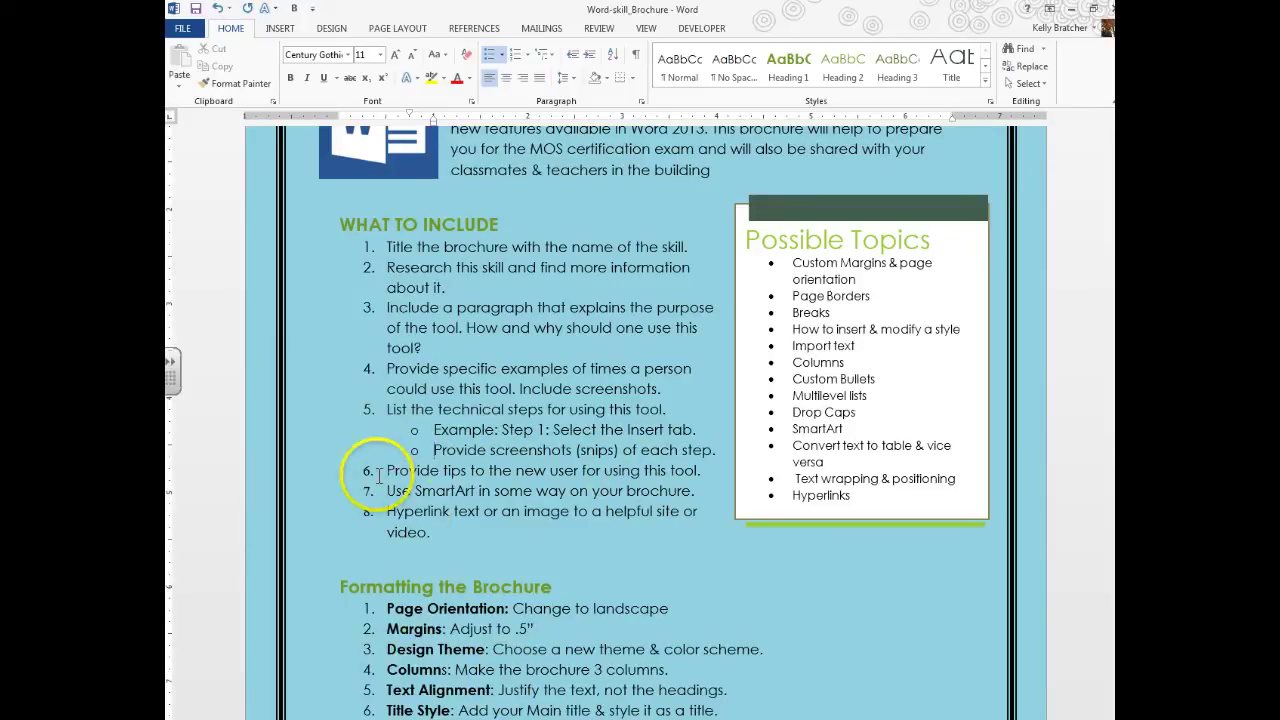
pyautogui.moveTo(448, 471); pyautogui.dragTo(710, 470)
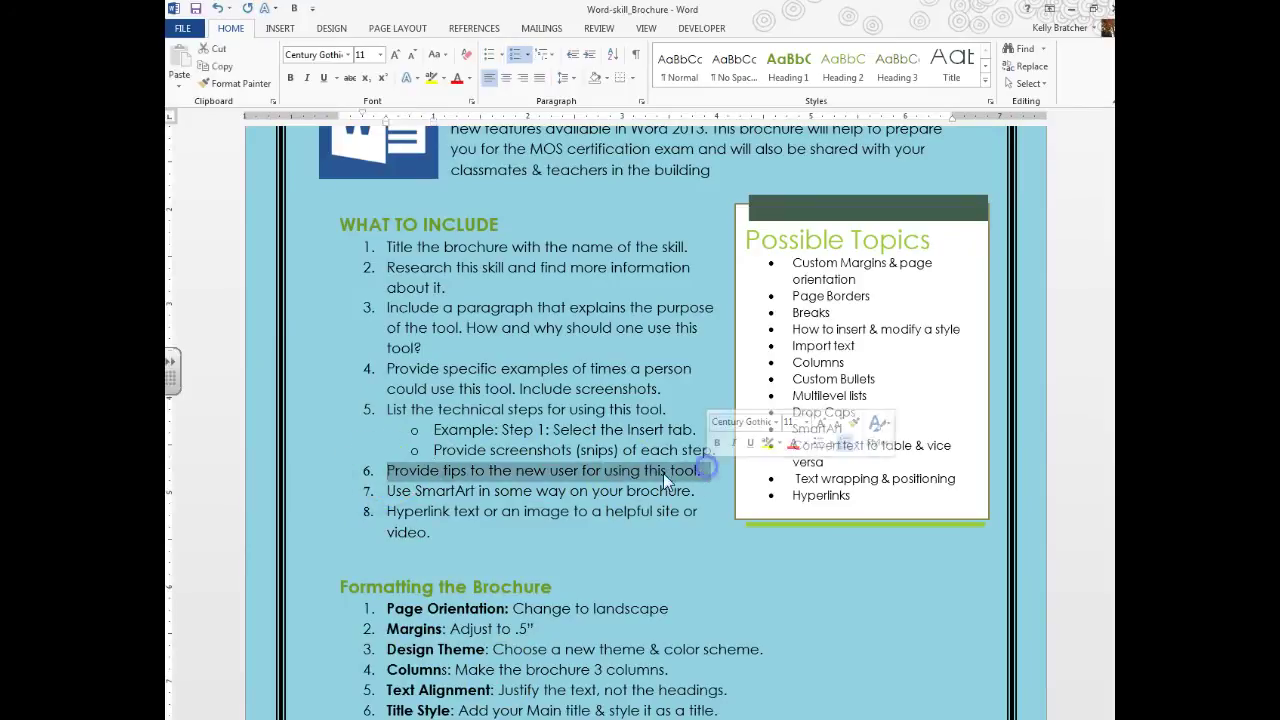
pyautogui.click(392, 490)
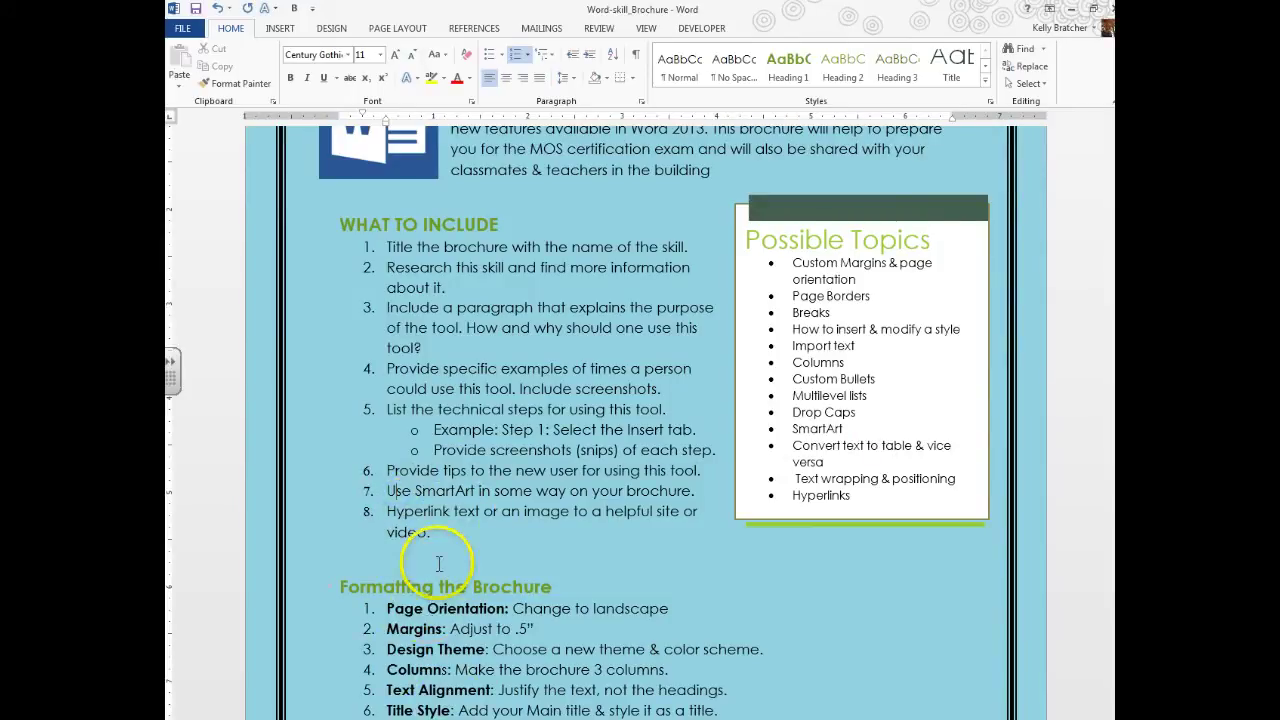
pyautogui.click(447, 515)
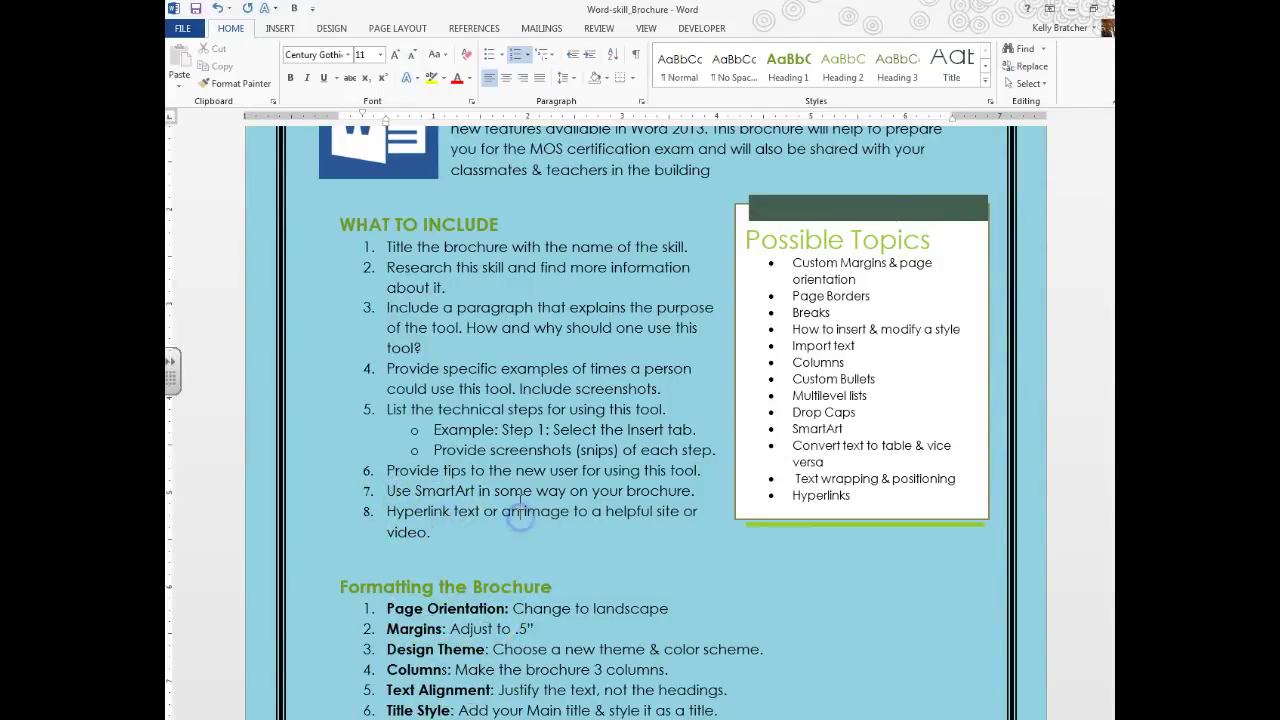
# - Strike through the Page Orientation, Margins and Design Theme checklist lines
pyautogui.scroll(-5, 512, 466)
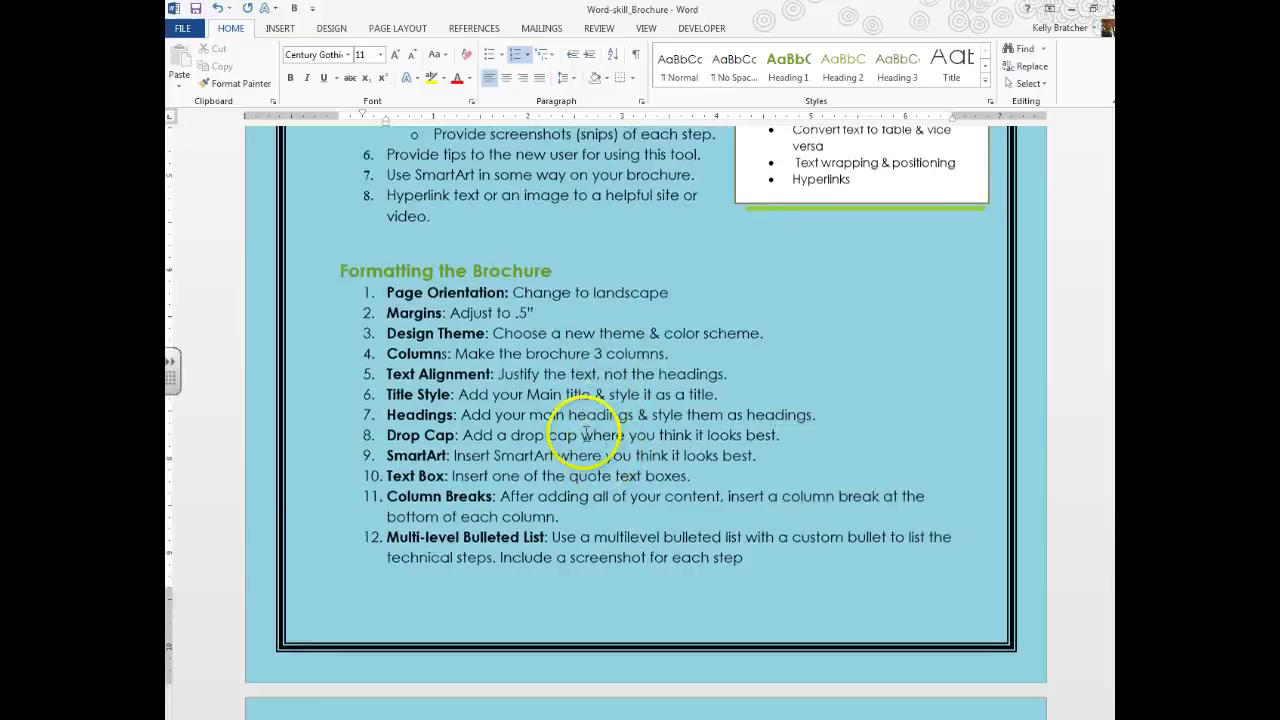
pyautogui.moveTo(390, 291); pyautogui.dragTo(674, 288)
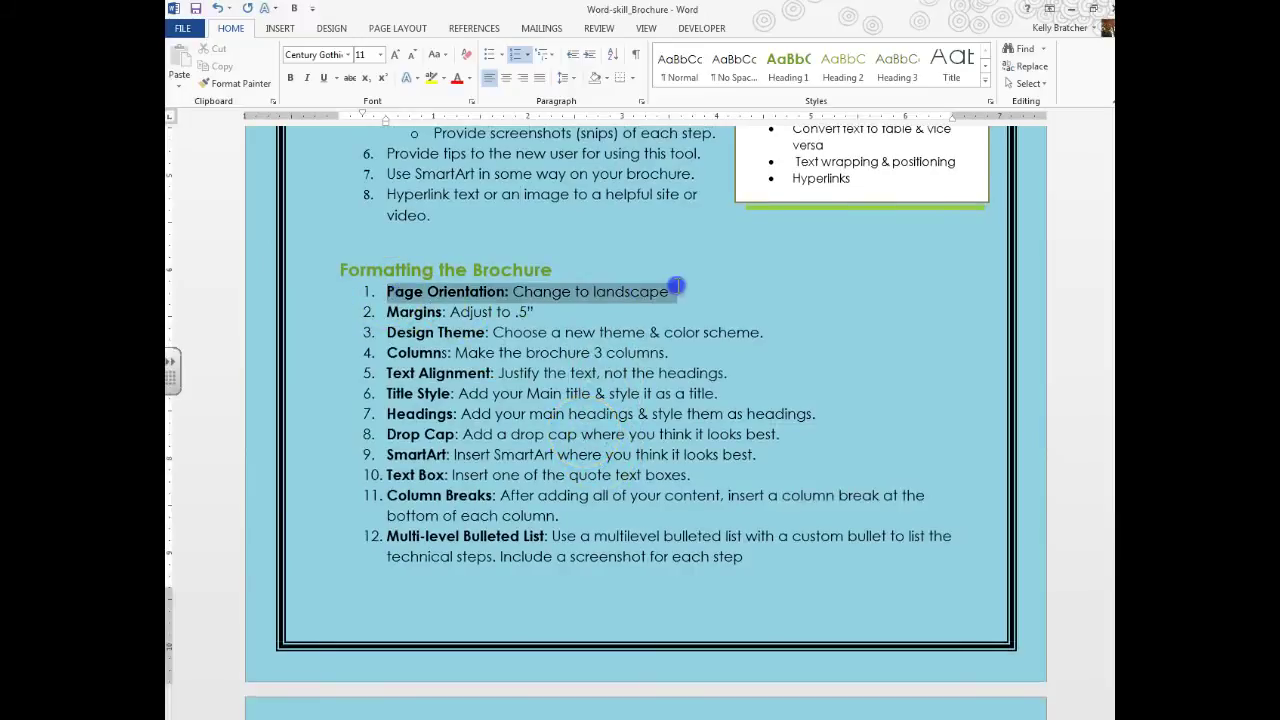
pyautogui.click(347, 78)
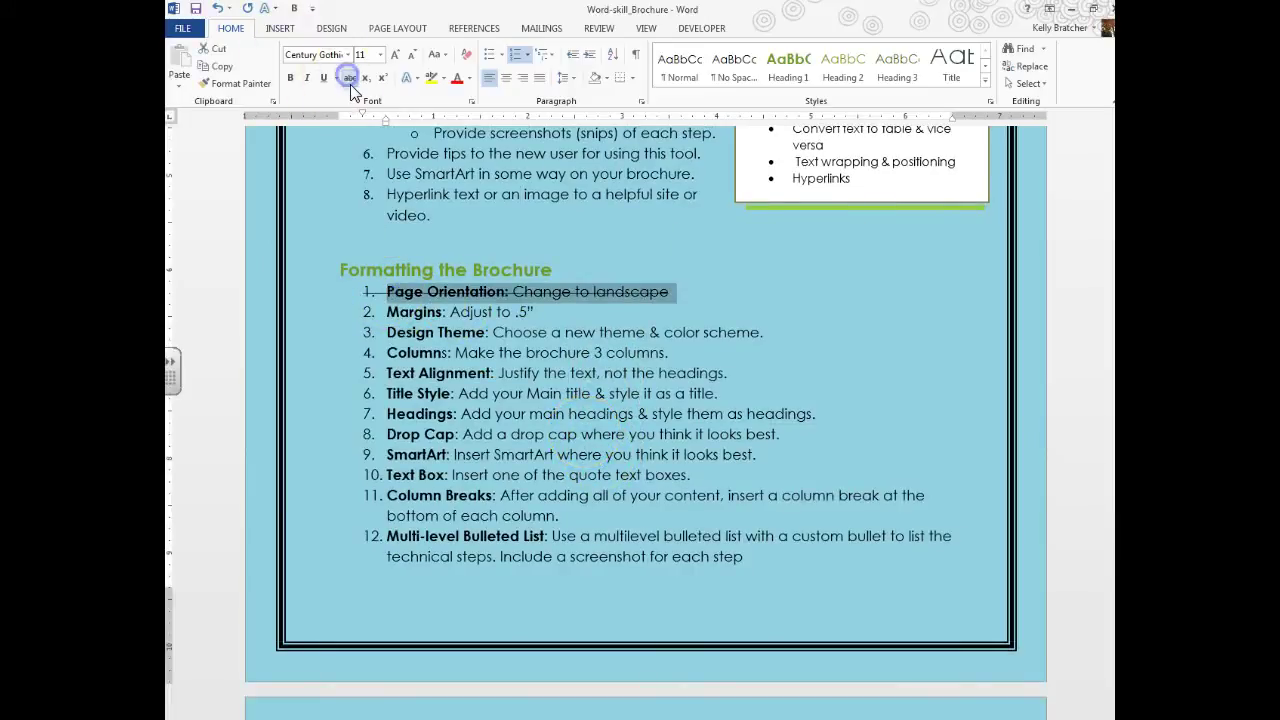
pyautogui.moveTo(384, 312); pyautogui.dragTo(535, 314)
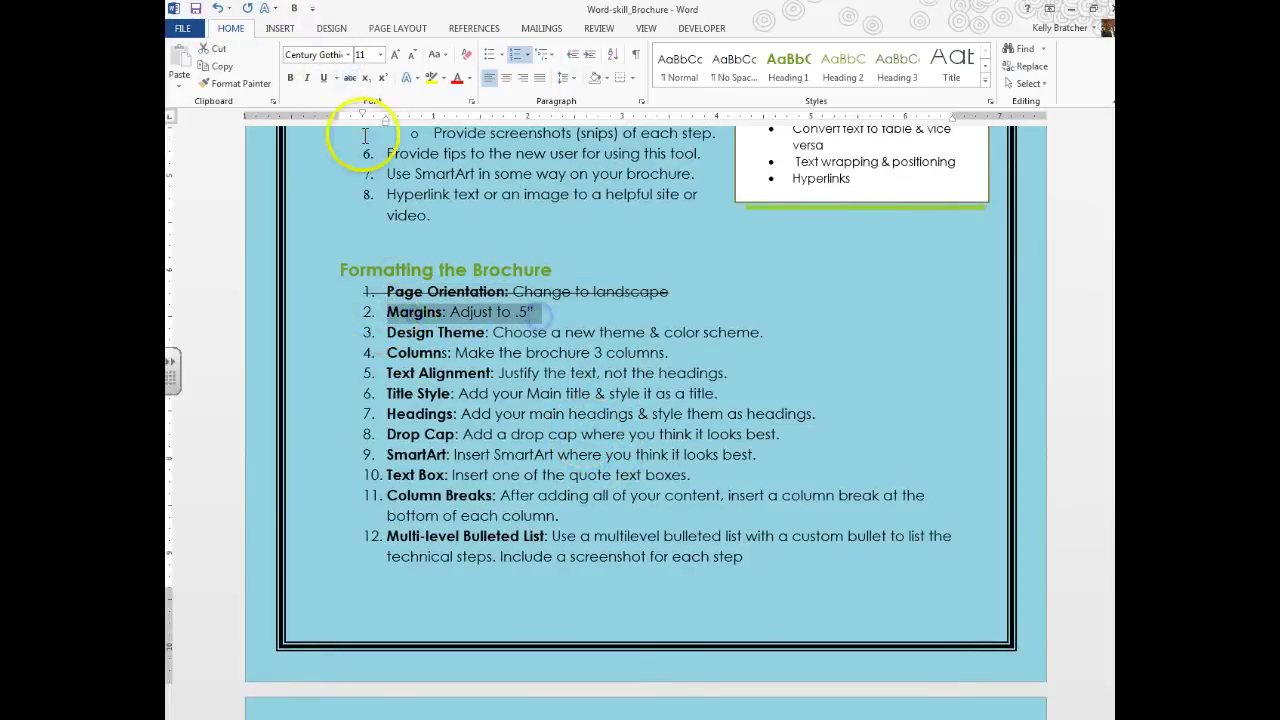
pyautogui.click(350, 80)
pyautogui.moveTo(386, 332); pyautogui.dragTo(775, 336)
pyautogui.click(349, 78)
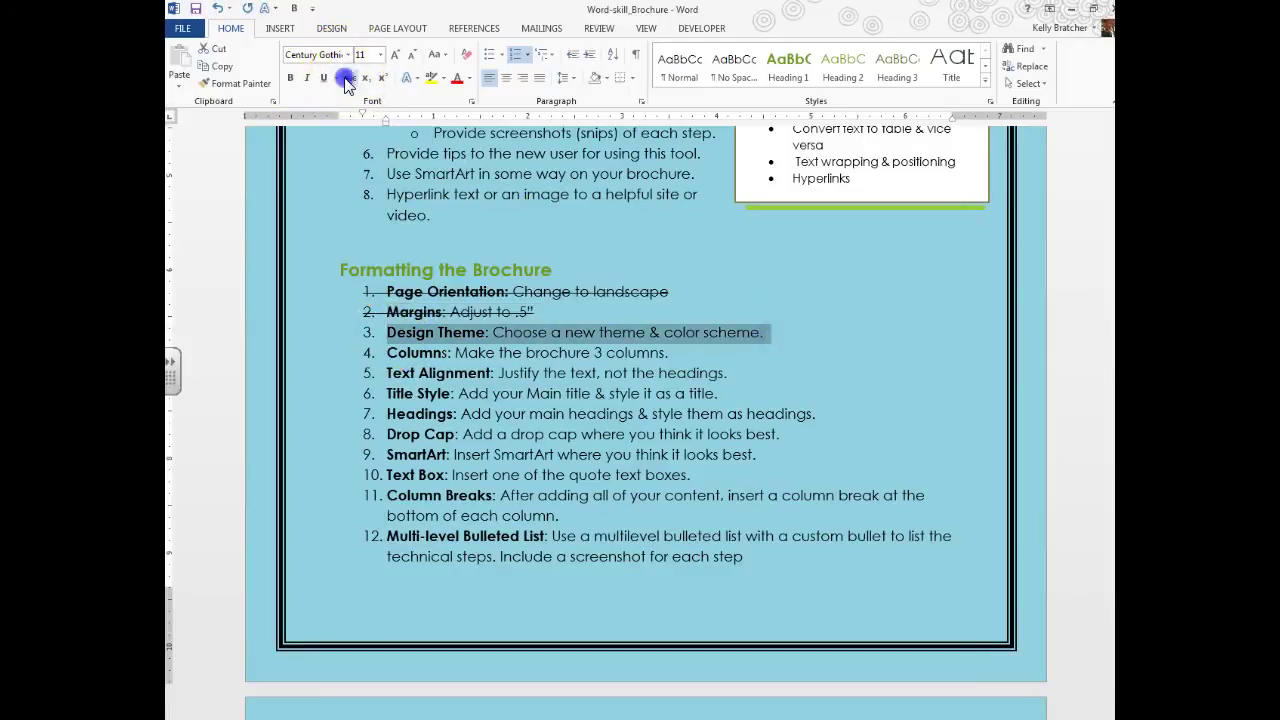
# - Strike through the Columns, Title Style and Headings checklist lines
pyautogui.moveTo(390, 352); pyautogui.dragTo(672, 353)
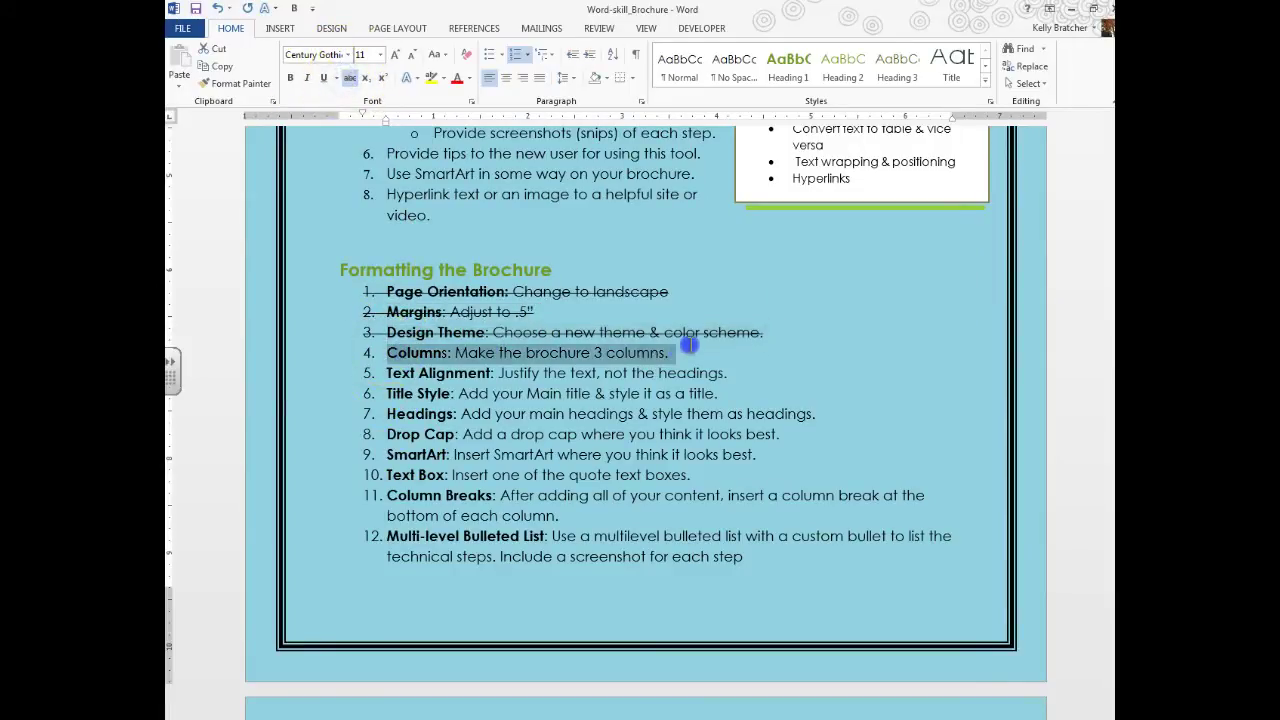
pyautogui.click(470, 342)
pyautogui.moveTo(372, 350); pyautogui.dragTo(680, 353)
pyautogui.click(349, 78)
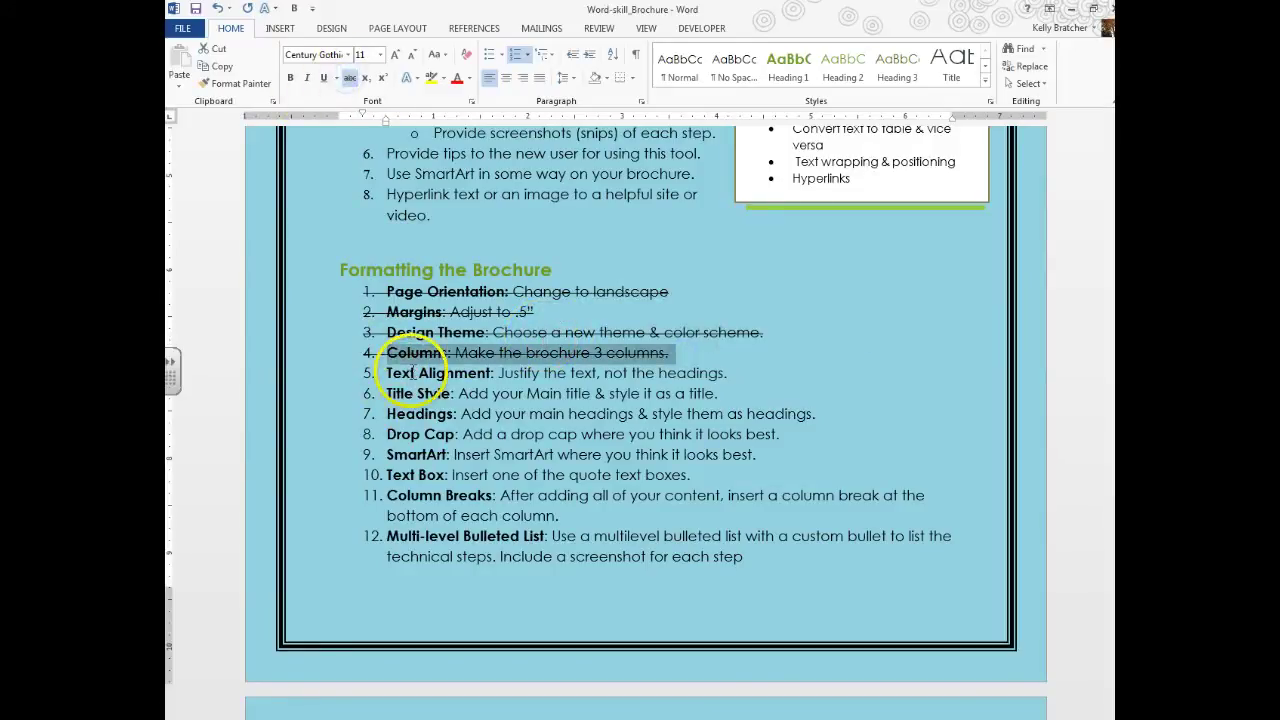
pyautogui.moveTo(388, 393); pyautogui.dragTo(825, 414)
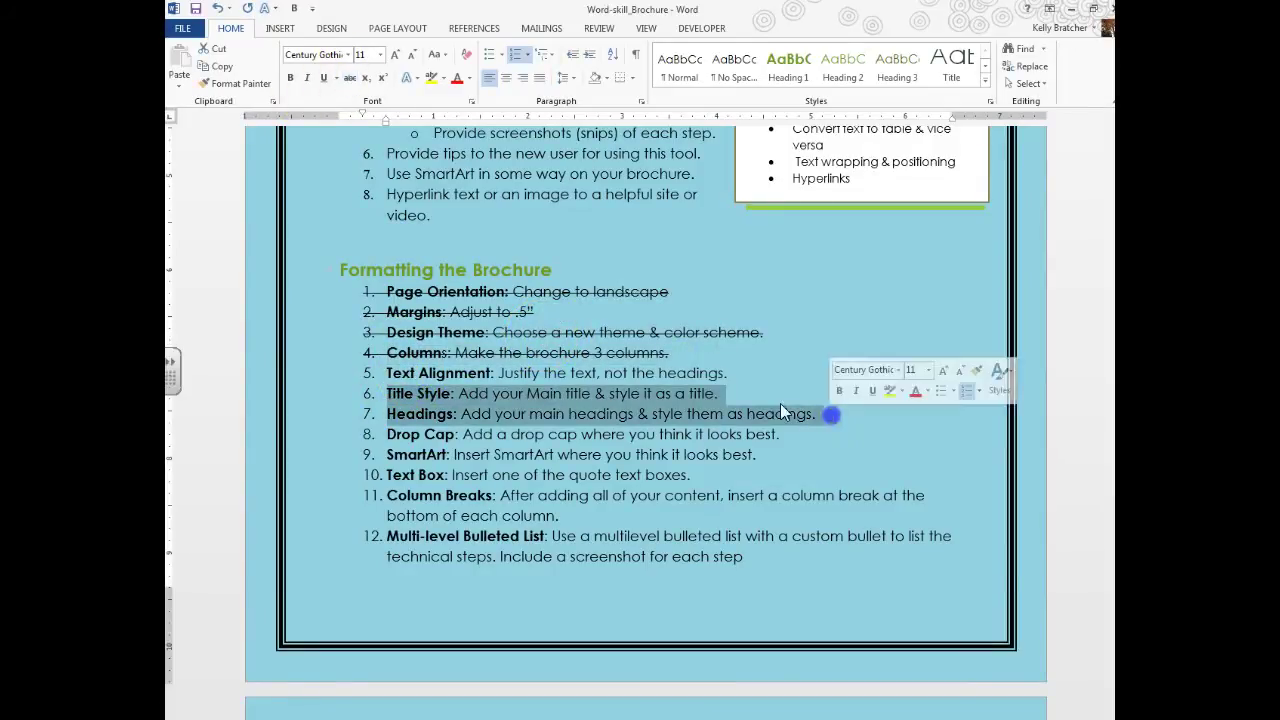
pyautogui.click(349, 78)
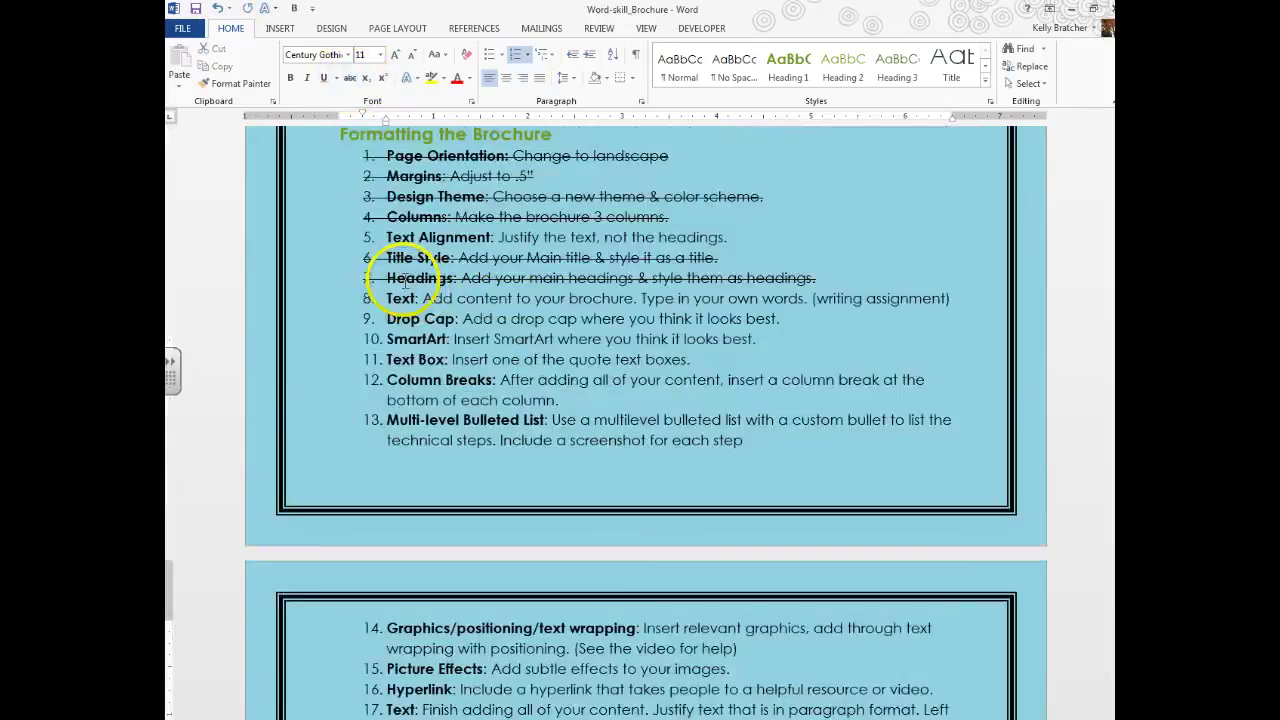
pyautogui.moveTo(386, 298); pyautogui.dragTo(930, 304)
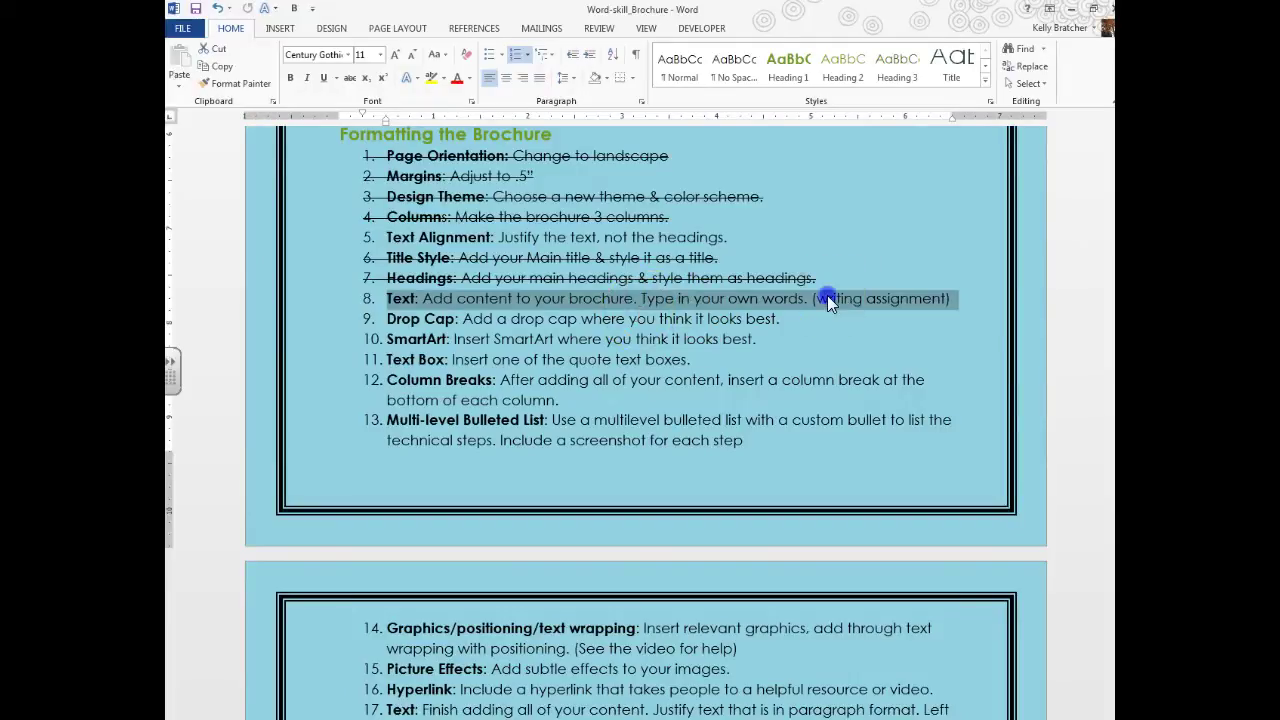
pyautogui.moveTo(827, 296); pyautogui.dragTo(928, 298)
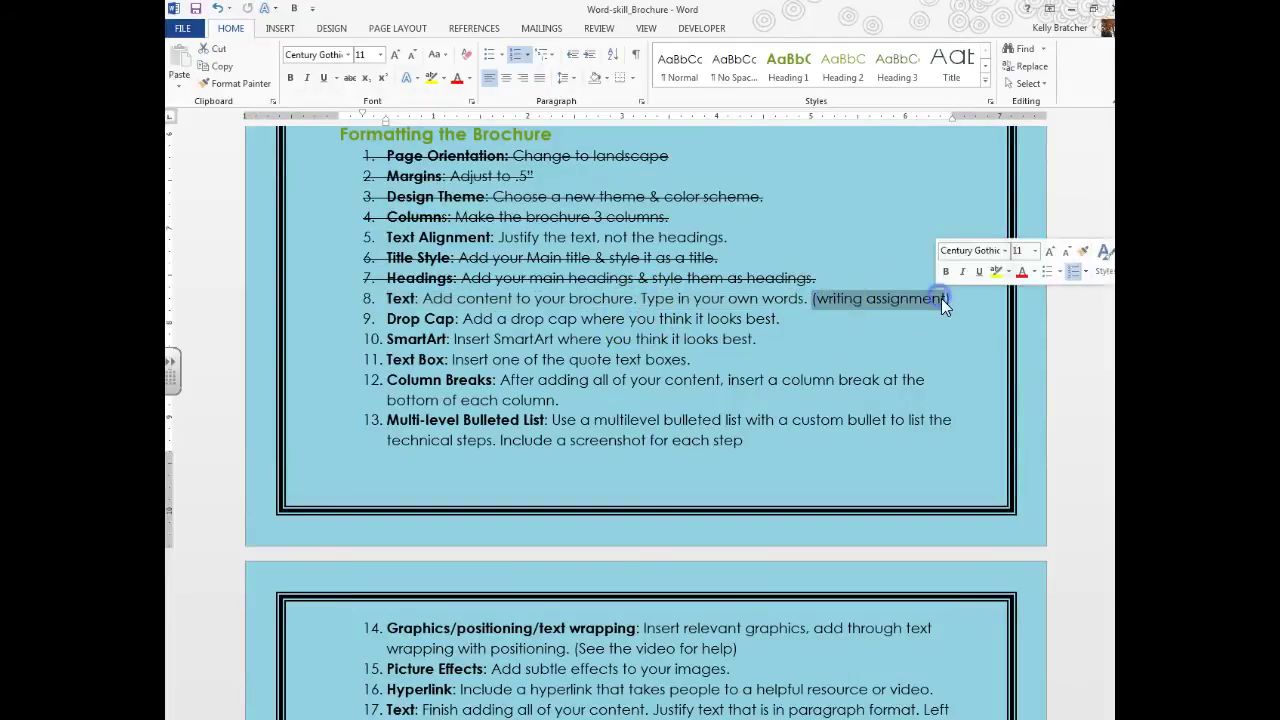
pyautogui.click(941, 298)
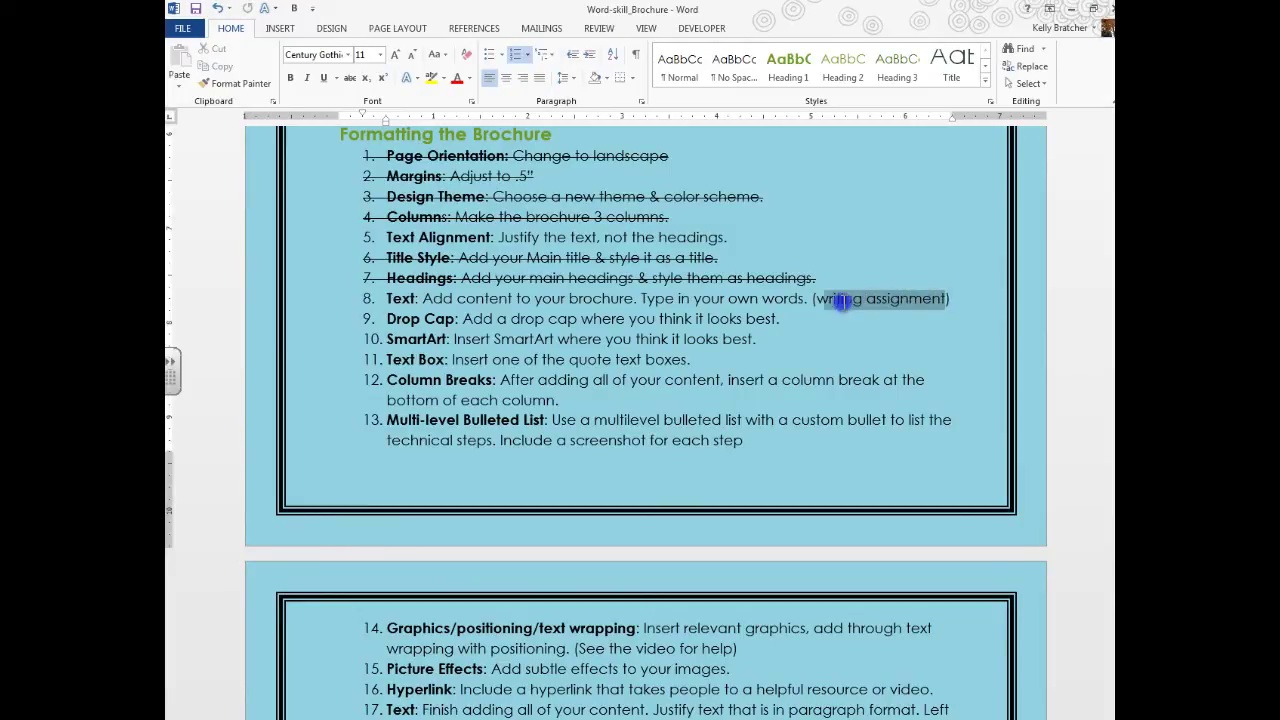
pyautogui.moveTo(820, 300); pyautogui.dragTo(815, 300)
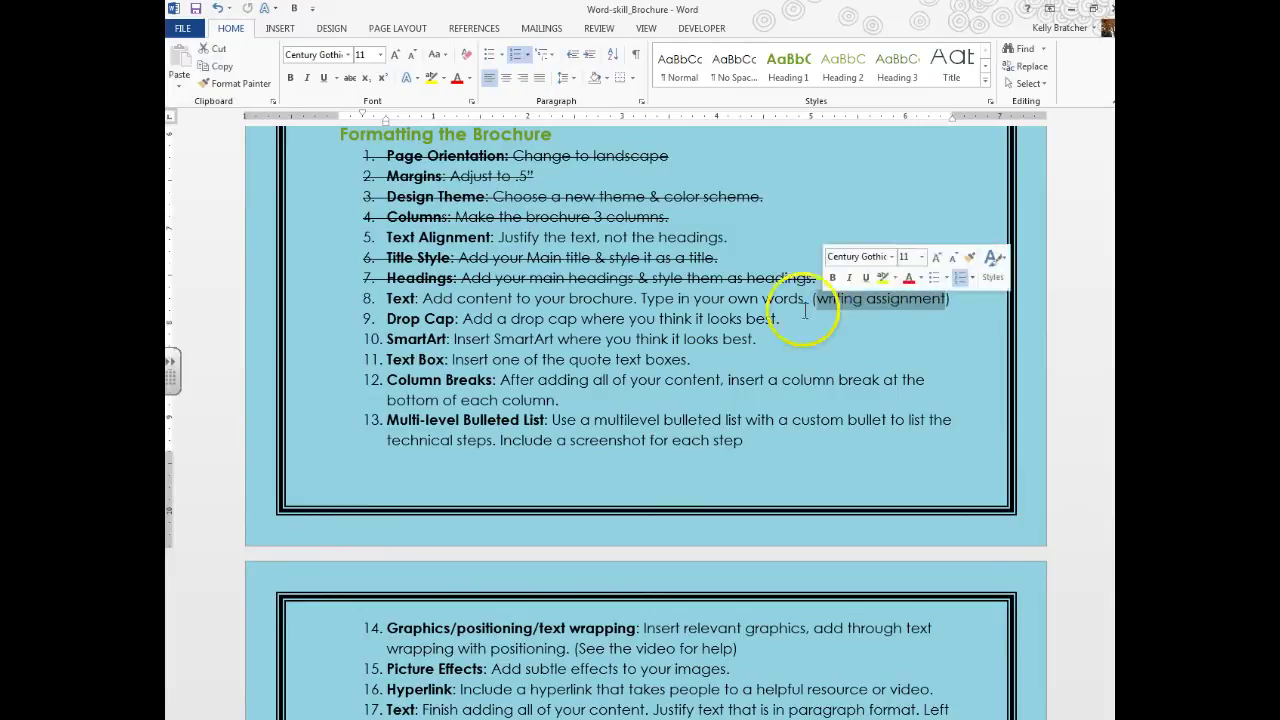
pyautogui.moveTo(383, 298); pyautogui.dragTo(950, 296)
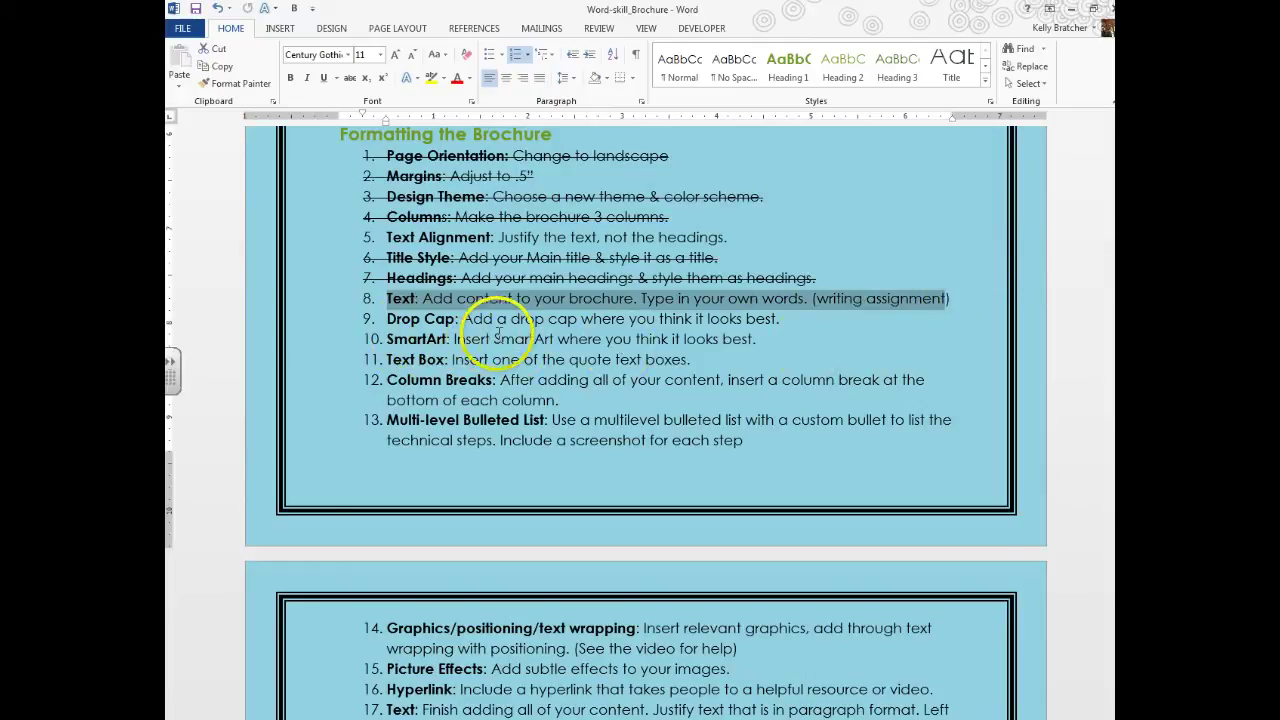
pyautogui.scroll(5, 575, 470)
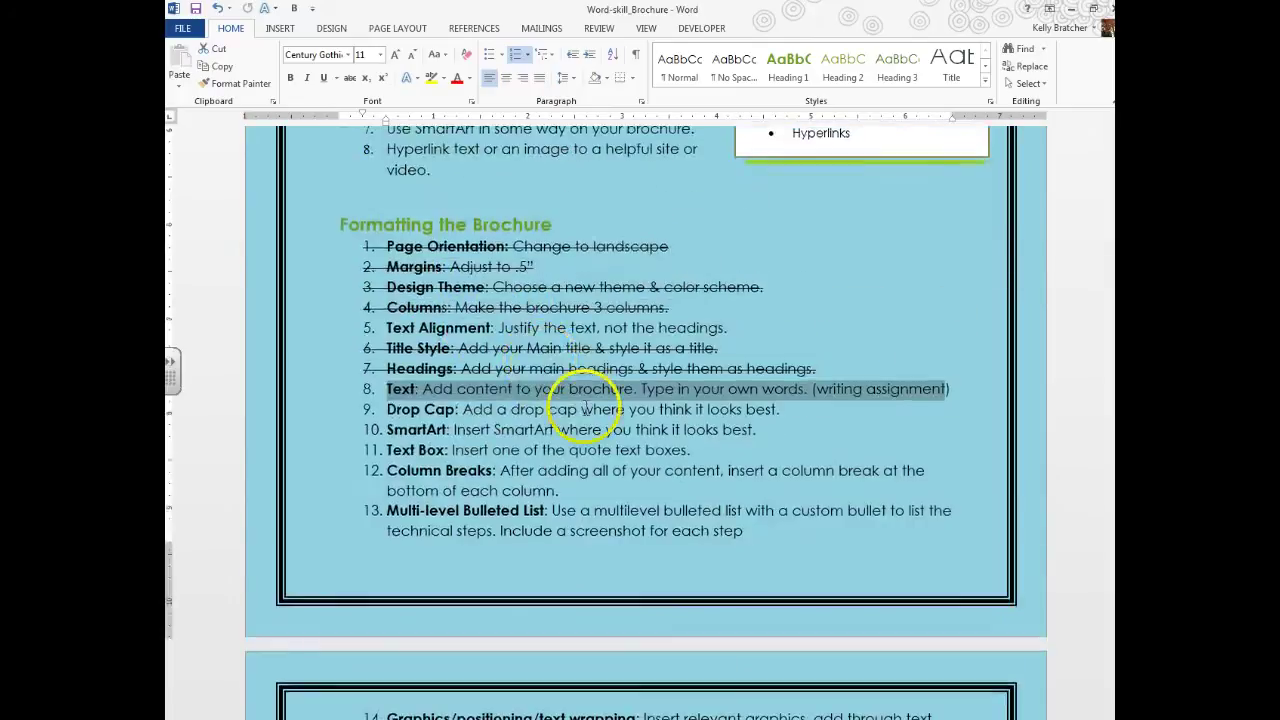
pyautogui.scroll(1, 571, 418)
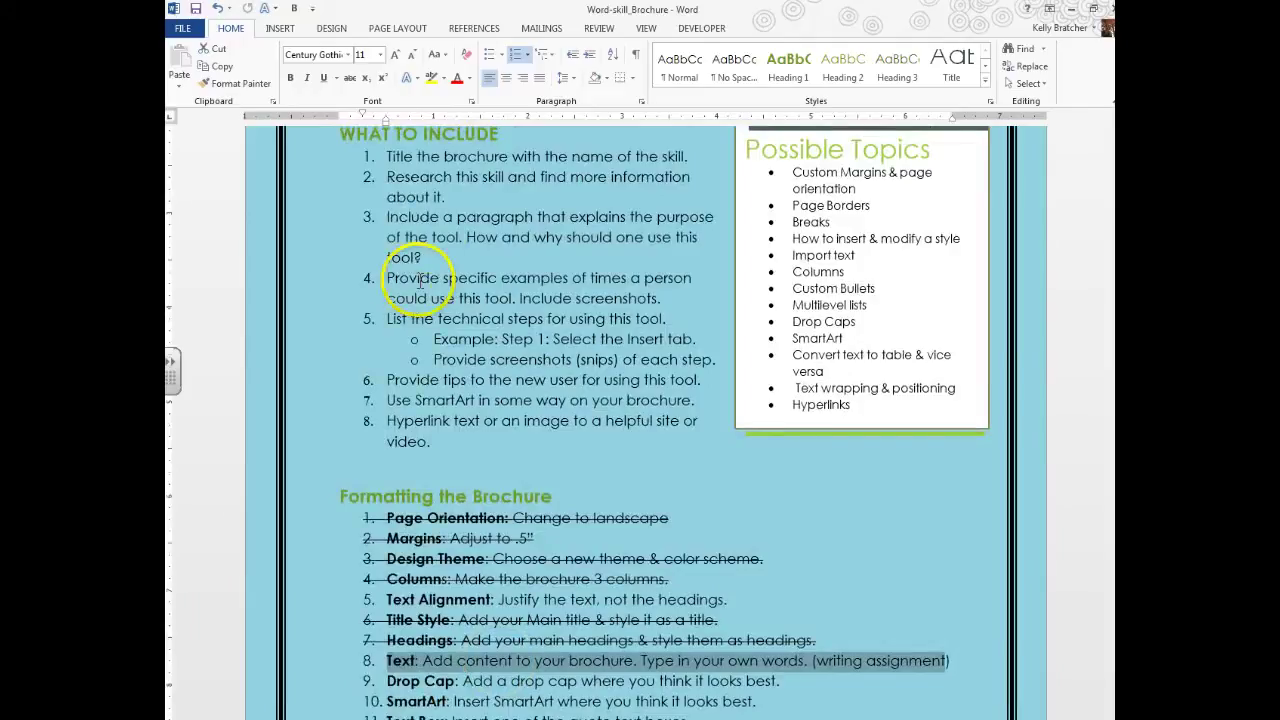
pyautogui.moveTo(388, 217); pyautogui.dragTo(614, 240)
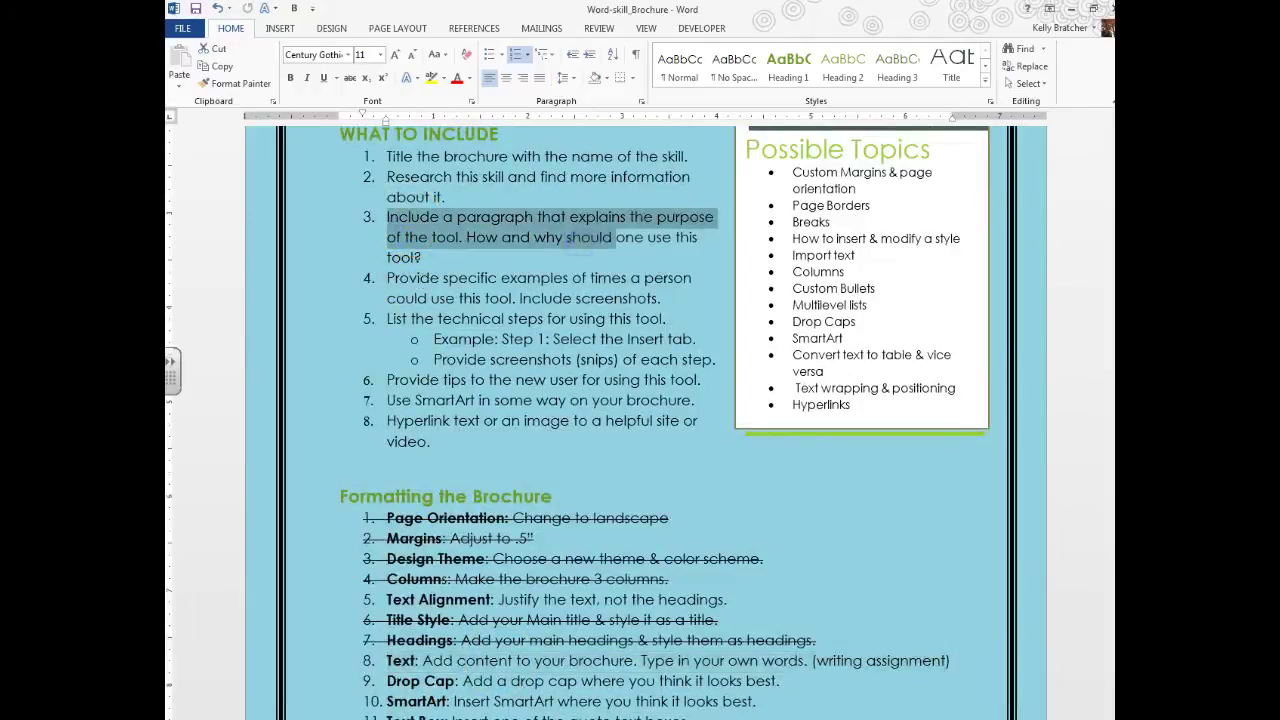
pyautogui.moveTo(410, 718)
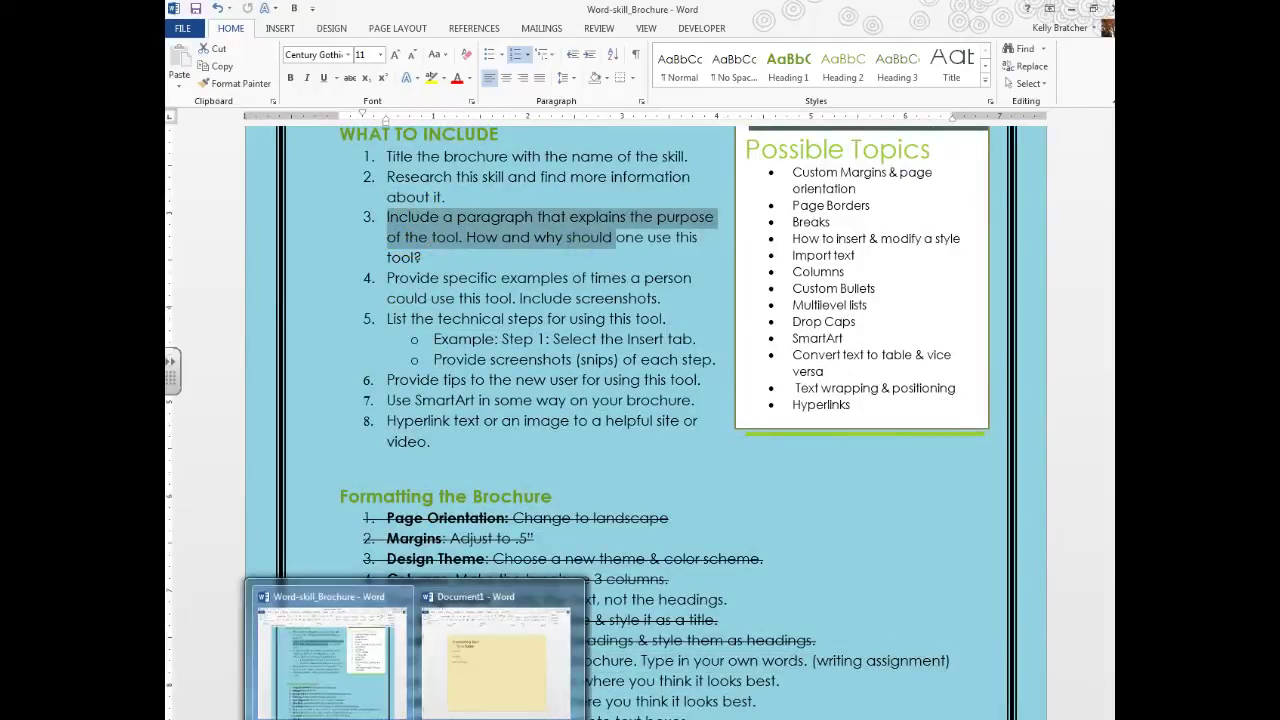
pyautogui.scroll(-3, 371, 529)
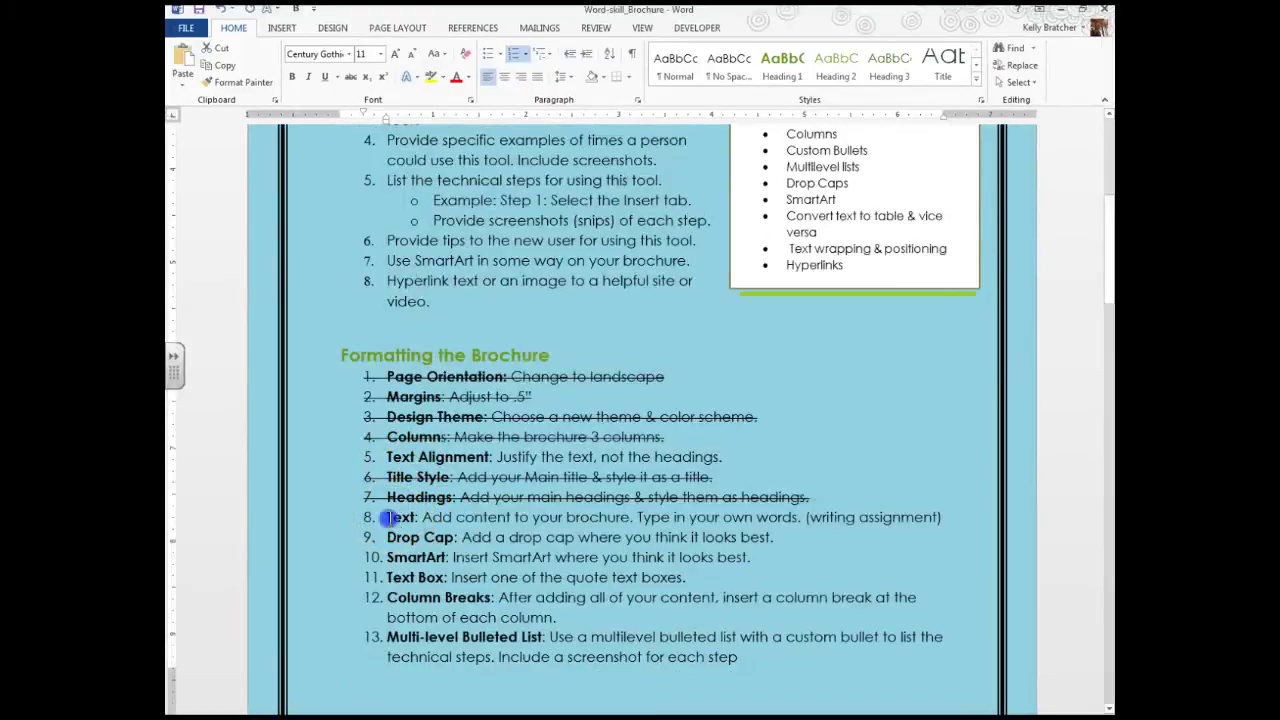
pyautogui.moveTo(385, 517); pyautogui.dragTo(946, 519)
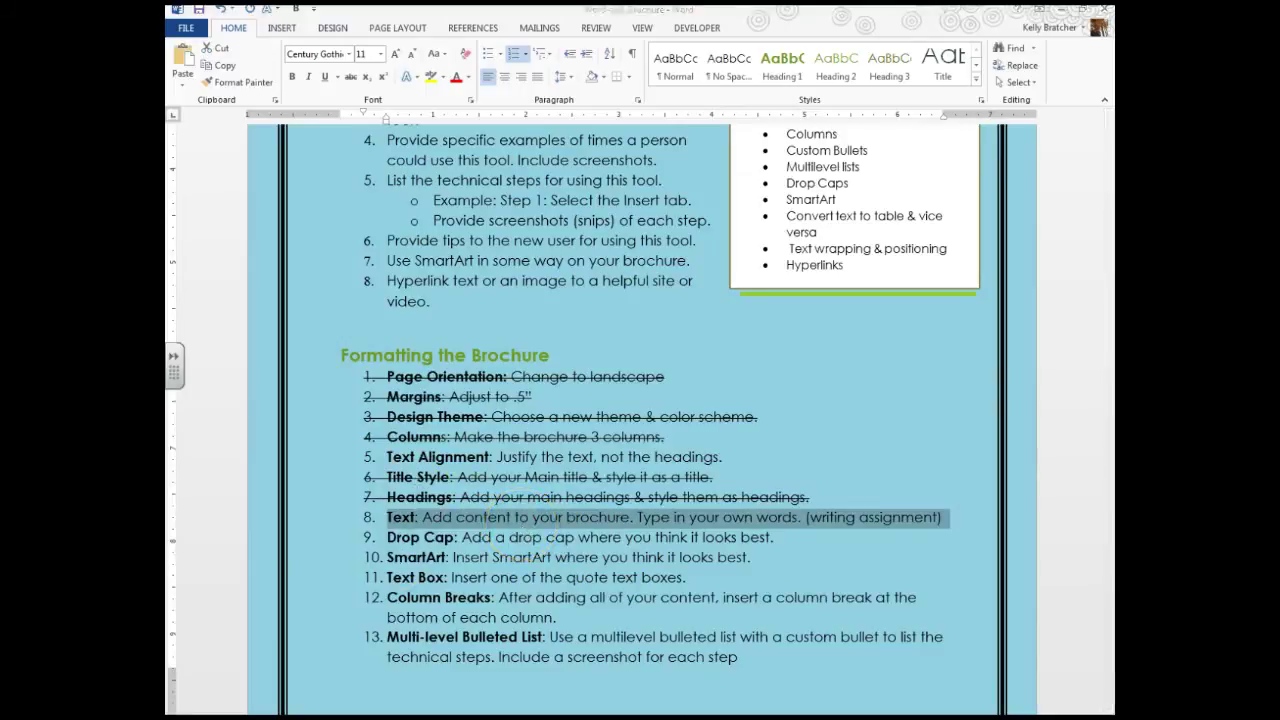
# - Apply Justify alignment to both Purpose paragraphs in Document1
pyautogui.click(497, 668)
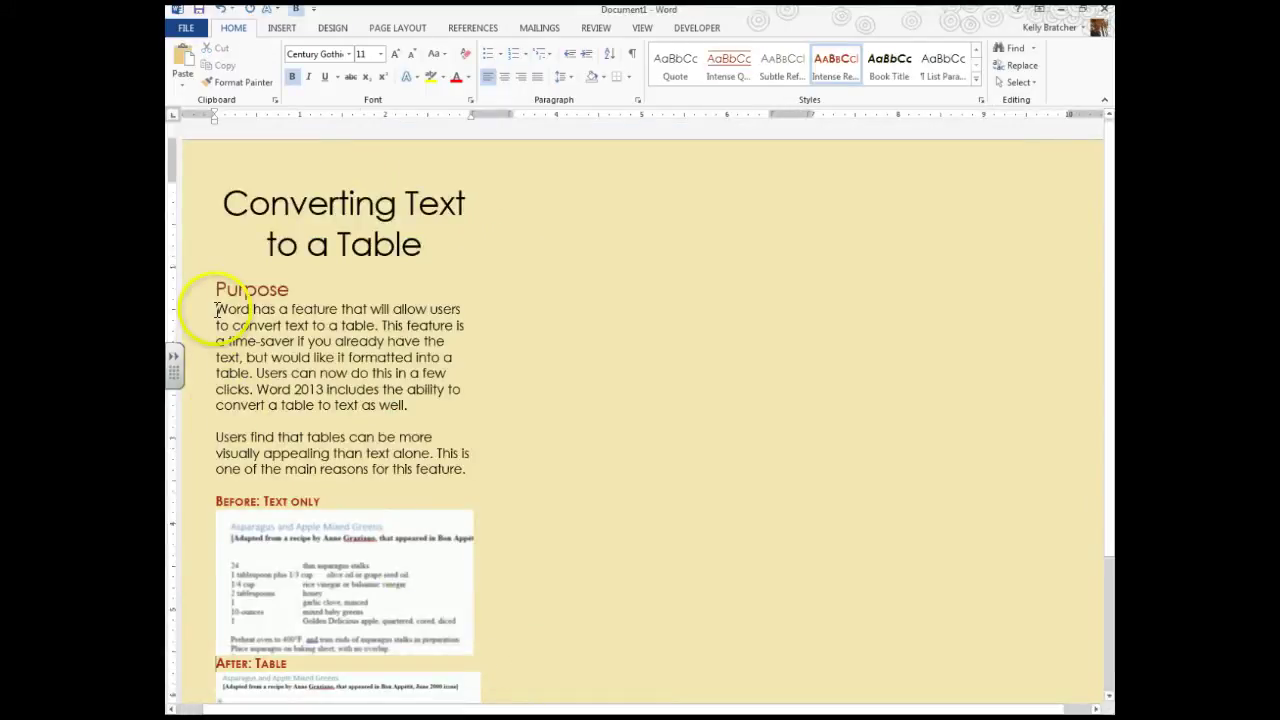
pyautogui.moveTo(216, 310); pyautogui.dragTo(486, 463)
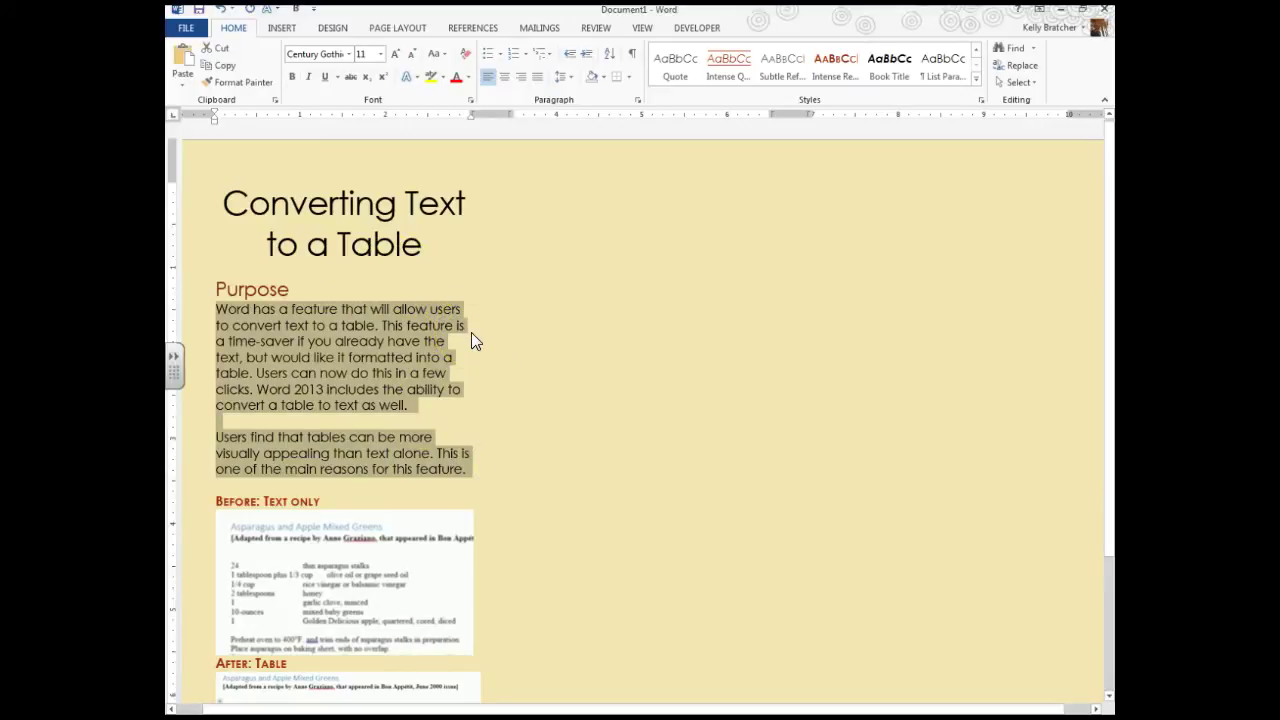
pyautogui.rightClick(484, 408)
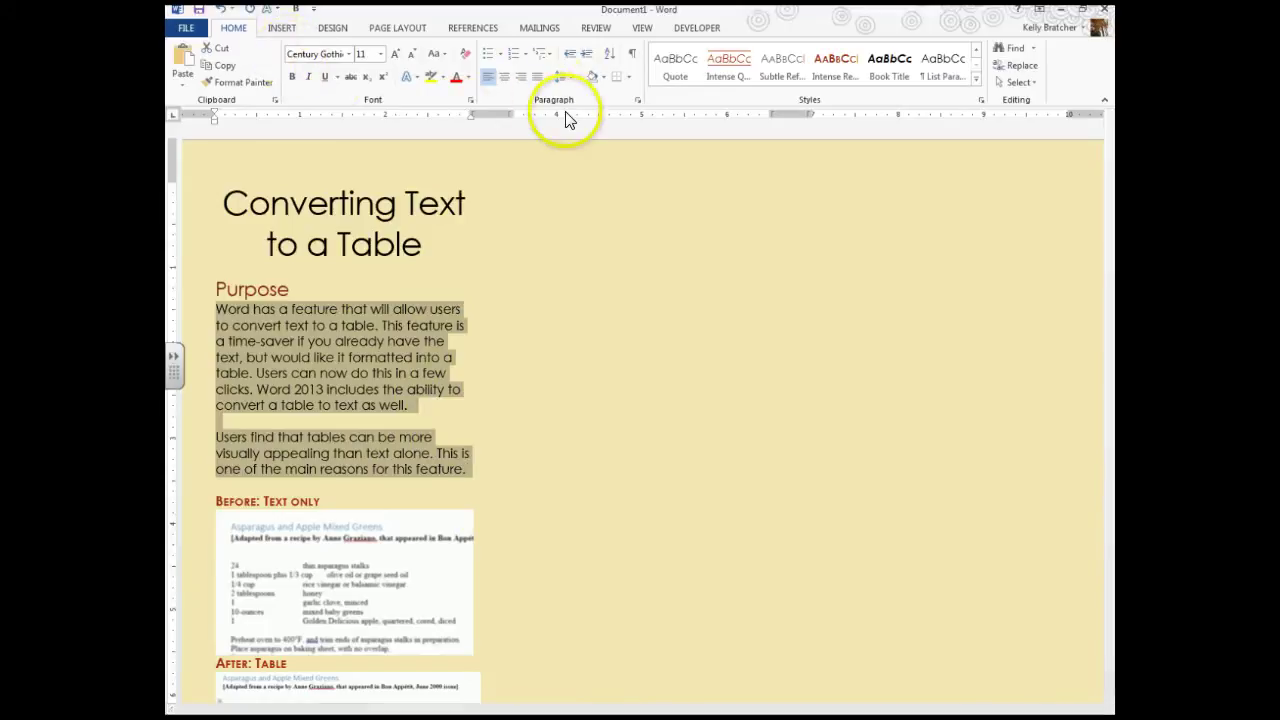
pyautogui.click(537, 82)
pyautogui.click(513, 427)
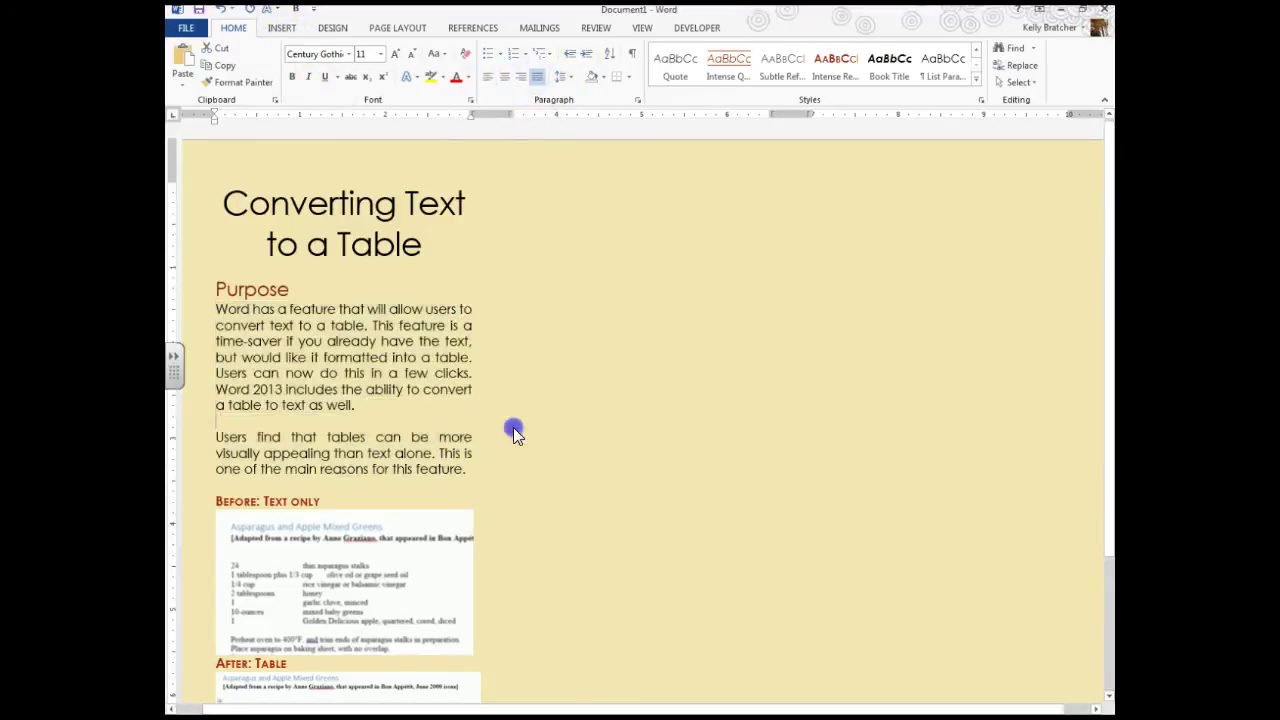
# - Insert a column break immediately before the Technical Steps heading
pyautogui.click(383, 488)
pyautogui.scroll(-3, 378, 460)
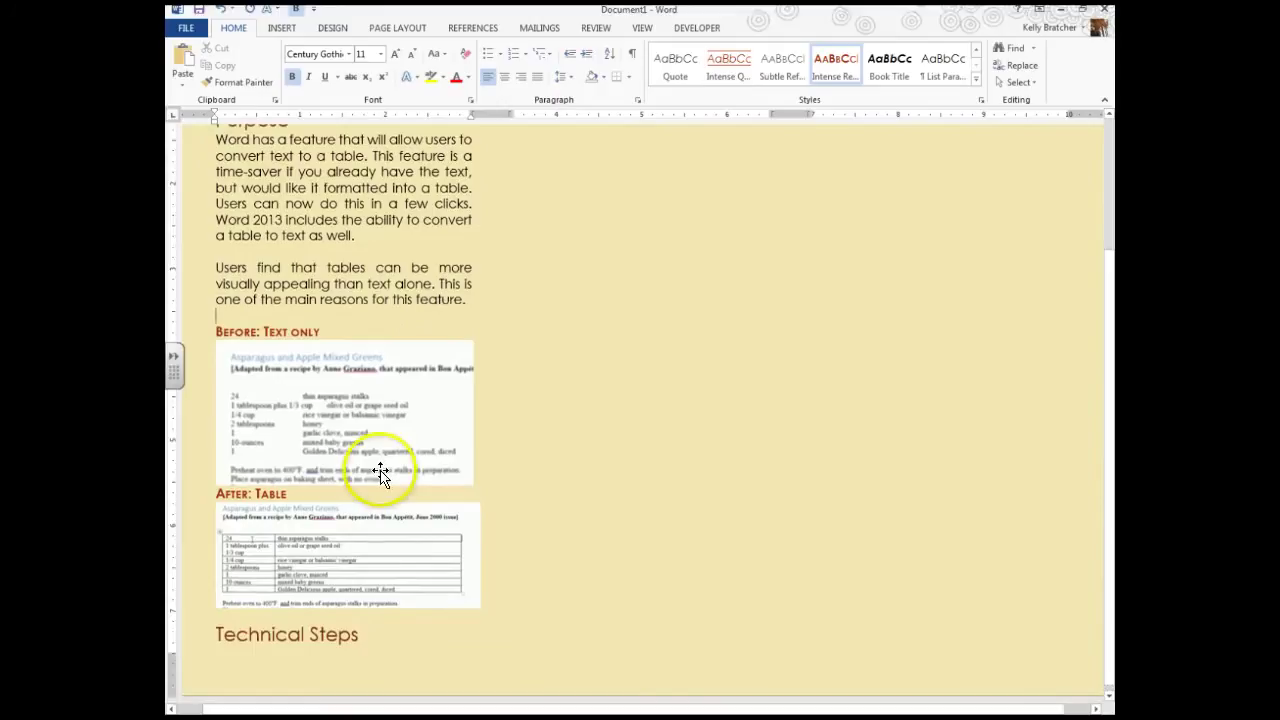
pyautogui.click(212, 623)
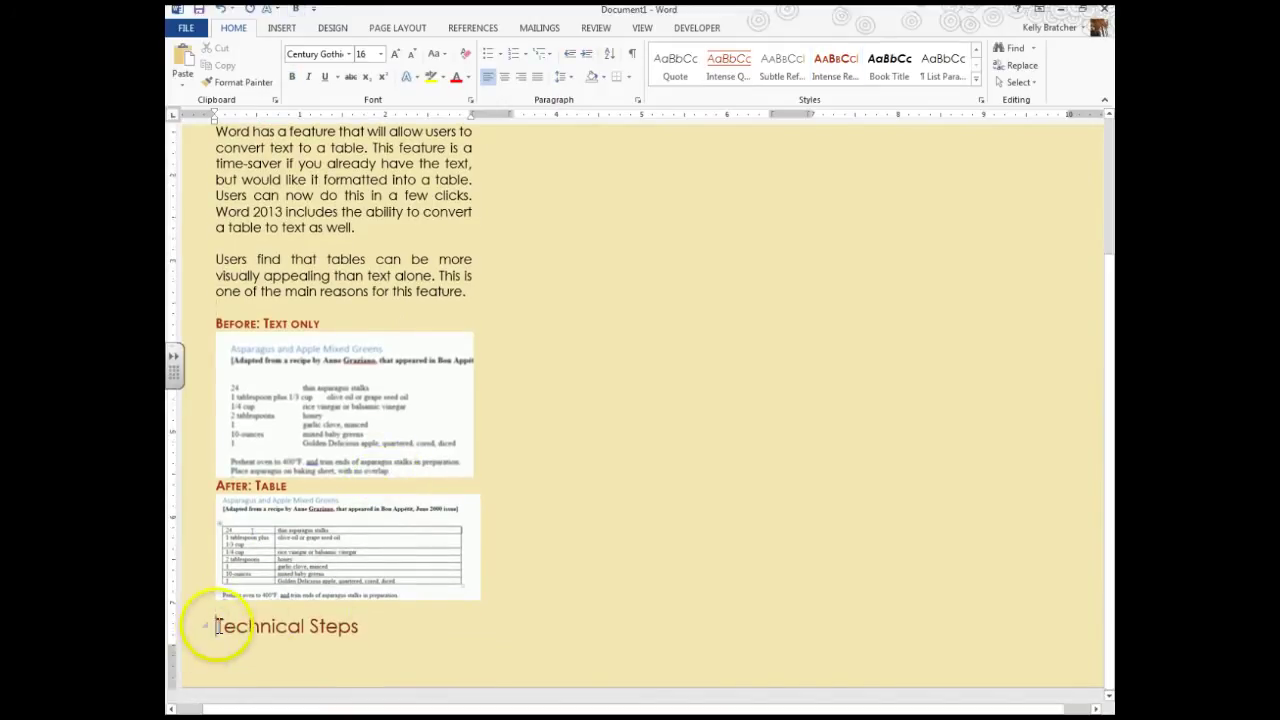
pyautogui.moveTo(203, 628); pyautogui.dragTo(397, 634)
pyautogui.click(212, 626)
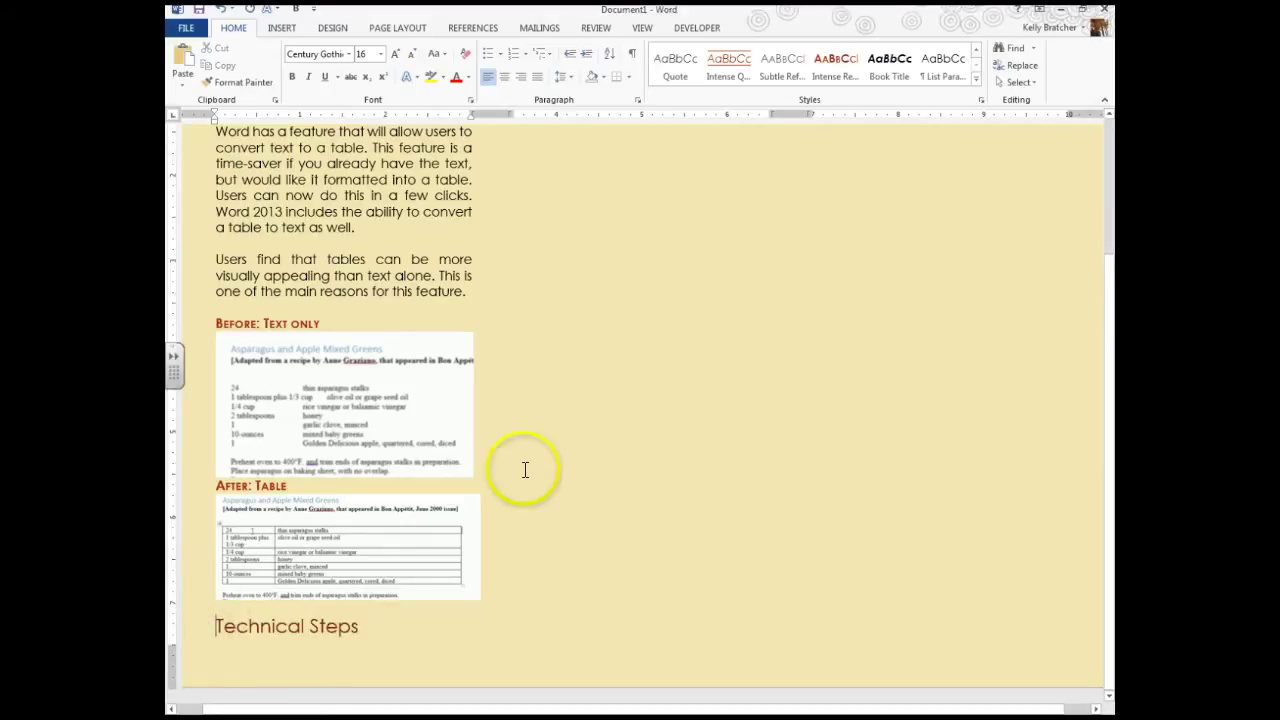
pyautogui.scroll(3, 525, 470)
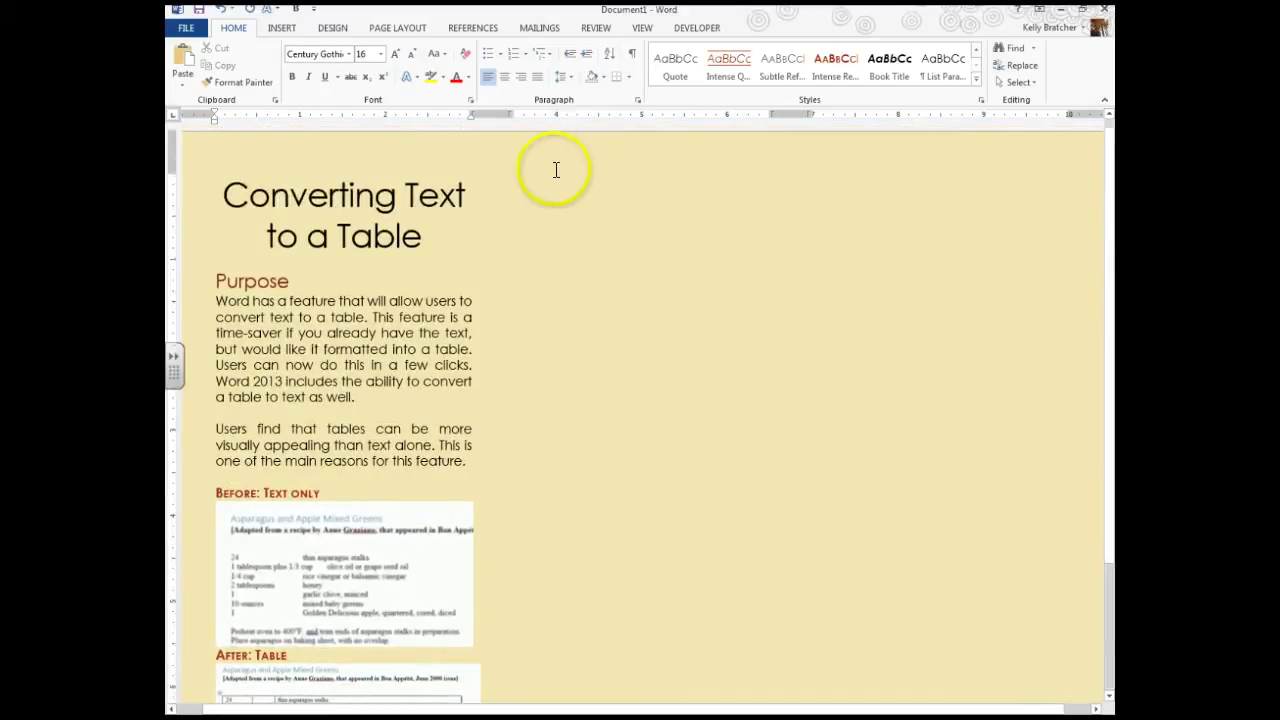
pyautogui.scroll(-3, 471, 423)
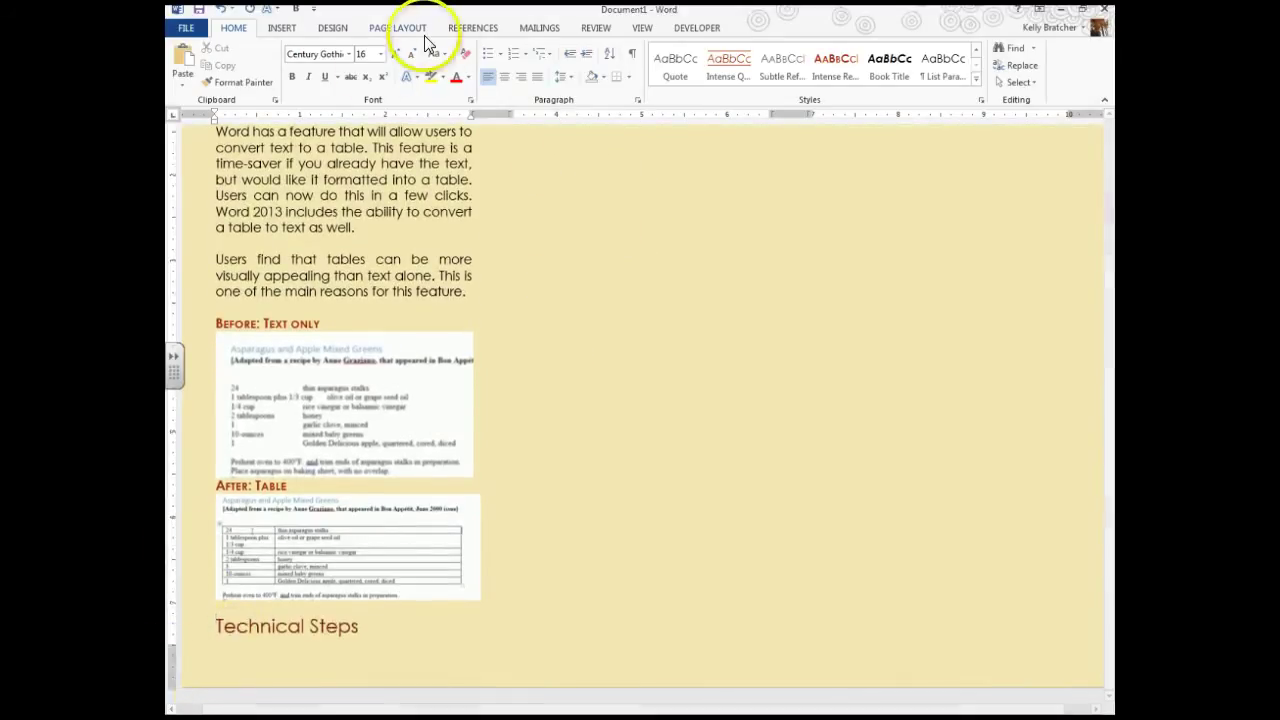
pyautogui.click(390, 28)
pyautogui.click(343, 48)
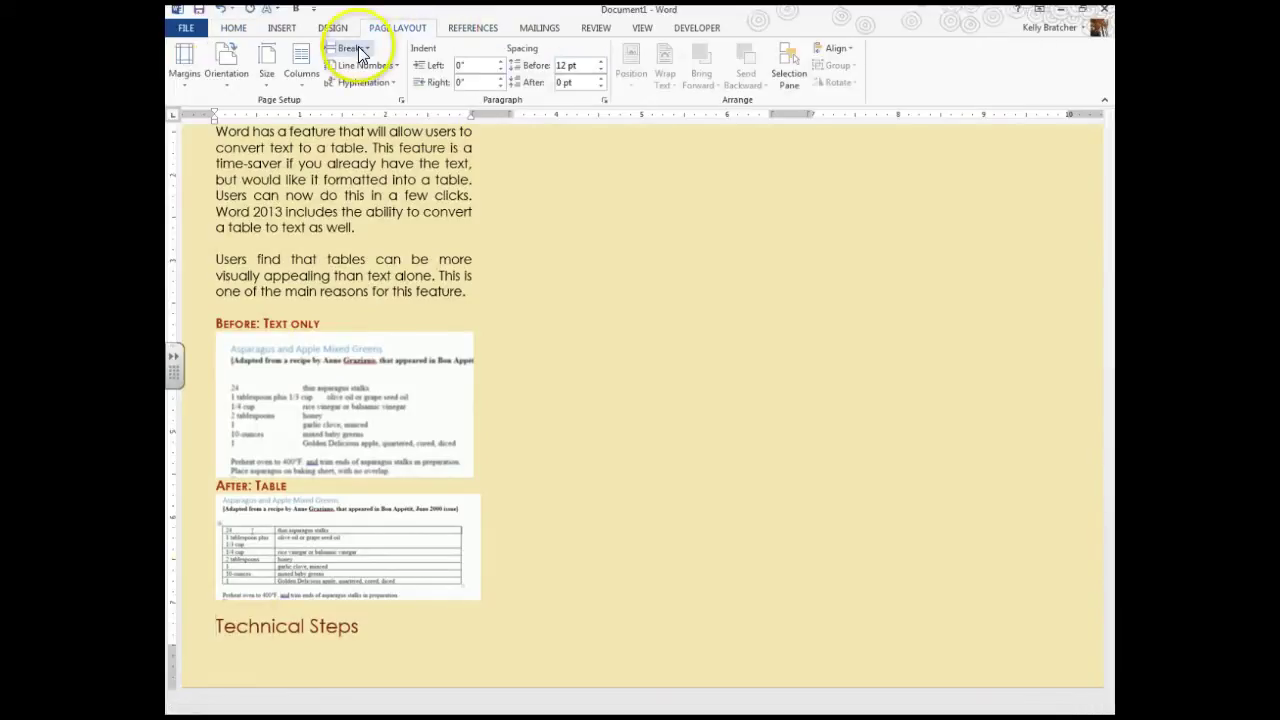
pyautogui.click(383, 138)
pyautogui.scroll(2, 689, 297)
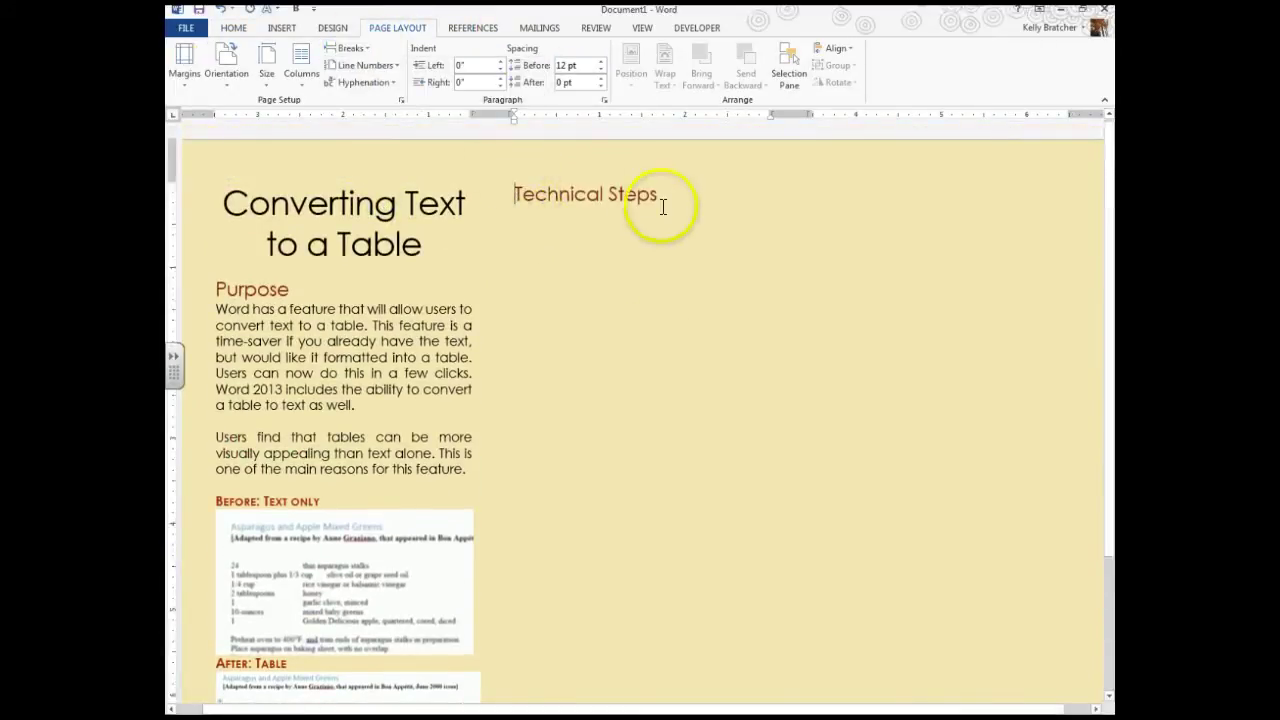
# - Turn on Show/Hide ¶ on the Home tab to reveal paragraph marks and the first column break
pyautogui.click(233, 28)
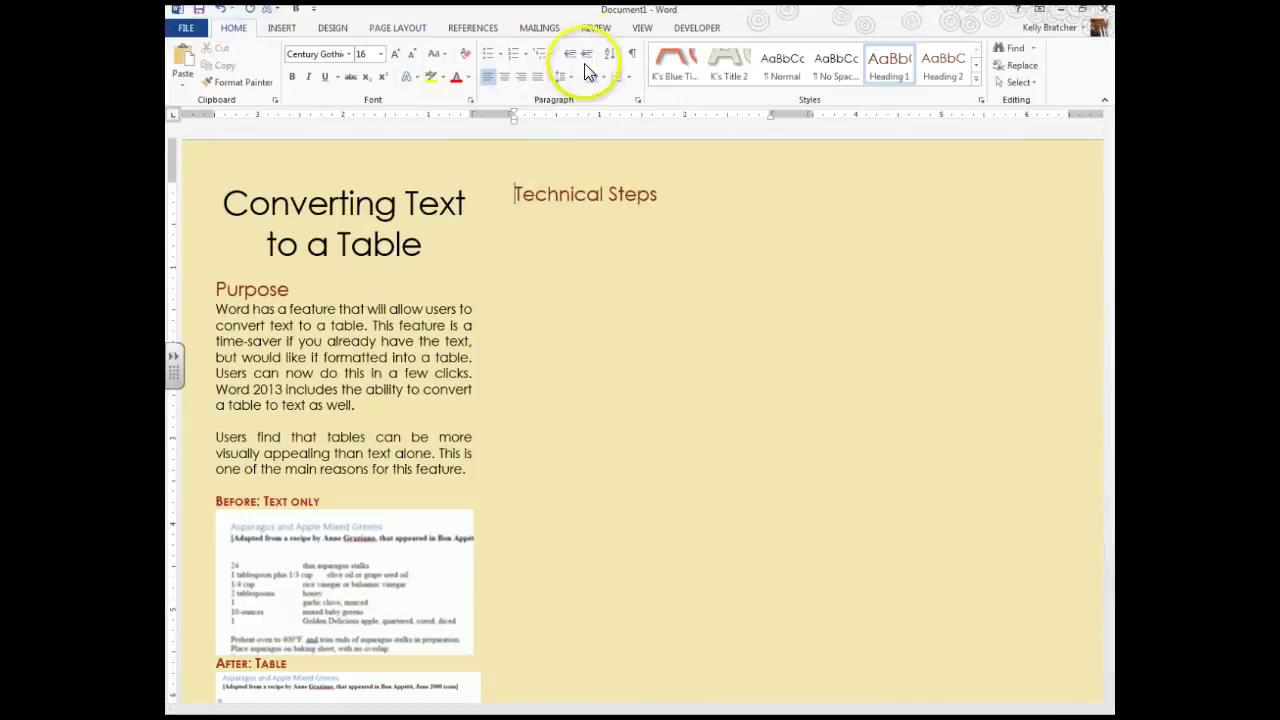
pyautogui.click(632, 53)
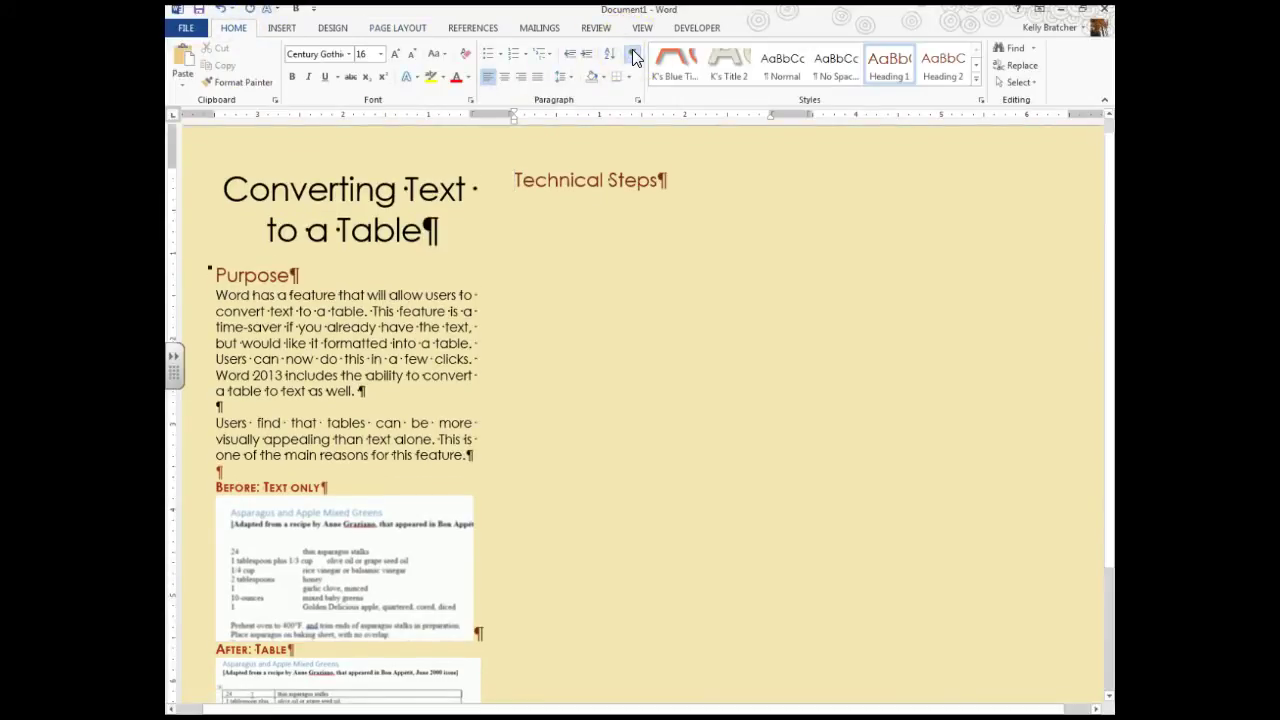
pyautogui.scroll(-2, 590, 390)
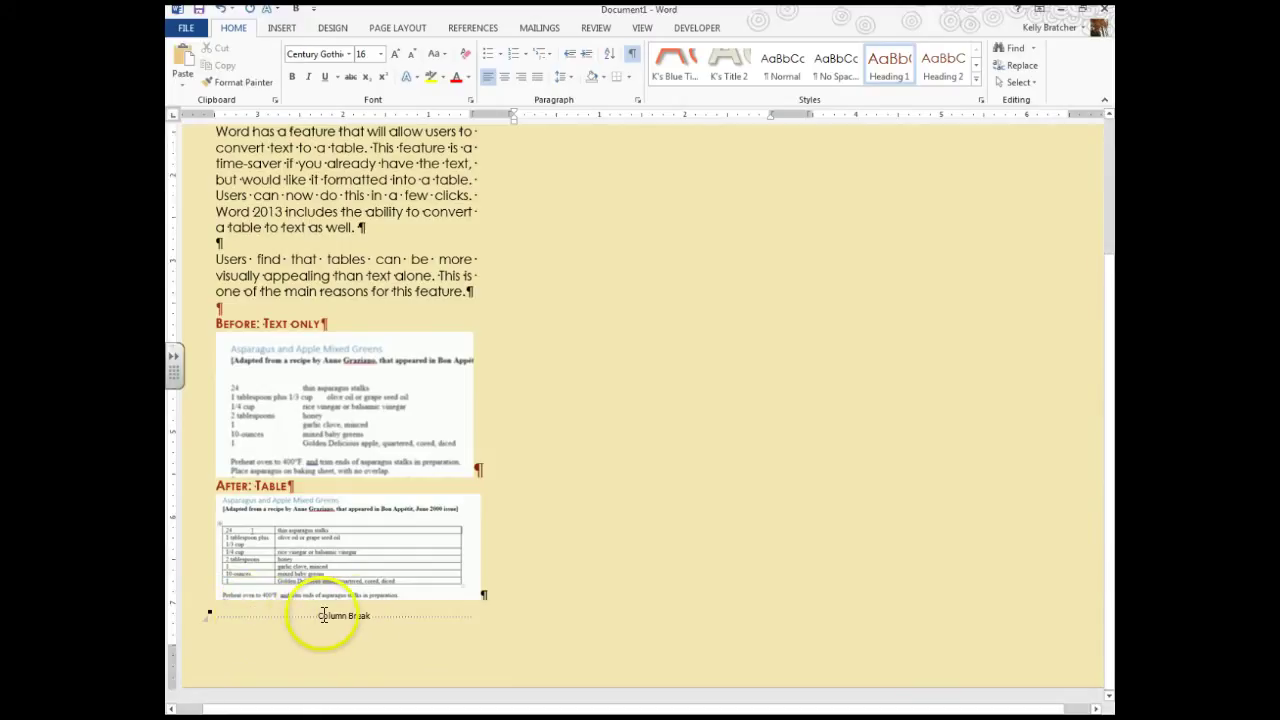
pyautogui.scroll(2, 520, 500)
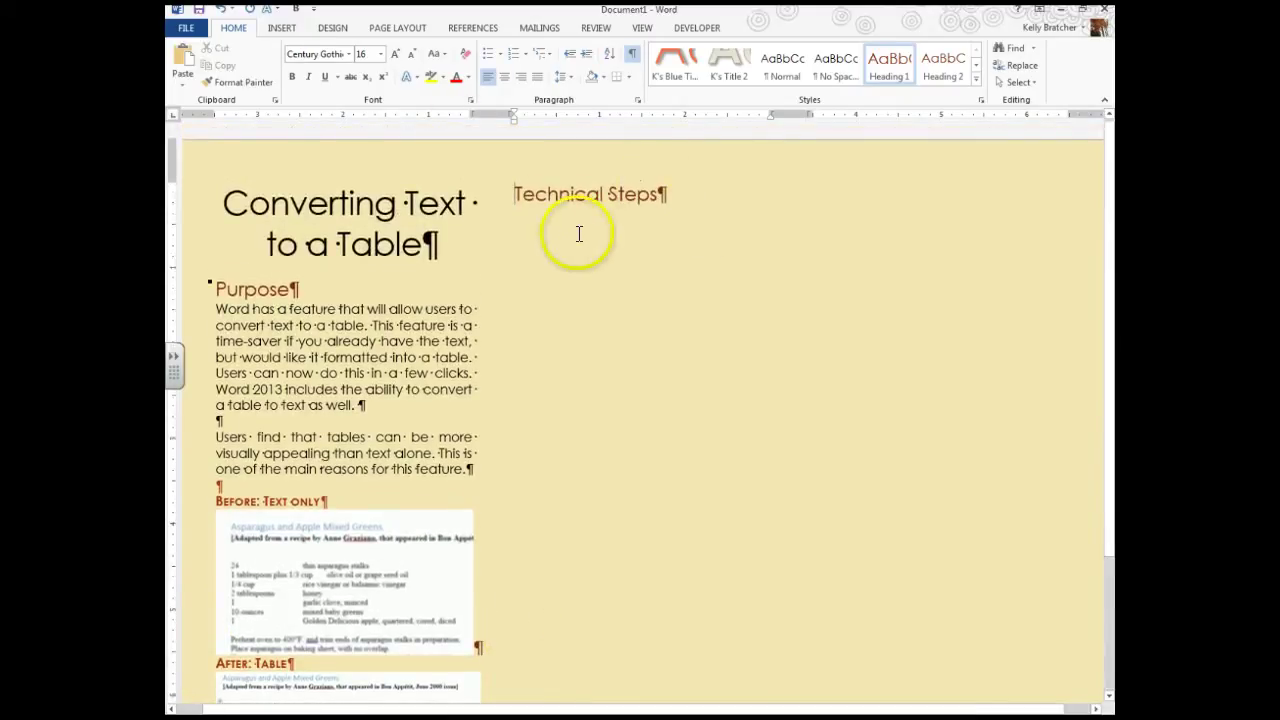
# - Turn off Show/Hide ¶ so the brochure displays without formatting marks
pyautogui.click(631, 56)
pyautogui.scroll(-3, 486, 471)
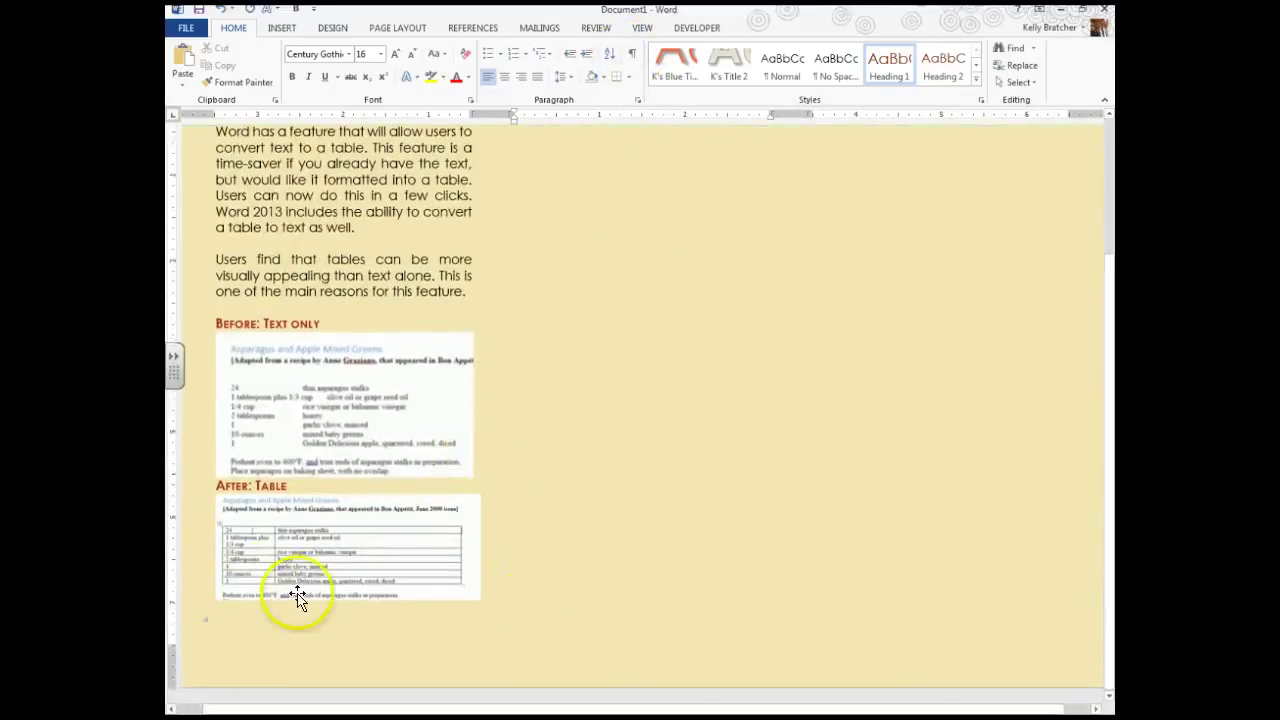
pyautogui.scroll(4, 540, 580)
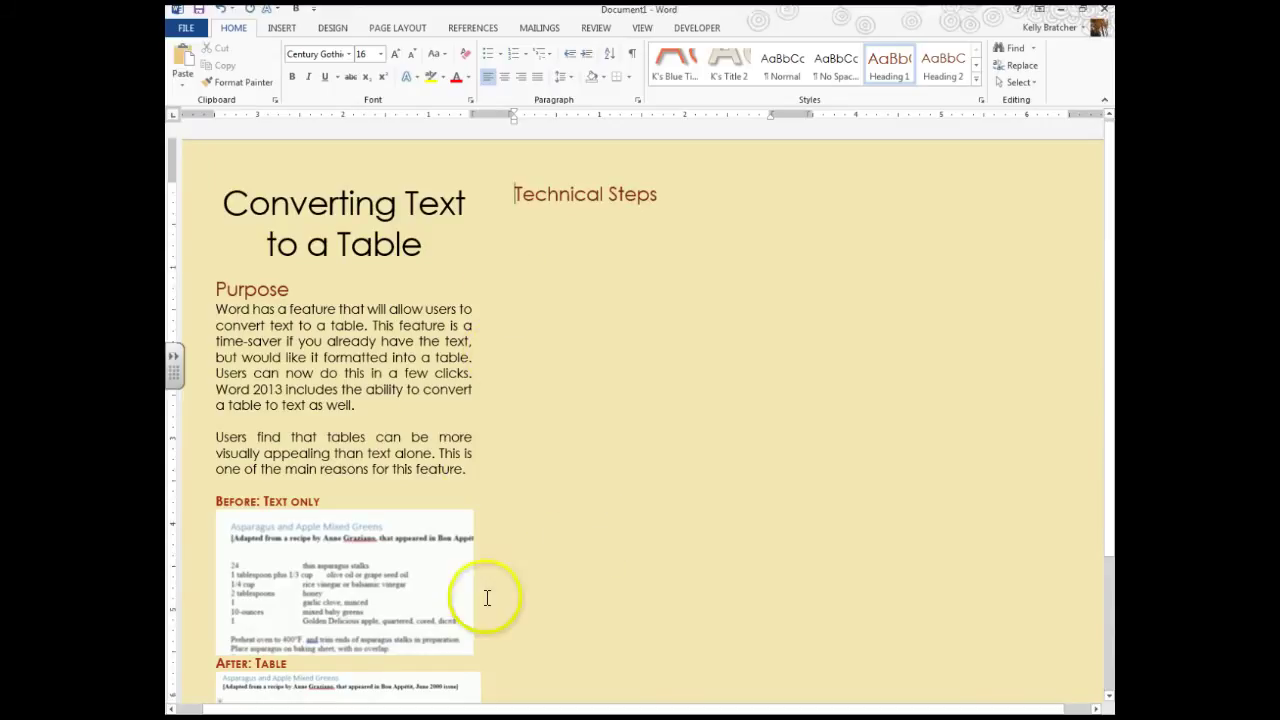
pyautogui.scroll(-4, 380, 522)
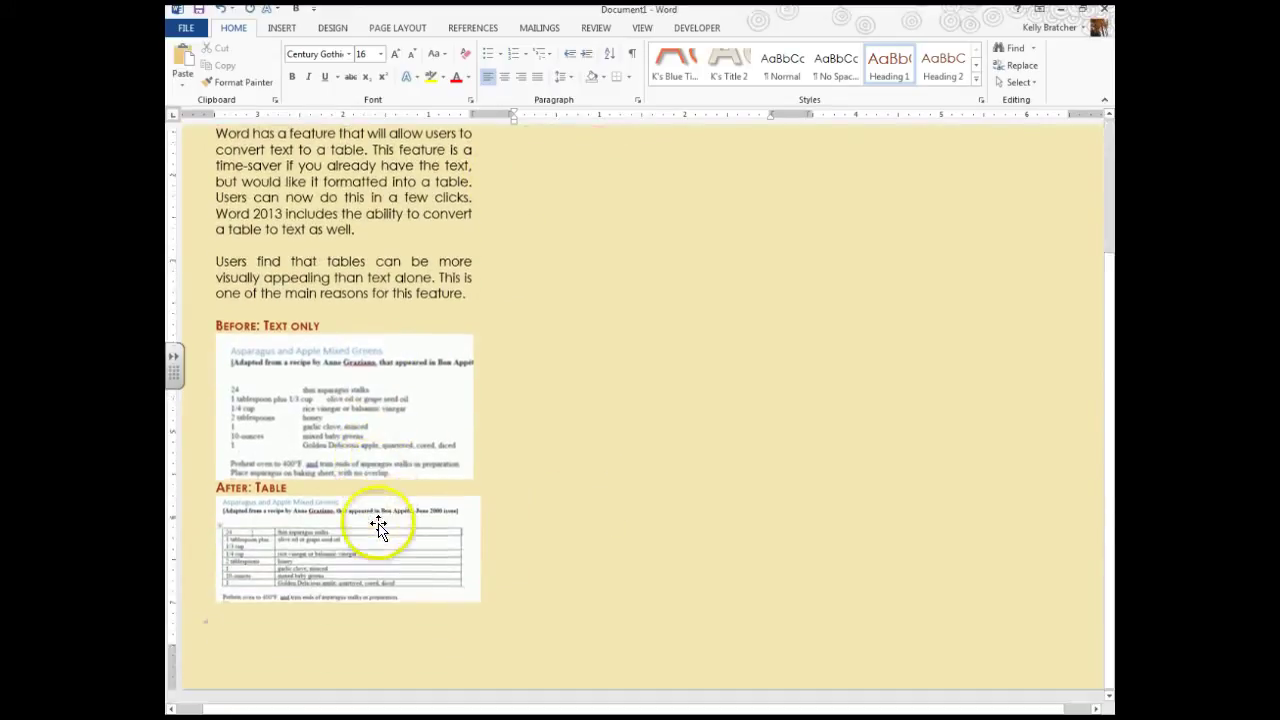
pyautogui.scroll(1, 377, 525)
# - Inspect the Before: Text only and After: Table pictures, then return to the document top
pyautogui.click(341, 440)
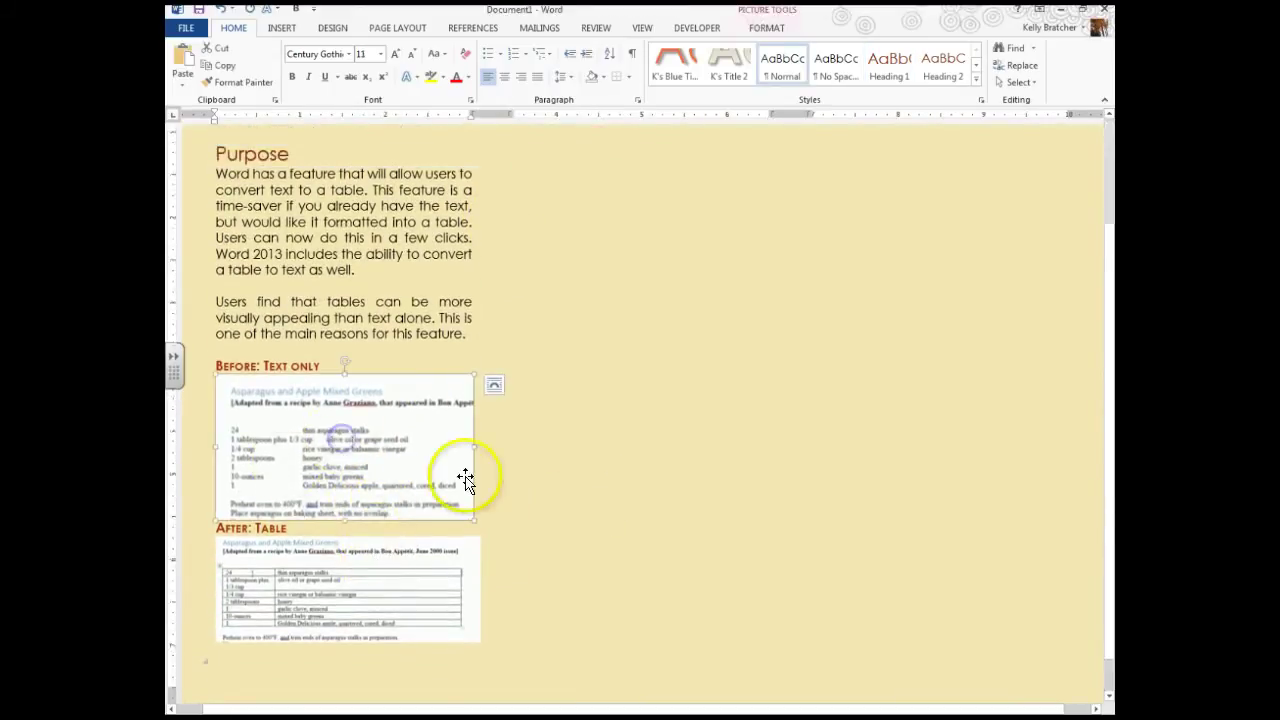
pyautogui.click(366, 569)
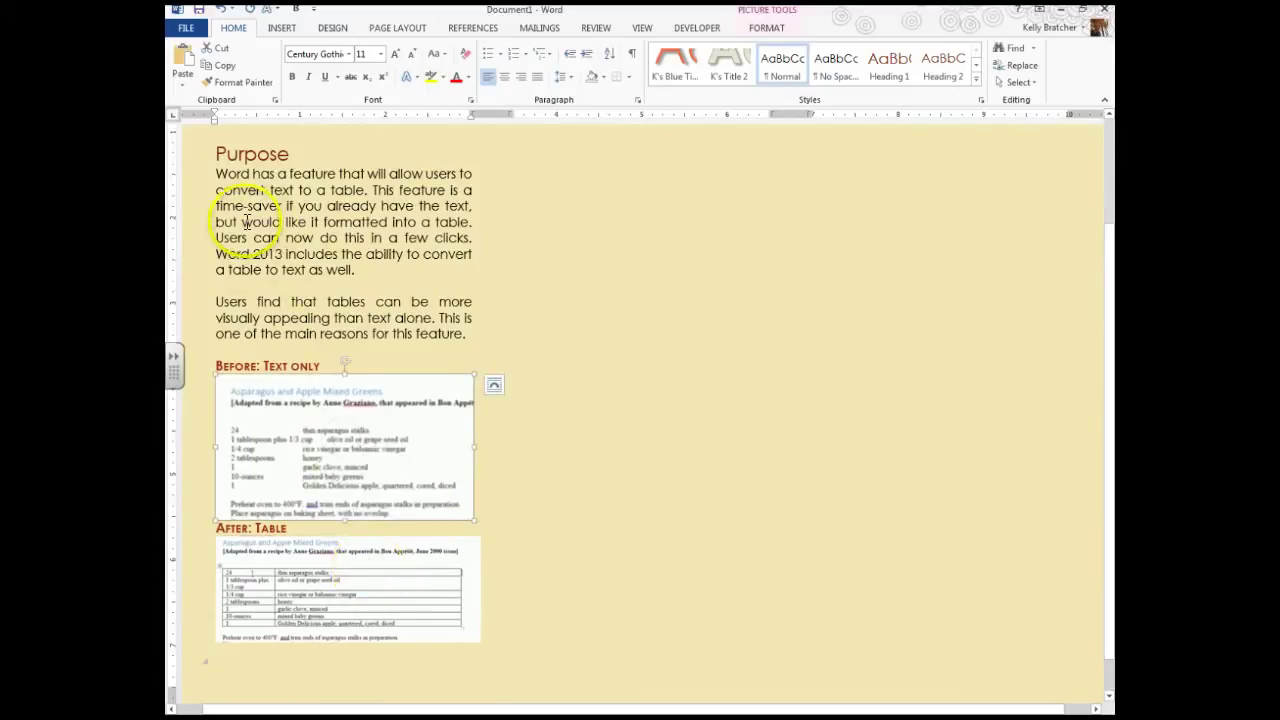
pyautogui.moveTo(215, 189); pyautogui.dragTo(412, 334)
pyautogui.click(287, 470)
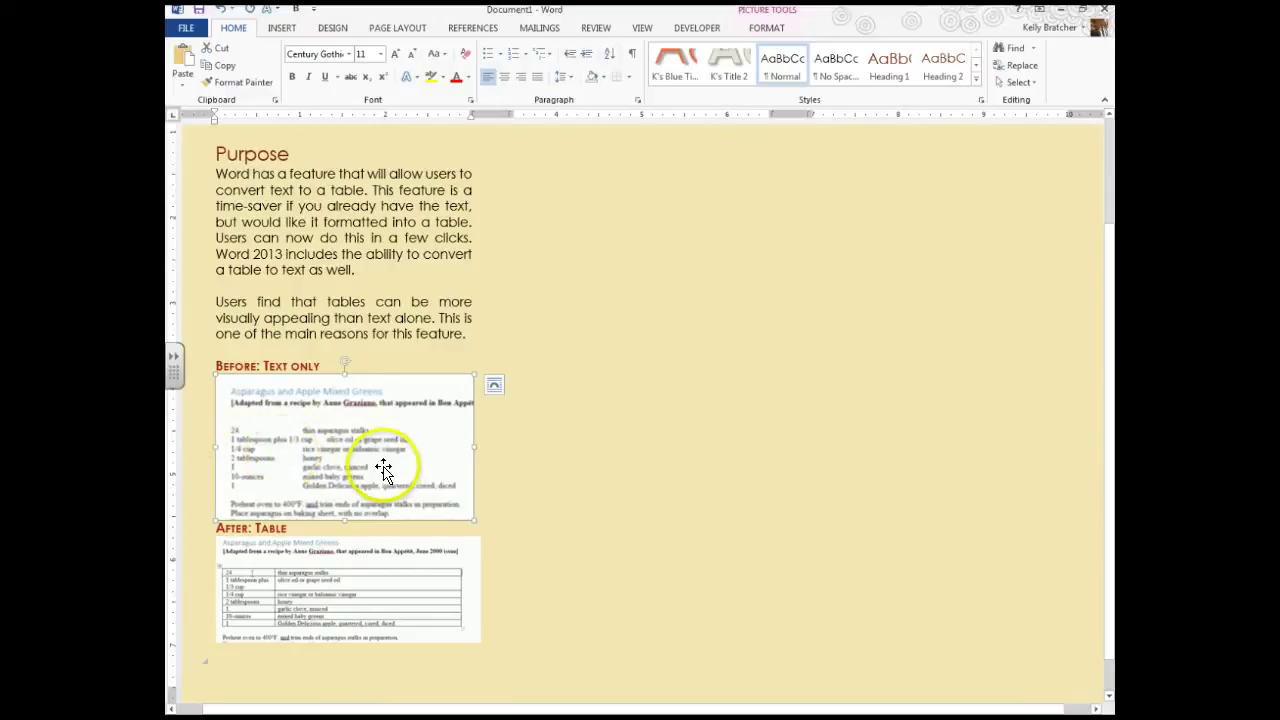
pyautogui.click(354, 610)
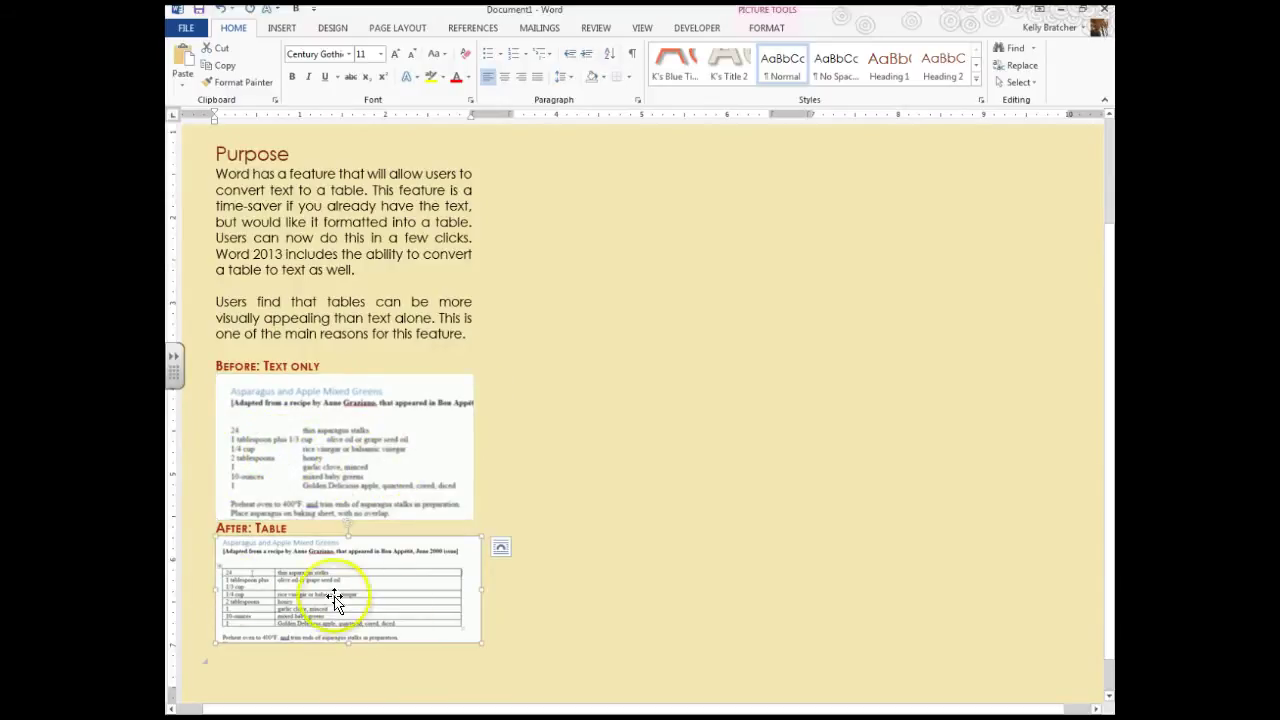
pyautogui.click(489, 645)
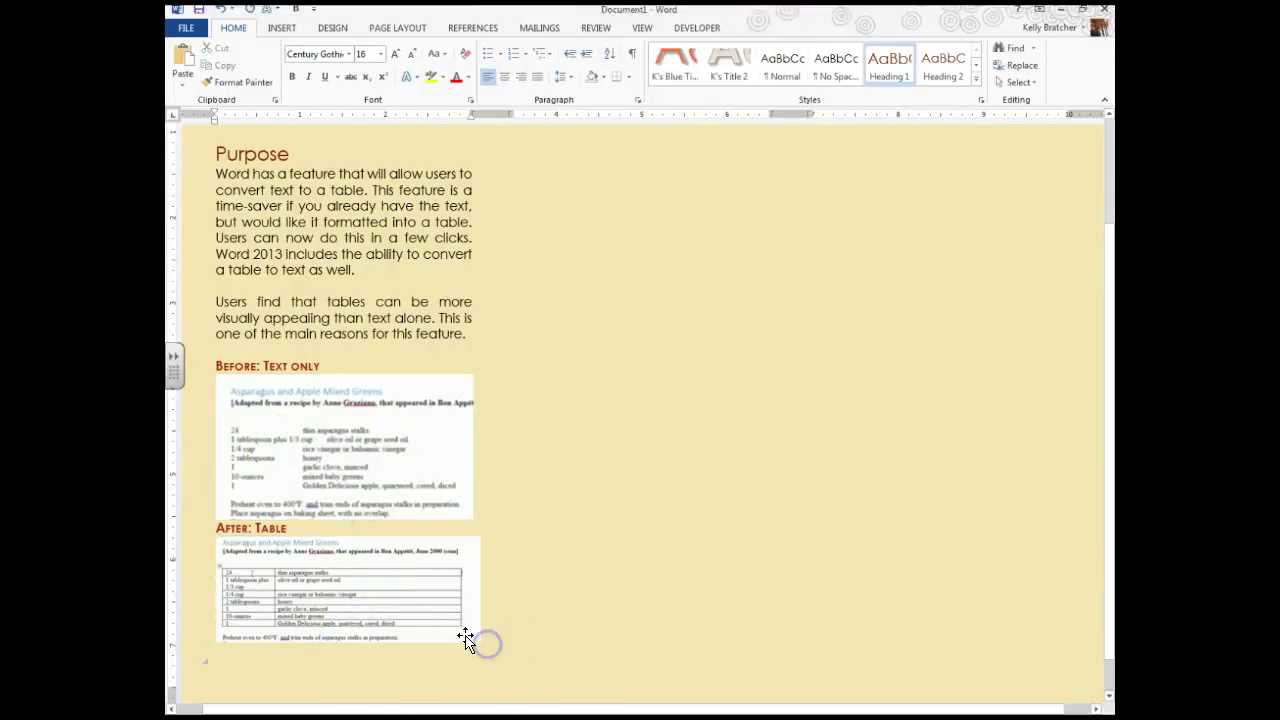
pyautogui.hotkey('ctrl', 'Home')
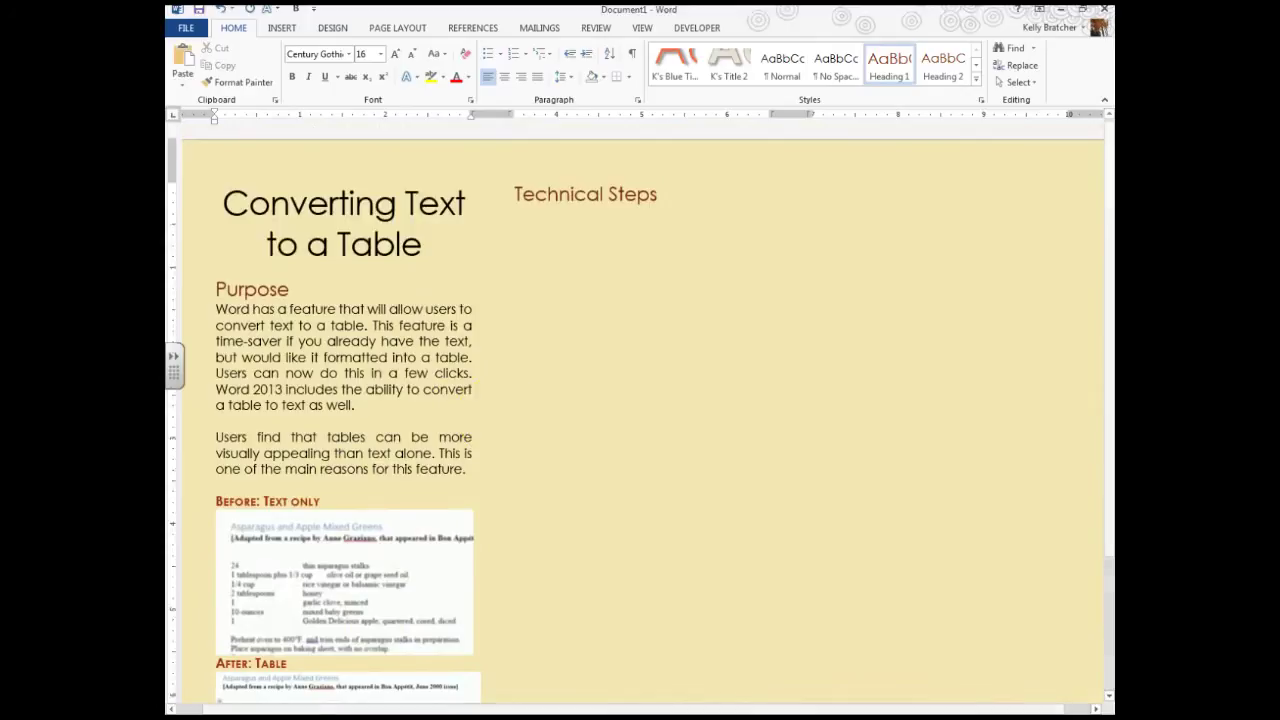
pyautogui.click(325, 670)
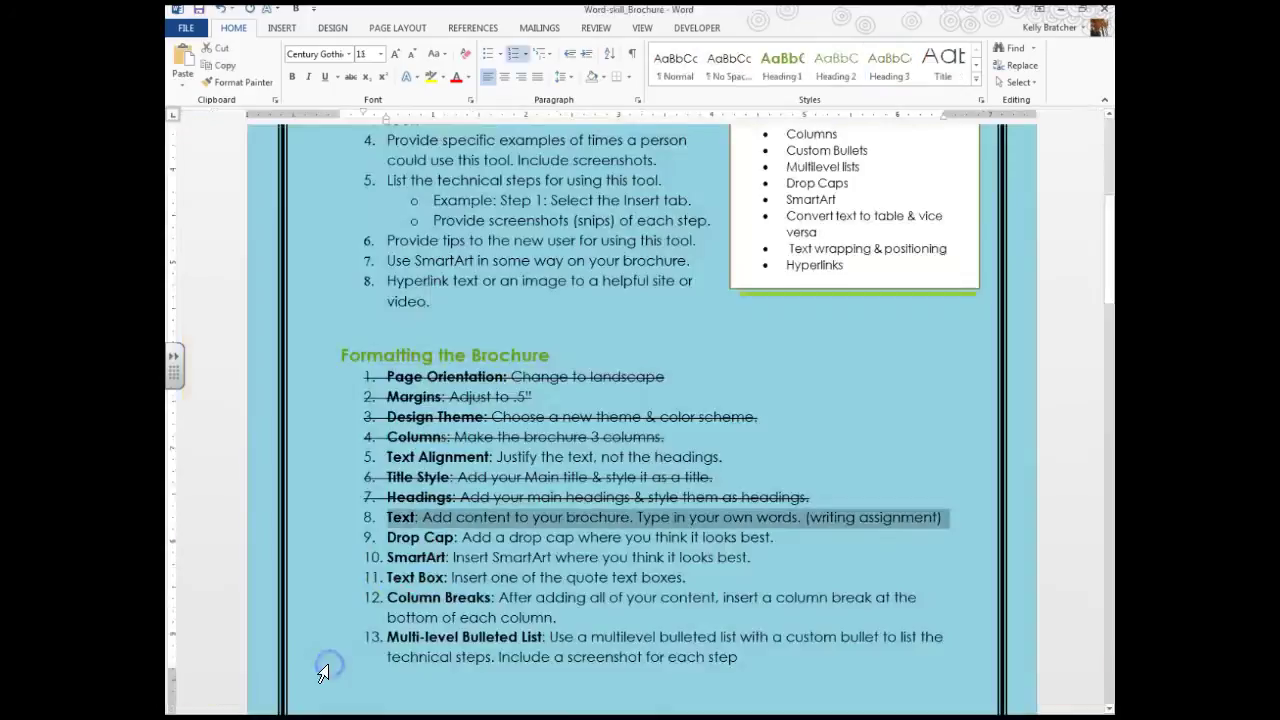
pyautogui.click(418, 577)
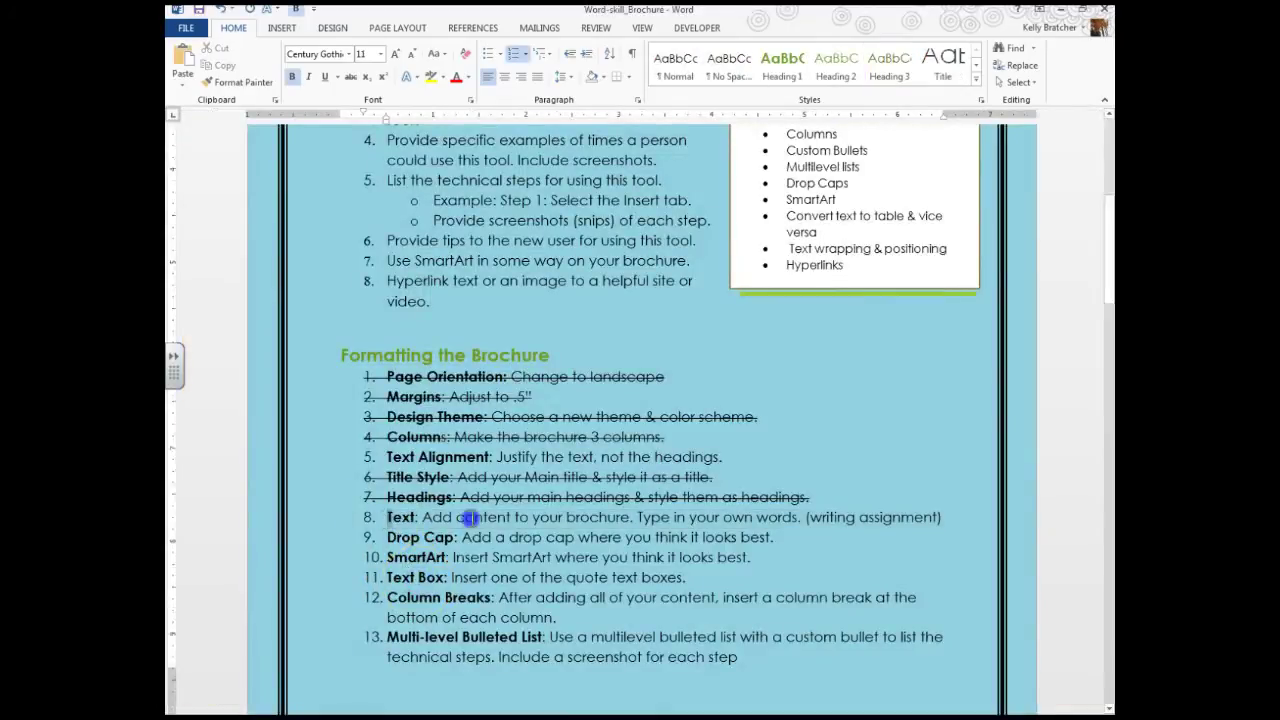
pyautogui.moveTo(470, 517); pyautogui.dragTo(946, 517)
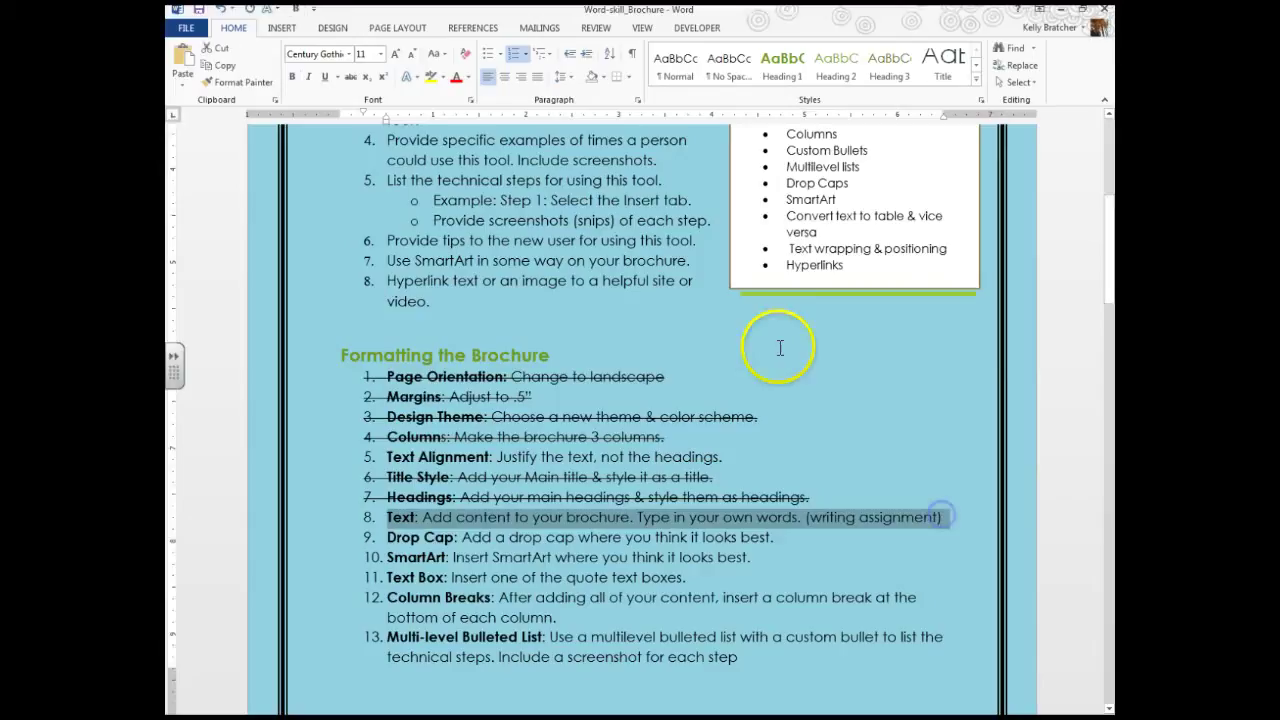
pyautogui.click(393, 456)
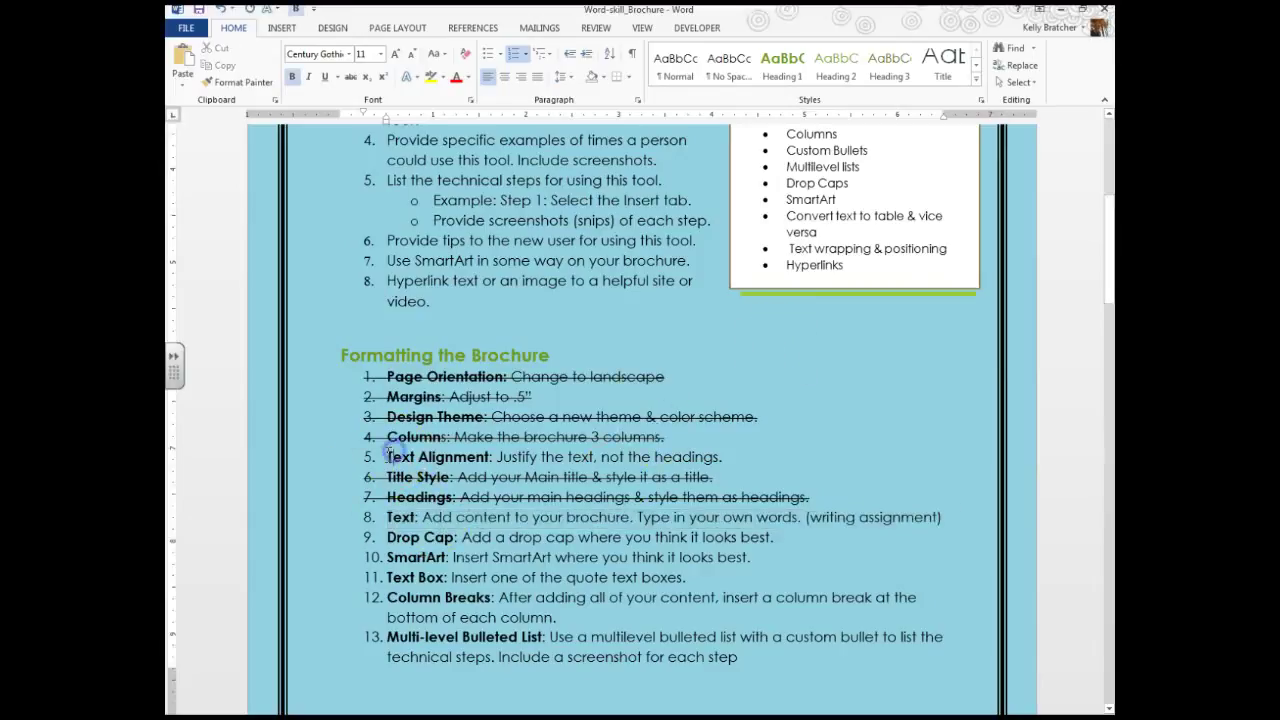
pyautogui.moveTo(388, 540); pyautogui.dragTo(811, 528)
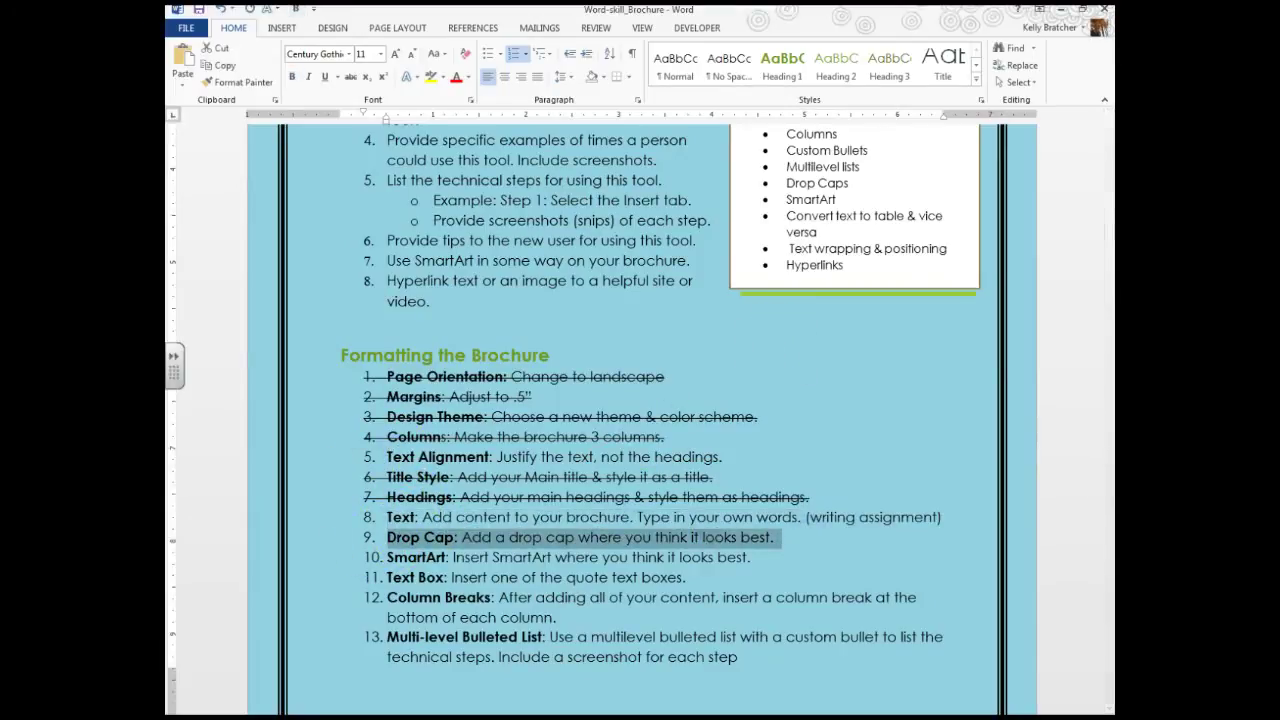
pyautogui.click(470, 645)
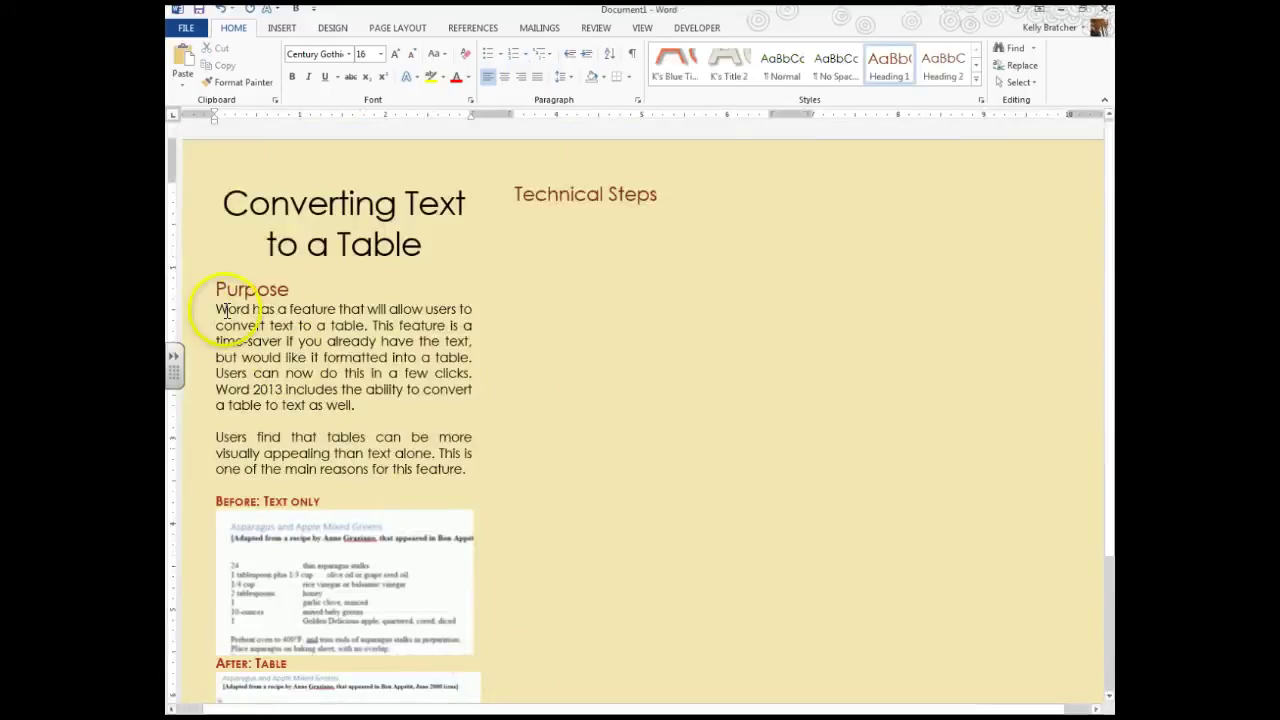
# - Give the Purpose paragraph's W a dropped capital with lines to drop set to 2
pyautogui.moveTo(216, 310); pyautogui.dragTo(229, 310)
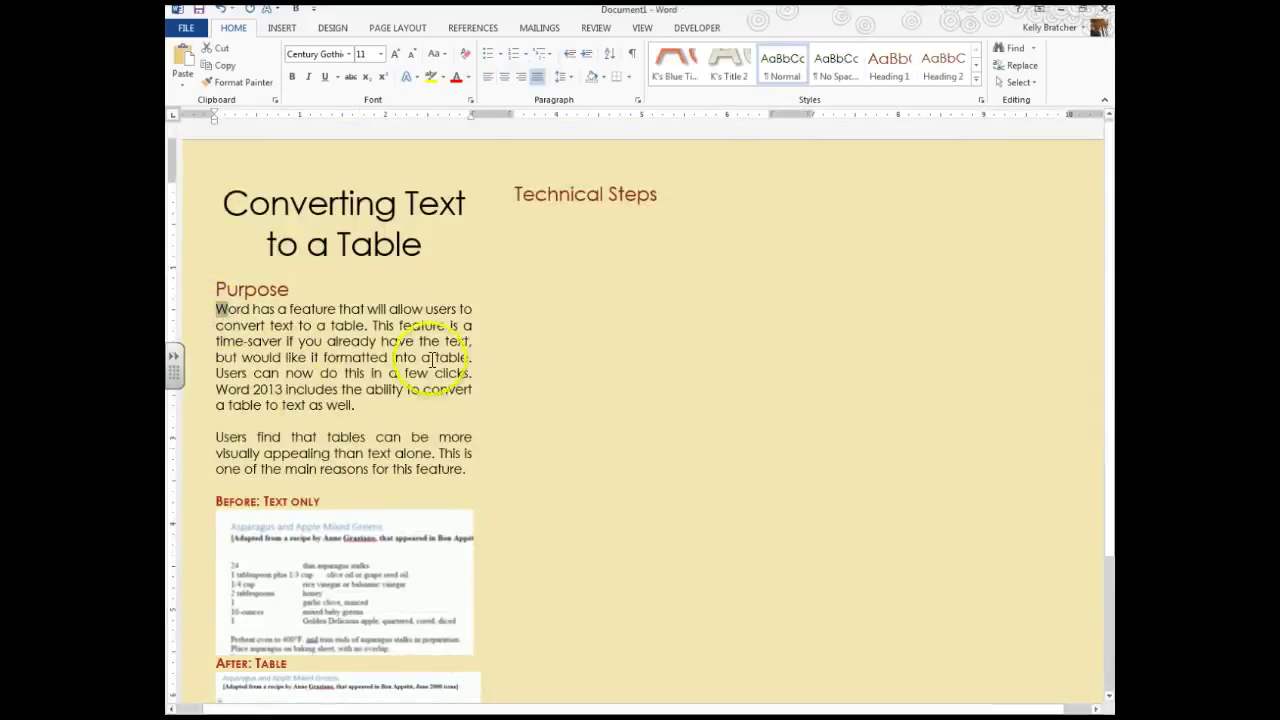
pyautogui.click(284, 30)
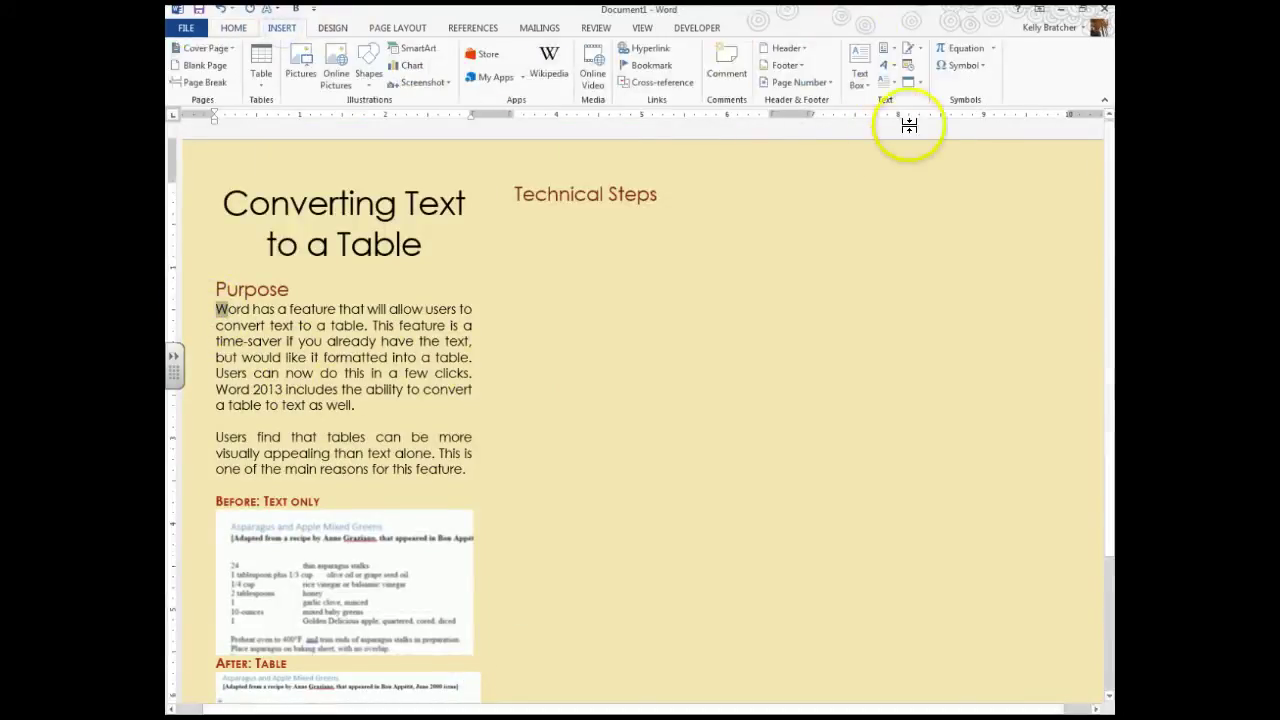
pyautogui.click(885, 86)
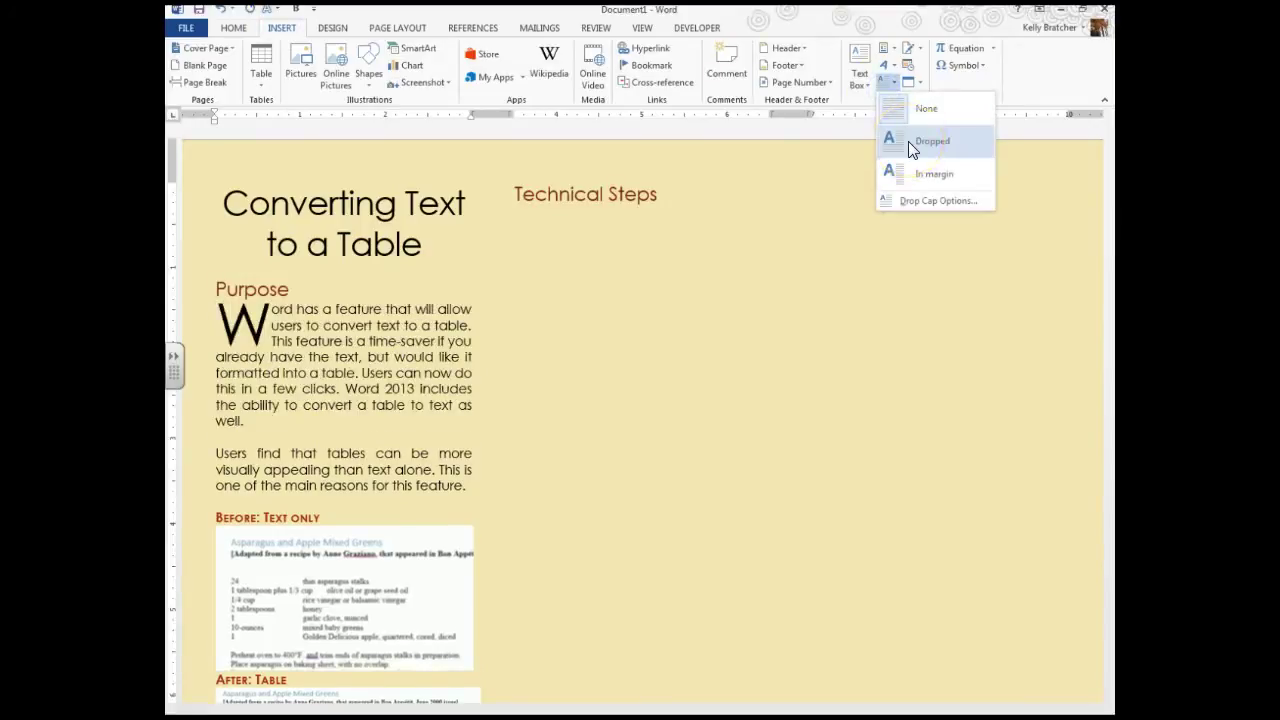
pyautogui.click(908, 141)
pyautogui.click(884, 82)
pyautogui.click(907, 200)
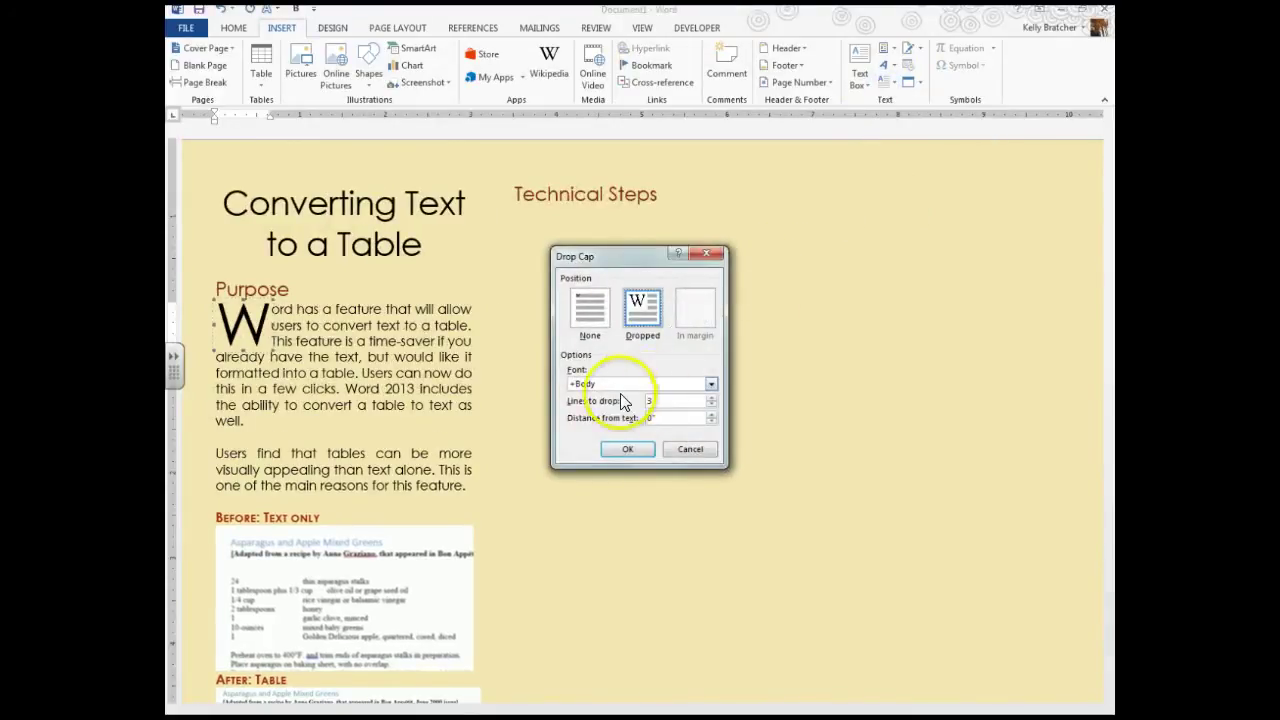
pyautogui.click(711, 405)
pyautogui.click(632, 450)
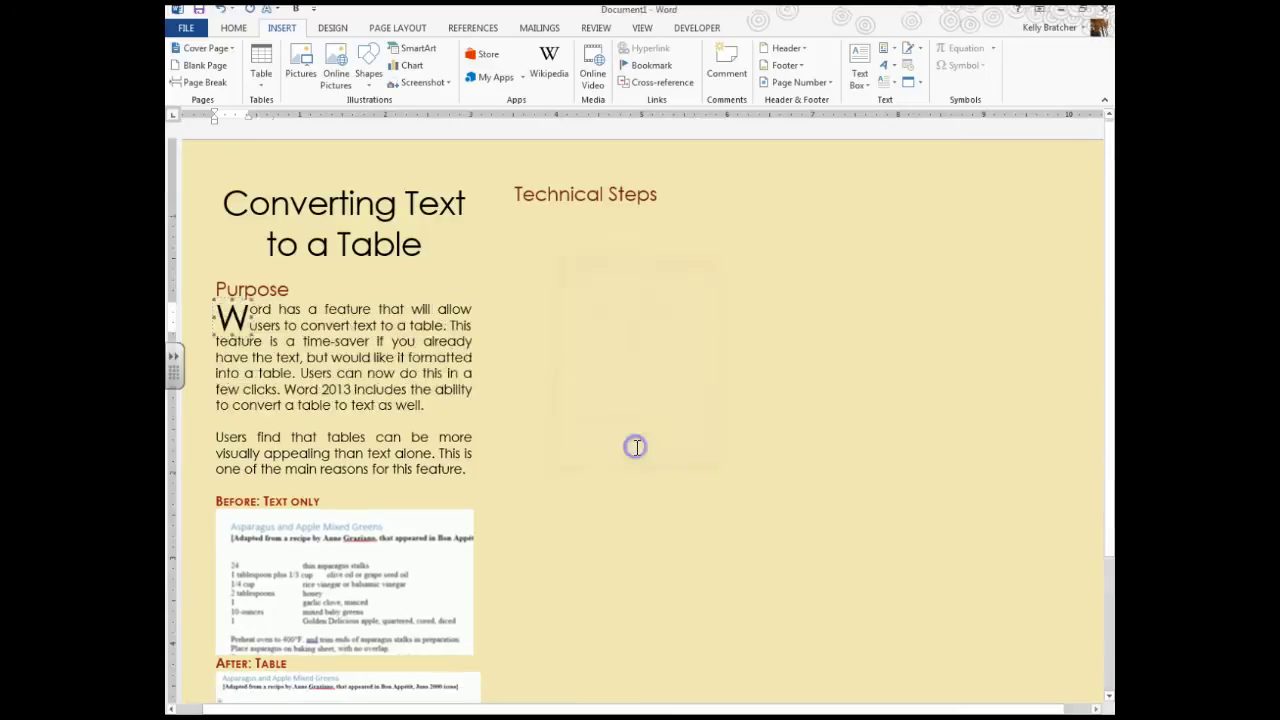
pyautogui.click(406, 373)
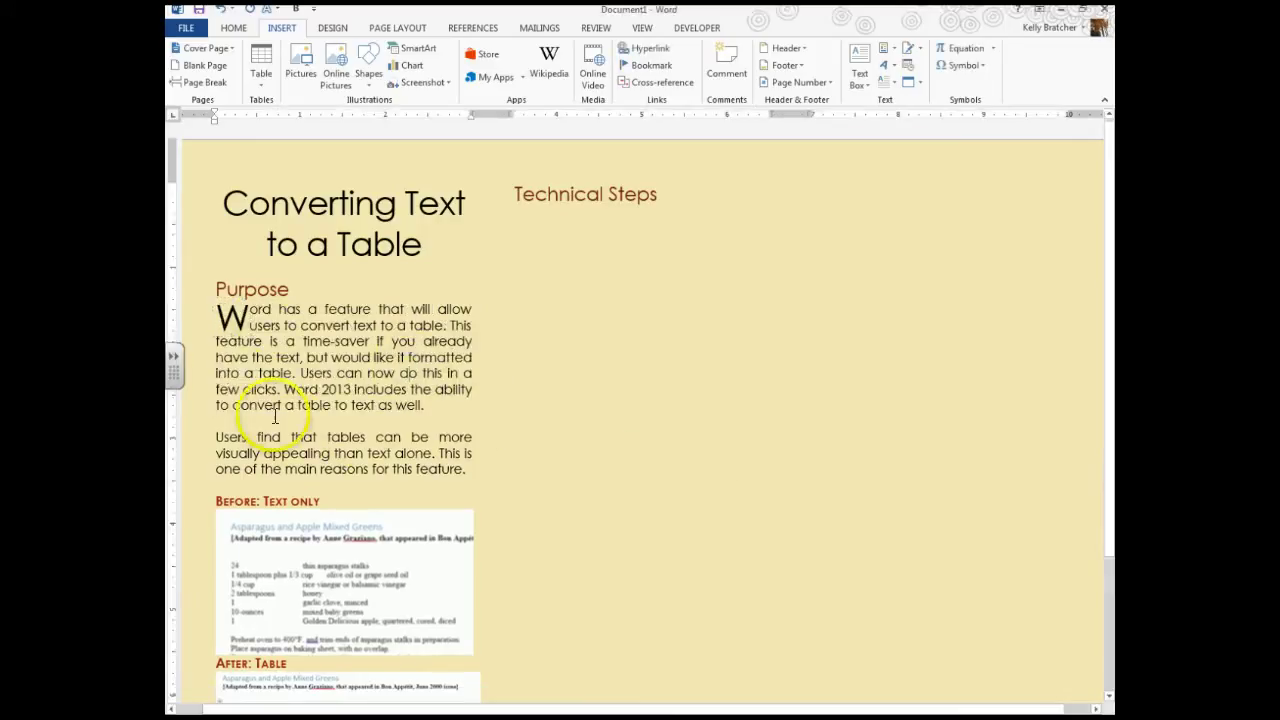
# - Confirm the drop cap's frame settings, then switch to the Word-skill_Brochure checklist
pyautogui.click(230, 316)
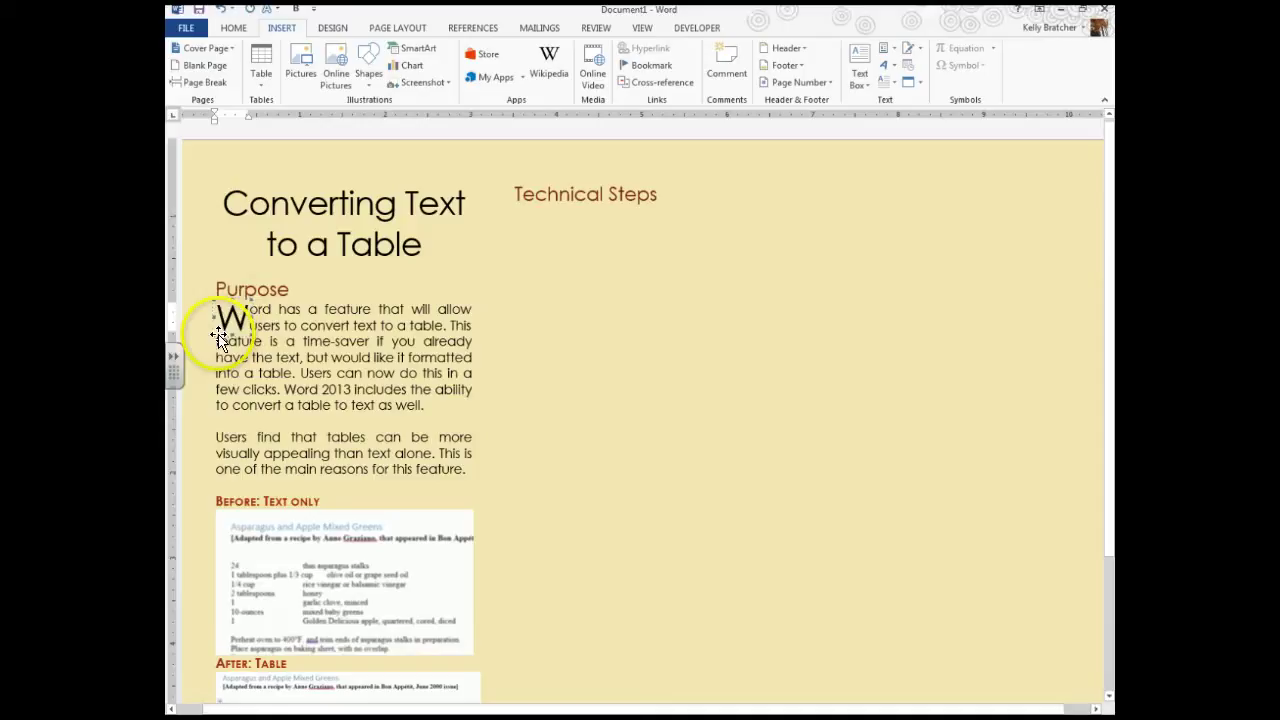
pyautogui.doubleClick(219, 334)
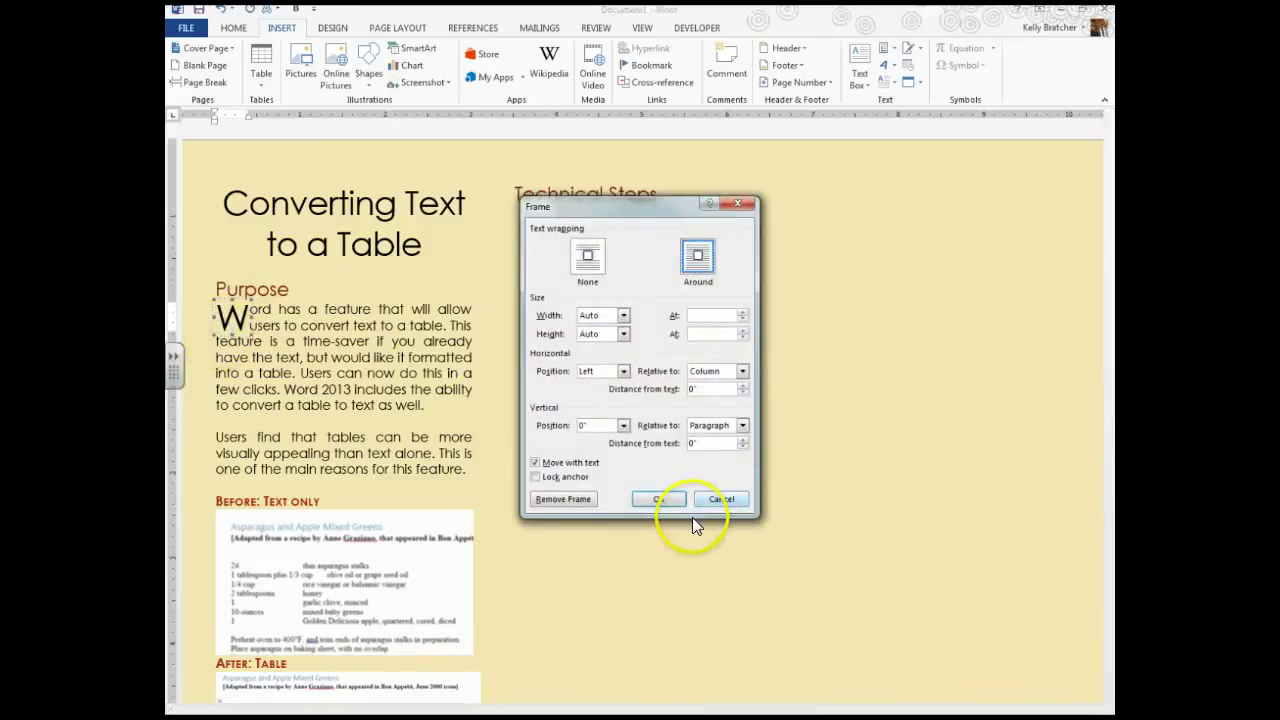
pyautogui.click(657, 500)
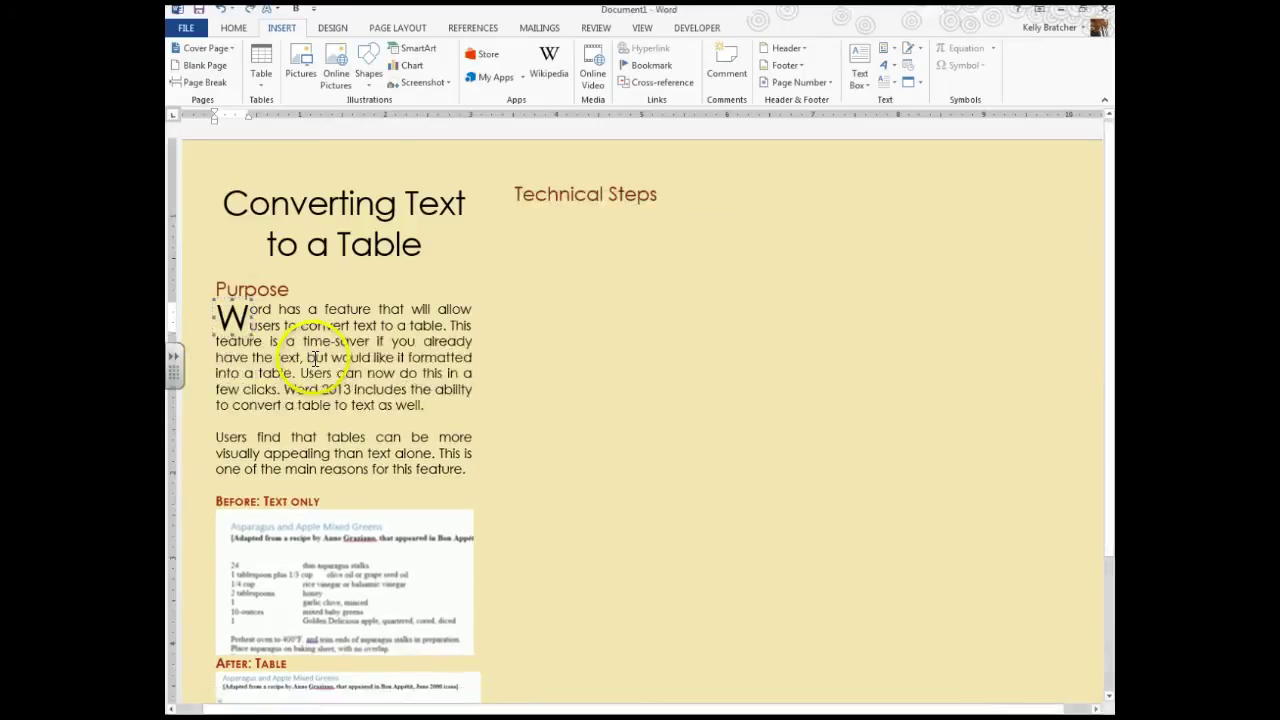
pyautogui.click(325, 381)
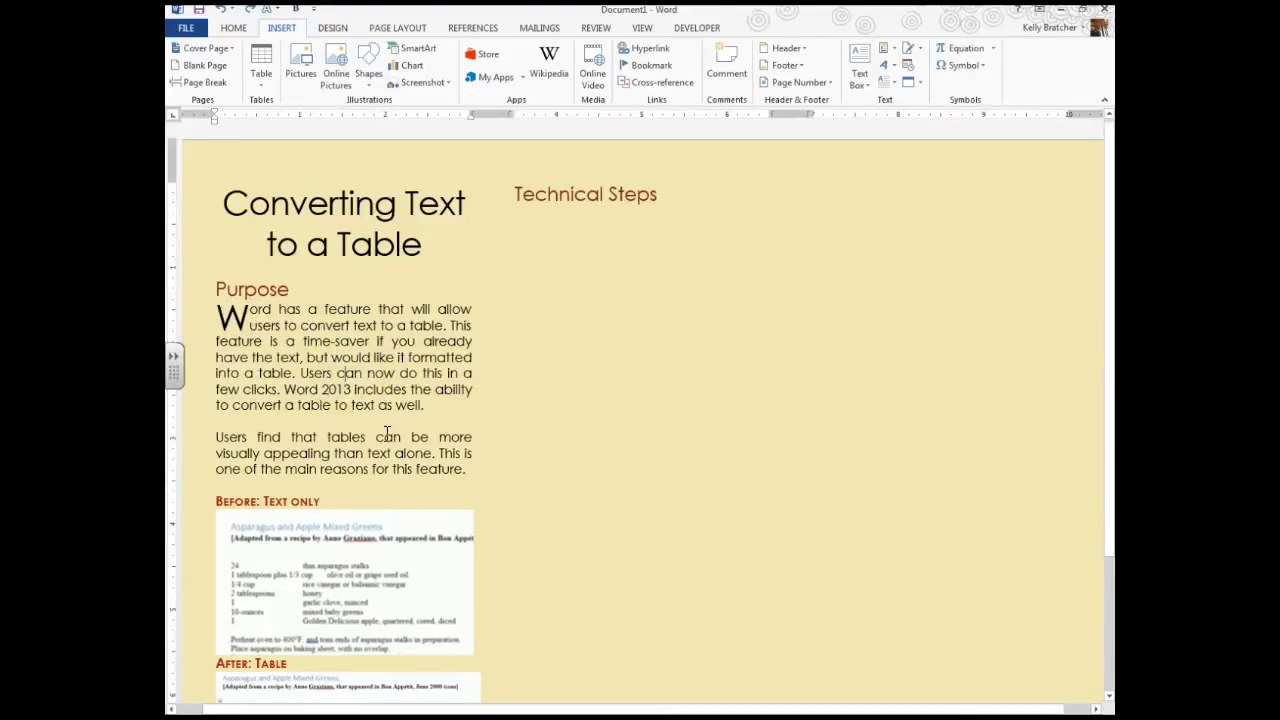
pyautogui.moveTo(357, 710)
pyautogui.click(355, 676)
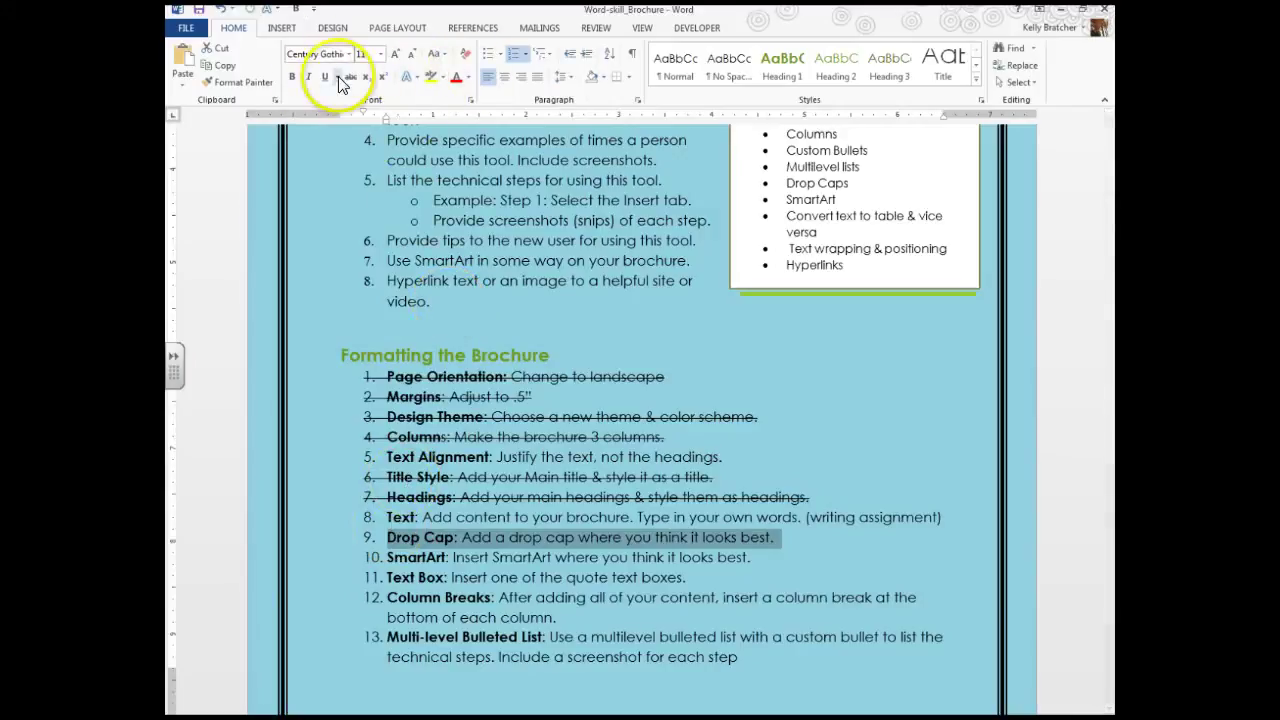
# - Strike through the Drop Cap checklist item and return to the Converting Text brochure
pyautogui.click(350, 77)
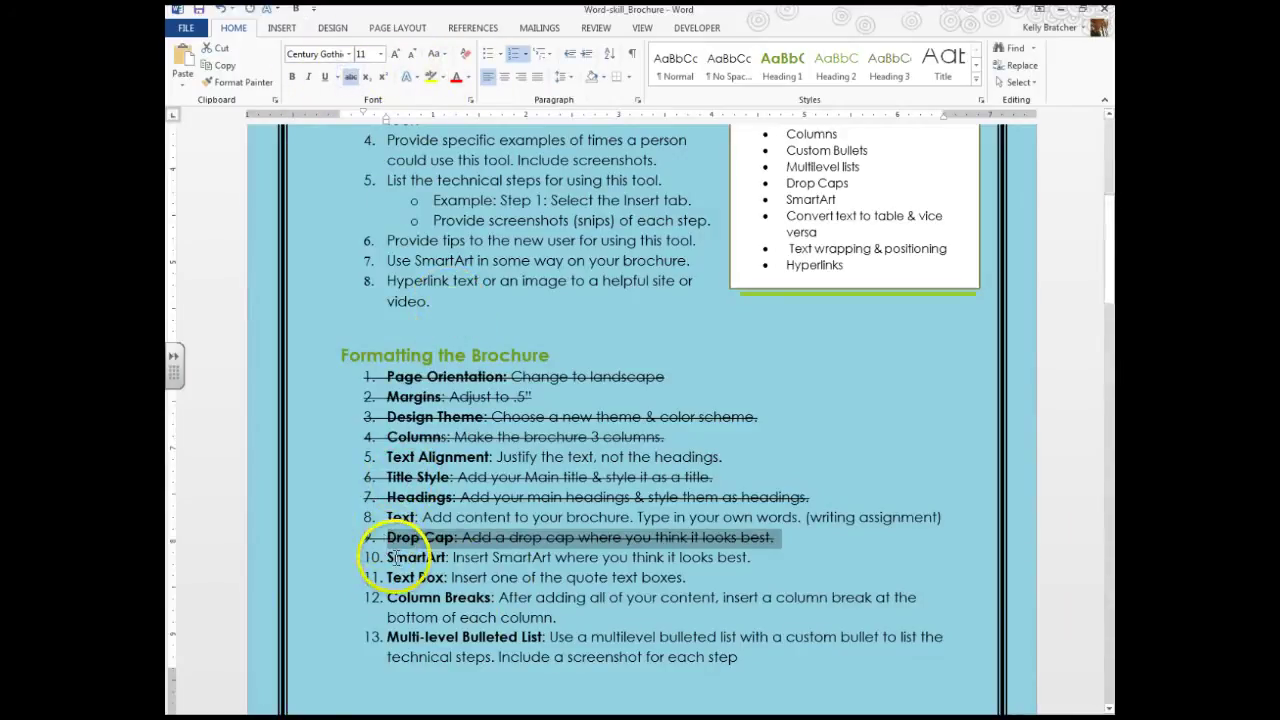
pyautogui.moveTo(395, 558); pyautogui.dragTo(766, 560)
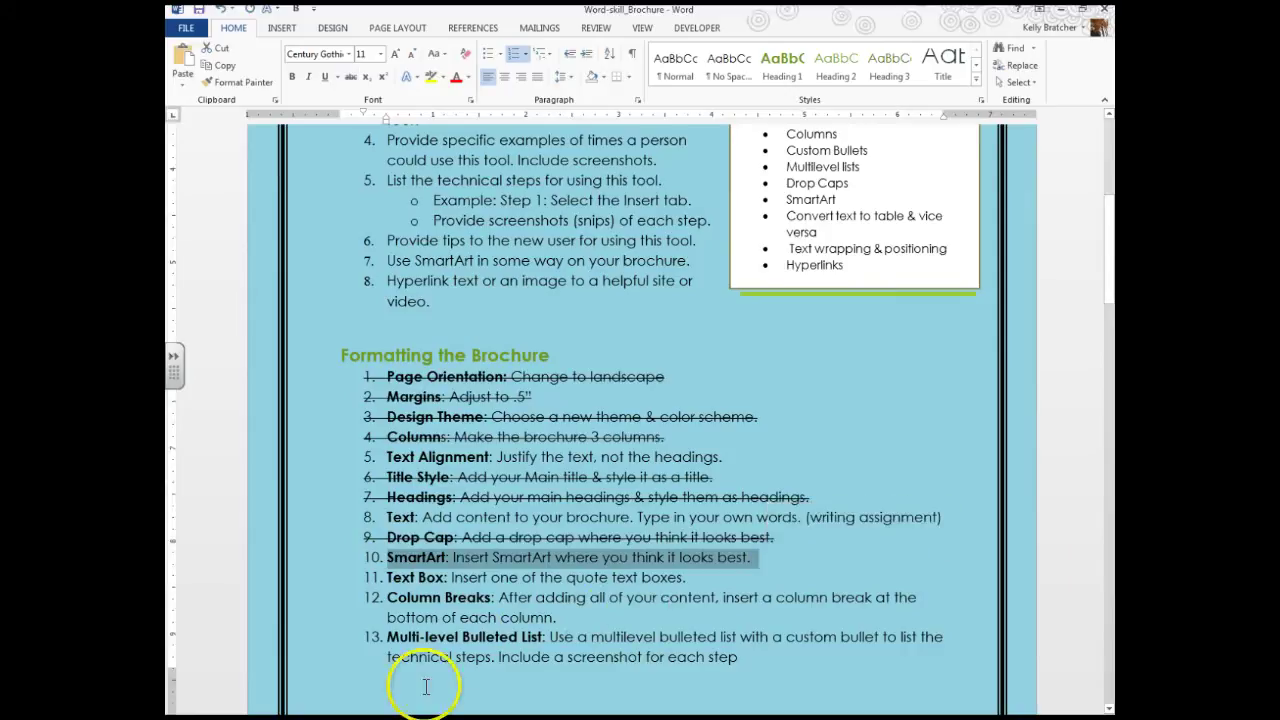
pyautogui.click(488, 712)
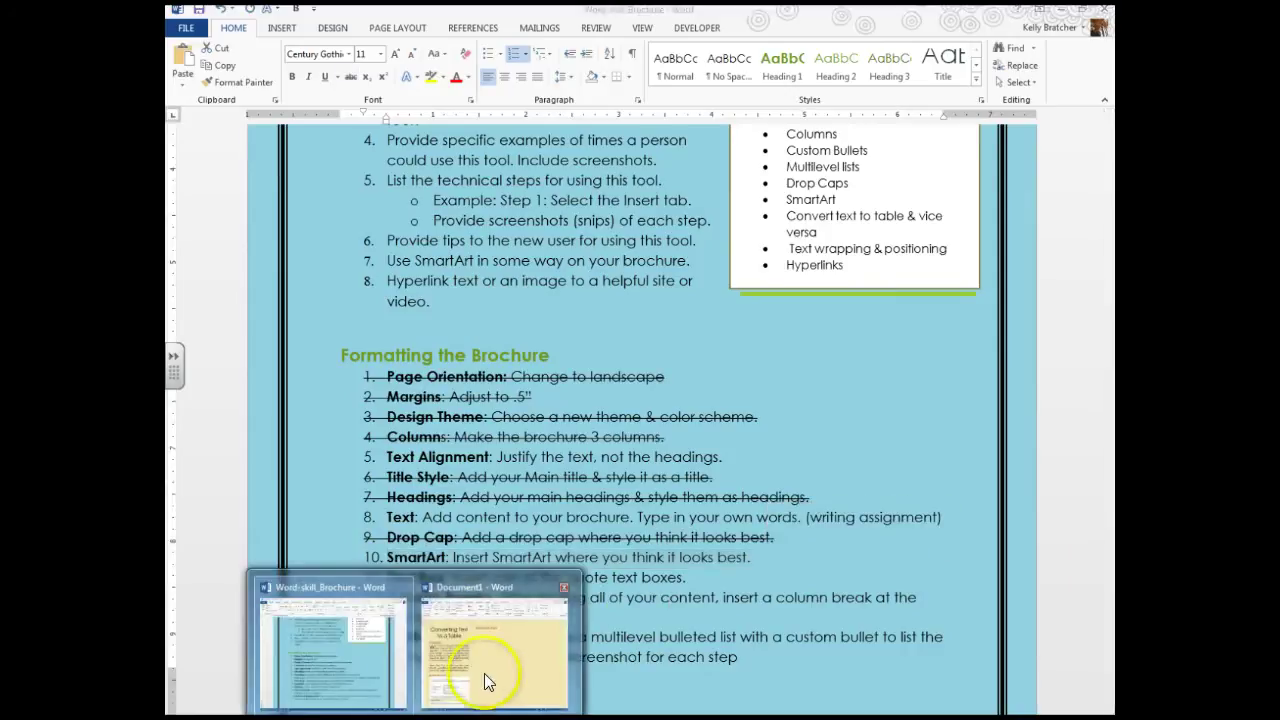
pyautogui.click(488, 683)
# - Add a new empty line after the Technical Steps heading
pyautogui.scroll(-3, 543, 637)
pyautogui.scroll(3, 577, 496)
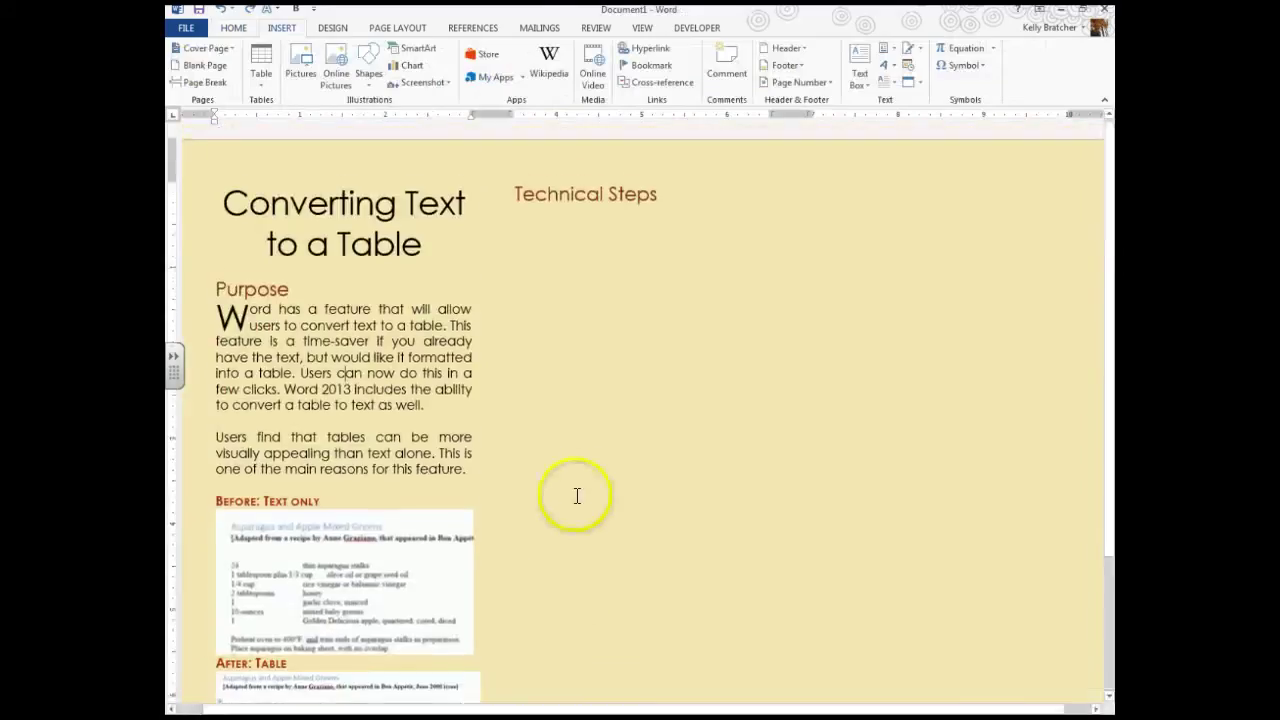
pyautogui.click(563, 266)
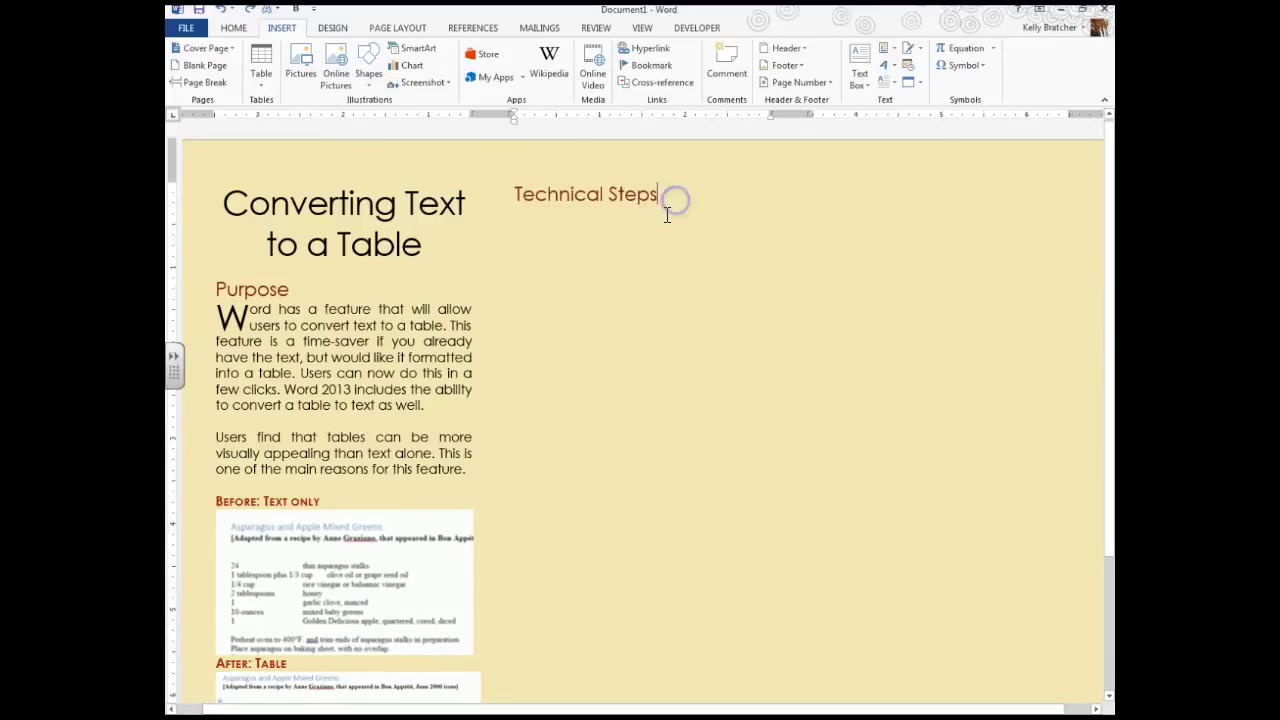
pyautogui.press('Return')
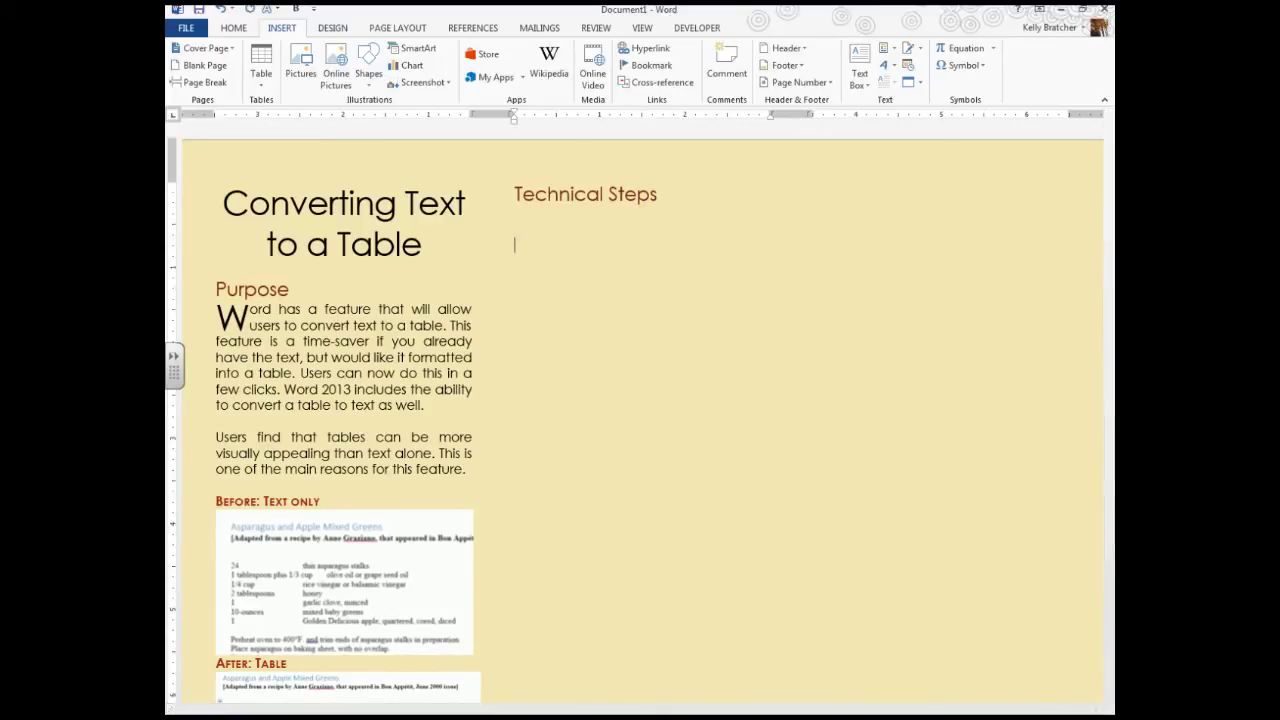
pyautogui.click(236, 28)
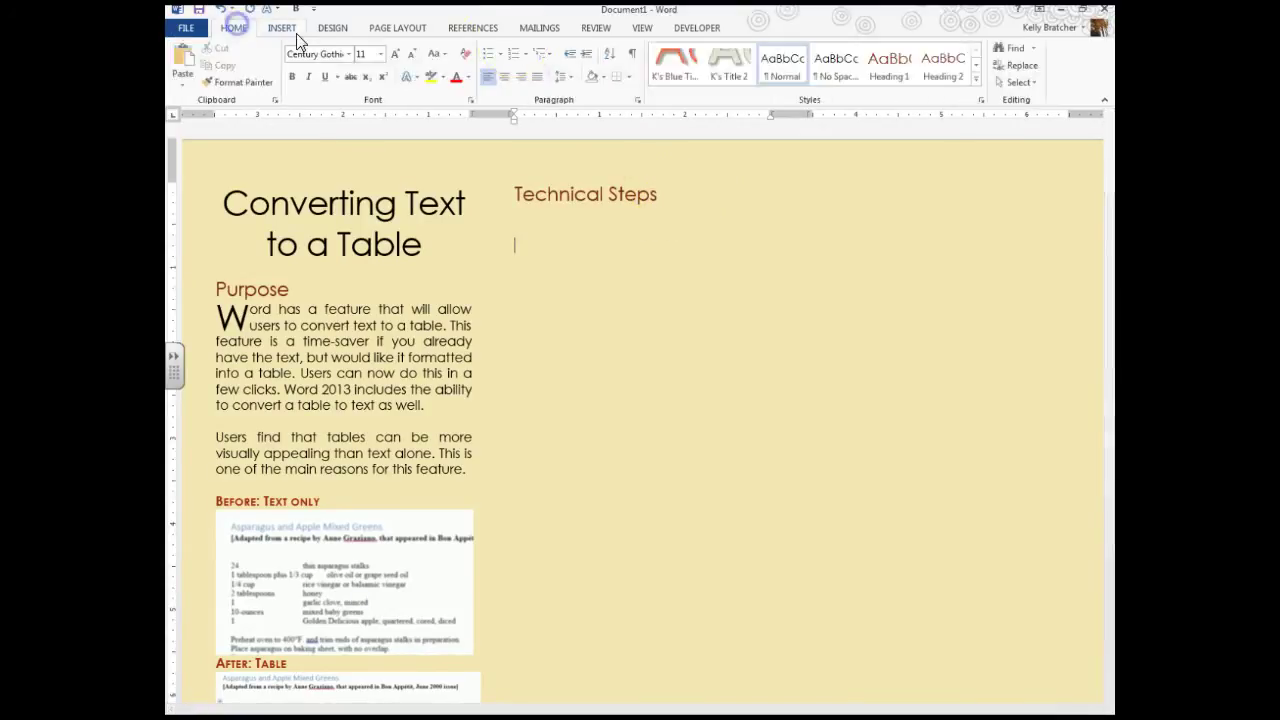
# - Show formatting marks, add a blank line, and insert a column break after Technical Steps
pyautogui.click(632, 53)
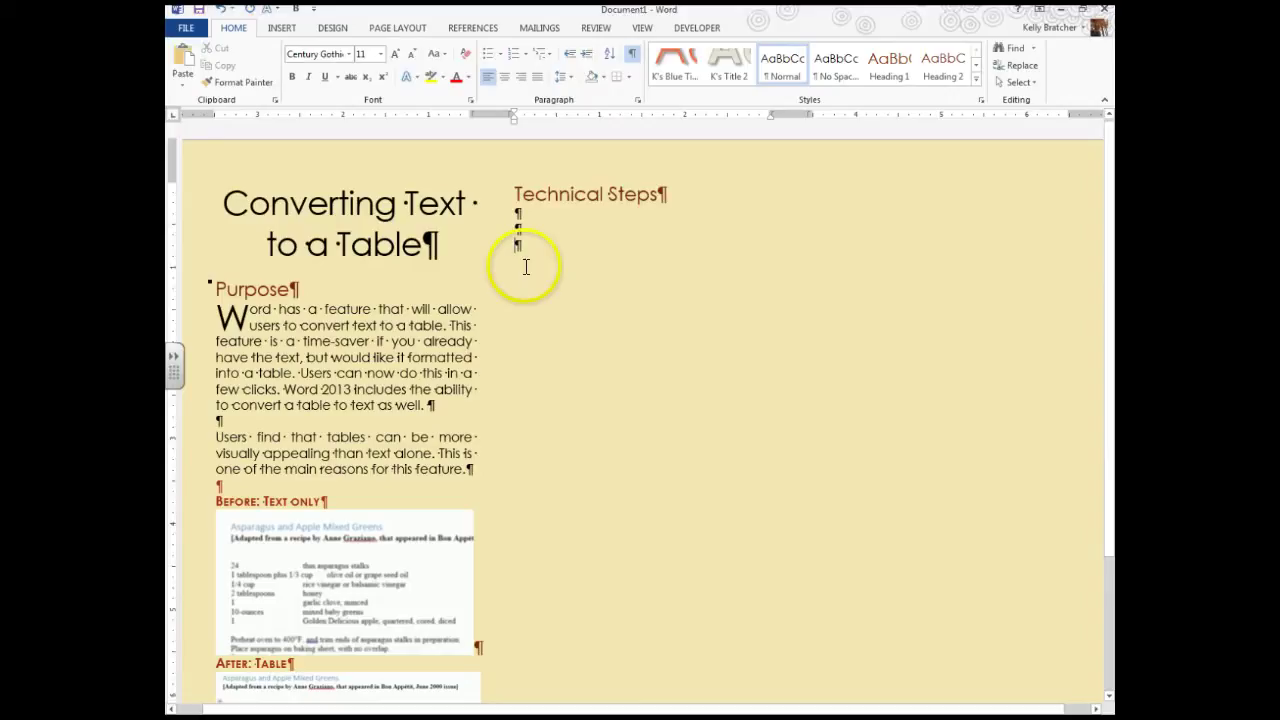
pyautogui.press('Return')
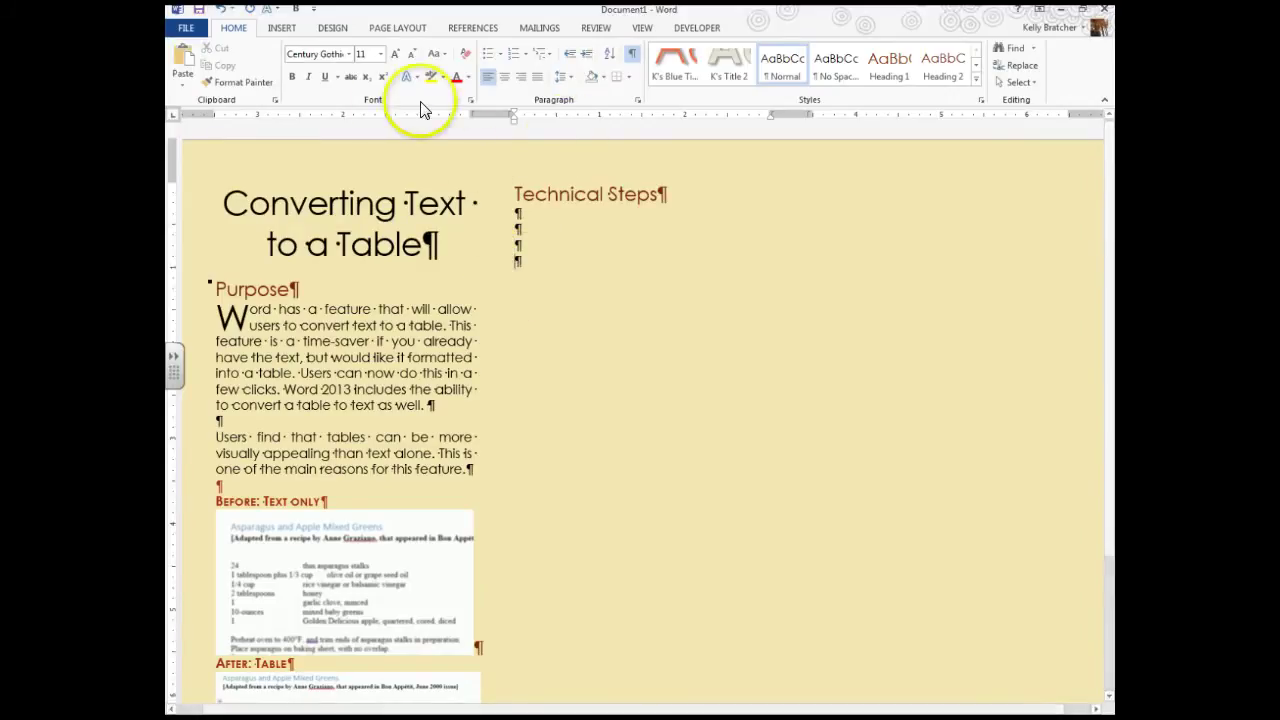
pyautogui.click(397, 28)
pyautogui.click(350, 48)
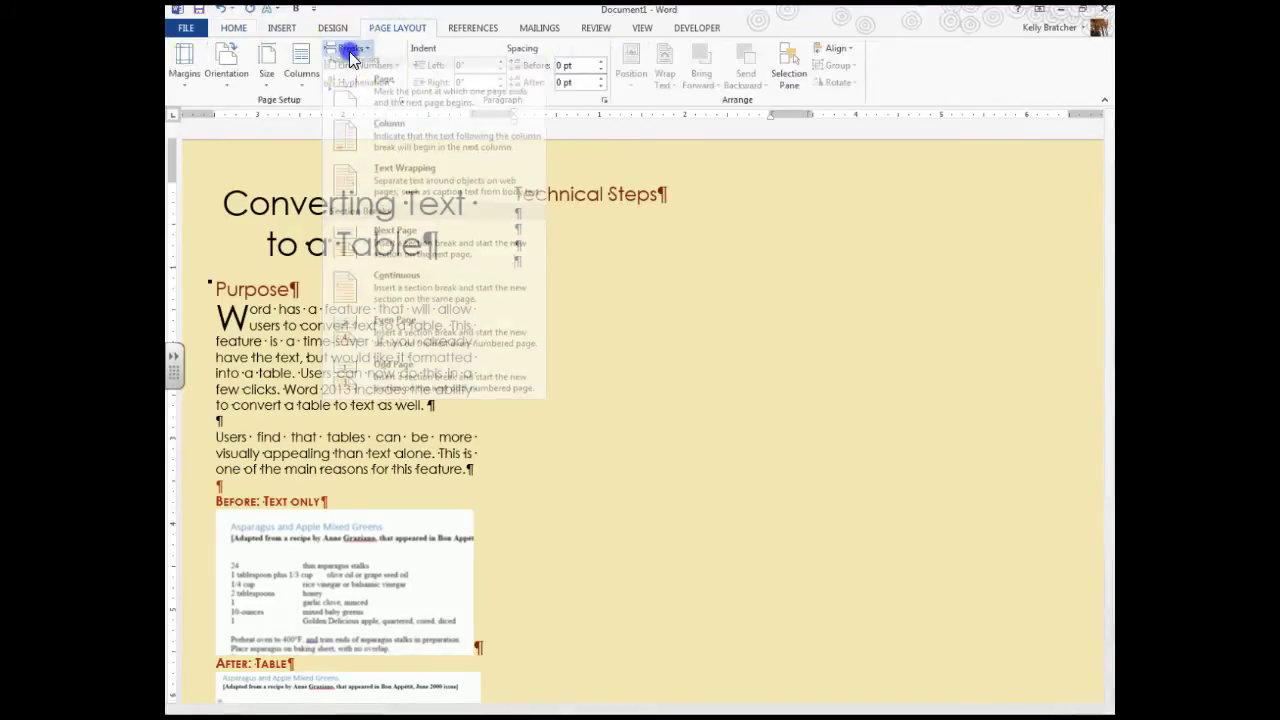
pyautogui.click(389, 138)
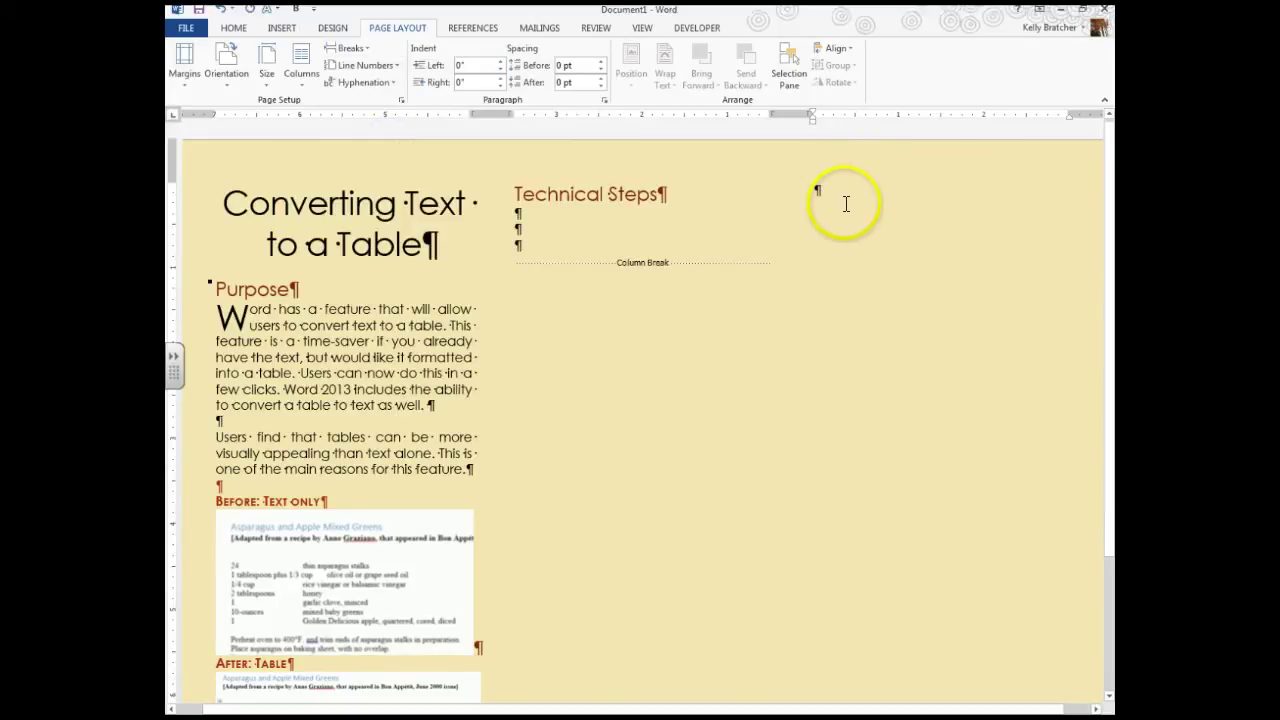
# - Insert a Detailed Process SmartArt recoloured orange Accent 3 with a 3-D style
pyautogui.click(282, 30)
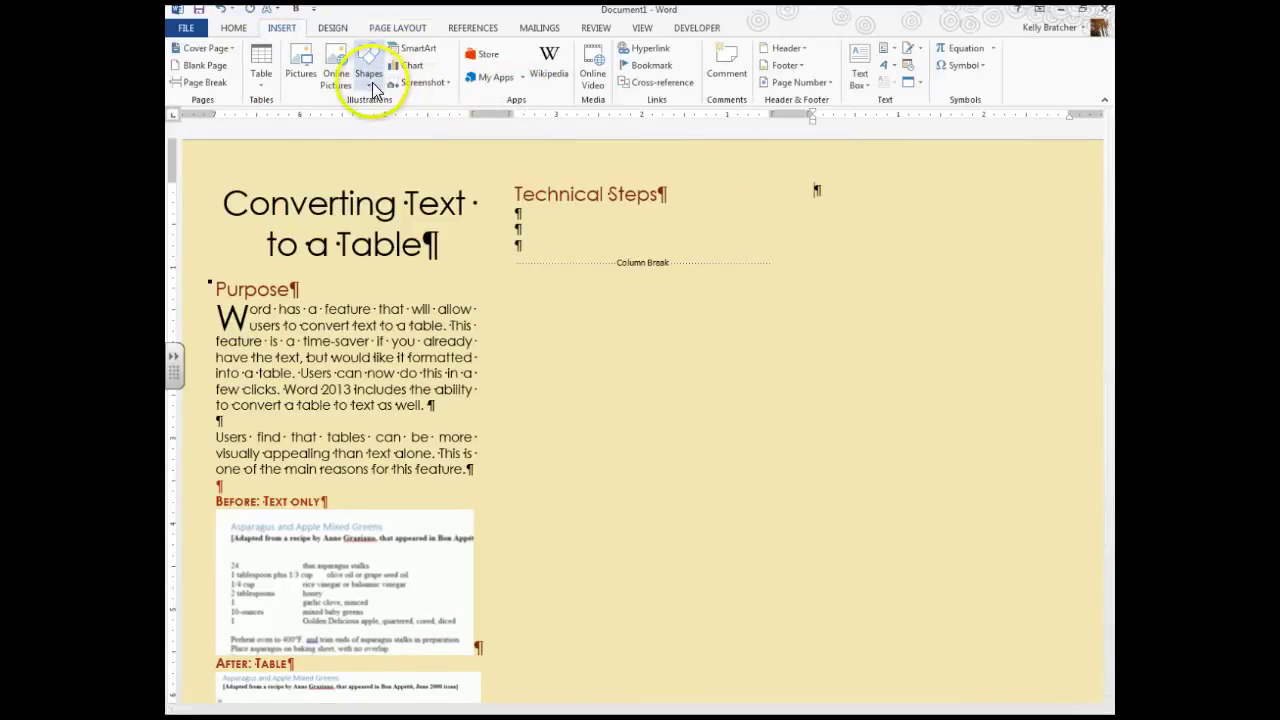
pyautogui.click(414, 49)
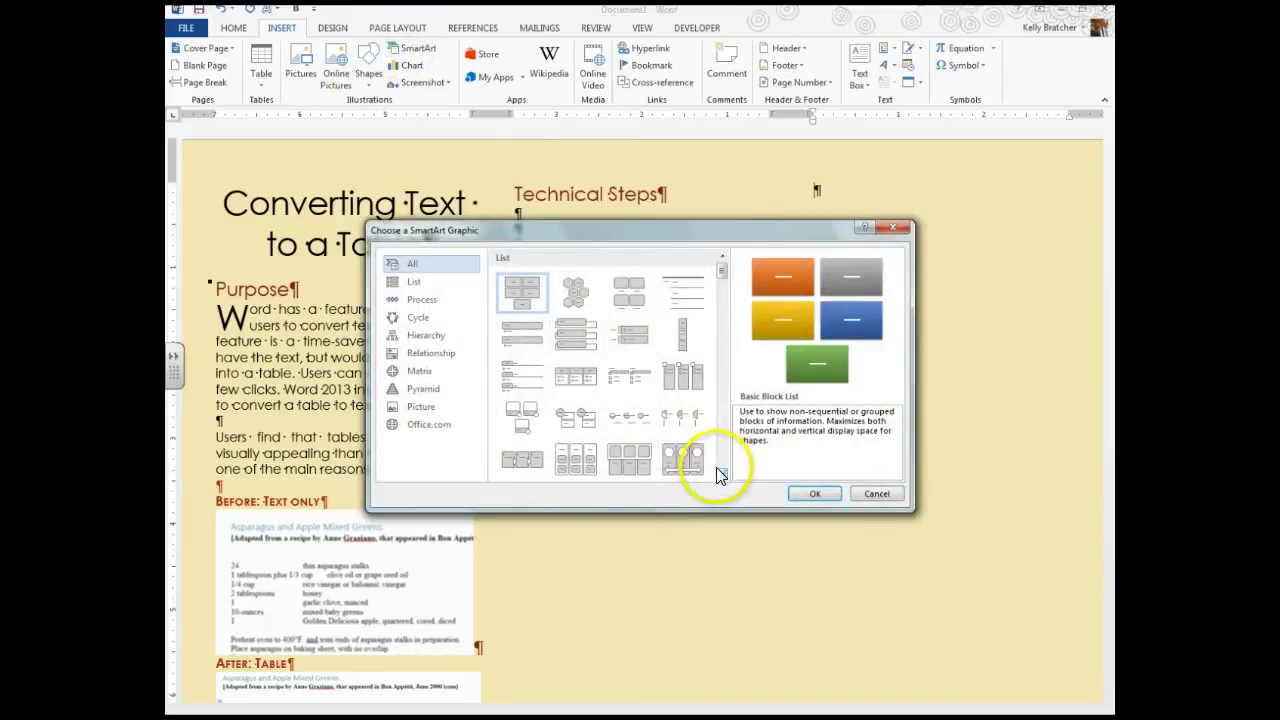
pyautogui.click(525, 459)
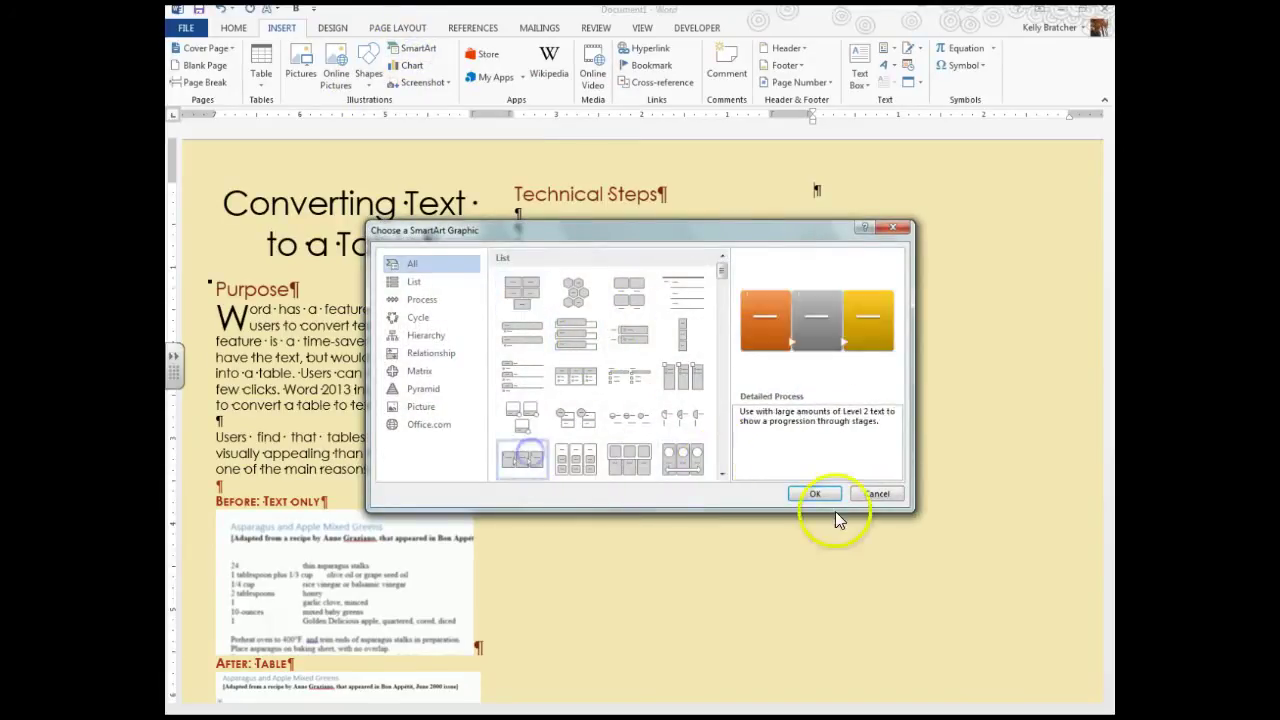
pyautogui.click(813, 493)
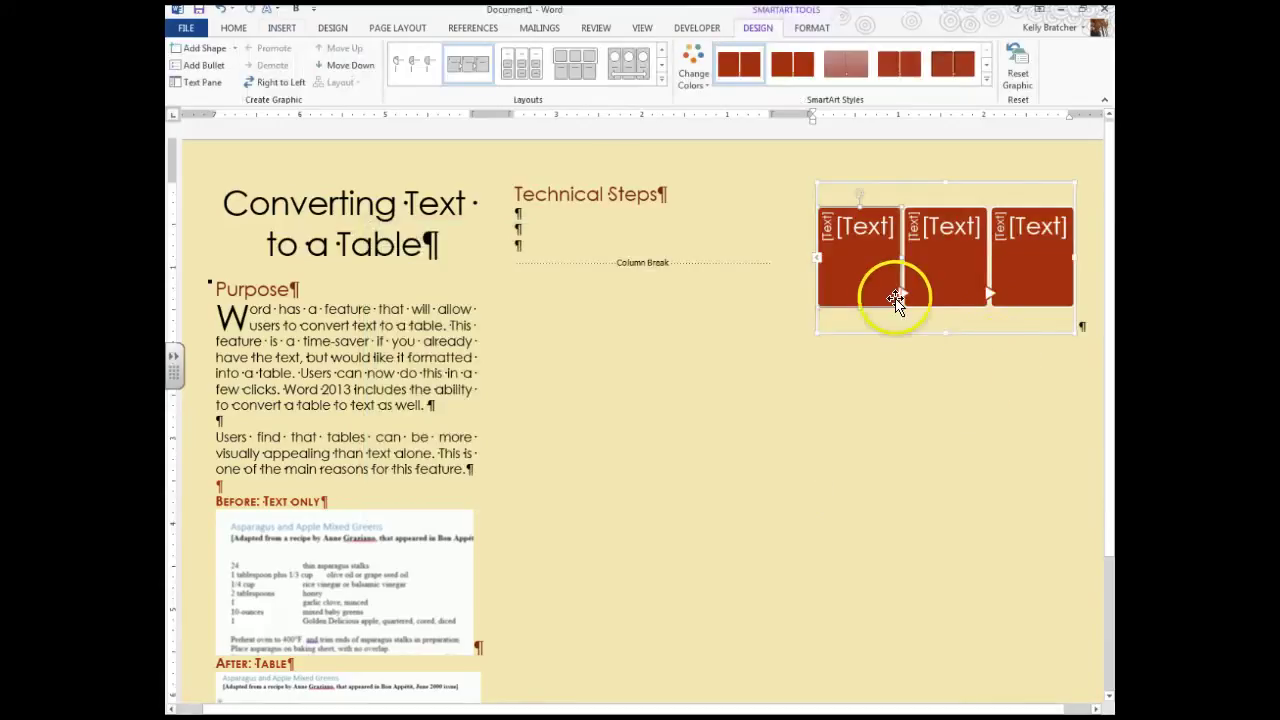
pyautogui.click(693, 62)
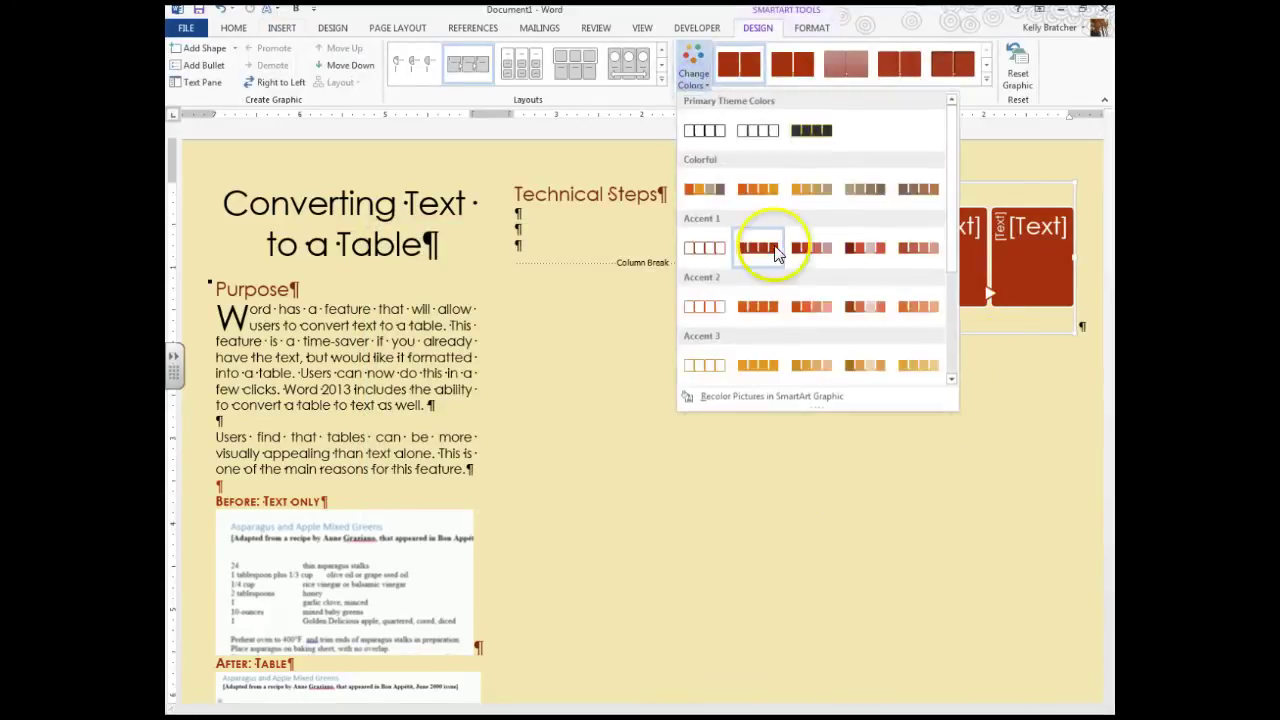
pyautogui.click(758, 367)
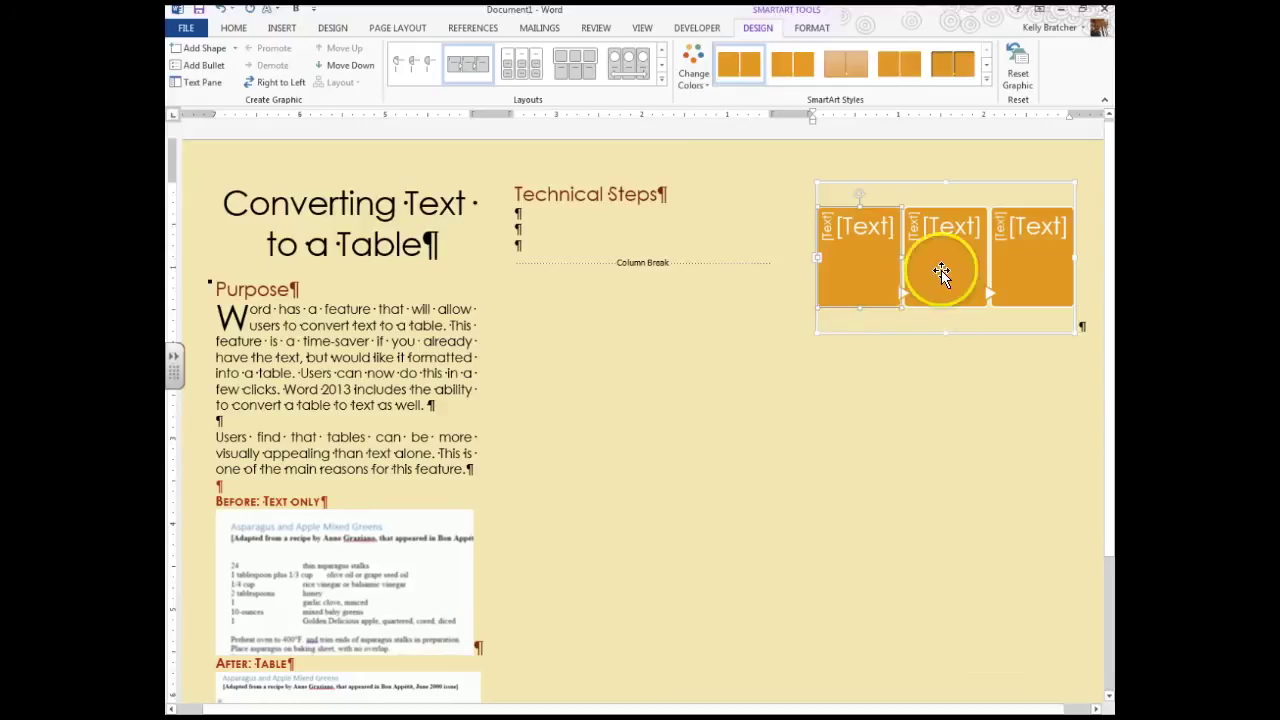
pyautogui.click(986, 79)
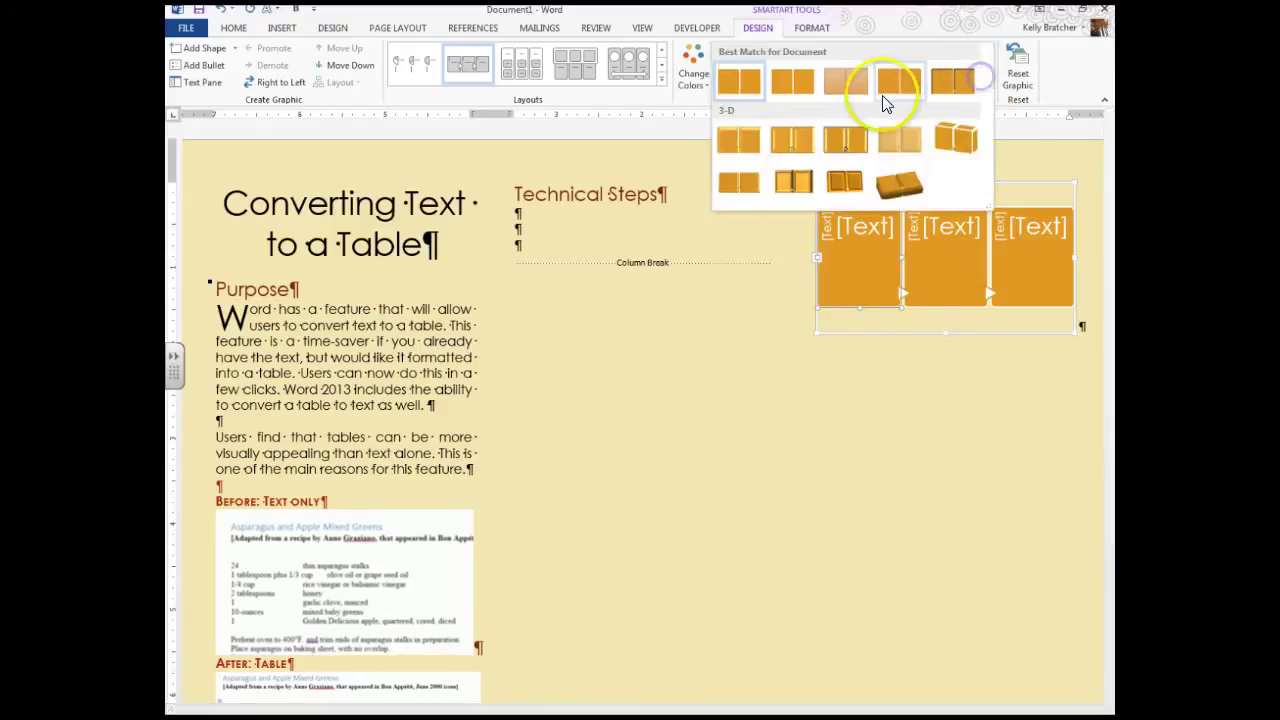
pyautogui.click(797, 142)
pyautogui.click(678, 380)
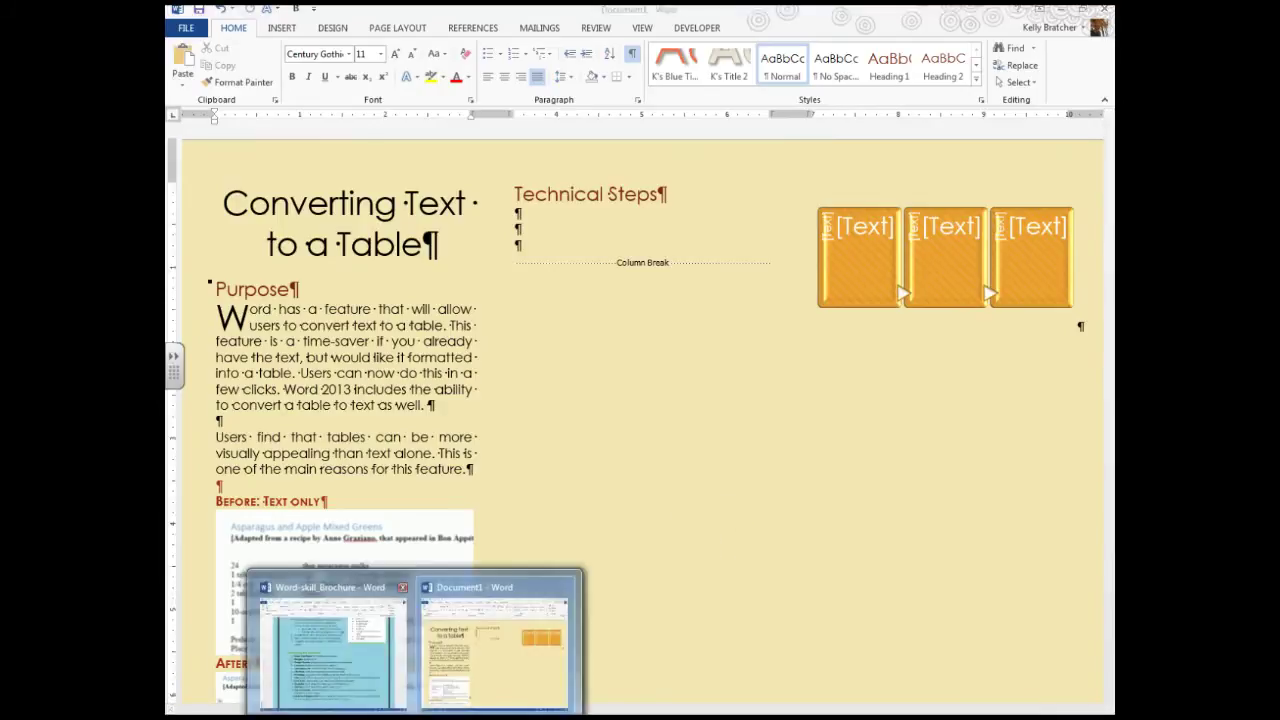
# - Strike through the SmartArt item on the Word-skill_Brochure checklist
pyautogui.click(365, 672)
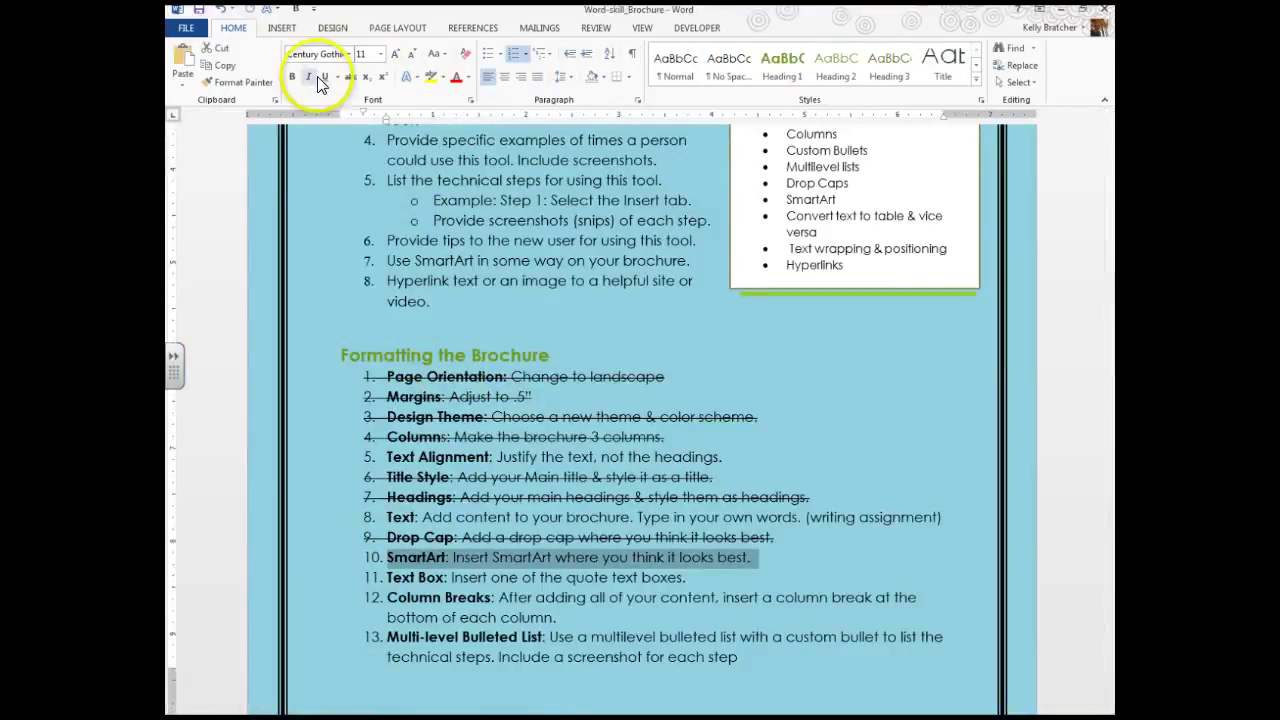
pyautogui.click(350, 77)
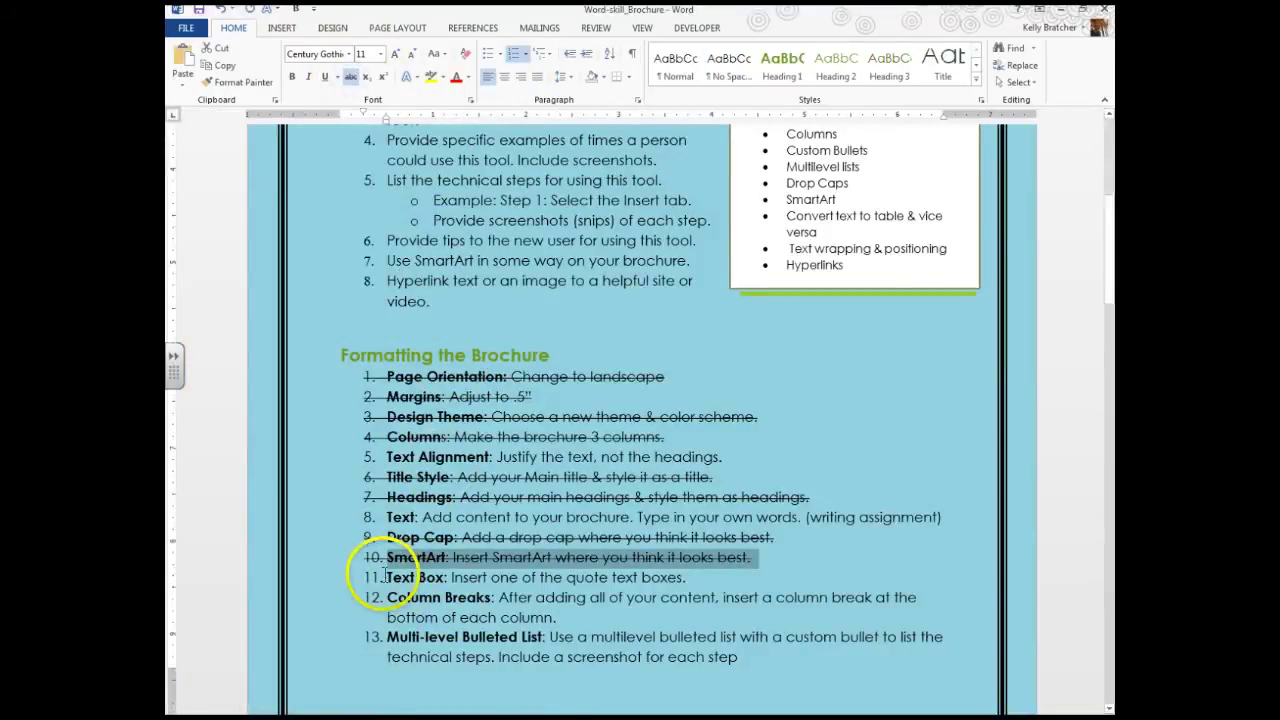
pyautogui.moveTo(383, 577); pyautogui.dragTo(685, 577)
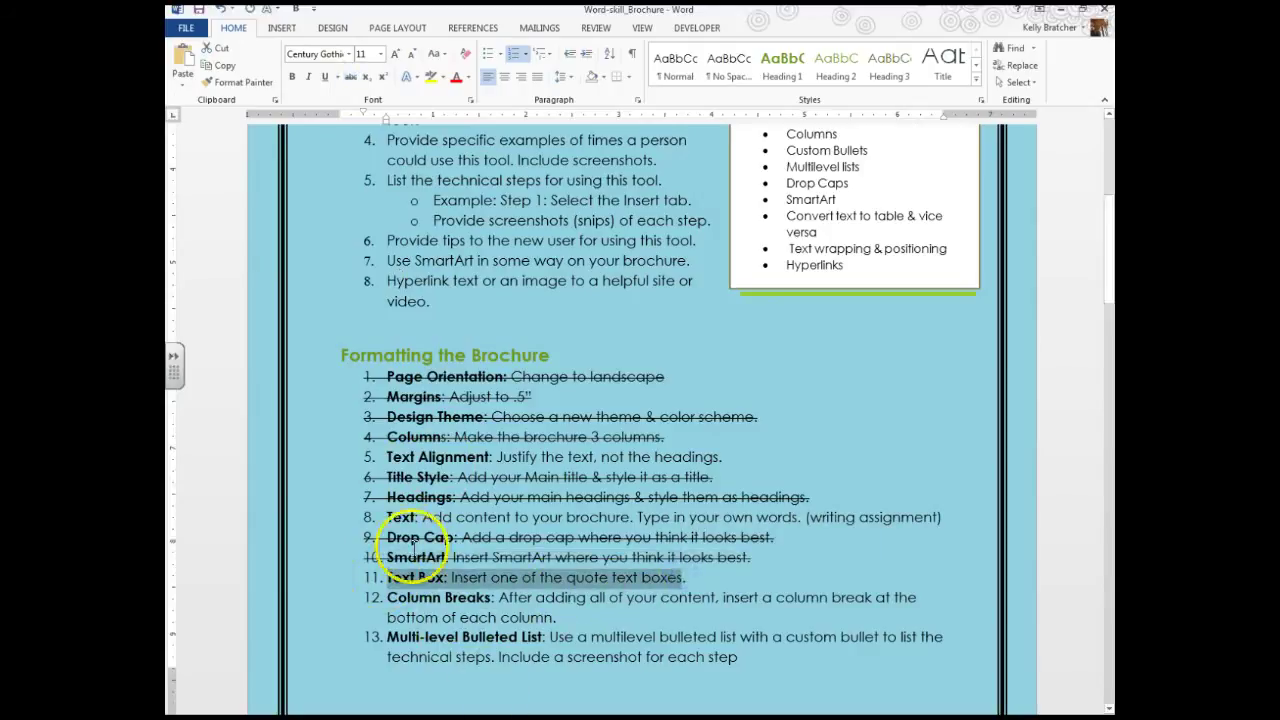
# - In Document1, add blank lines beneath the Technical Steps heading
pyautogui.click(336, 648)
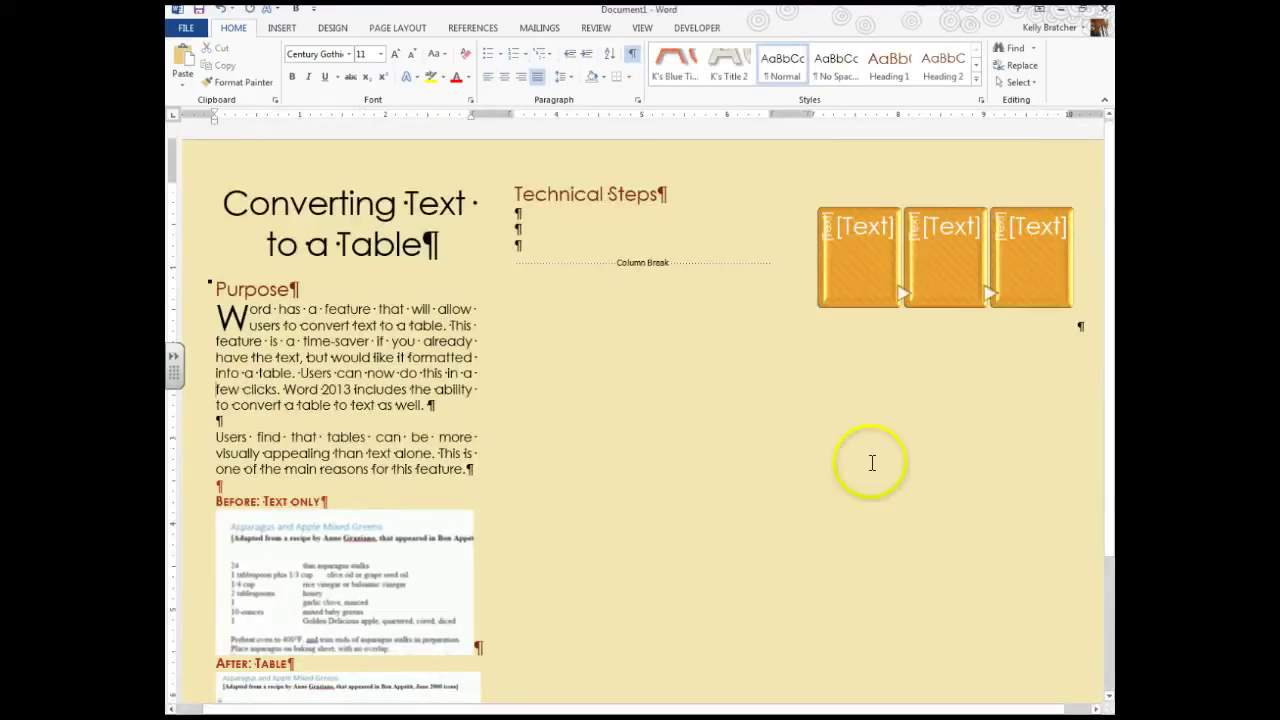
pyautogui.click(817, 337)
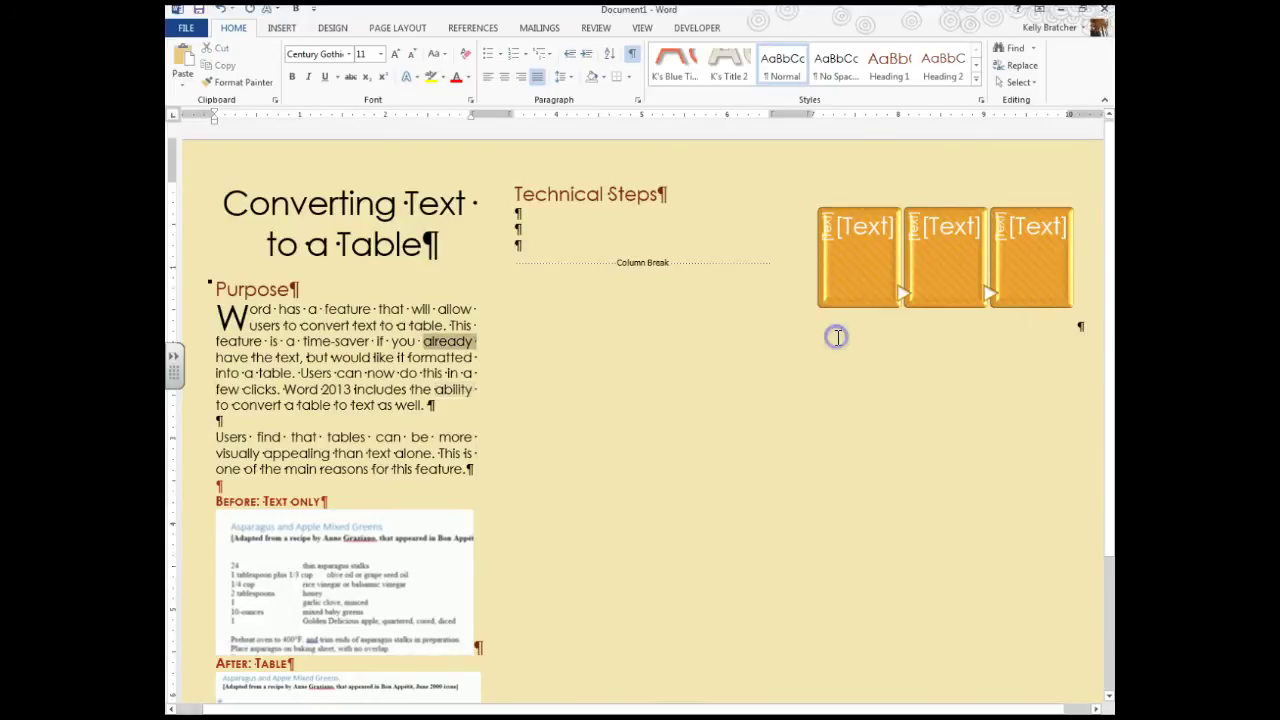
pyautogui.click(574, 249)
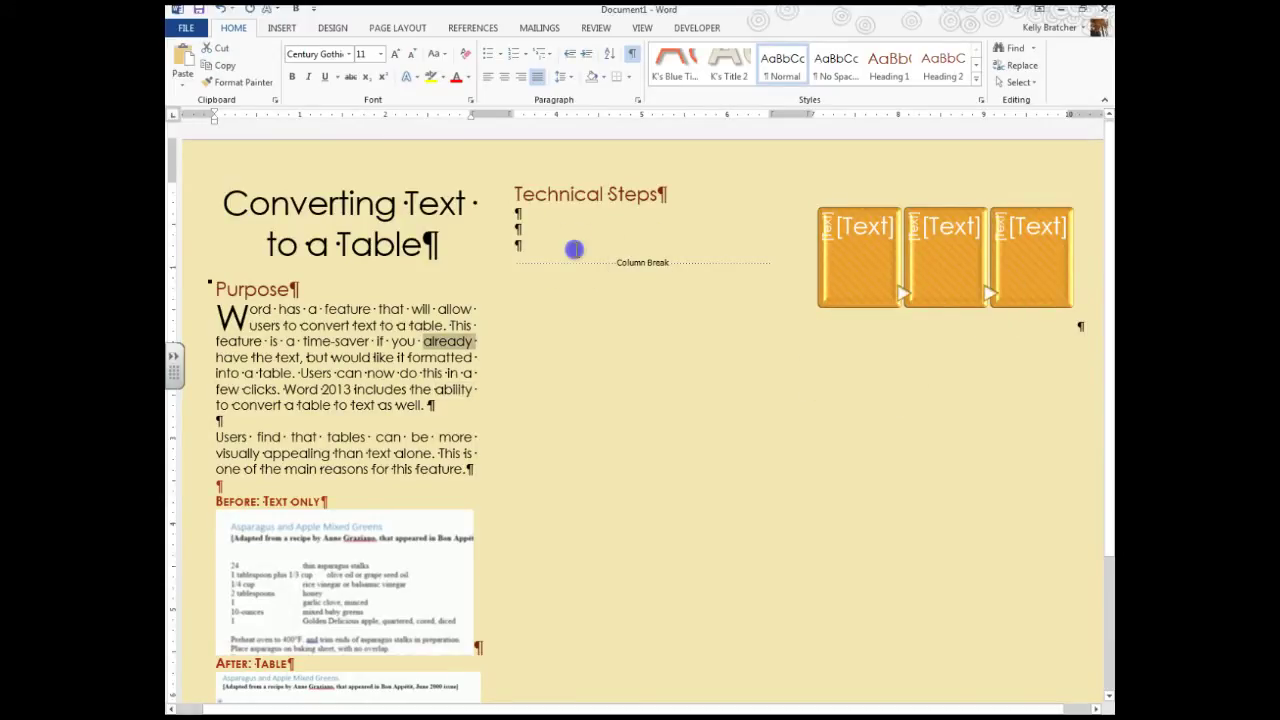
pyautogui.press('Return')
pyautogui.press('Return')
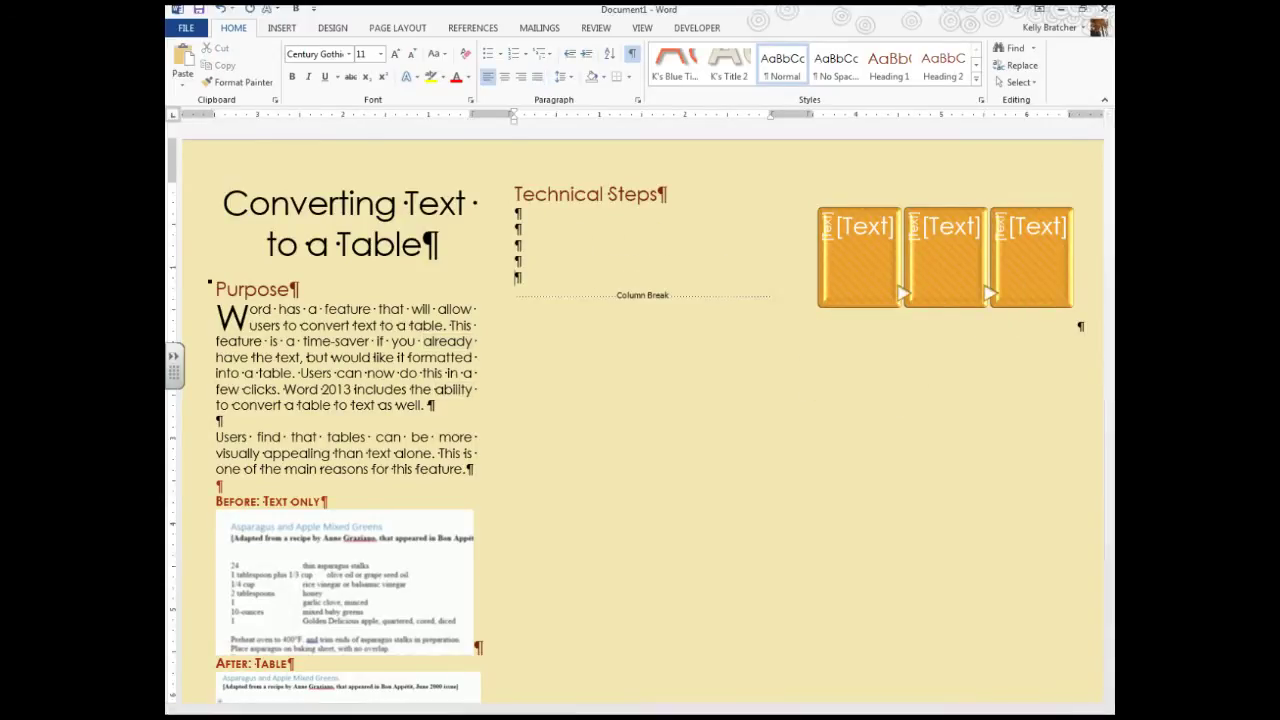
# - Insert a Banded Quote text box and shrink it
pyautogui.click(281, 27)
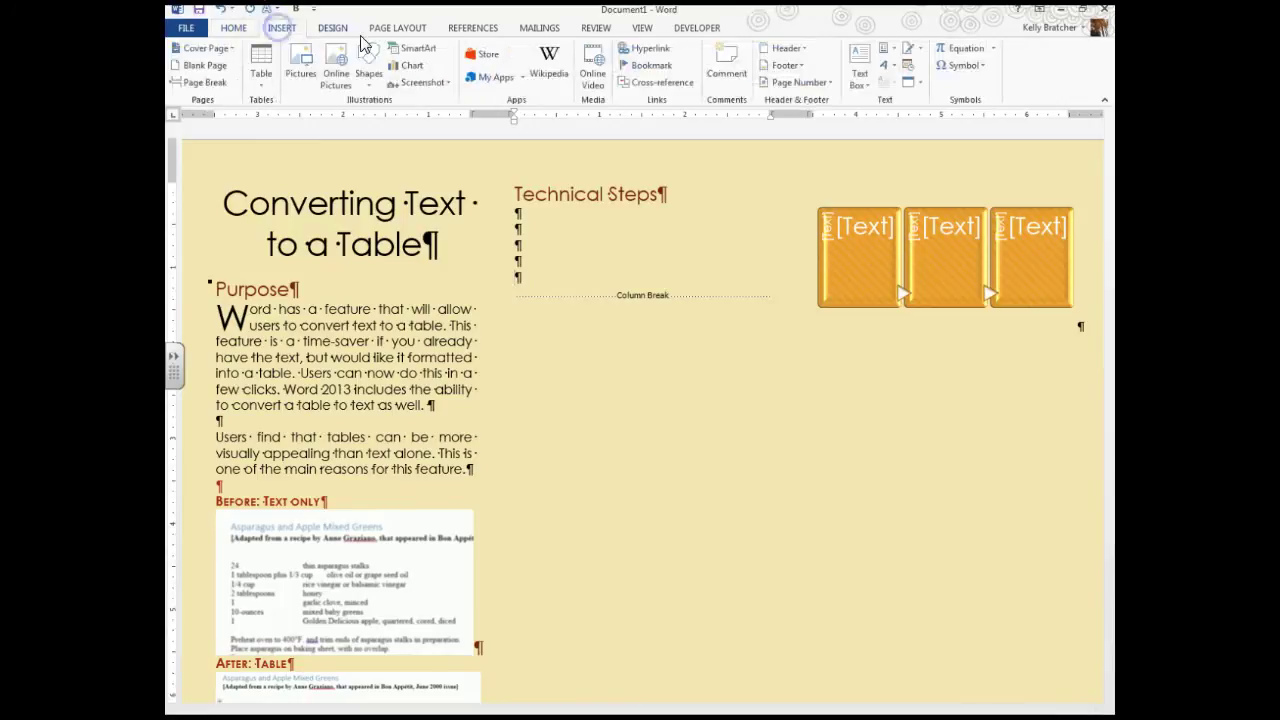
pyautogui.click(865, 78)
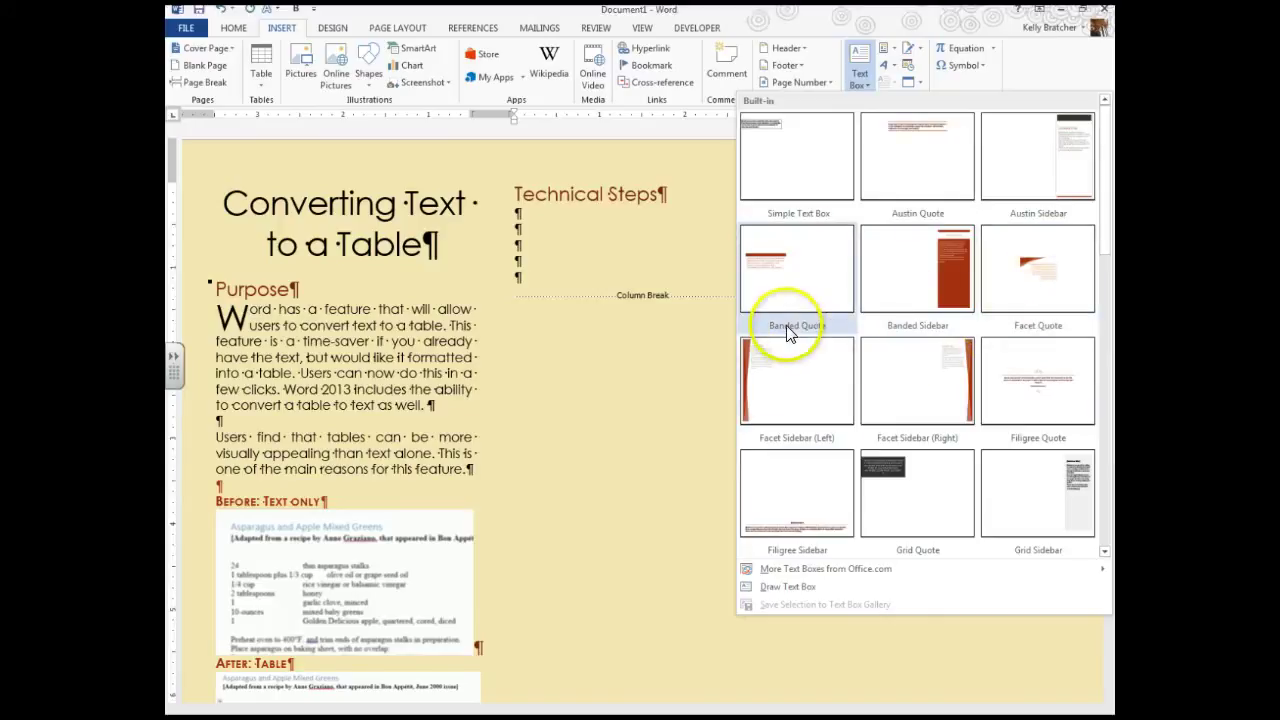
pyautogui.click(793, 300)
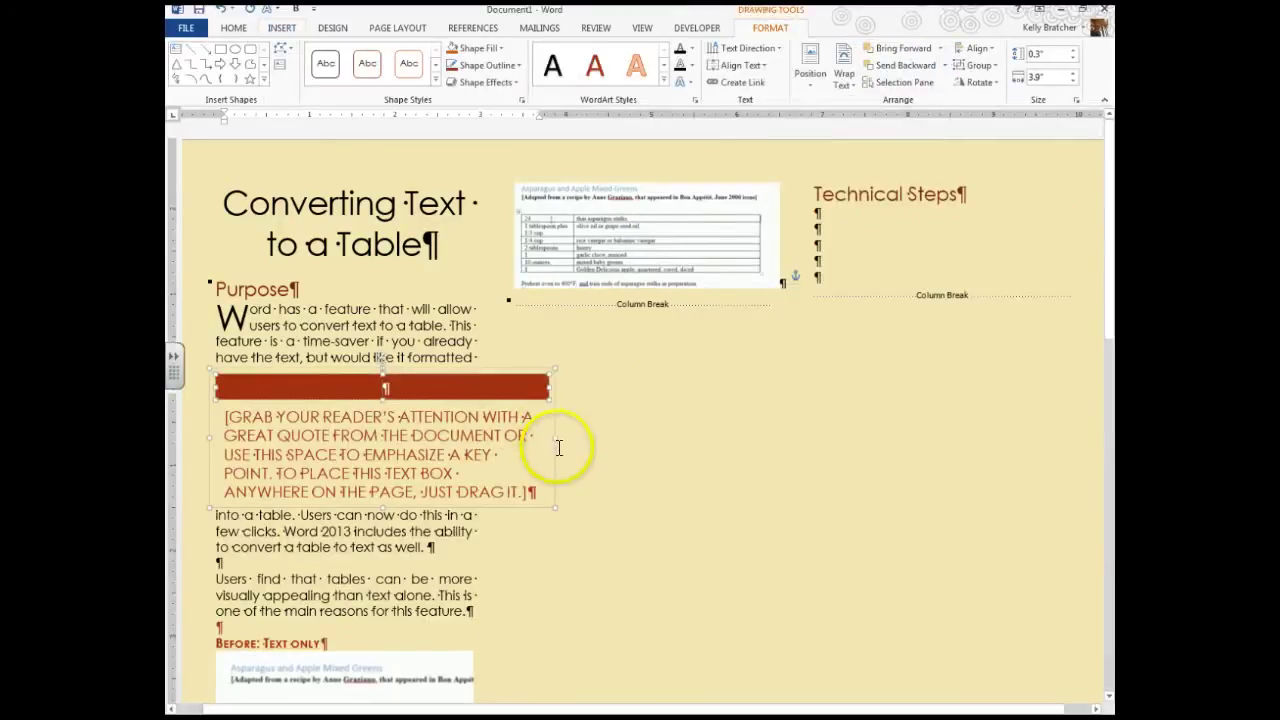
pyautogui.moveTo(552, 507); pyautogui.dragTo(438, 458)
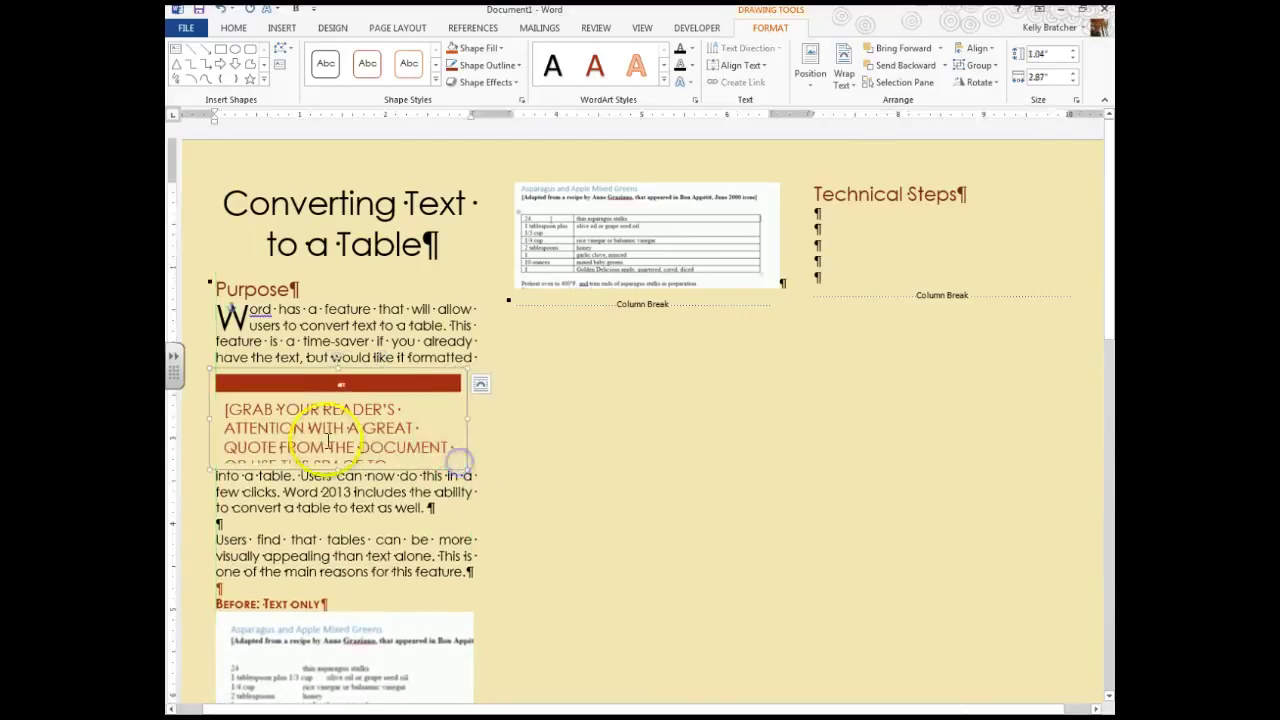
# - Reduce the font size of the quote box's placeholder text
pyautogui.click(281, 421)
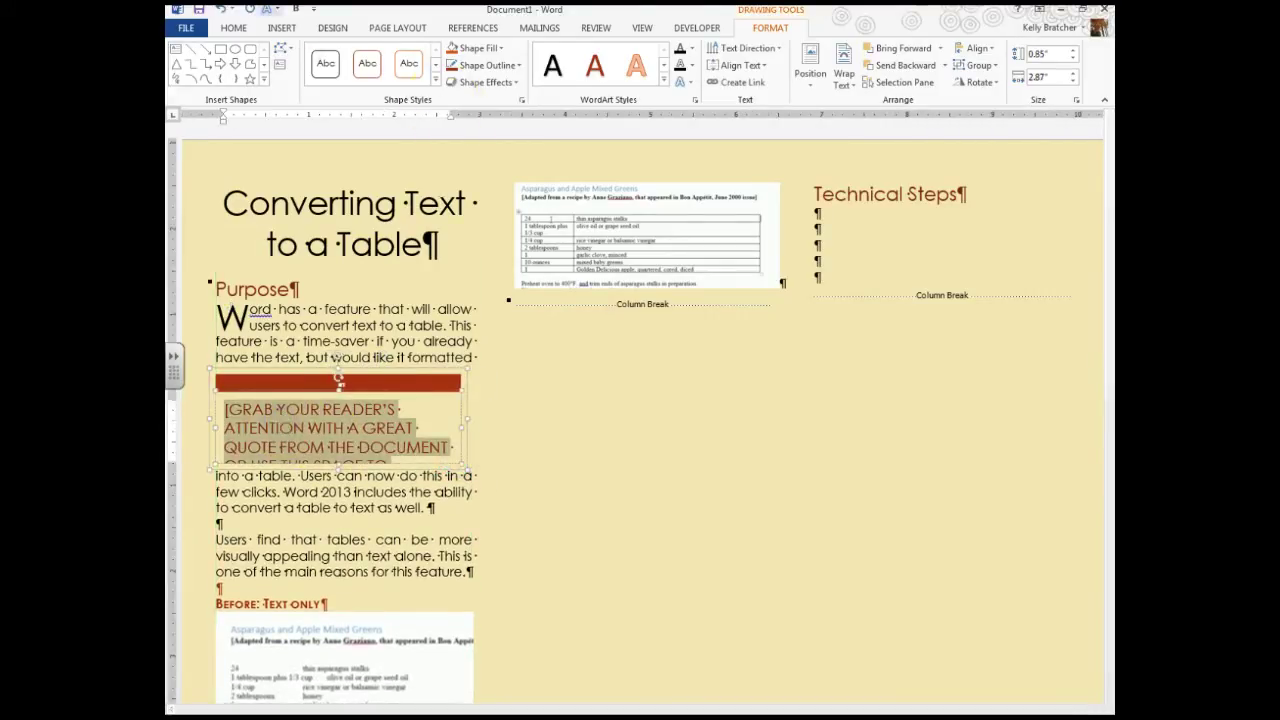
pyautogui.click(233, 28)
pyautogui.click(413, 54)
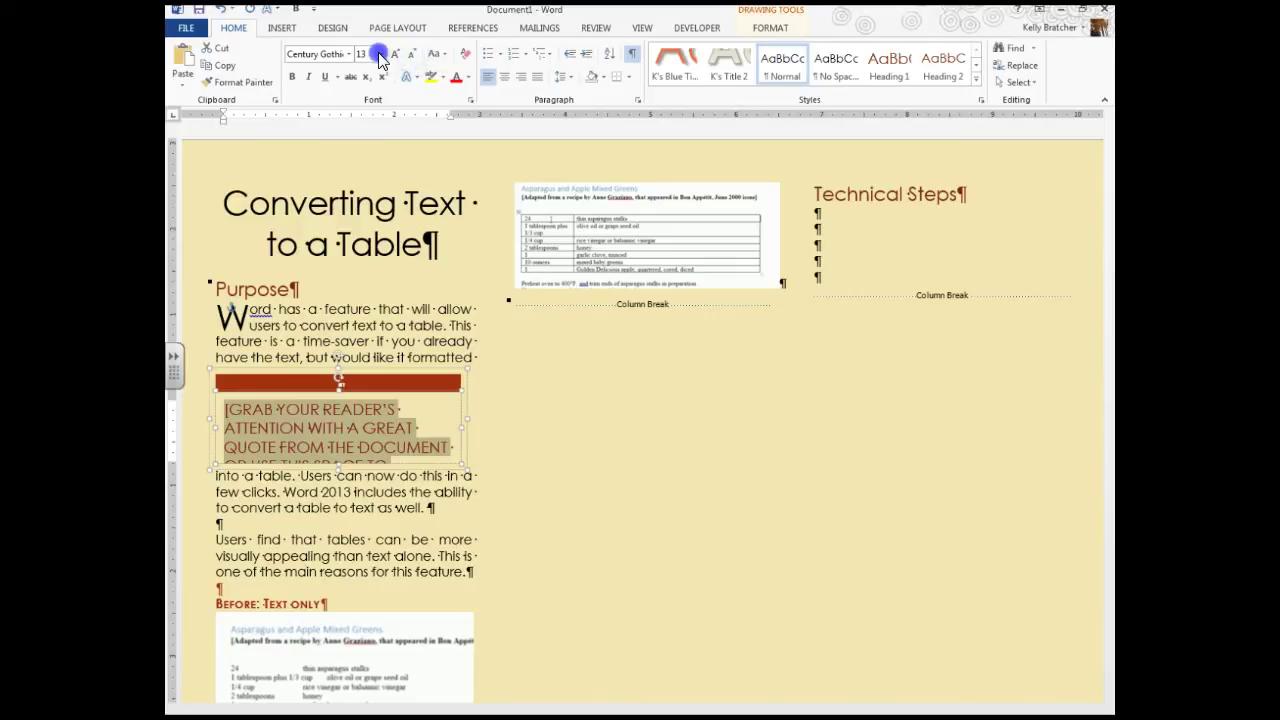
pyautogui.click(380, 55)
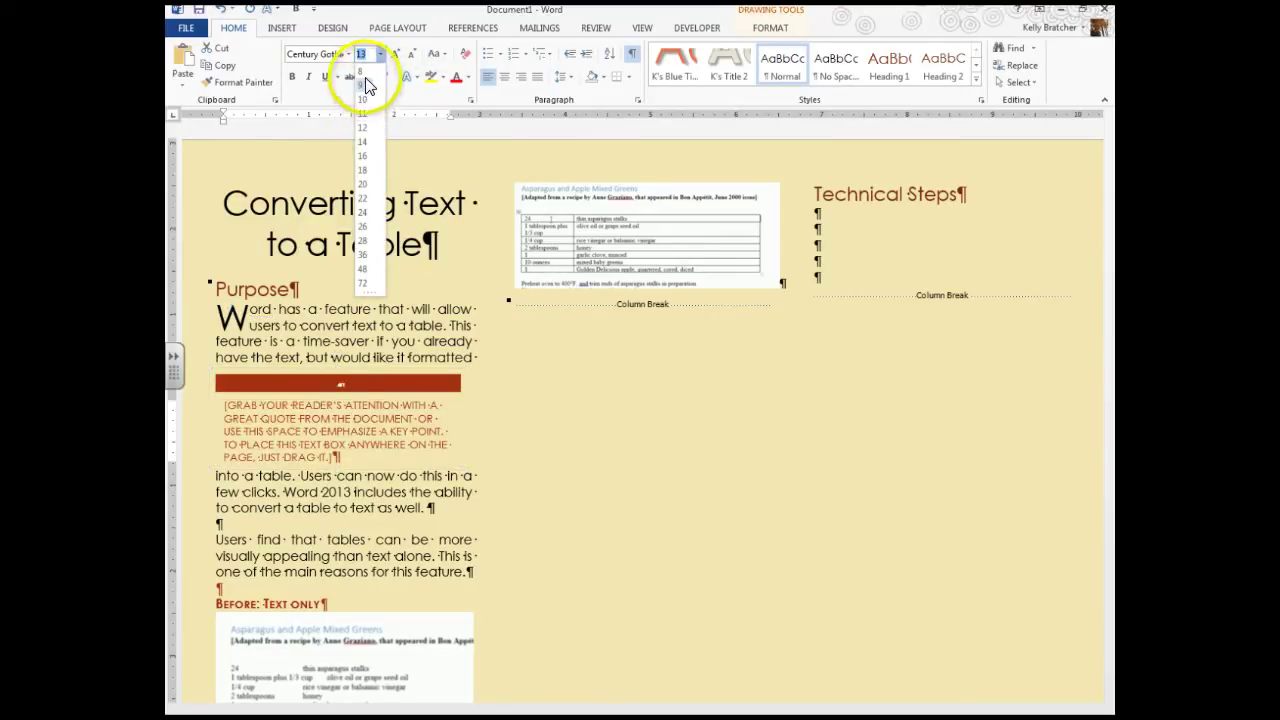
pyautogui.press('Escape')
# - Move the quote box under Technical Steps in the middle column
pyautogui.moveTo(415, 365); pyautogui.dragTo(718, 295)
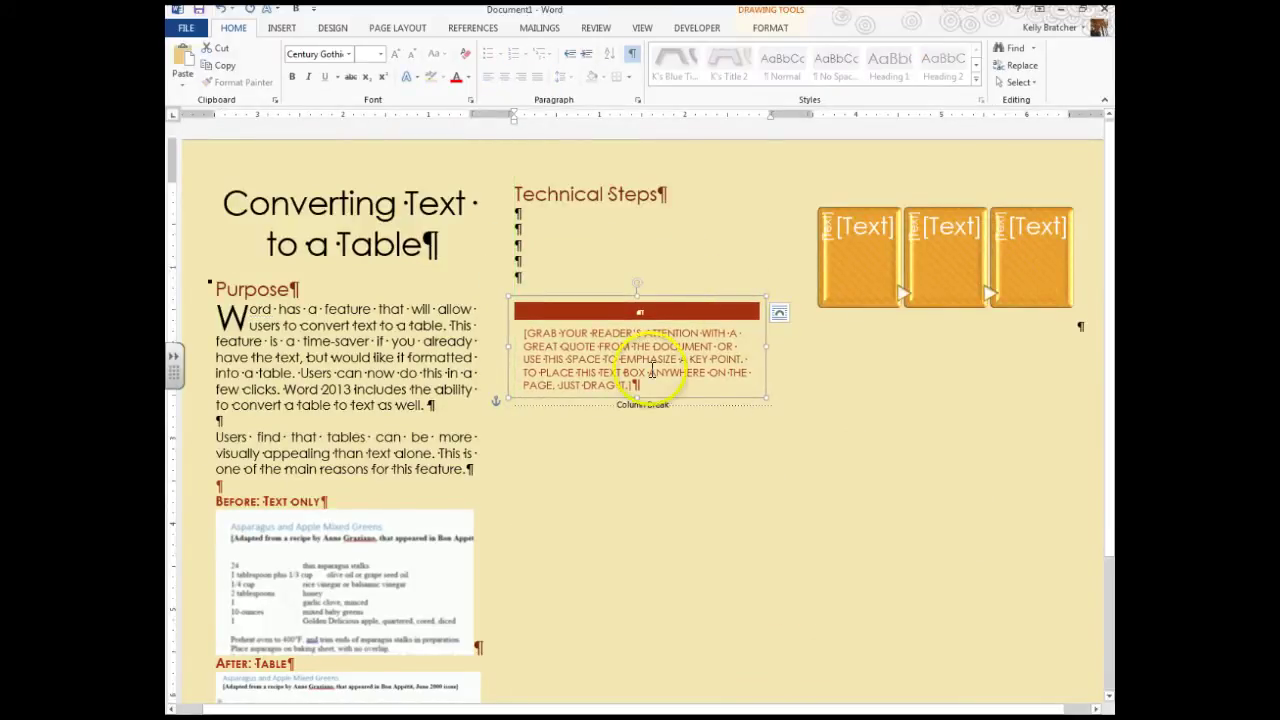
pyautogui.click(750, 495)
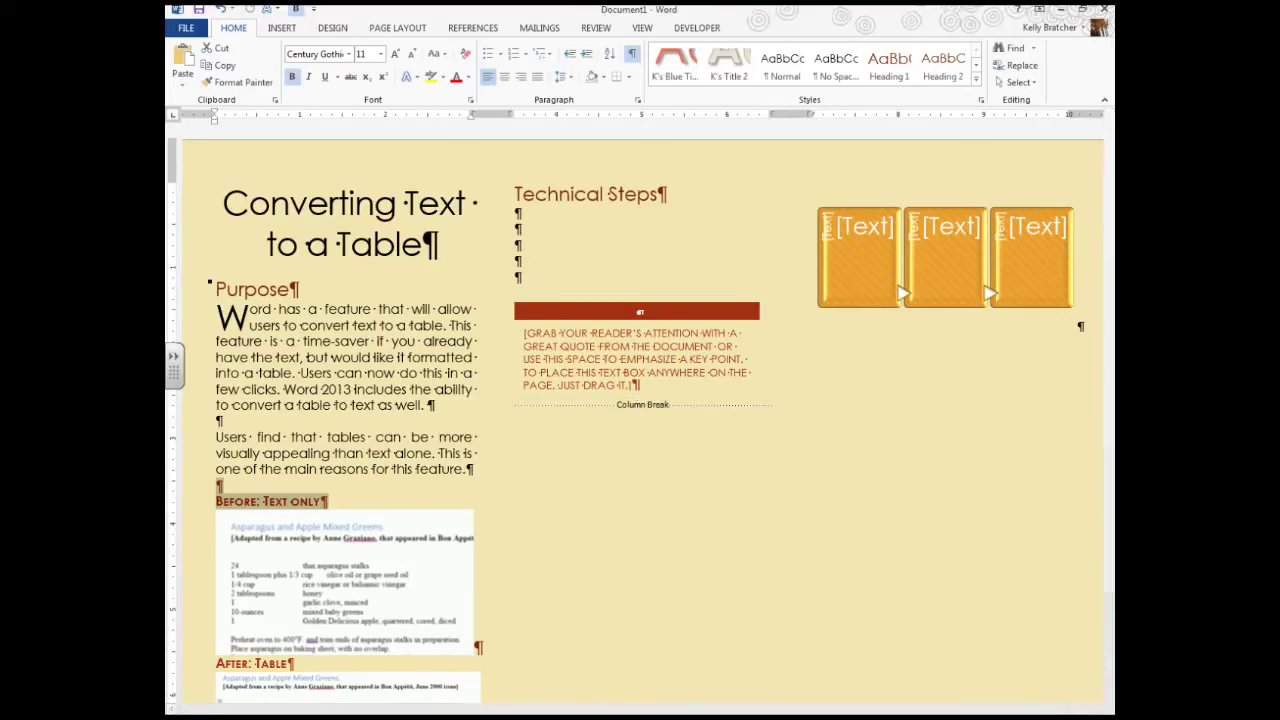
pyautogui.hotkey('alt', 'Tab')
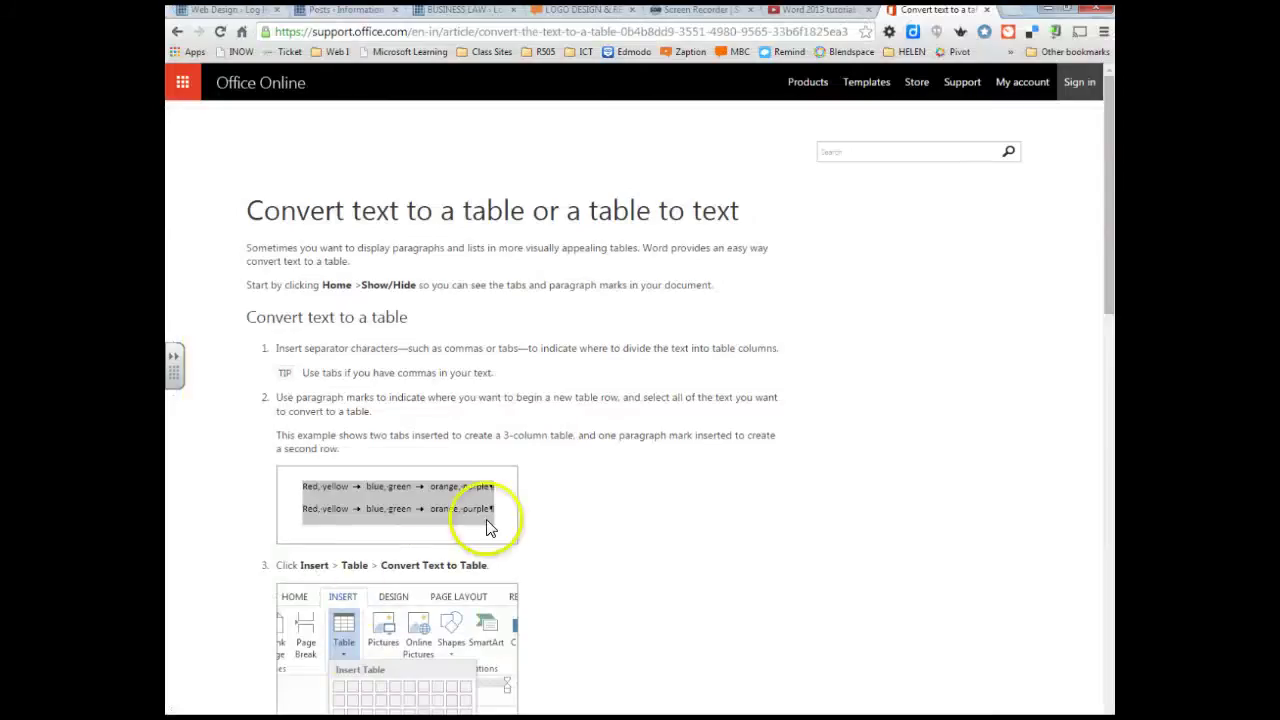
# - Copy the tip 'Use tabs if you have commas in your text.' from the article
pyautogui.moveTo(304, 372); pyautogui.dragTo(497, 372)
pyautogui.hotkey('ctrl', 'c')
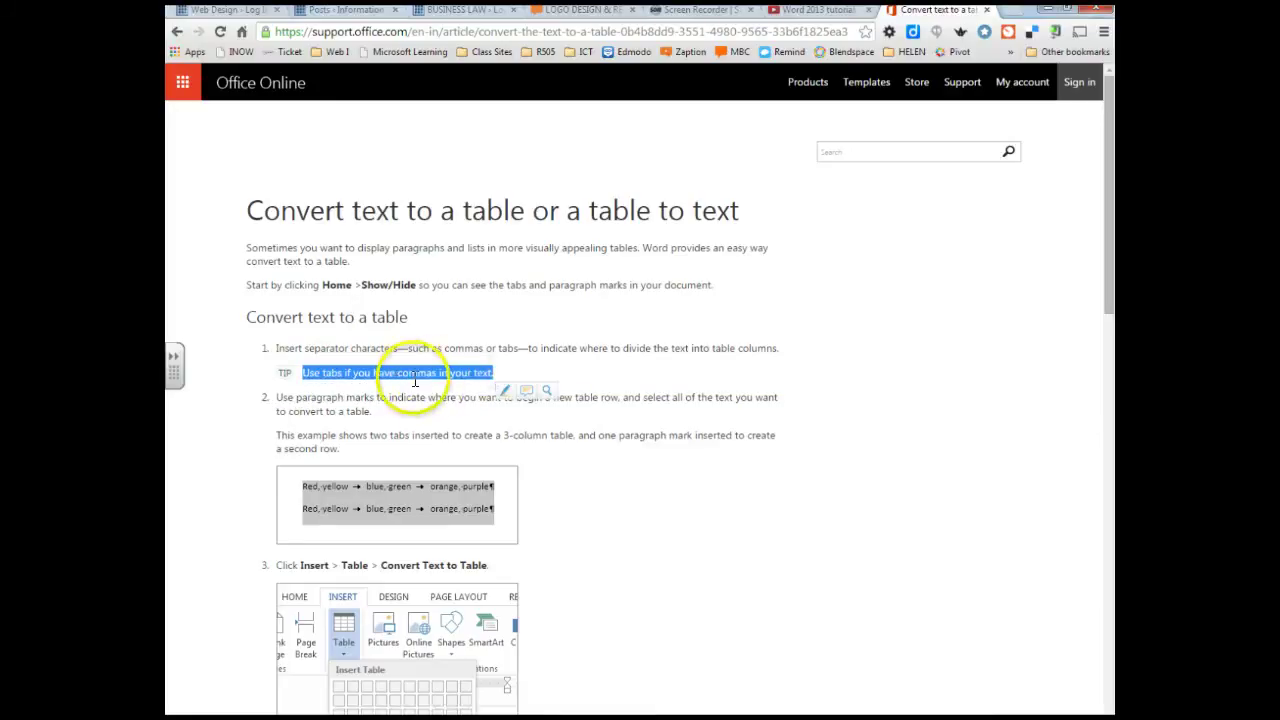
pyautogui.rightClick(426, 383)
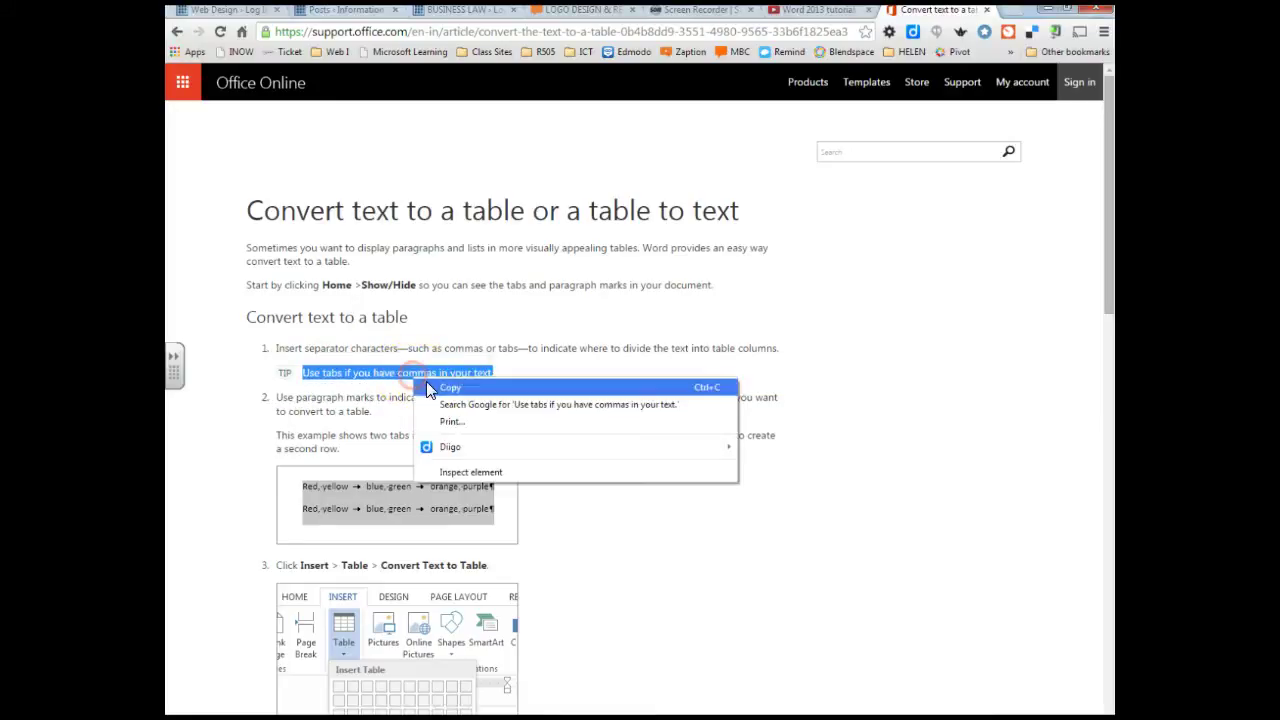
pyautogui.click(223, 400)
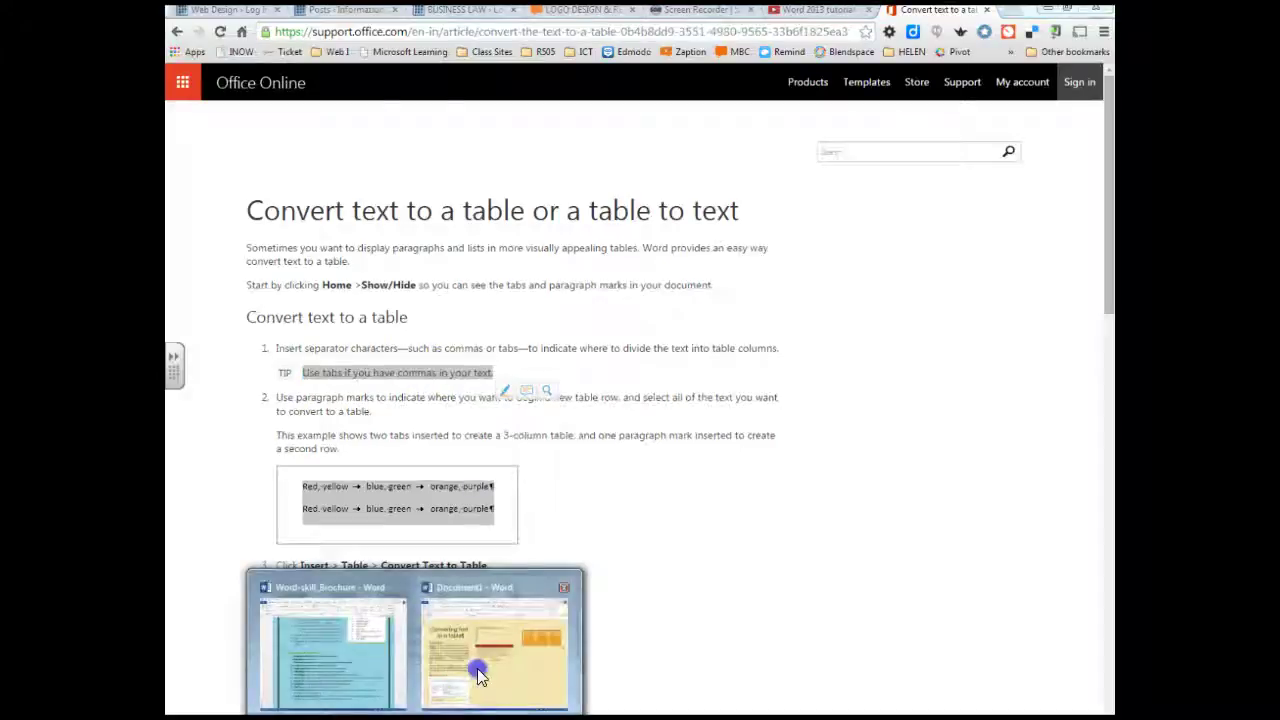
# - In the Word brochure, replace the quote box's placeholder text with 'TIP'
pyautogui.click(495, 610)
pyautogui.moveTo(640, 385); pyautogui.dragTo(532, 350)
pyautogui.write('TIP:')
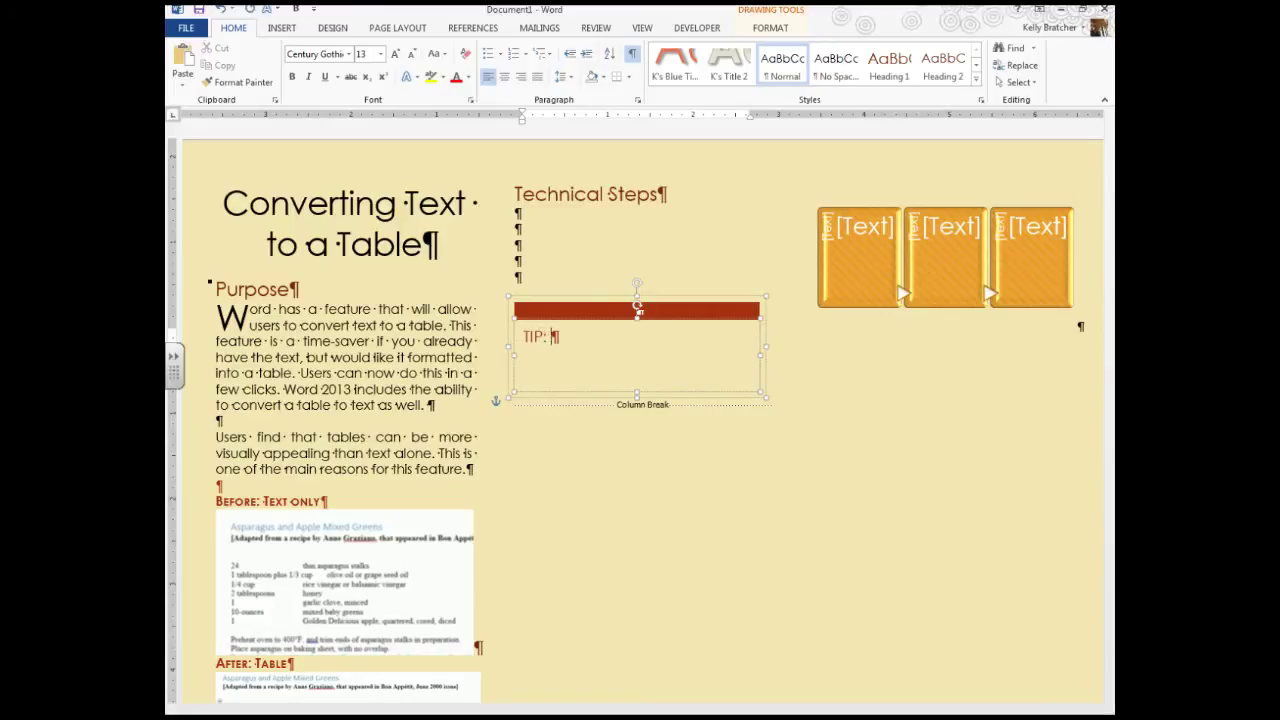
# - Paste the copied tip after 'TIP:' using Keep Text Only
pyautogui.click(555, 335)
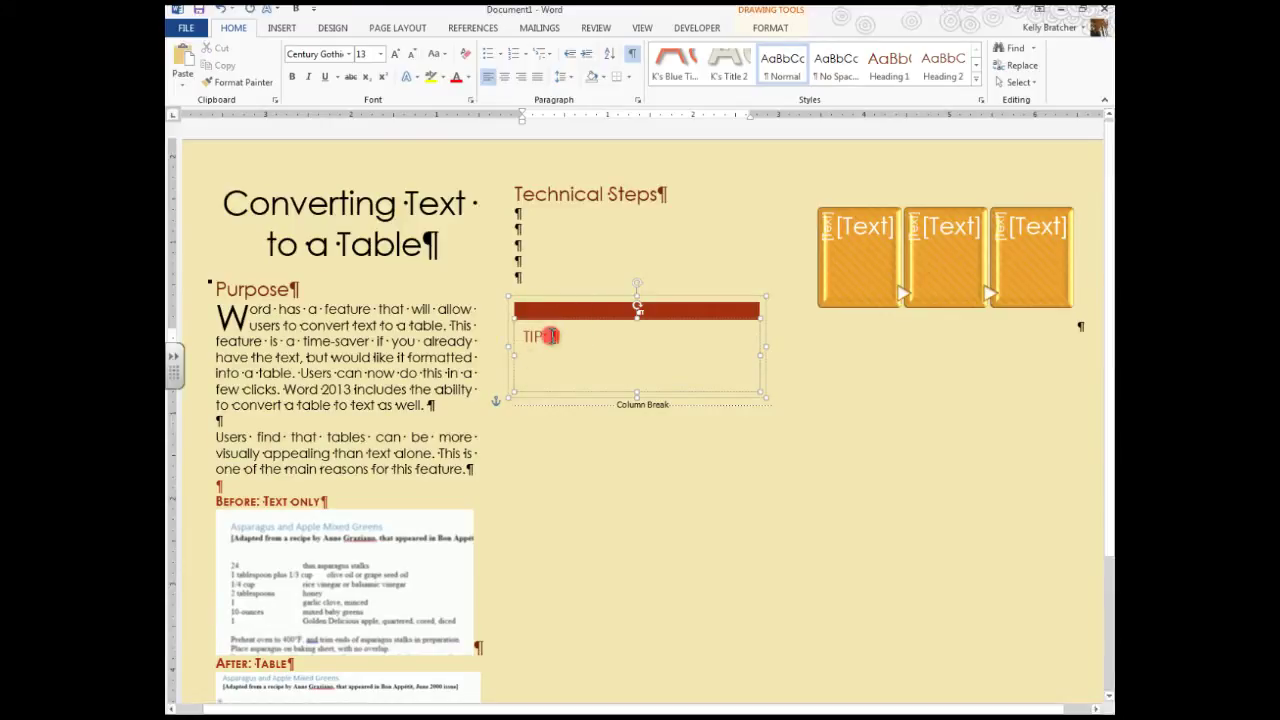
pyautogui.rightClick(551, 336)
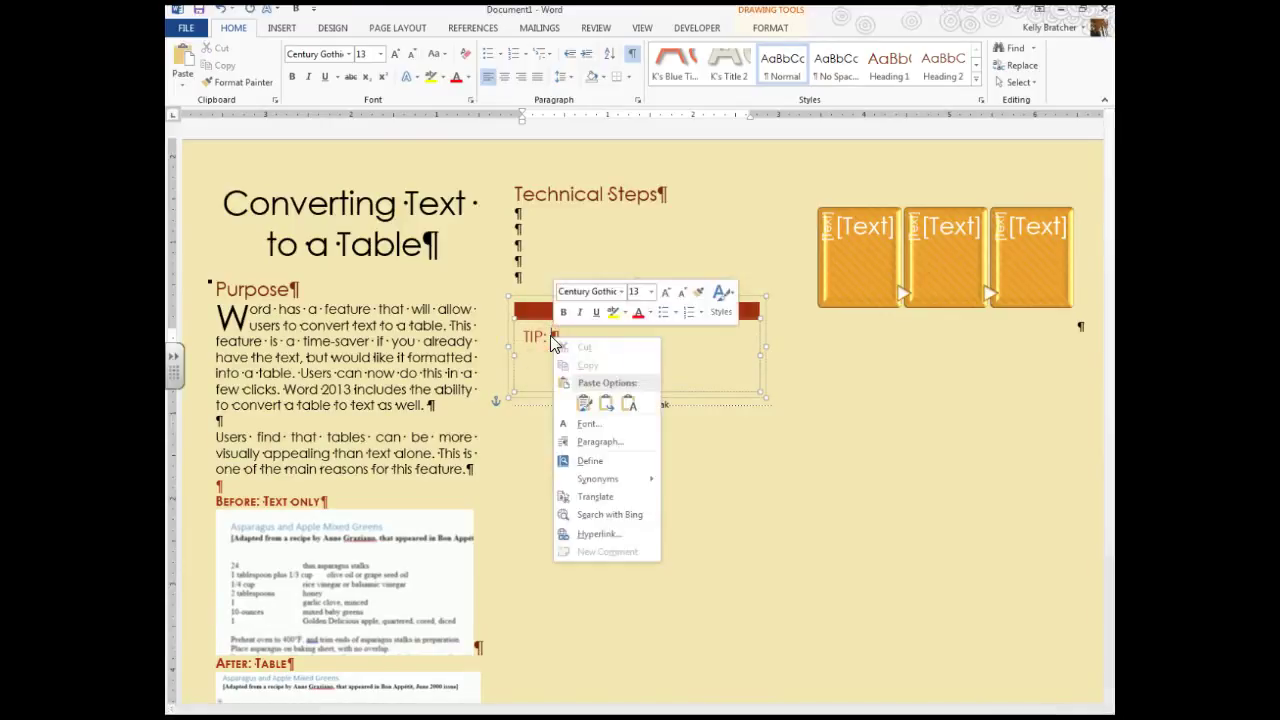
pyautogui.click(585, 404)
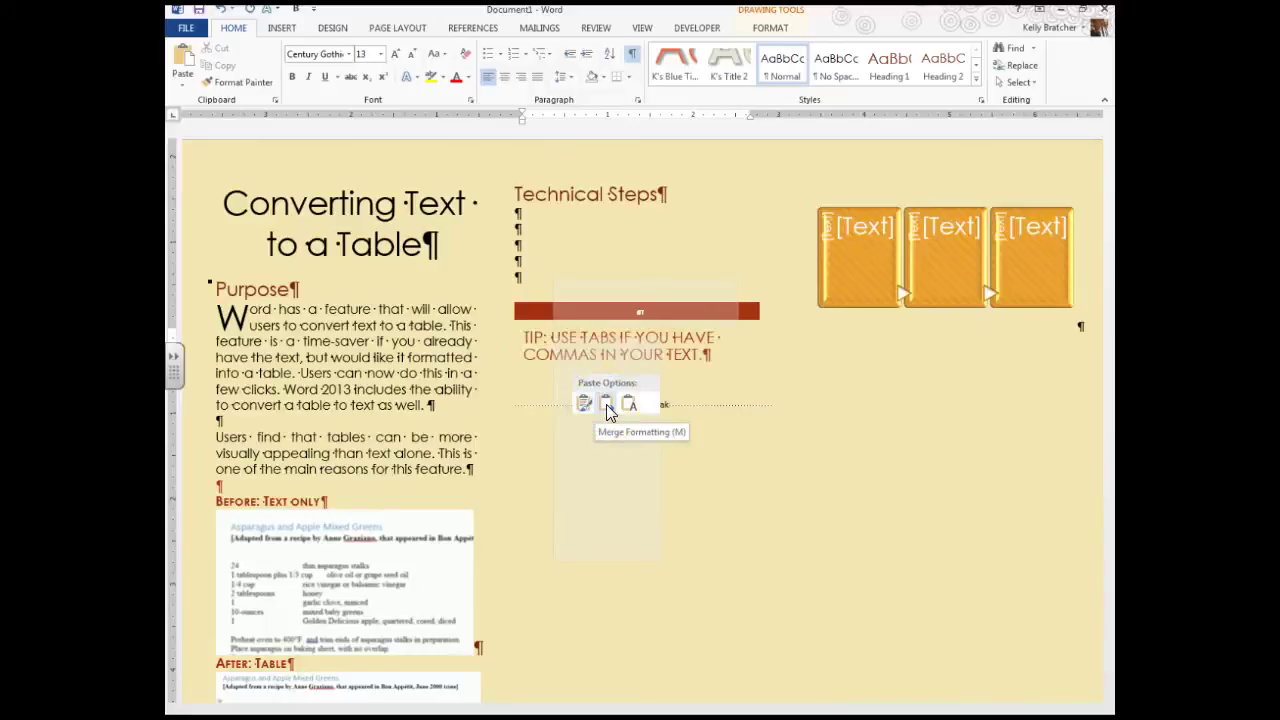
pyautogui.click(630, 410)
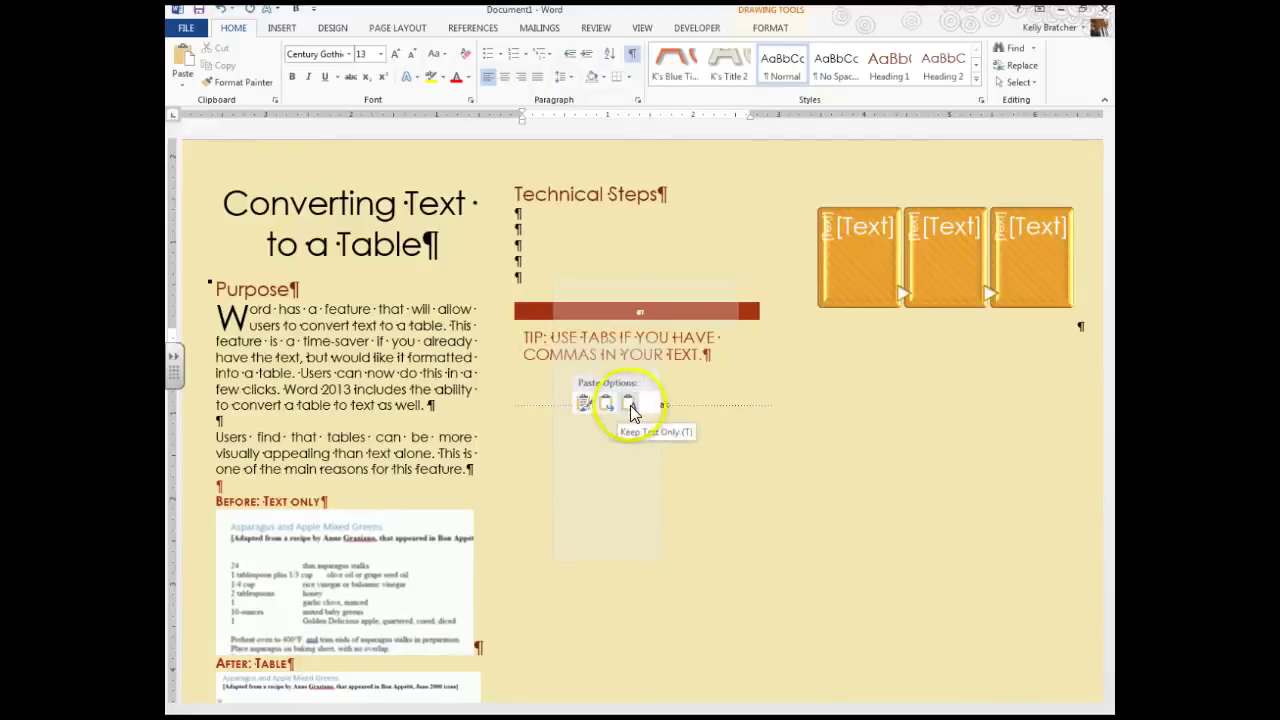
pyautogui.click(630, 405)
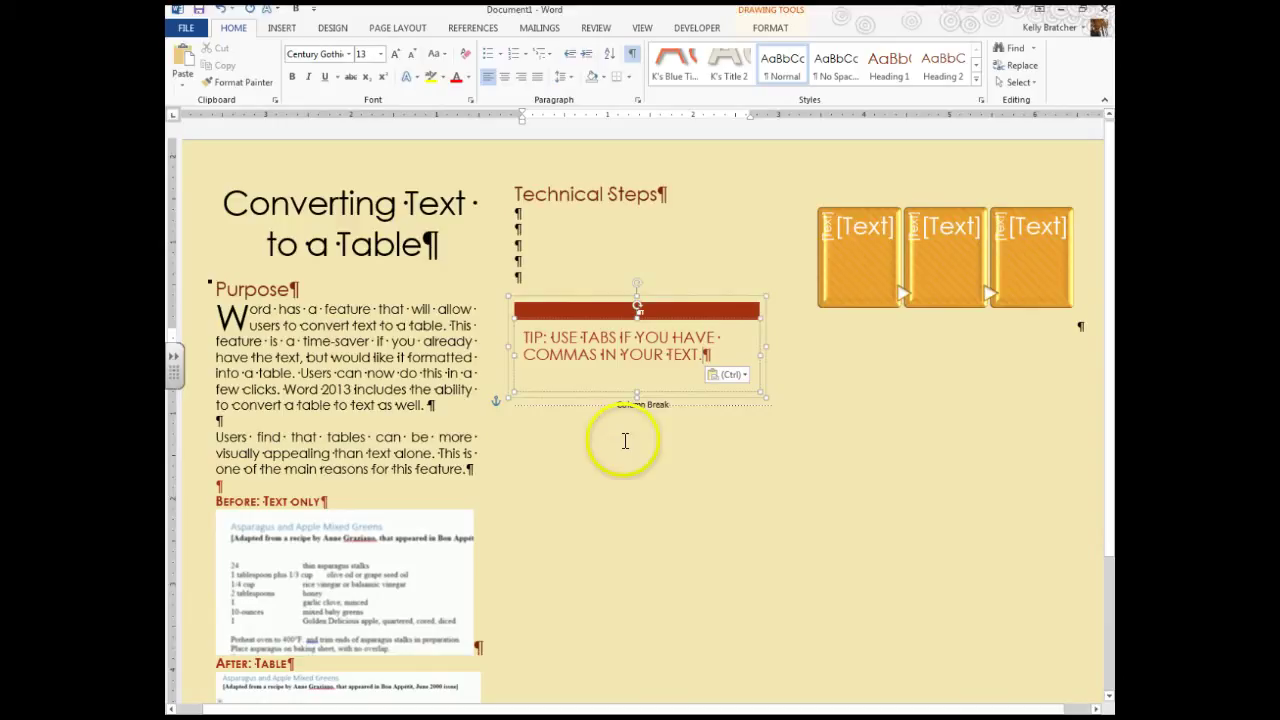
# - Shorten the tip text box and make 'TIP' bold, then switch to the checklist
pyautogui.moveTo(634, 392); pyautogui.dragTo(637, 368)
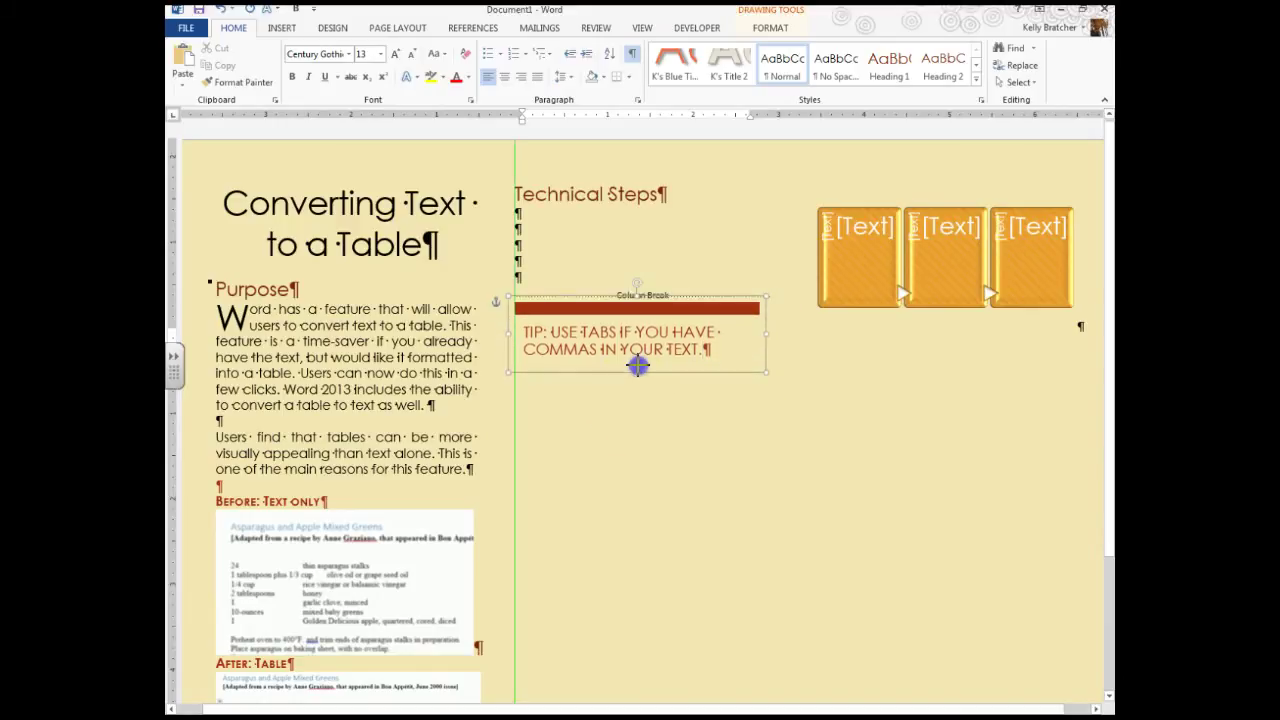
pyautogui.click(610, 358)
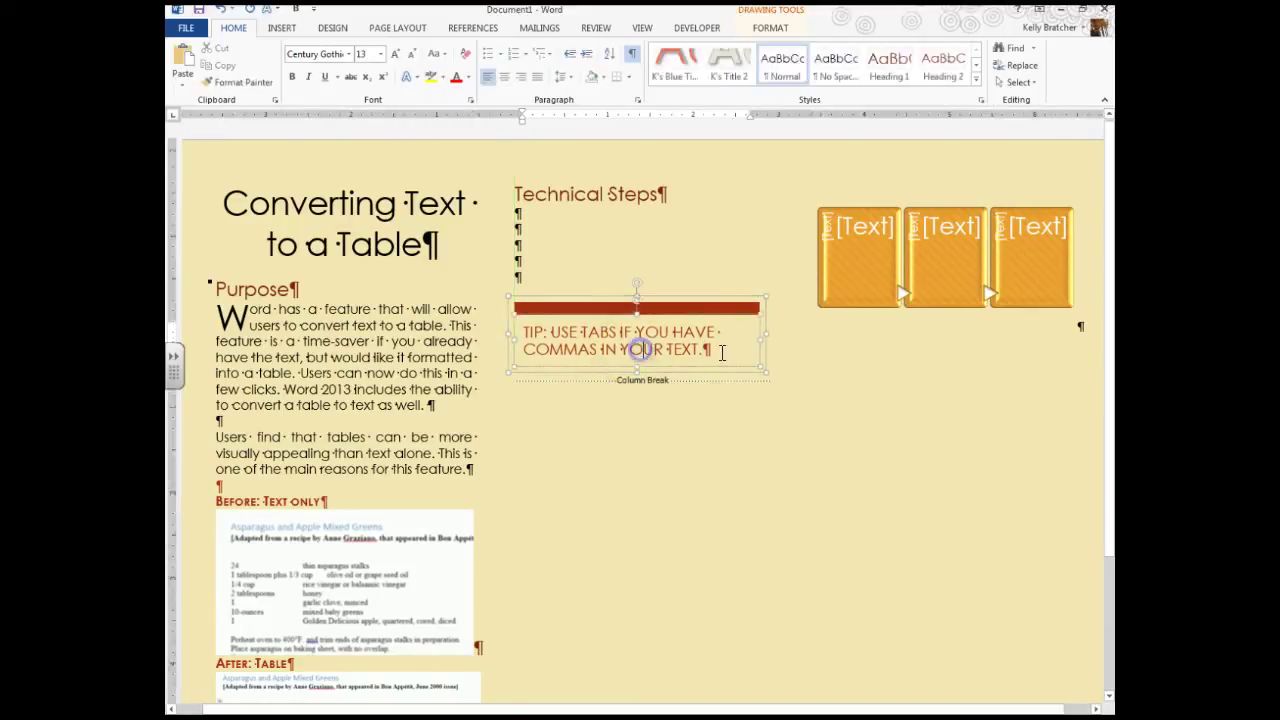
pyautogui.click(706, 440)
pyautogui.click(548, 333)
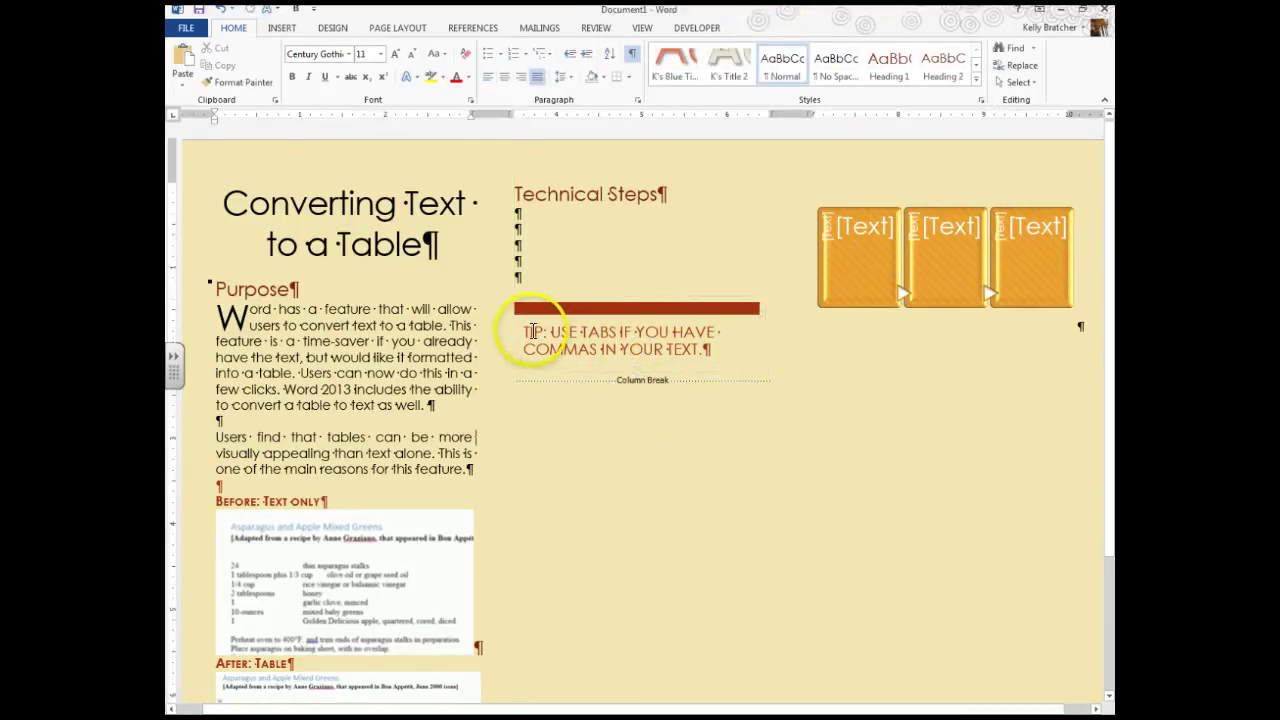
pyautogui.doubleClick(540, 331)
pyautogui.click(292, 77)
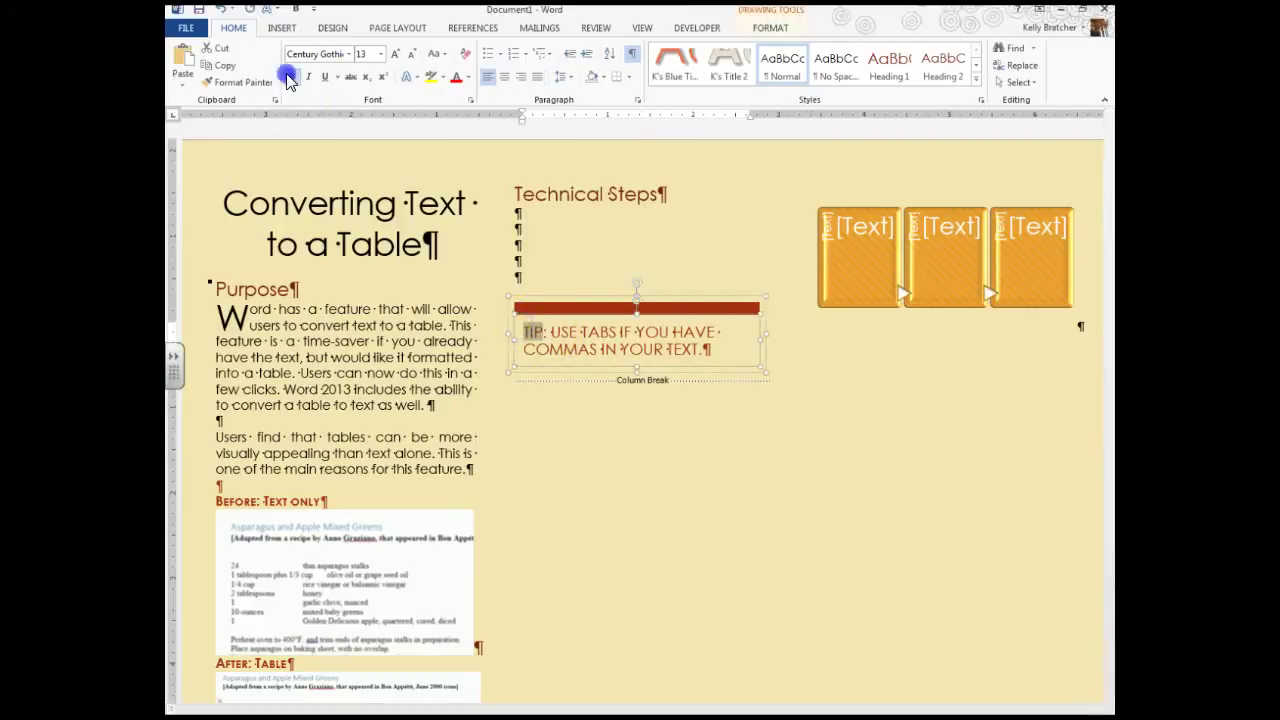
pyautogui.click(682, 511)
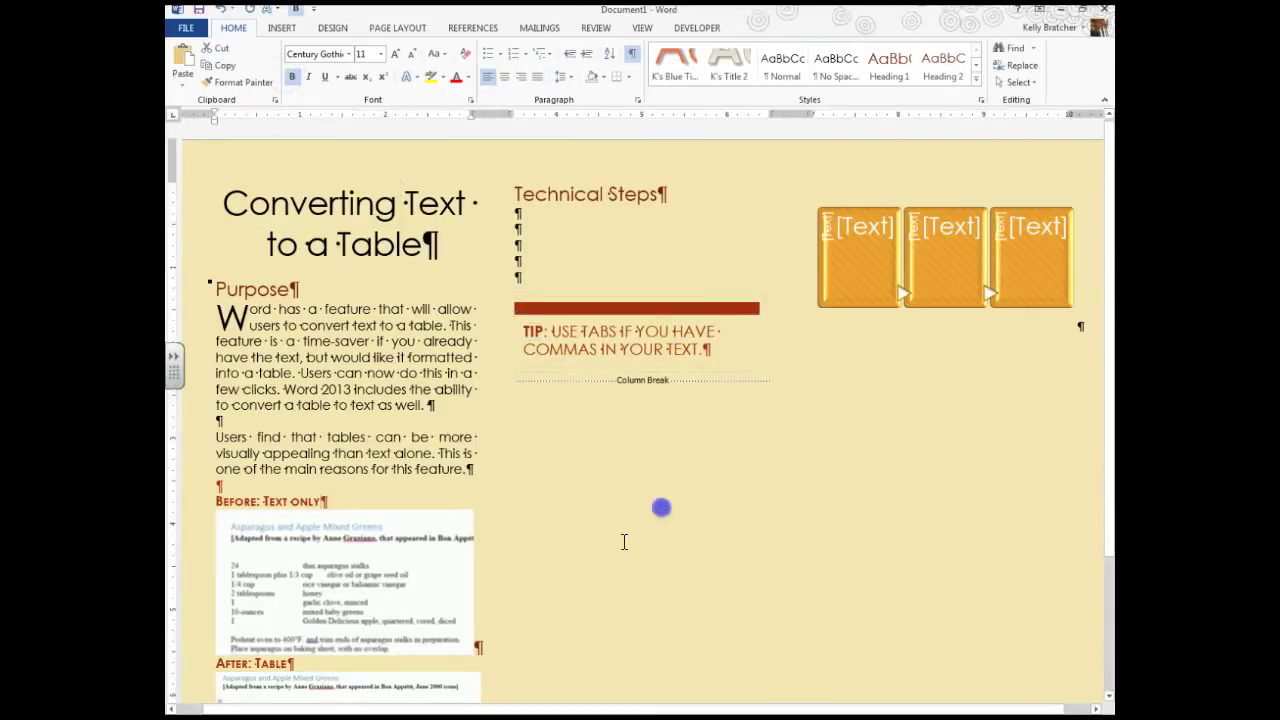
pyautogui.click(337, 657)
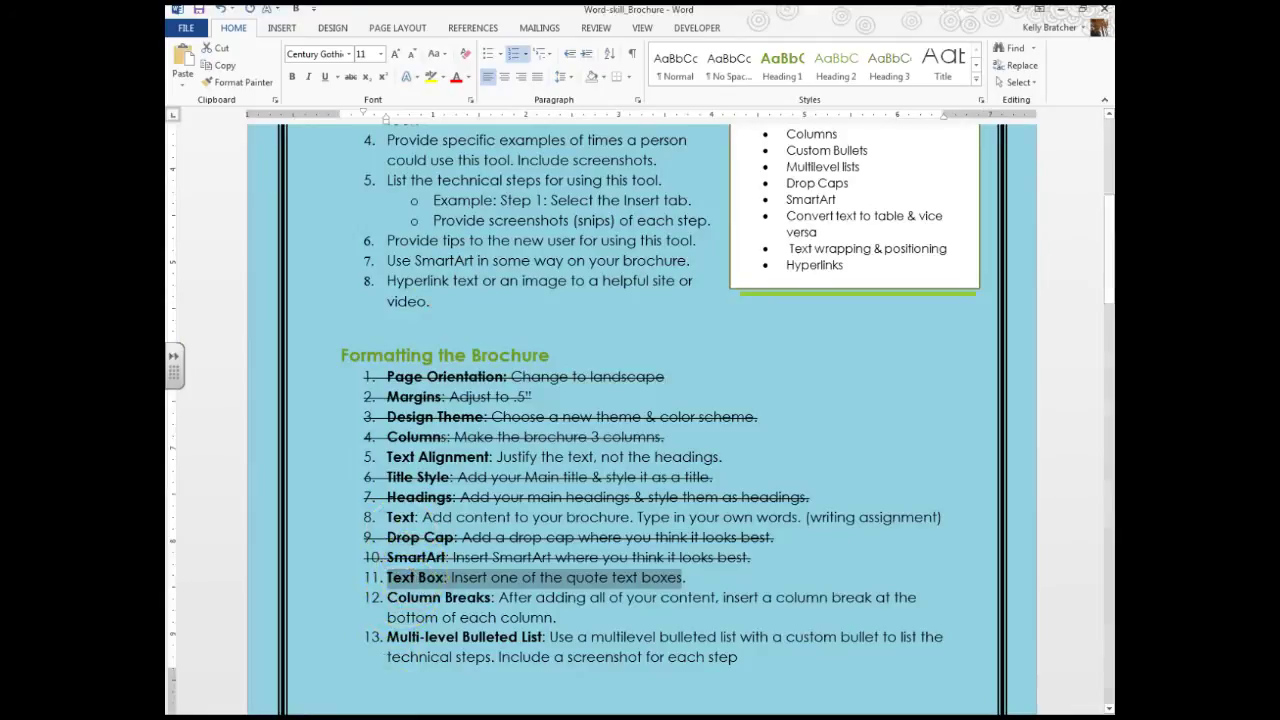
# - Strike through the Text Box and Column Breaks checklist items
pyautogui.click(350, 77)
pyautogui.scroll(-3, 523, 606)
pyautogui.scroll(1, 528, 518)
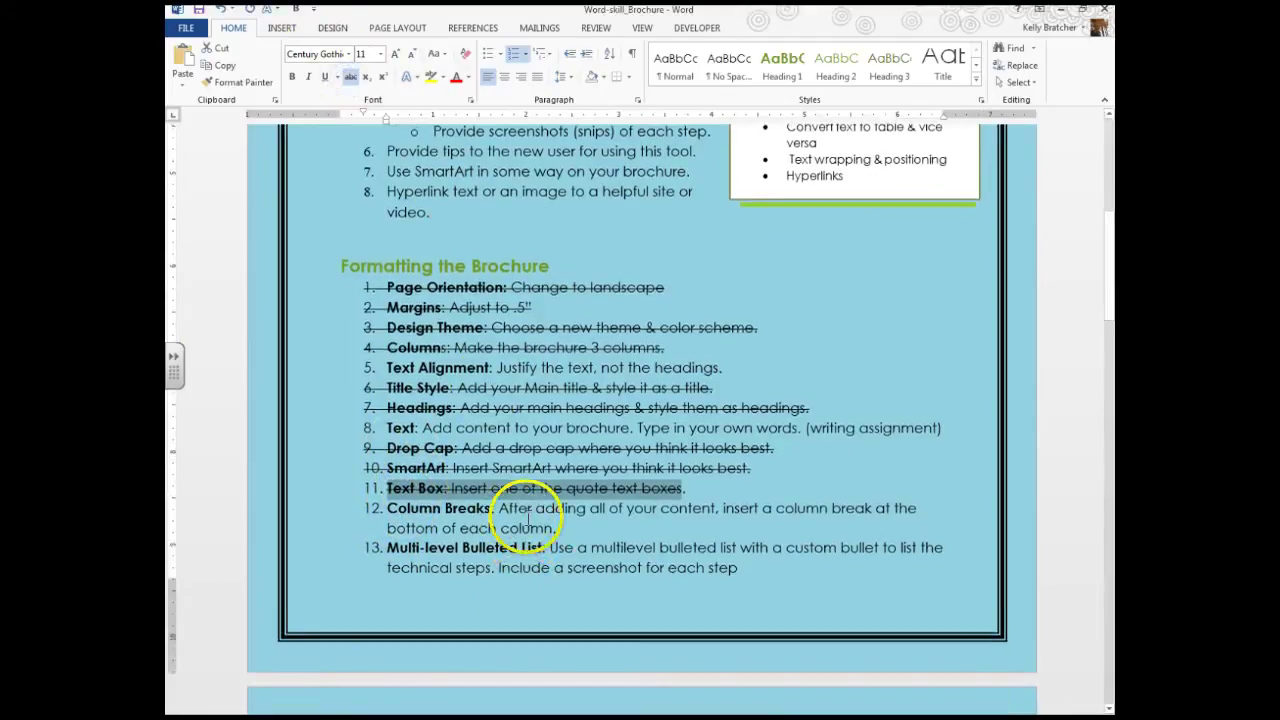
pyautogui.moveTo(562, 527); pyautogui.dragTo(388, 508)
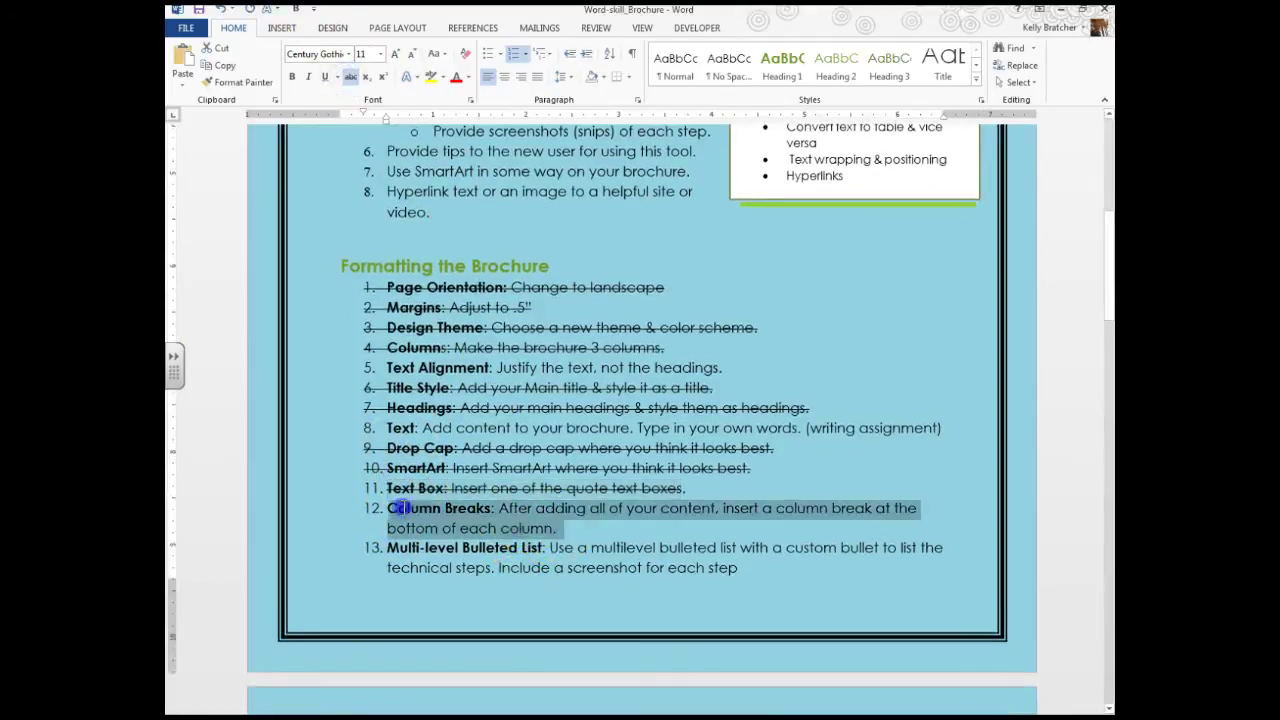
pyautogui.click(350, 77)
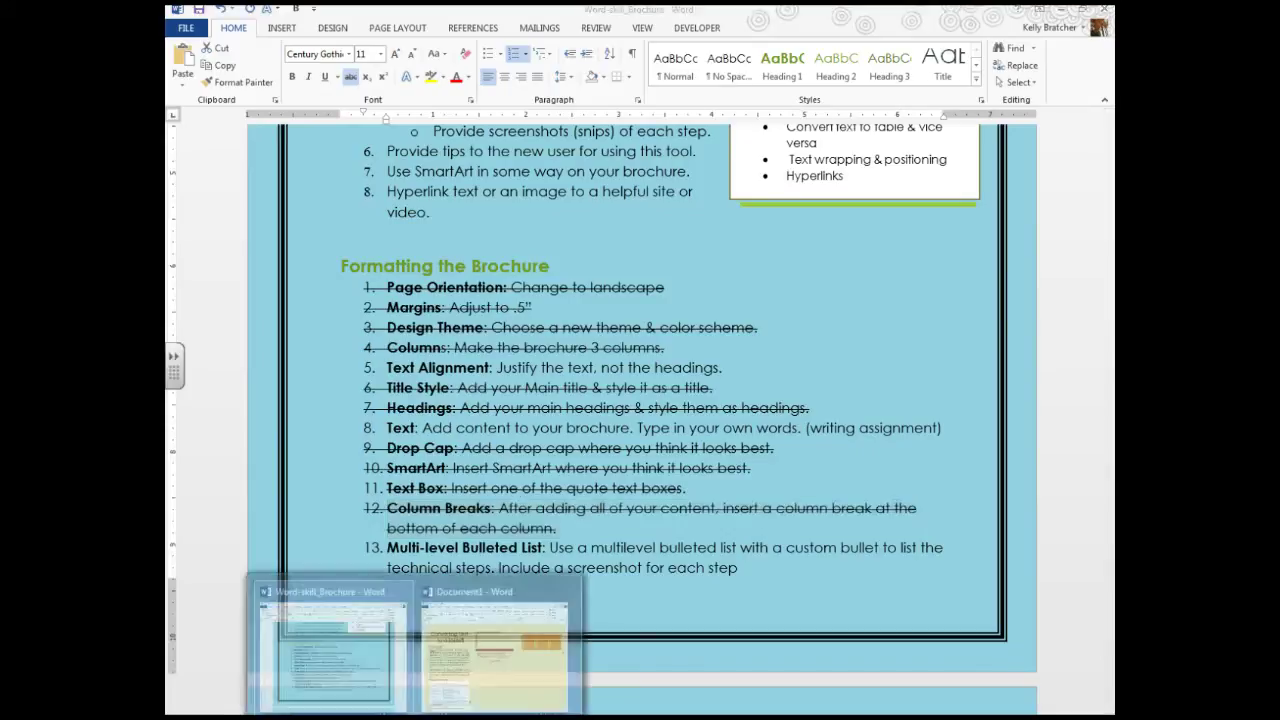
# - Compare the brochure's column break with the checklist, ending back in the Converting Text brochure
pyautogui.click(487, 663)
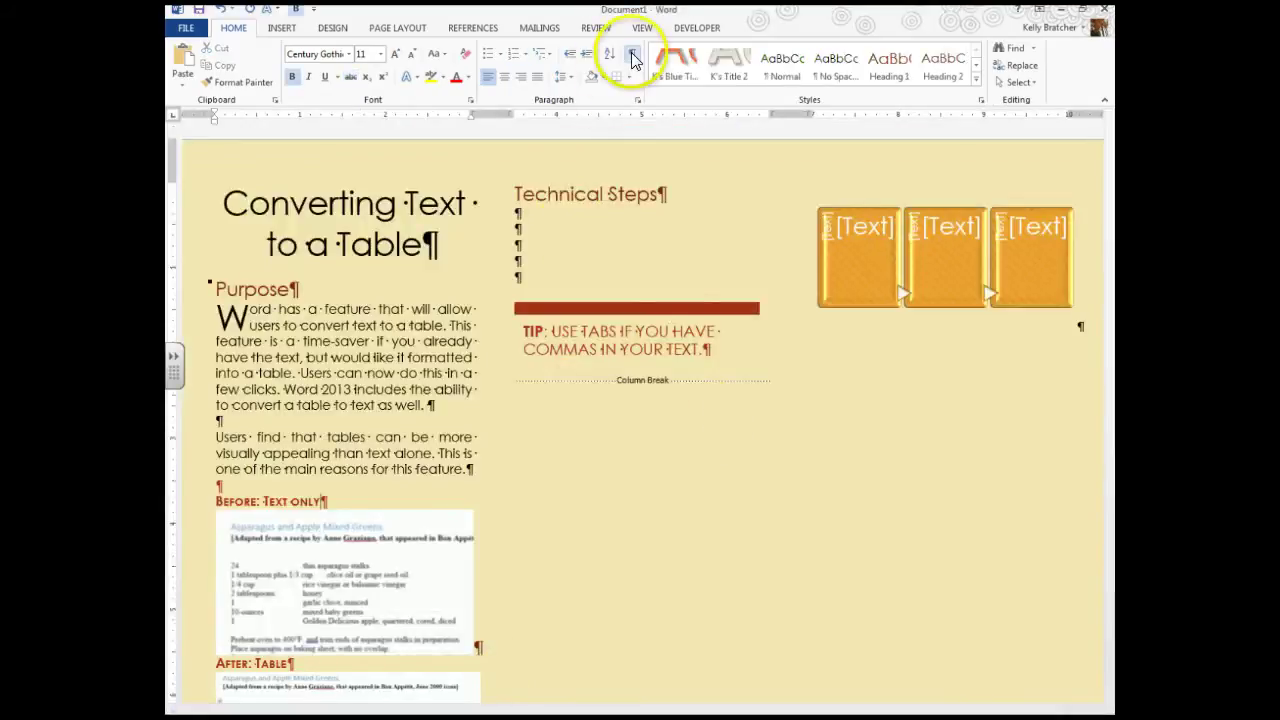
pyautogui.click(618, 382)
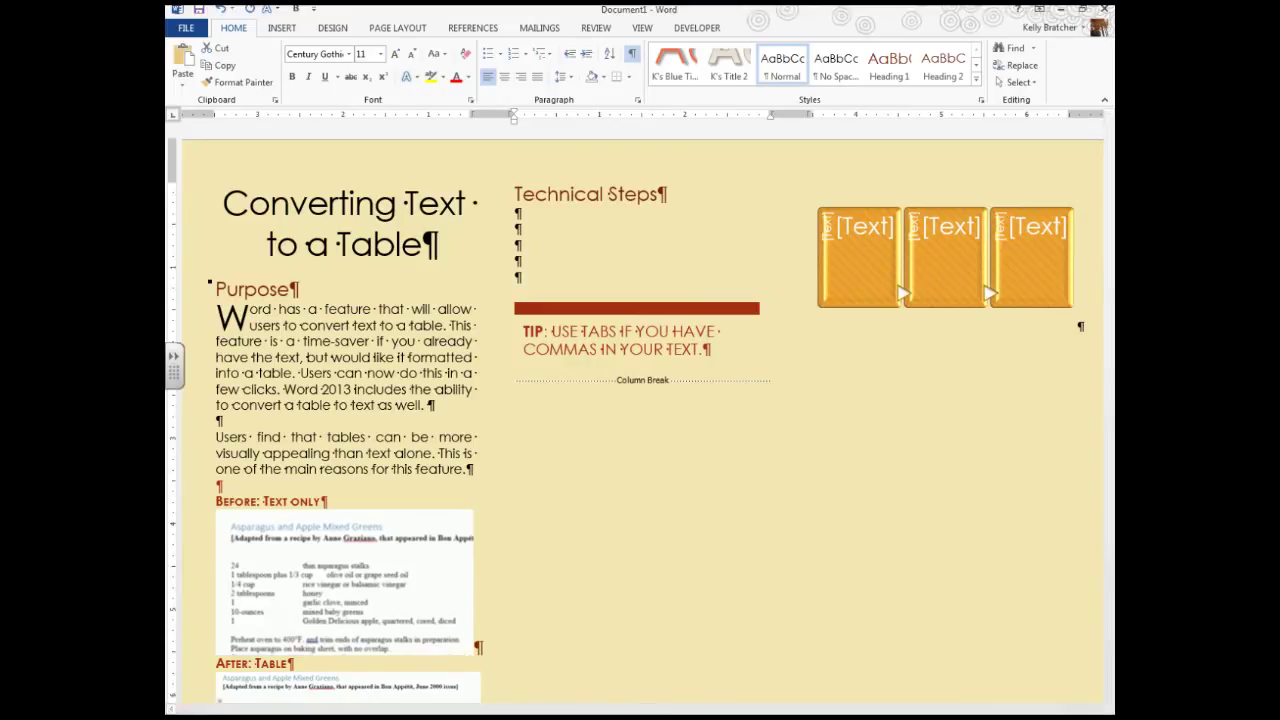
pyautogui.click(345, 640)
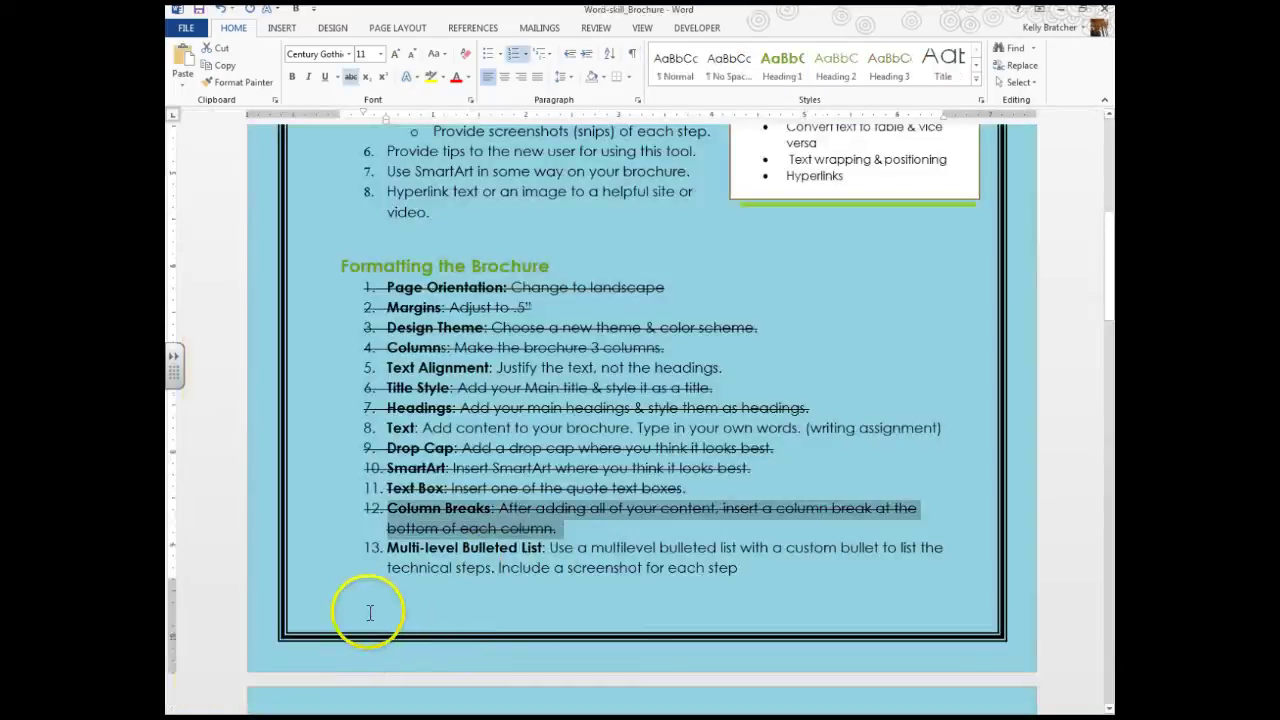
pyautogui.scroll(-2, 463, 545)
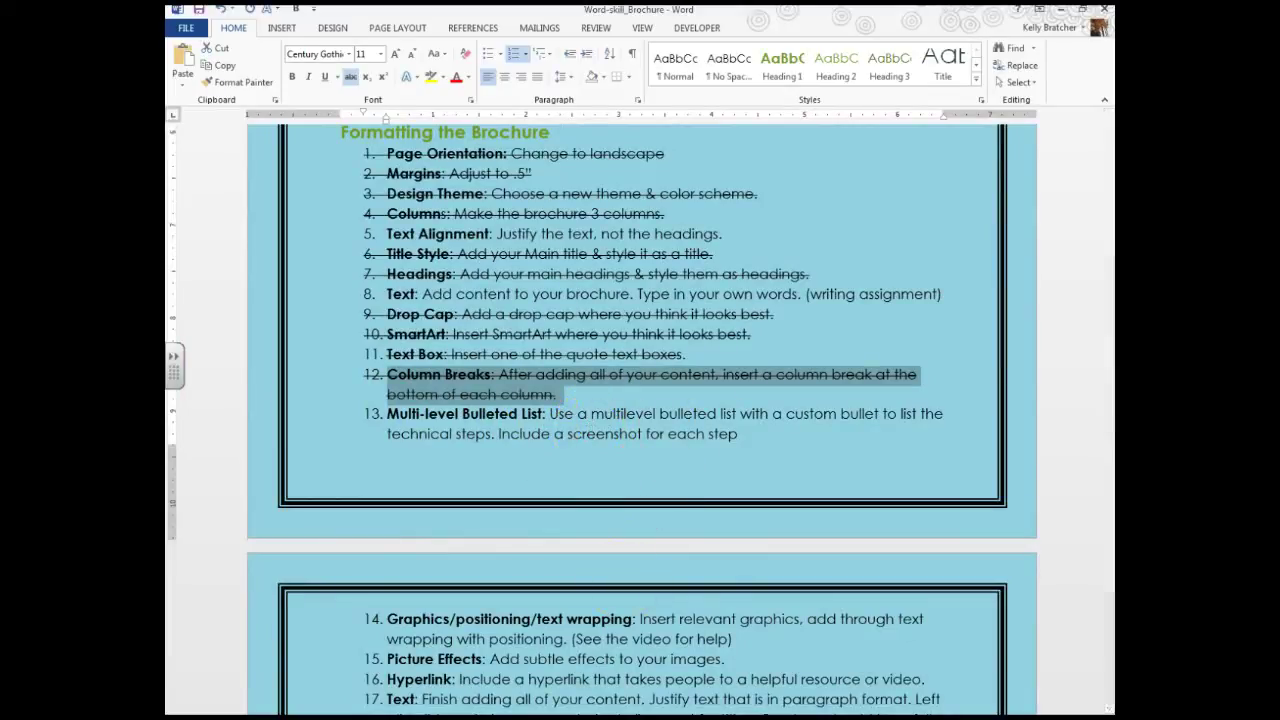
pyautogui.moveTo(415, 716)
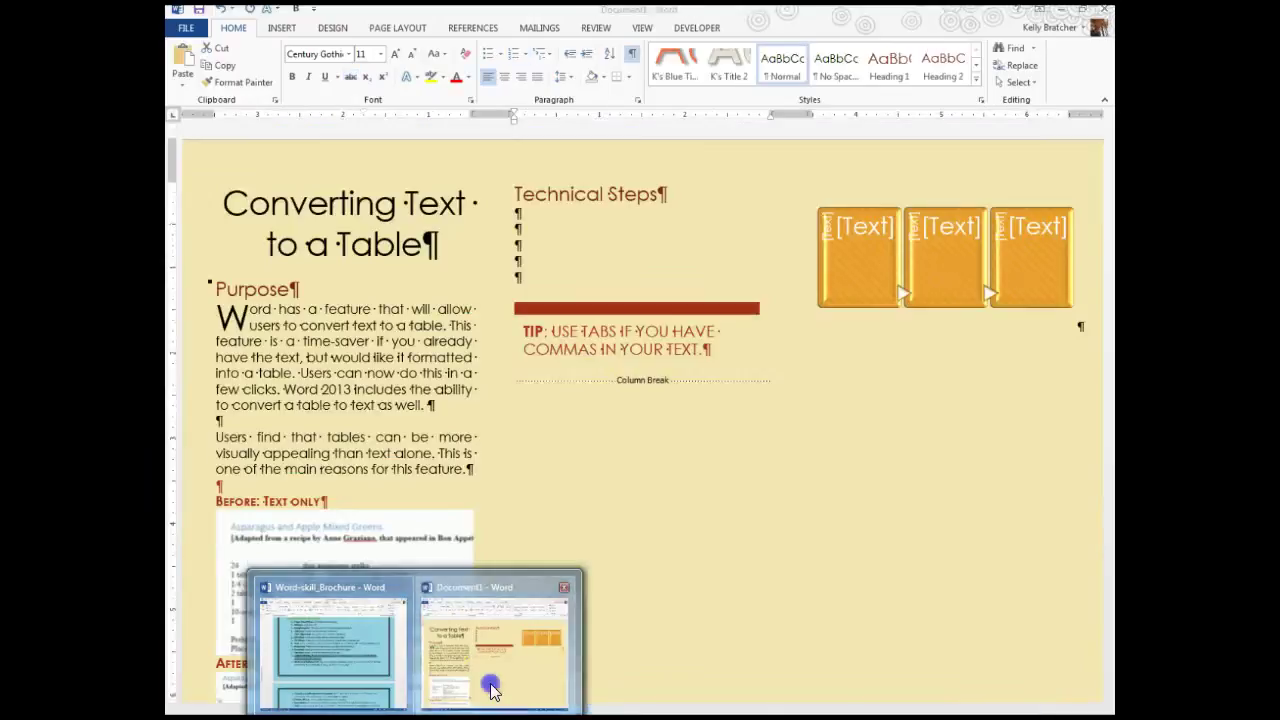
pyautogui.click(494, 645)
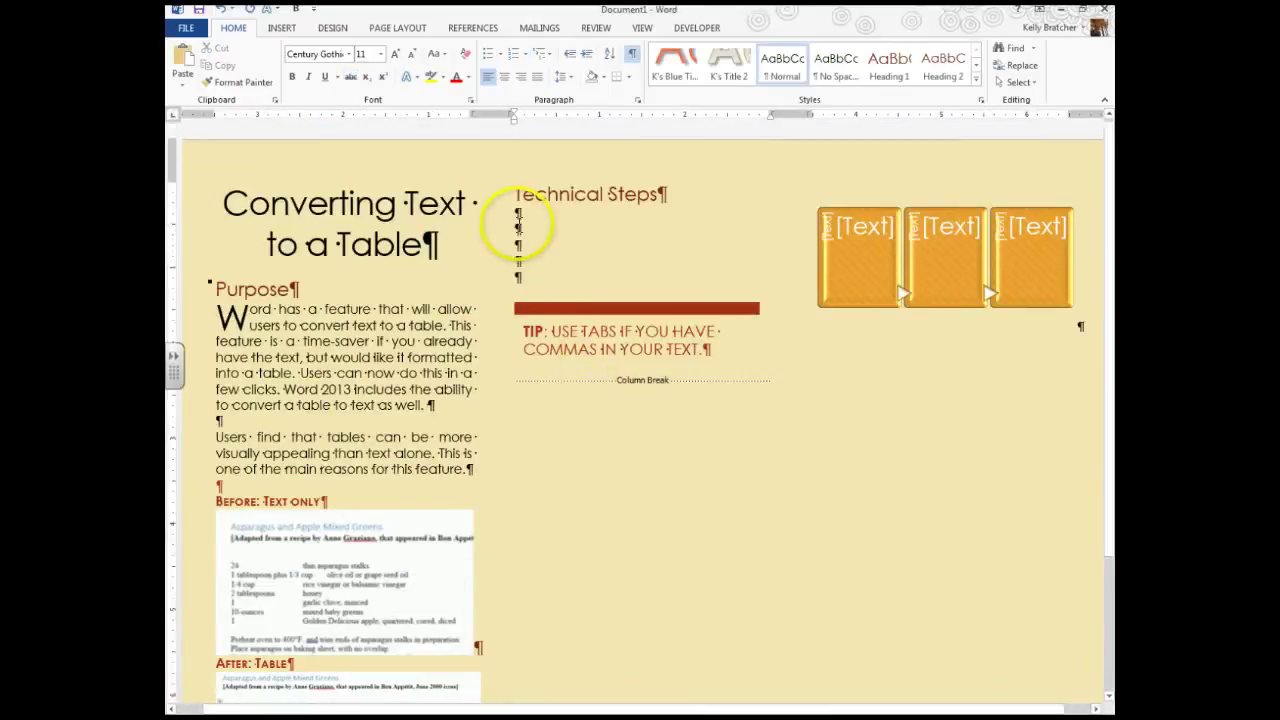
# - Select the five Technical Steps lines and review the bullet style choices without changing them
pyautogui.click(529, 216)
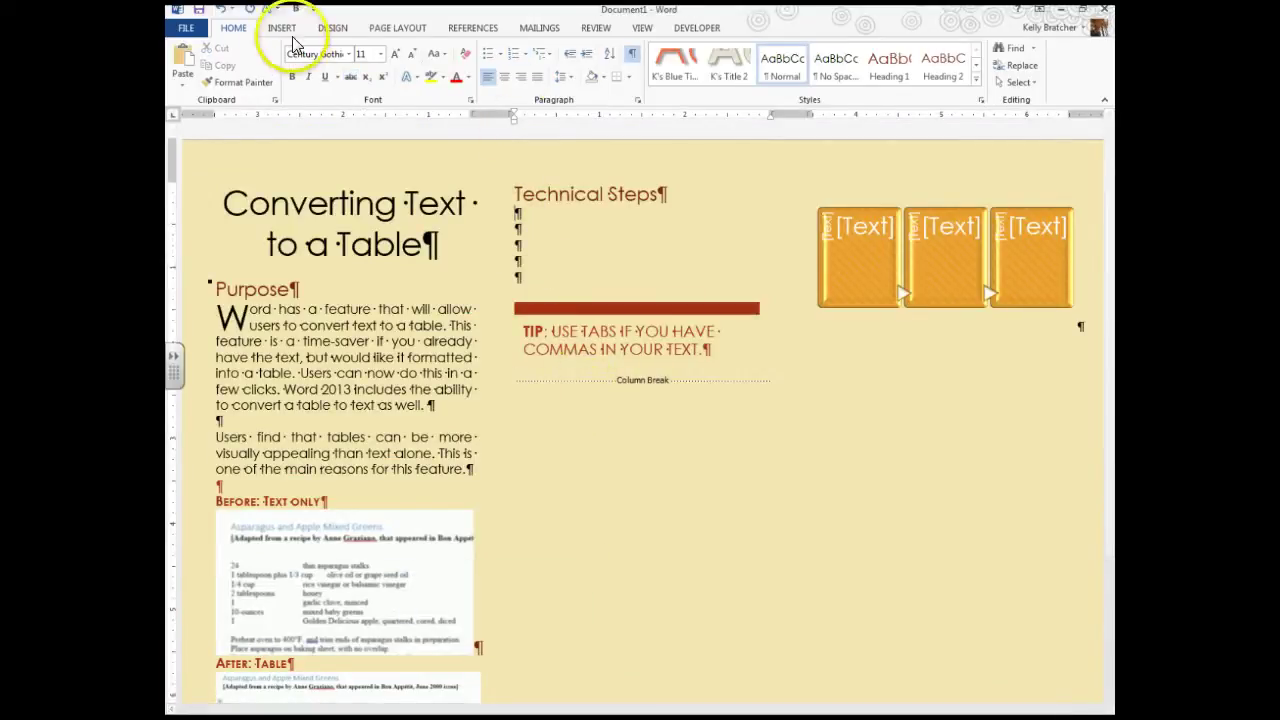
pyautogui.click(547, 62)
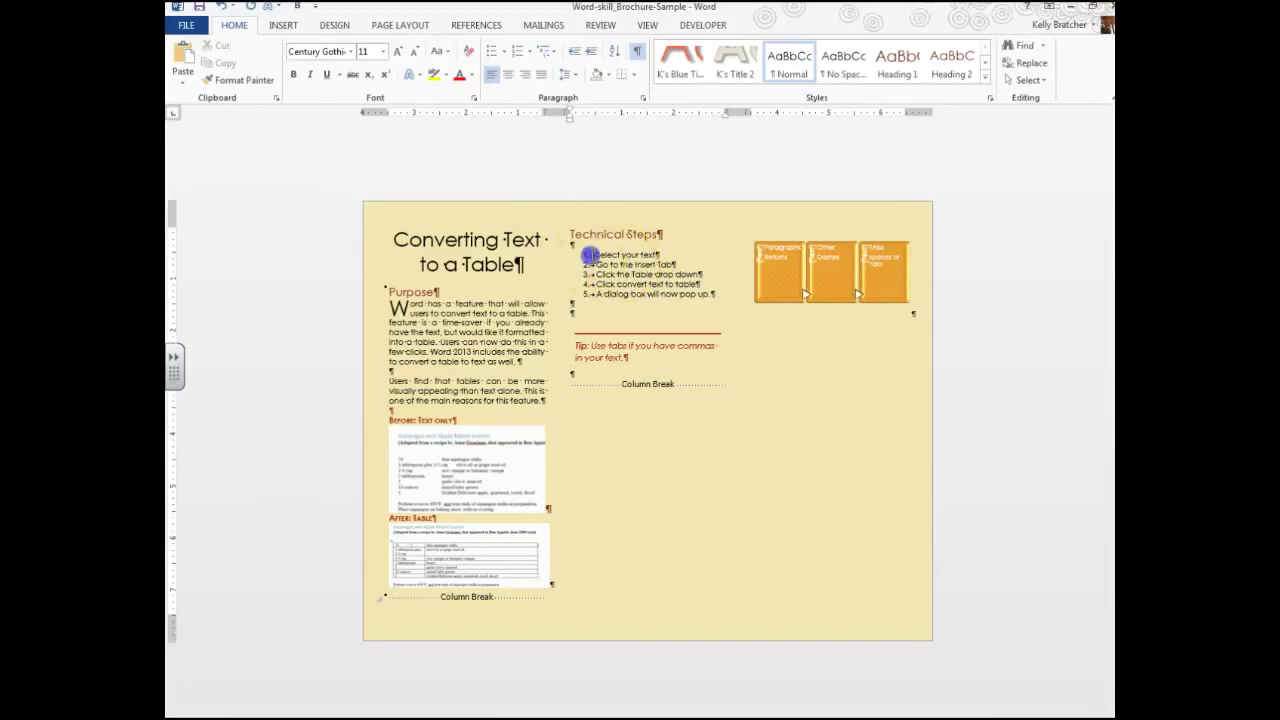
pyautogui.moveTo(590, 255); pyautogui.dragTo(692, 286)
pyautogui.click(590, 240)
pyautogui.moveTo(594, 253); pyautogui.dragTo(715, 294)
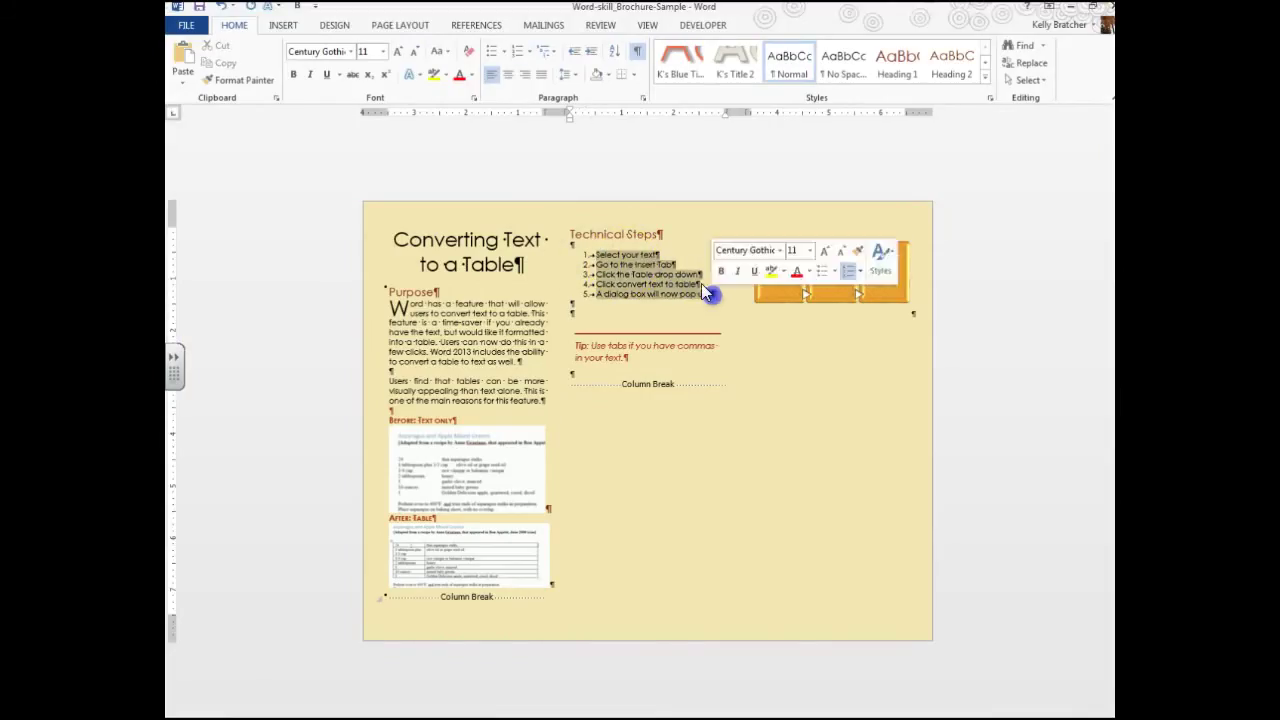
pyautogui.click(494, 54)
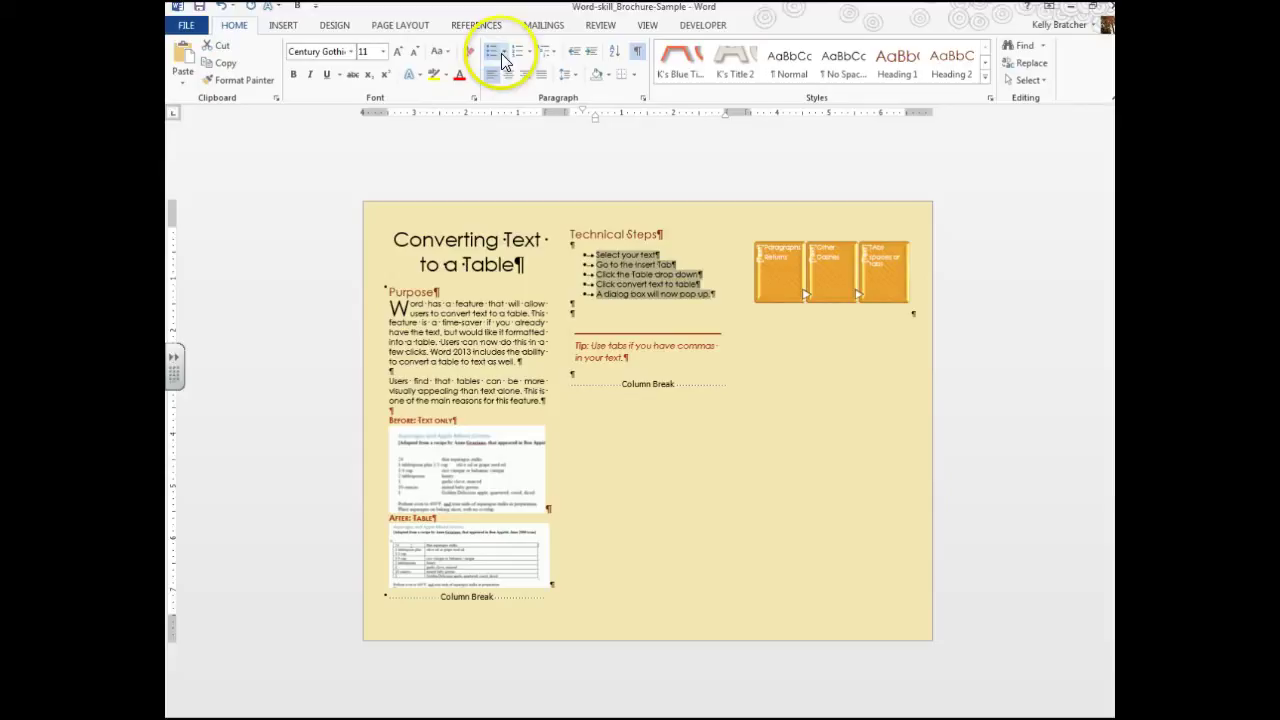
pyautogui.click(503, 55)
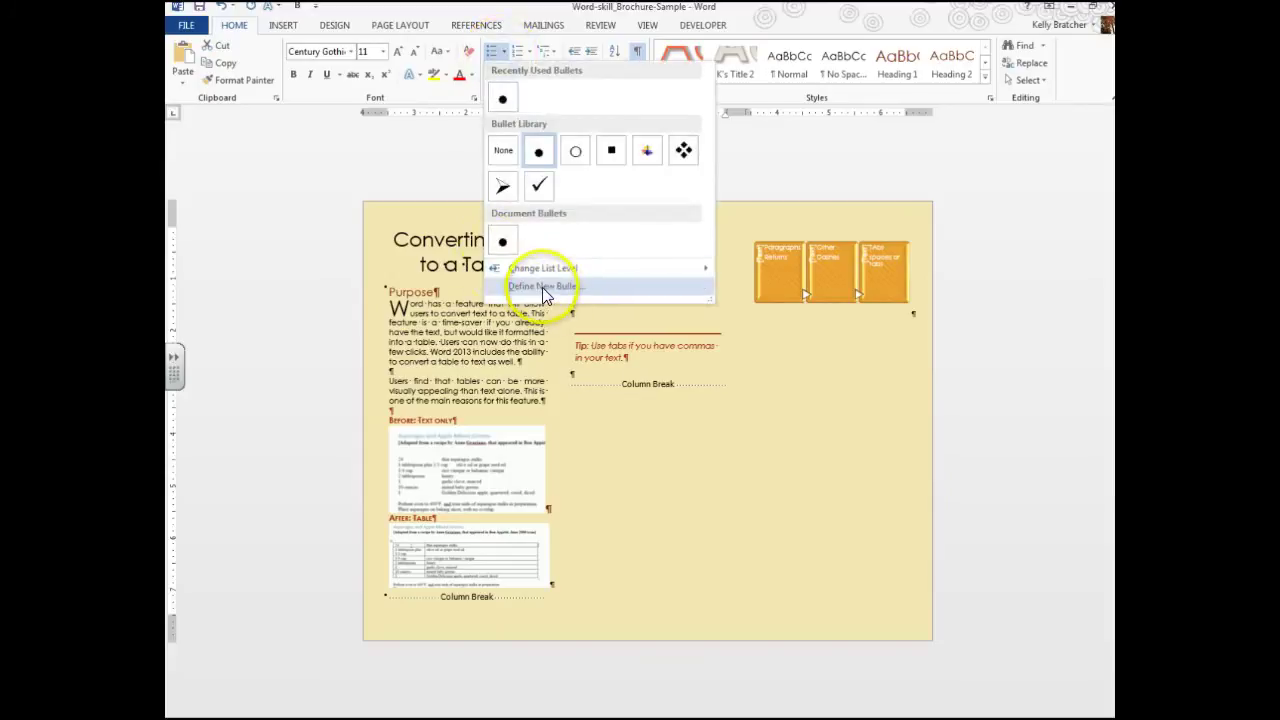
pyautogui.click(509, 52)
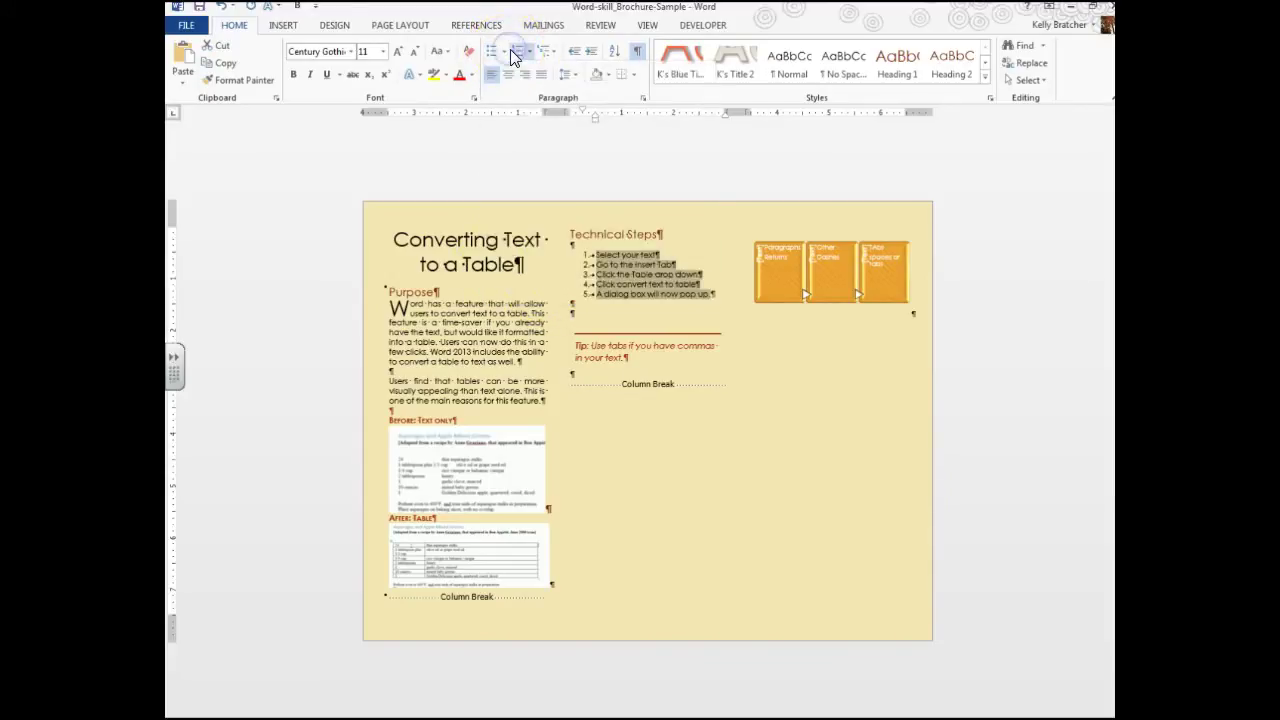
# - Add a period after 'pop up' in step 5 and start an indented sub-line beneath it
pyautogui.click(624, 271)
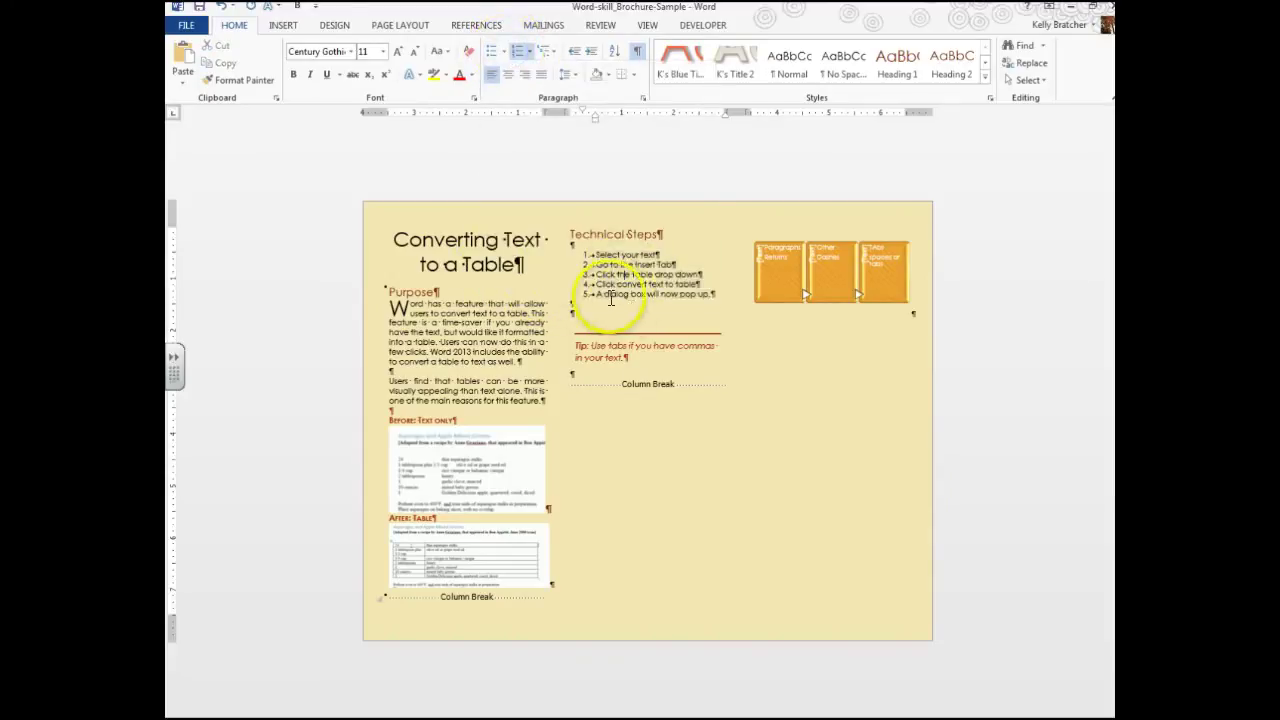
pyautogui.moveTo(596, 294); pyautogui.dragTo(695, 302)
pyautogui.click(706, 296)
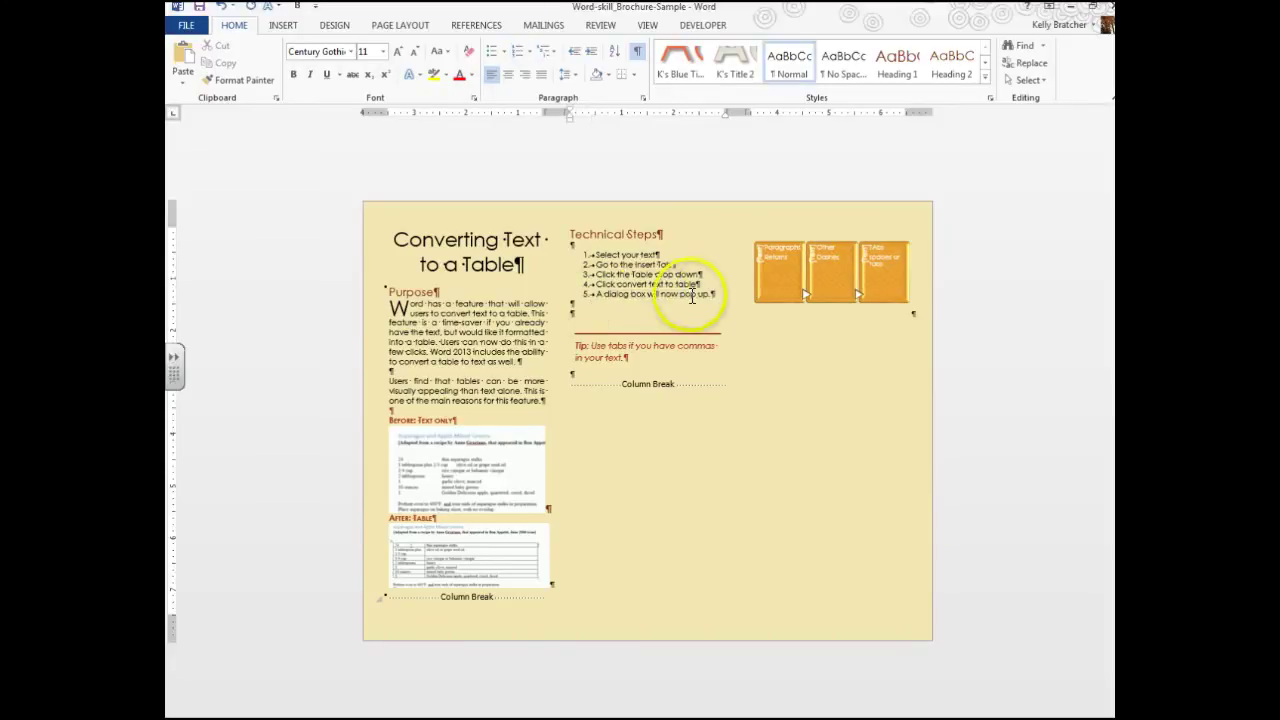
pyautogui.click(706, 298)
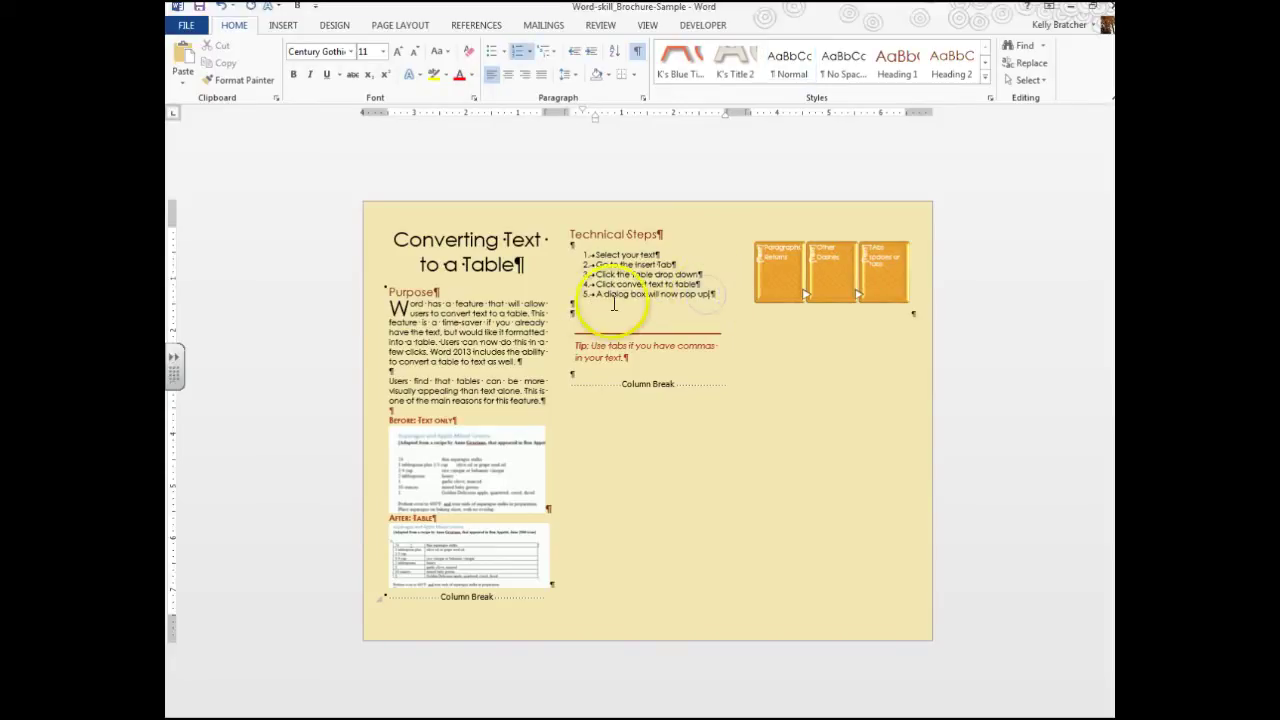
pyautogui.click(696, 307)
pyautogui.write('.')
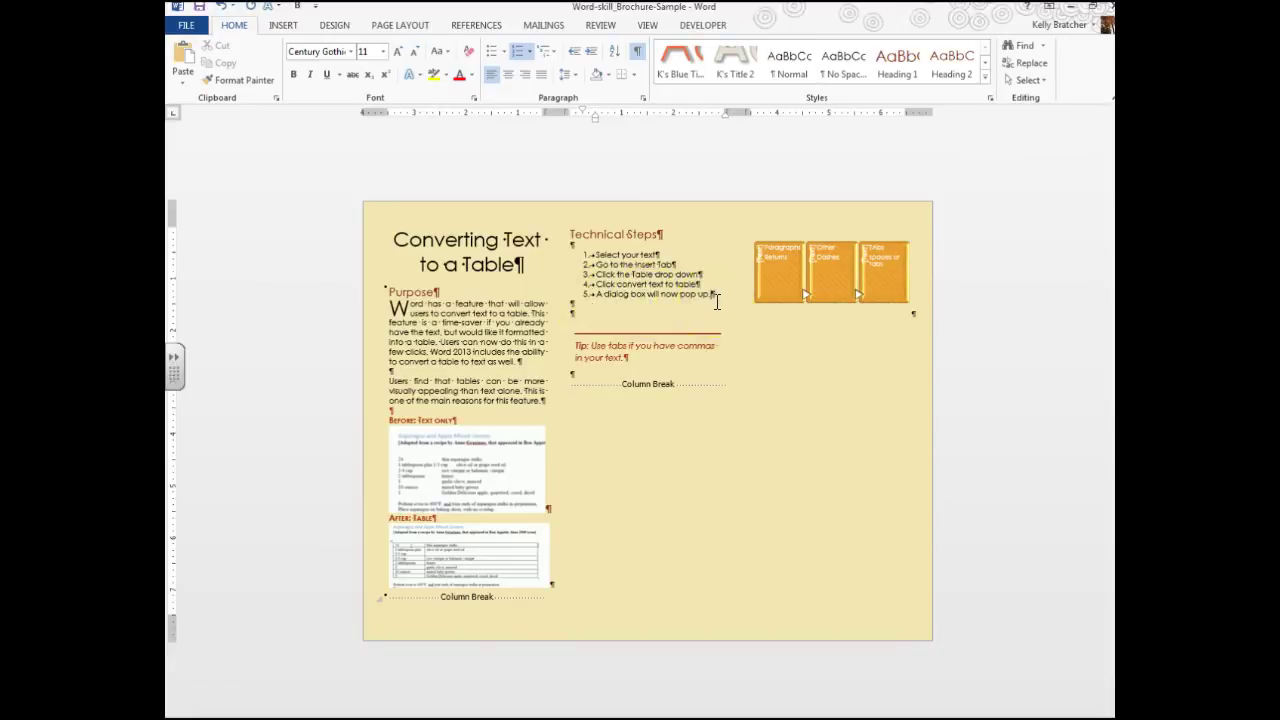
pyautogui.press('Return')
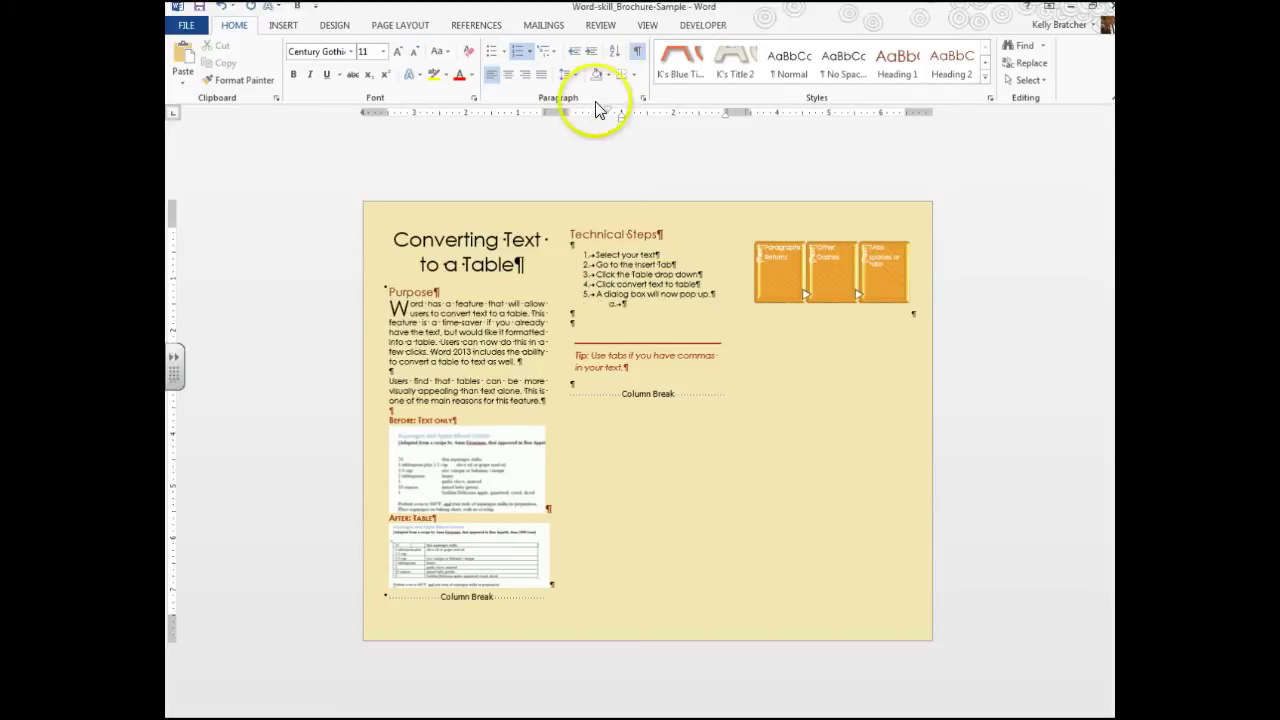
pyautogui.hotkey('shift', 'Tab')
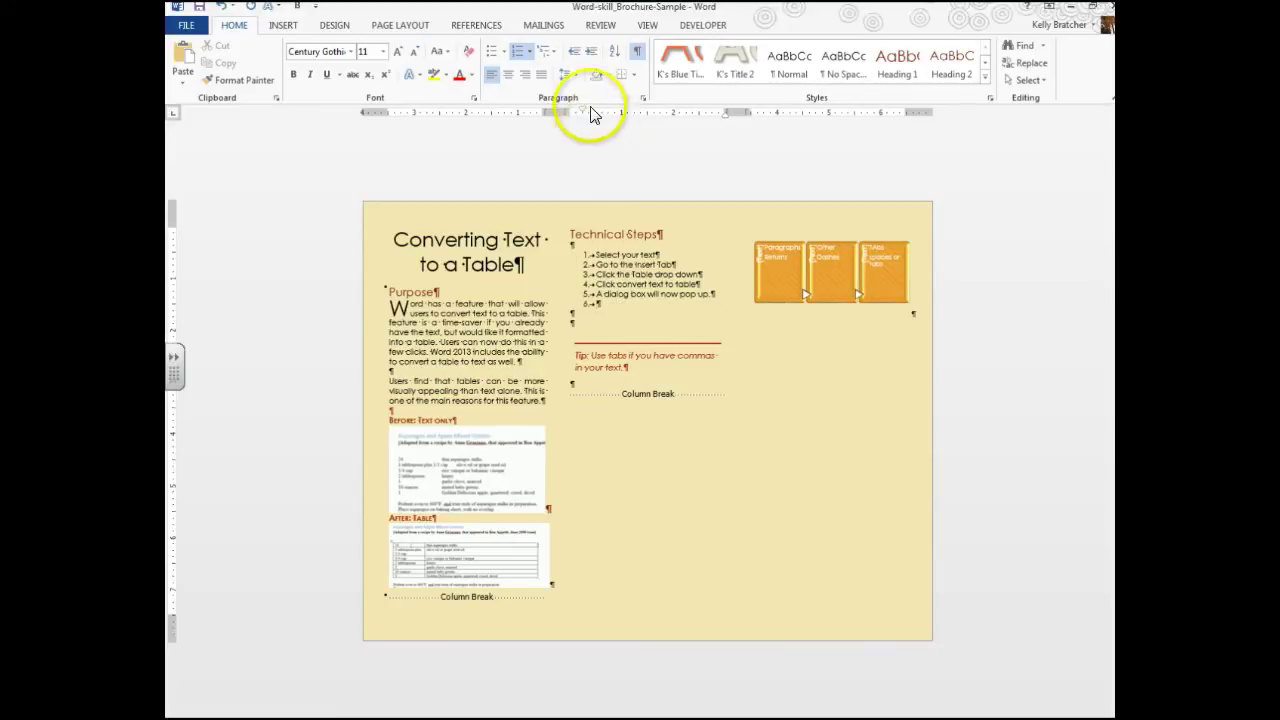
pyautogui.click(588, 49)
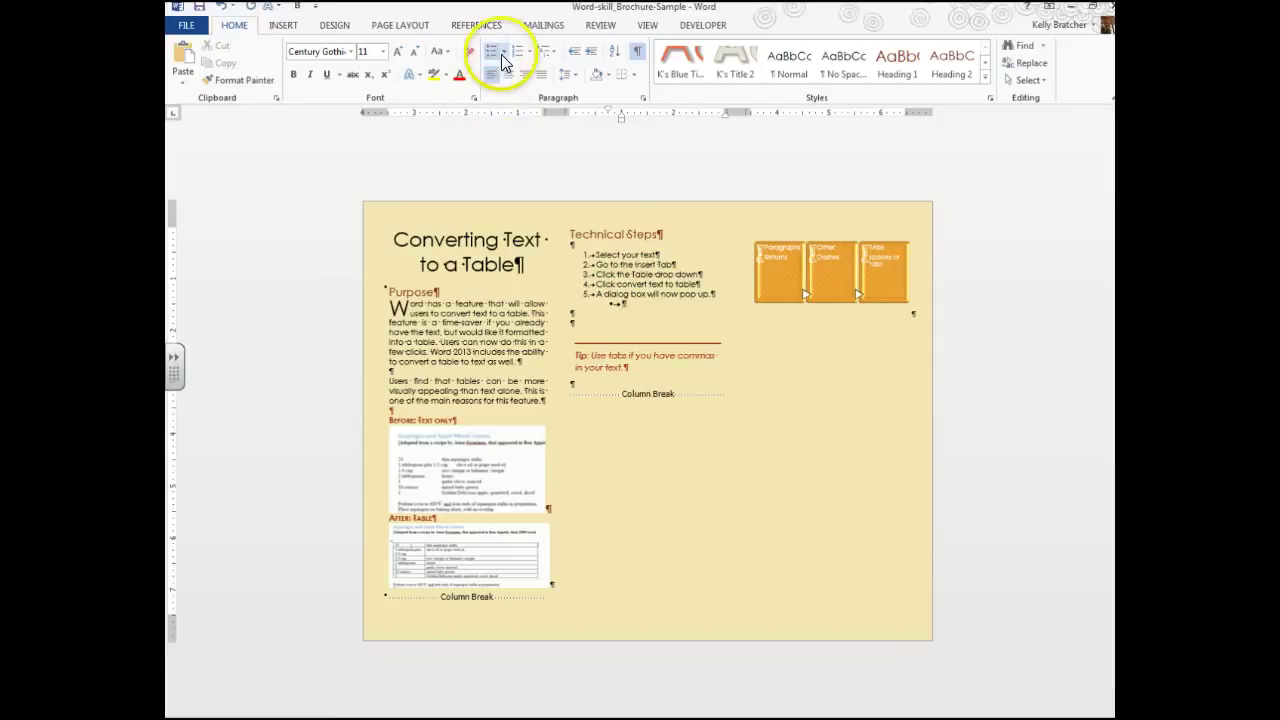
pyautogui.click(503, 51)
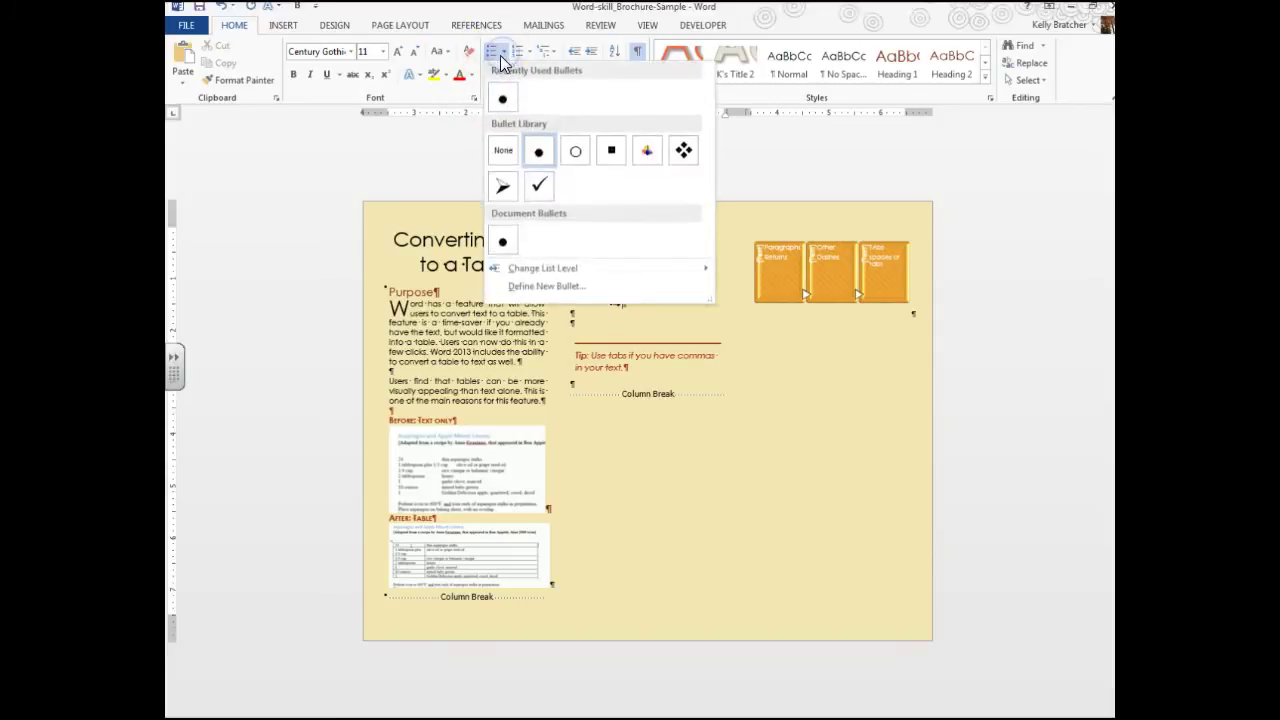
pyautogui.click(541, 285)
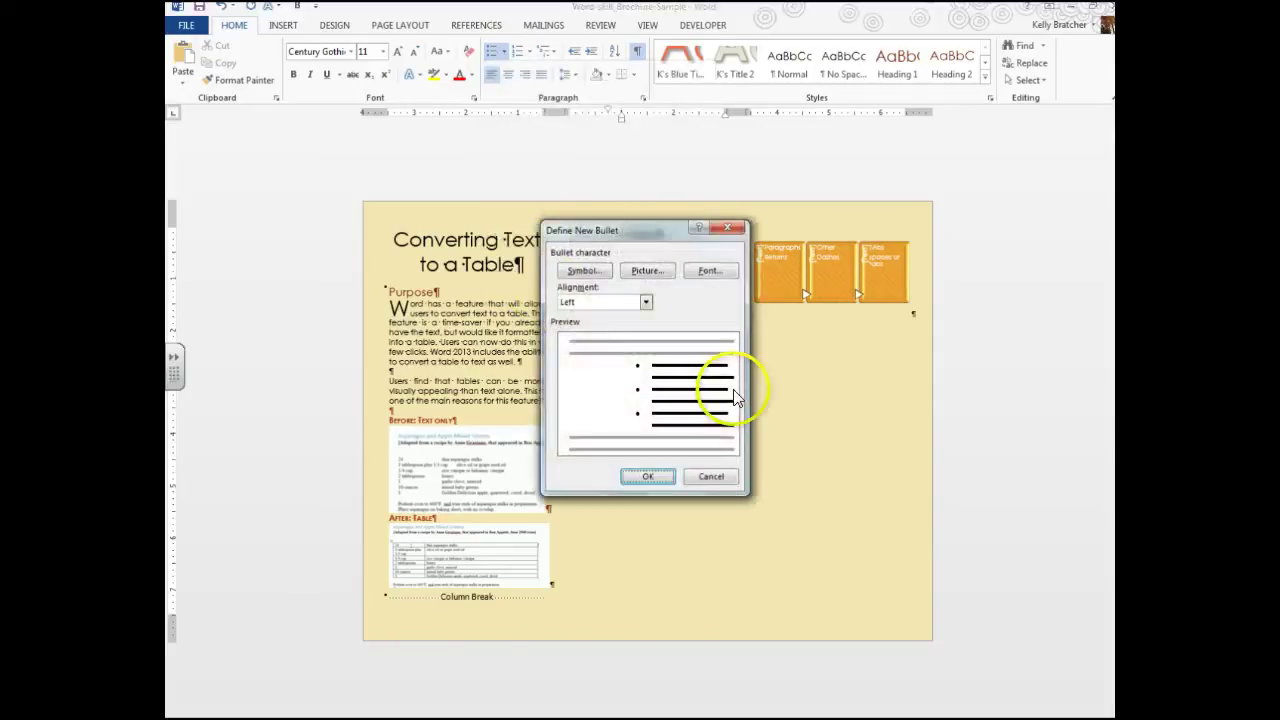
pyautogui.click(646, 270)
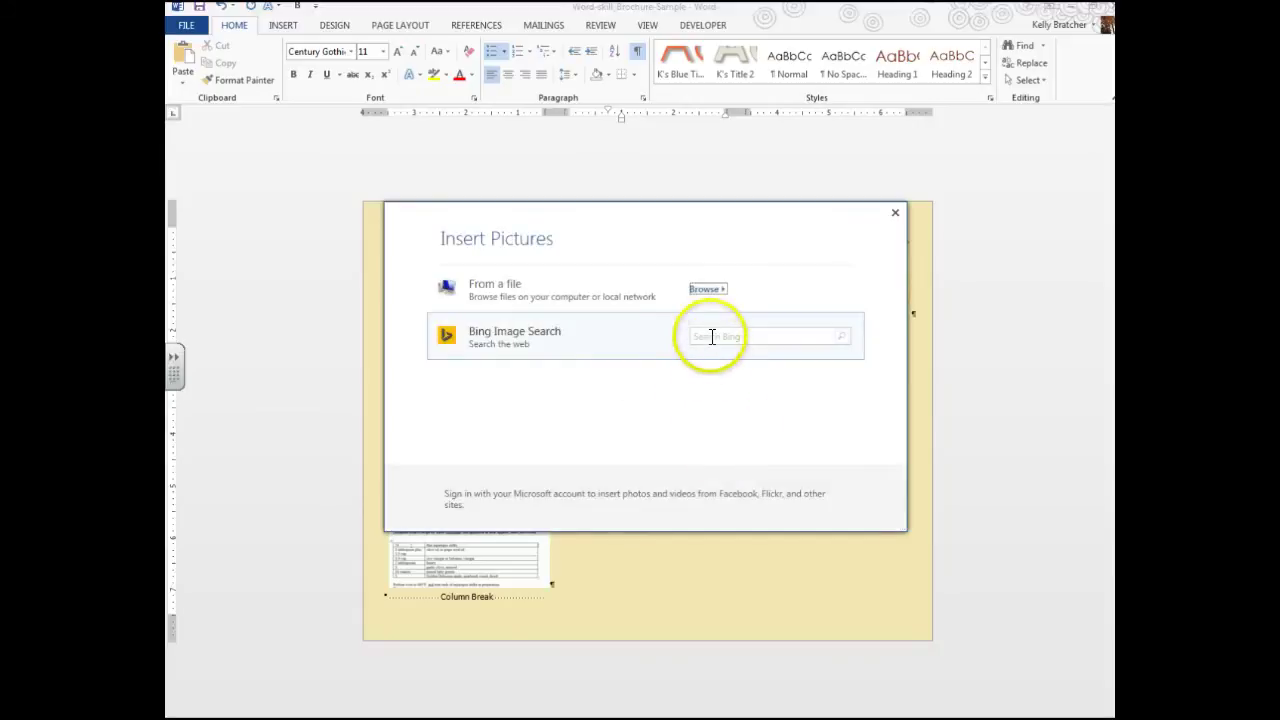
pyautogui.click(707, 337)
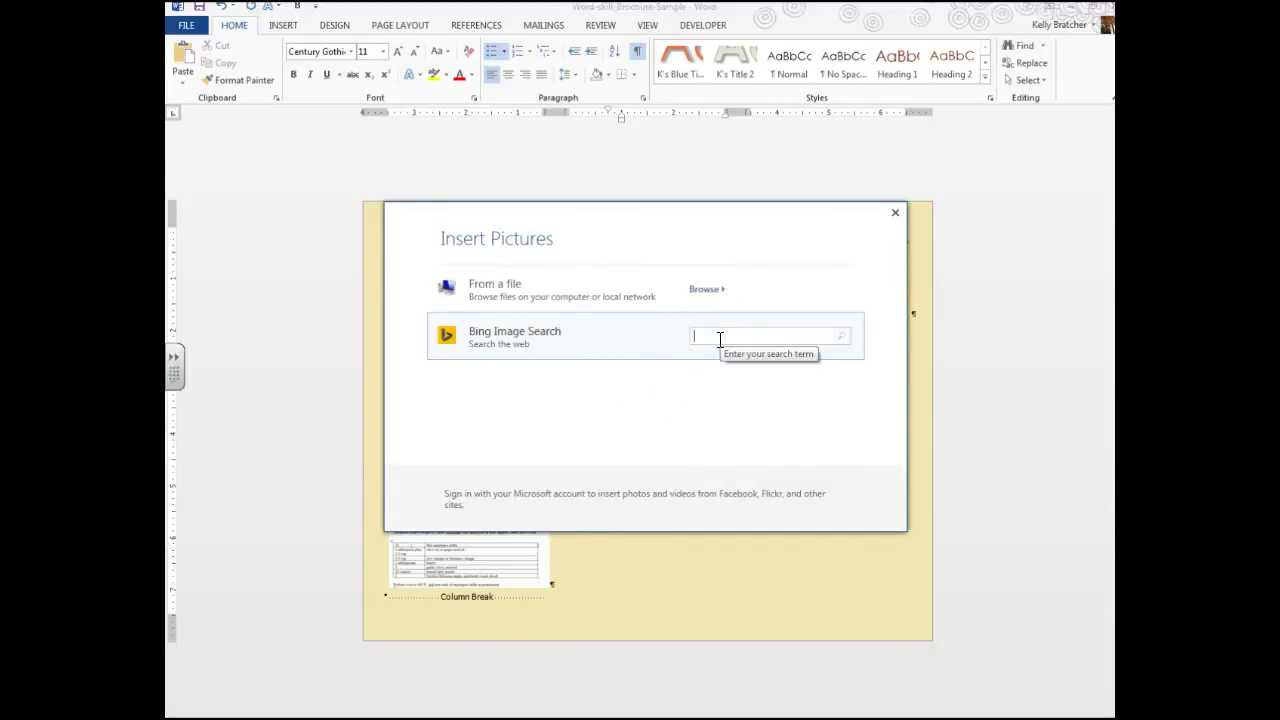
pyautogui.click(895, 212)
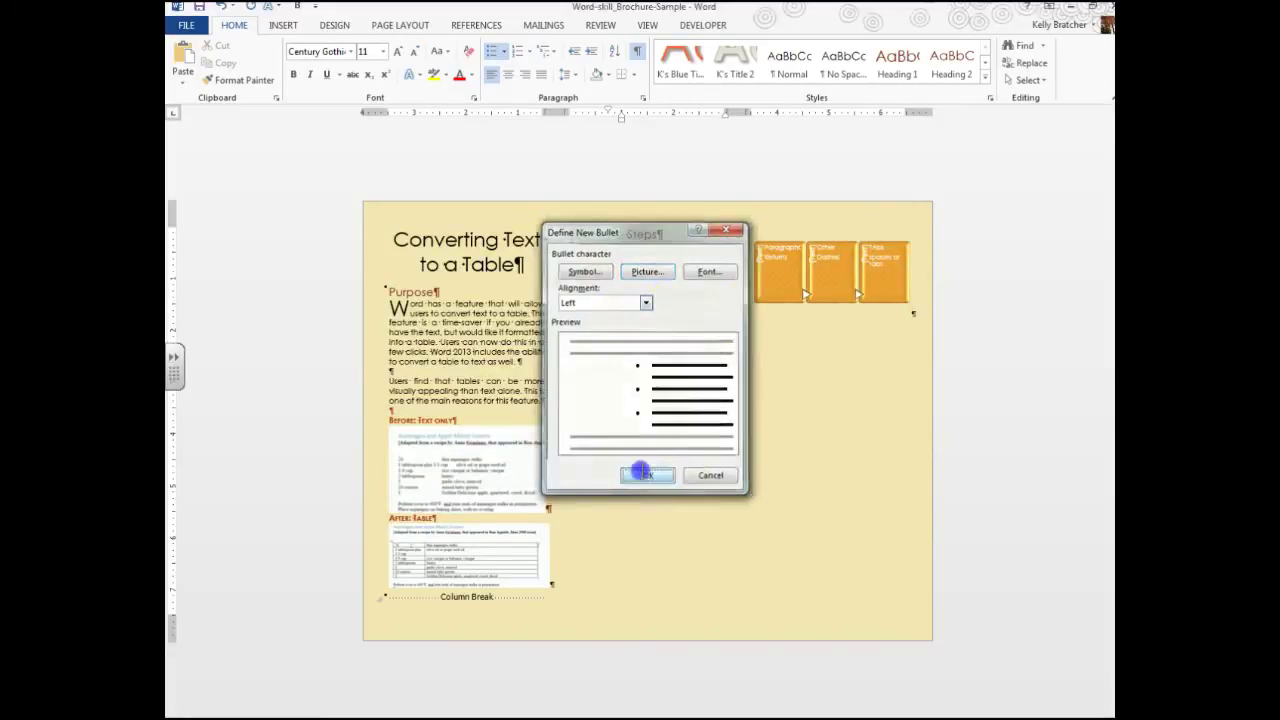
pyautogui.click(642, 476)
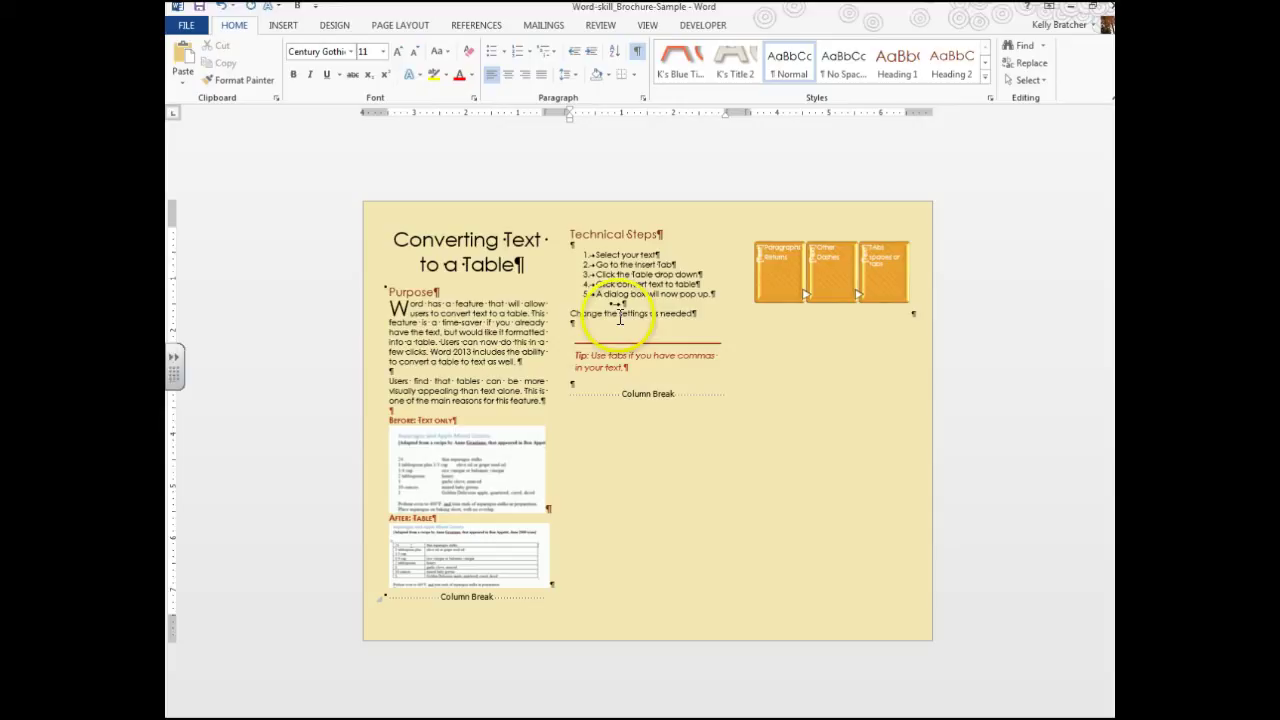
# - Join 'Change the settings as needed' onto the empty bullet line under step 5, then start a new line
pyautogui.click(570, 314)
pyautogui.press('BackSpace')
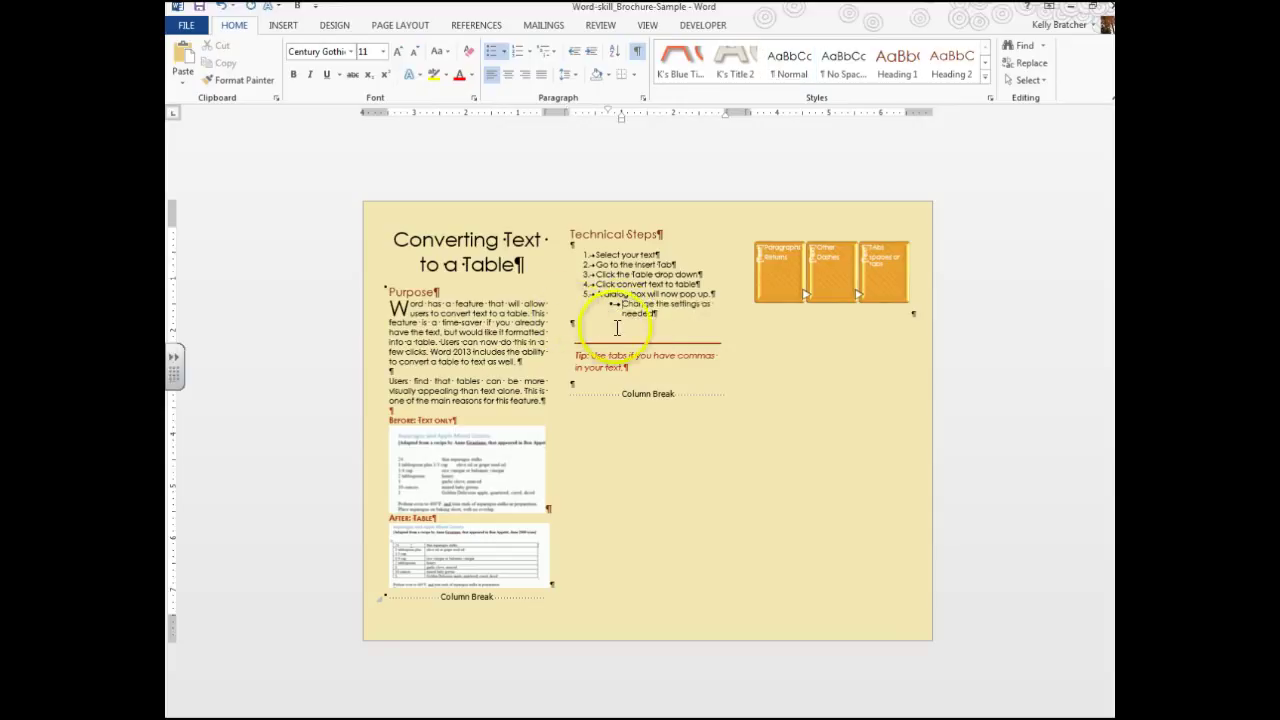
pyautogui.click(672, 314)
pyautogui.press('Return')
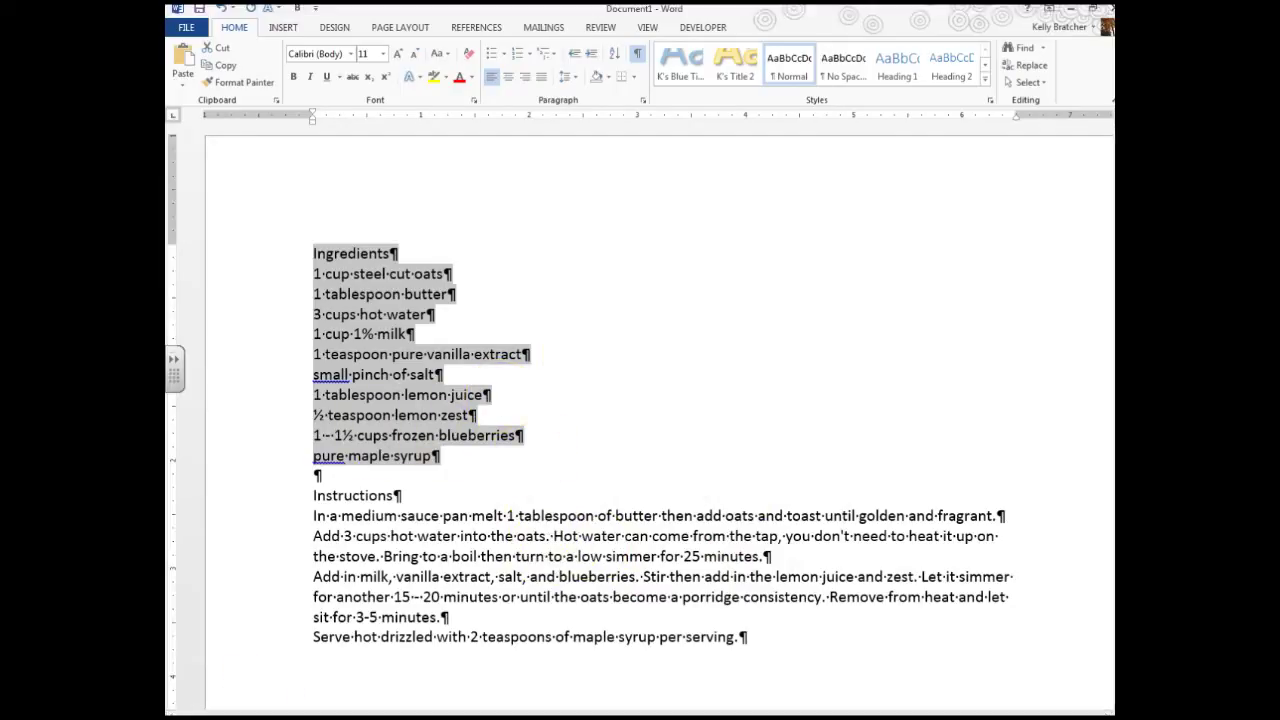
# - Select the oatmeal ingredient list and capture it with Snipping Tool, closing the clip without saving
pyautogui.click(449, 457)
pyautogui.moveTo(449, 457); pyautogui.dragTo(273, 253)
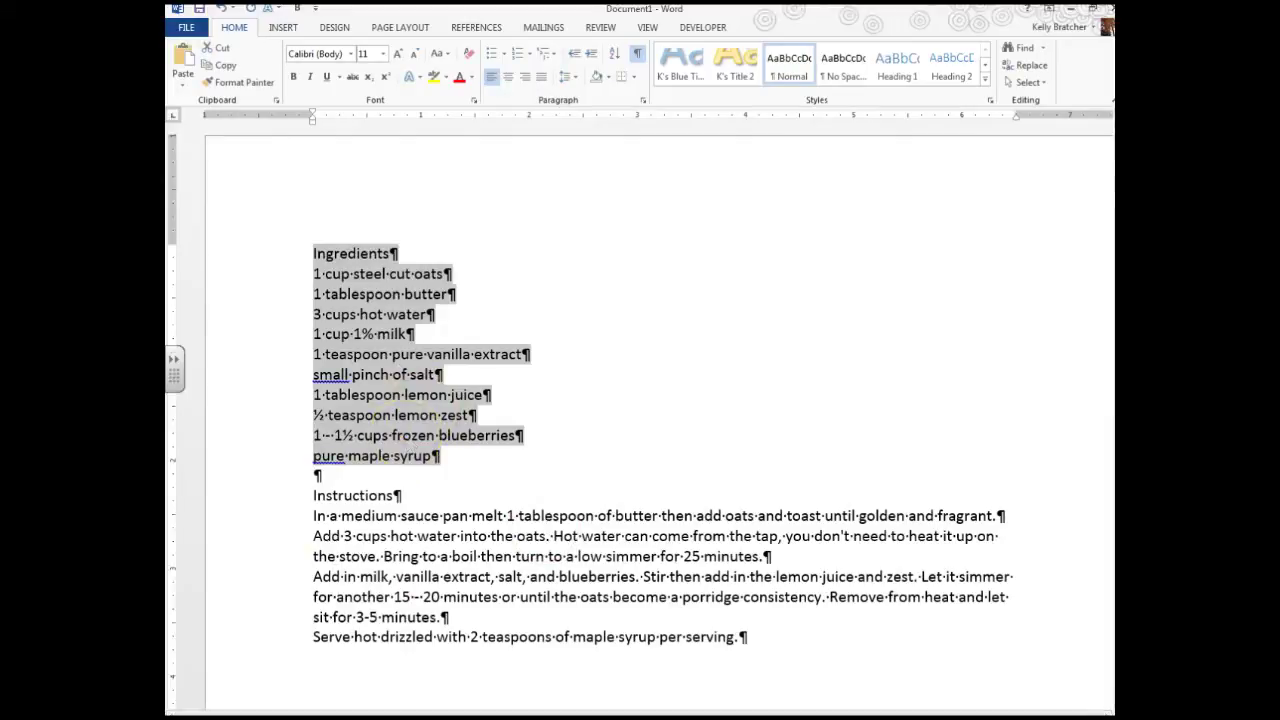
pyautogui.press('super')
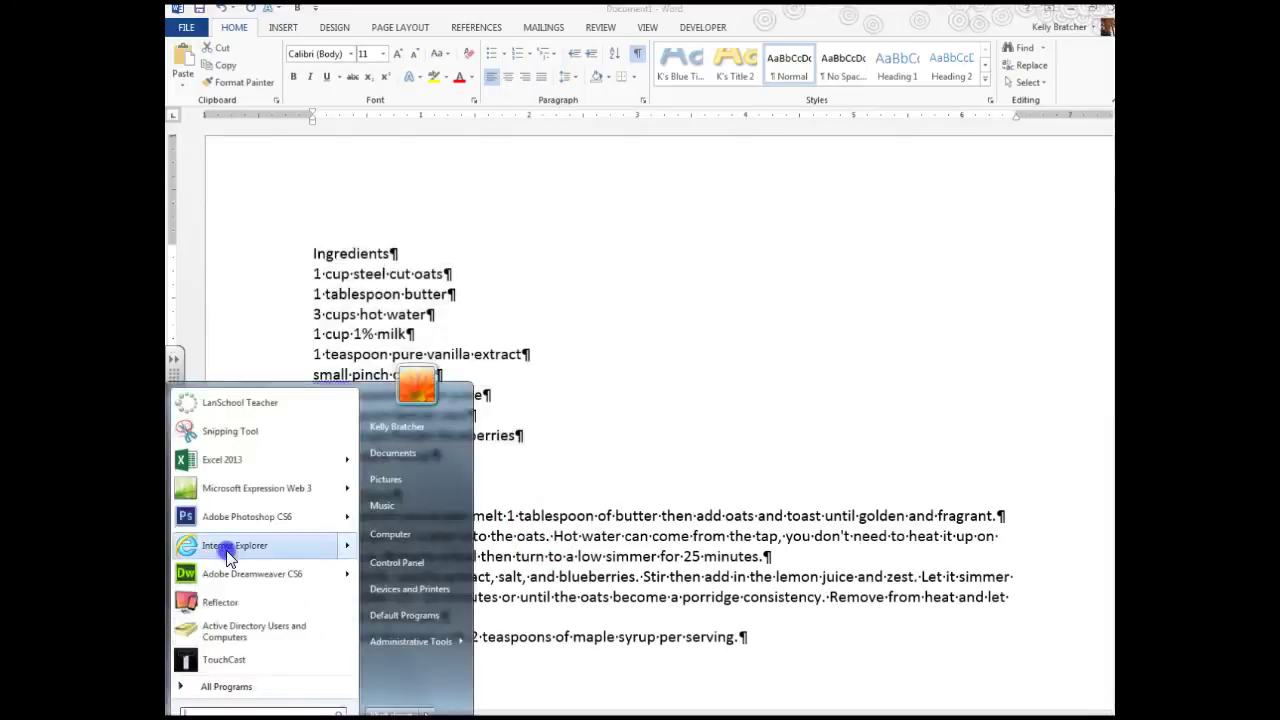
pyautogui.click(216, 434)
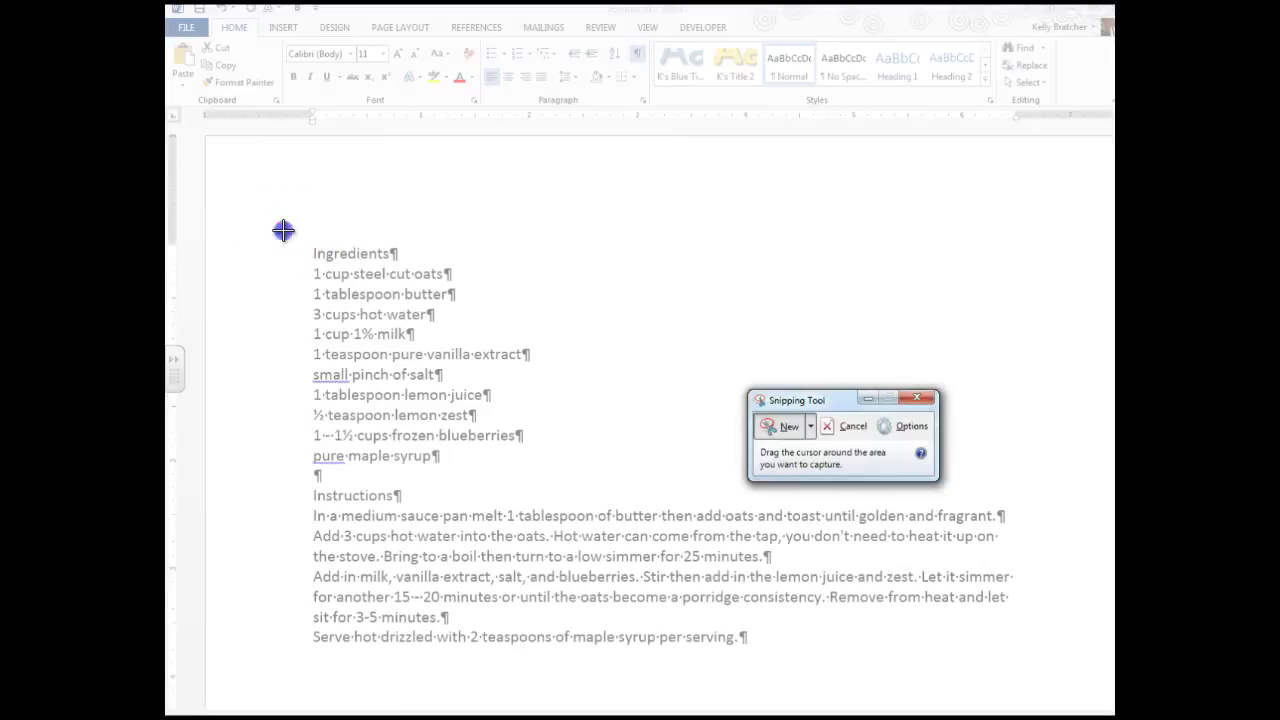
pyautogui.moveTo(283, 229); pyautogui.dragTo(542, 489)
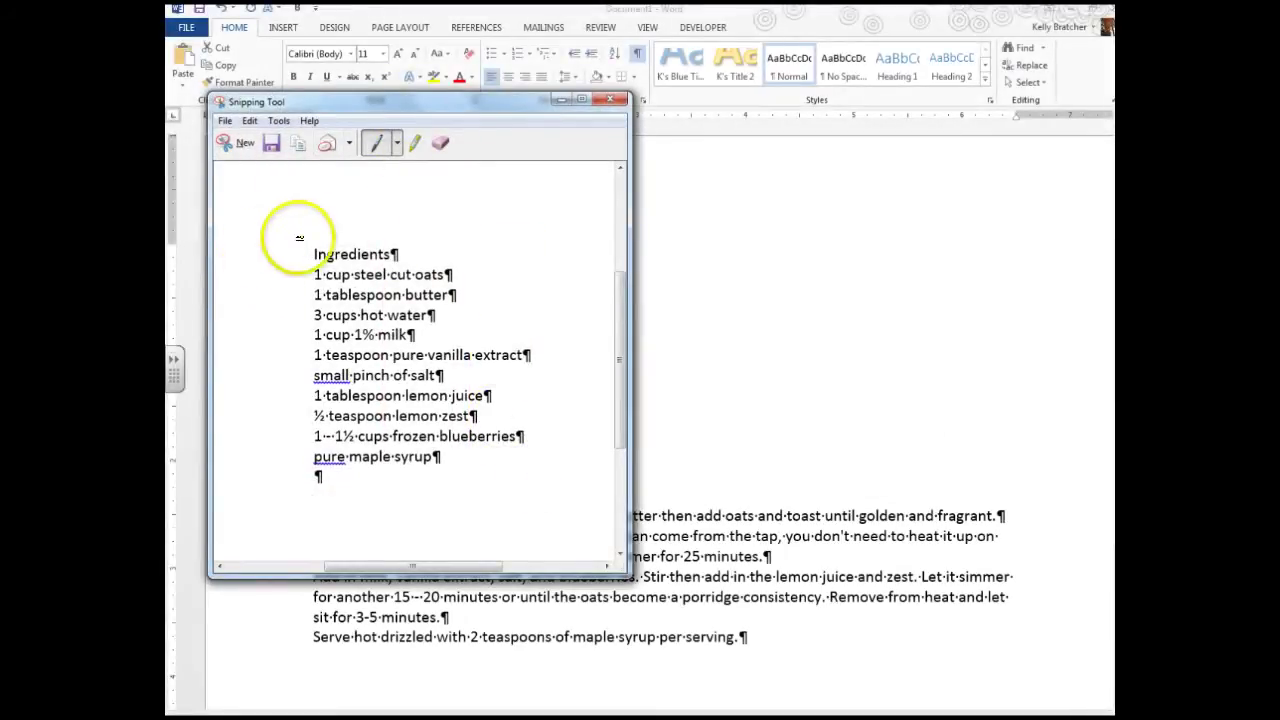
pyautogui.click(609, 99)
pyautogui.click(494, 347)
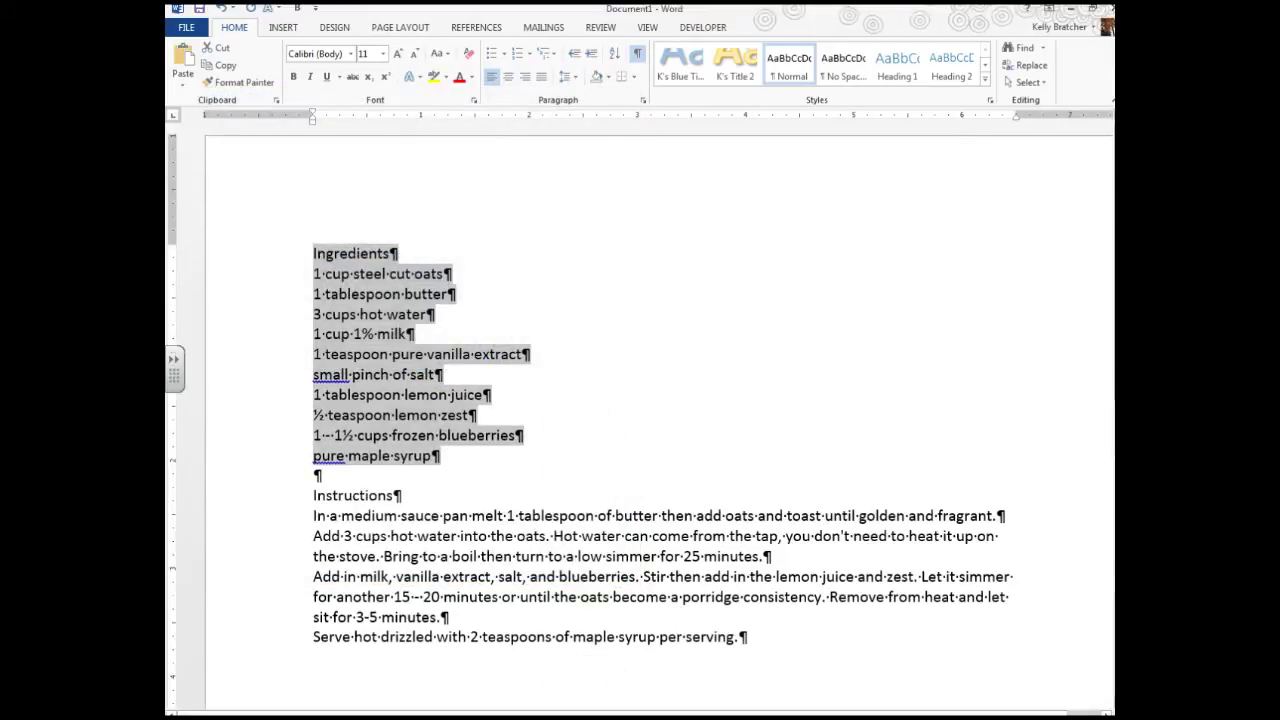
# - Paste the ingredients clip on a new line after the recipe's final 'serving.' instruction
pyautogui.click(478, 637)
pyautogui.scroll(-3, 737, 543)
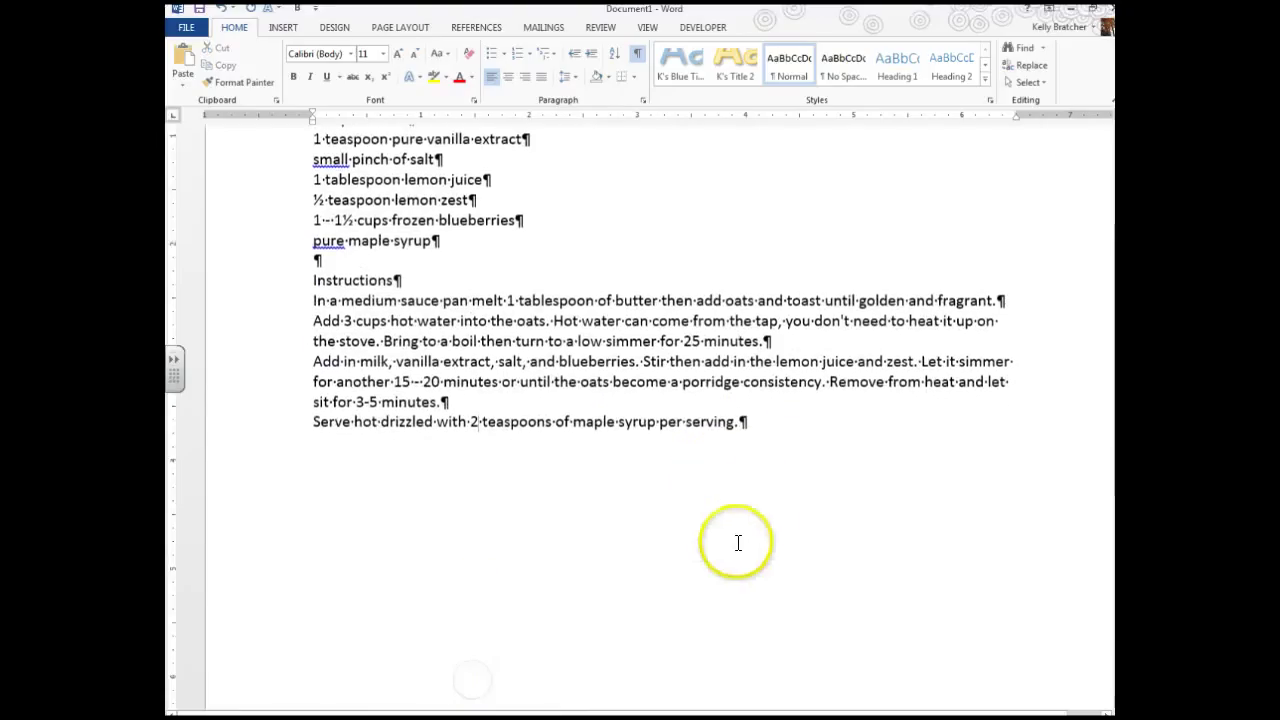
pyautogui.click(745, 416)
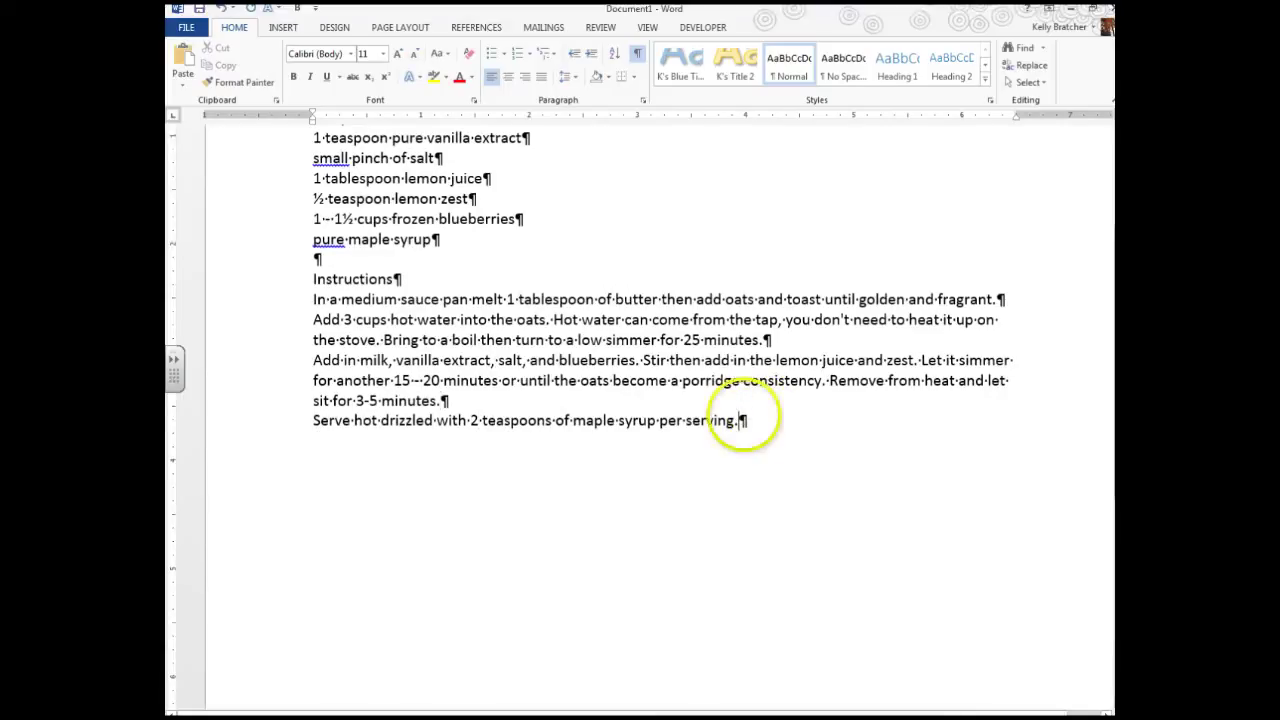
pyautogui.press('Return')
pyautogui.press('Return')
pyautogui.hotkey('ctrl', 'v')
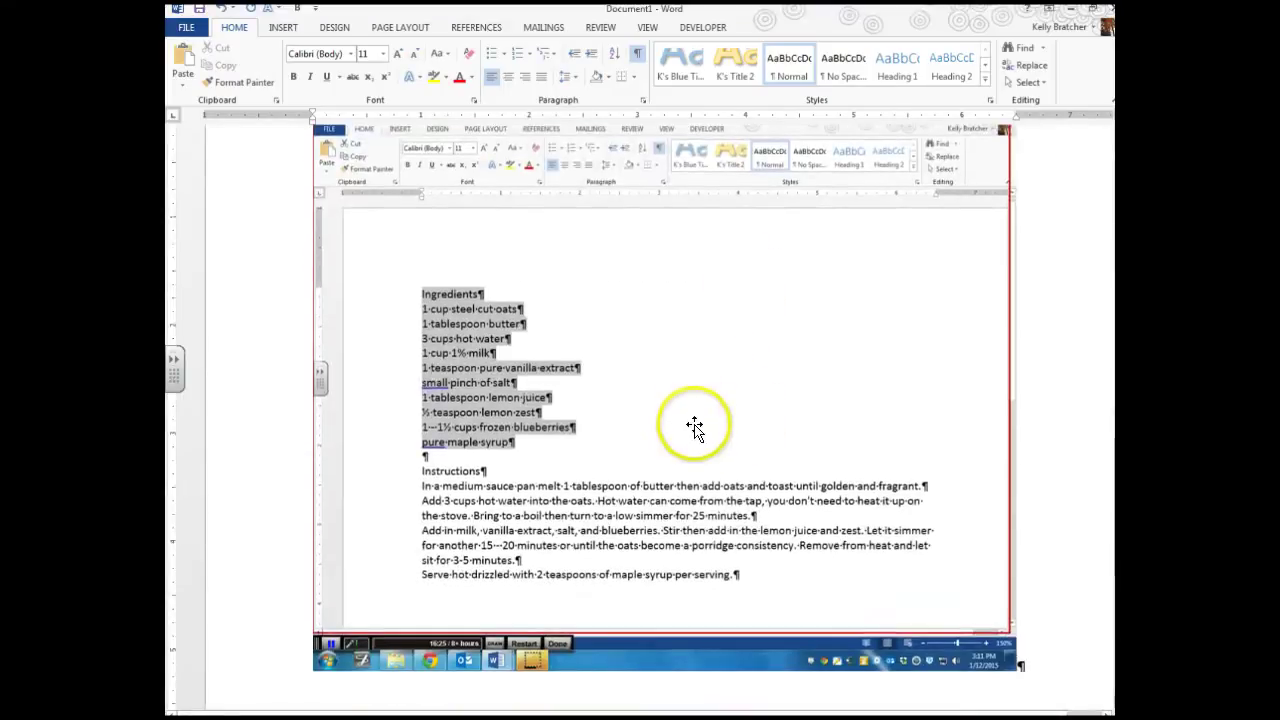
# - Crop the pasted screenshot down to just the ingredient list
pyautogui.click(655, 392)
pyautogui.click(952, 60)
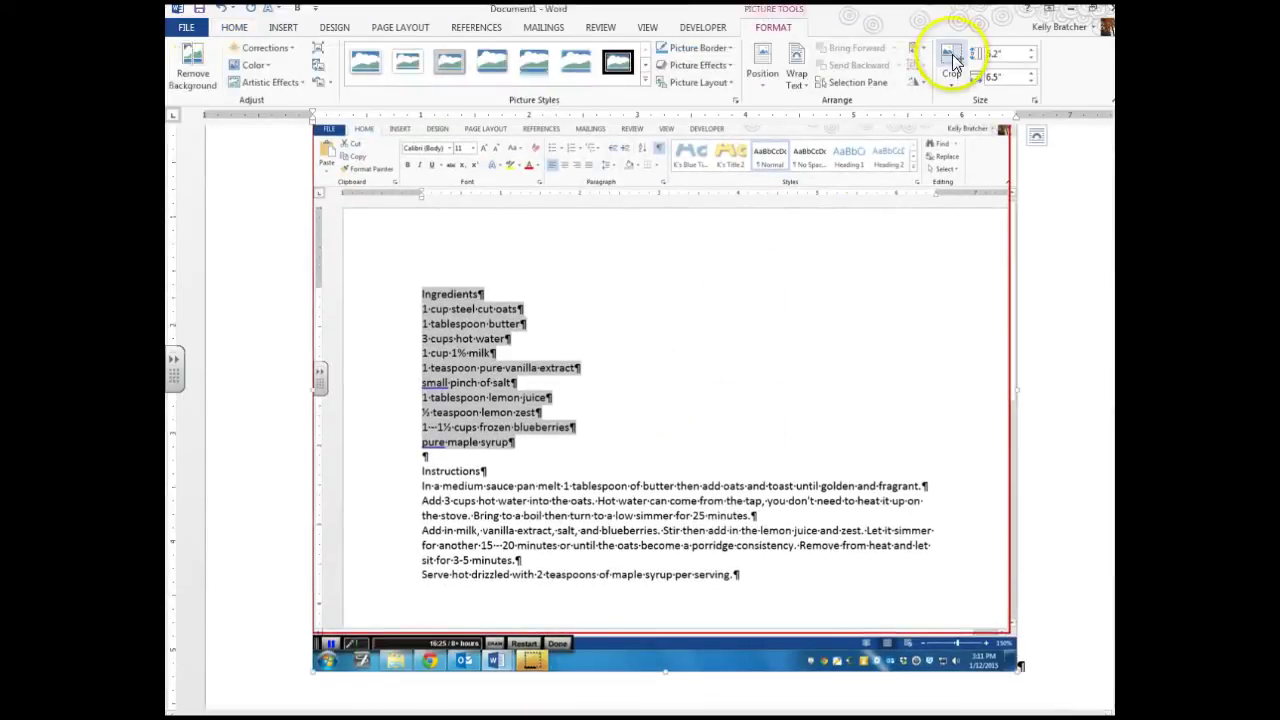
pyautogui.click(953, 60)
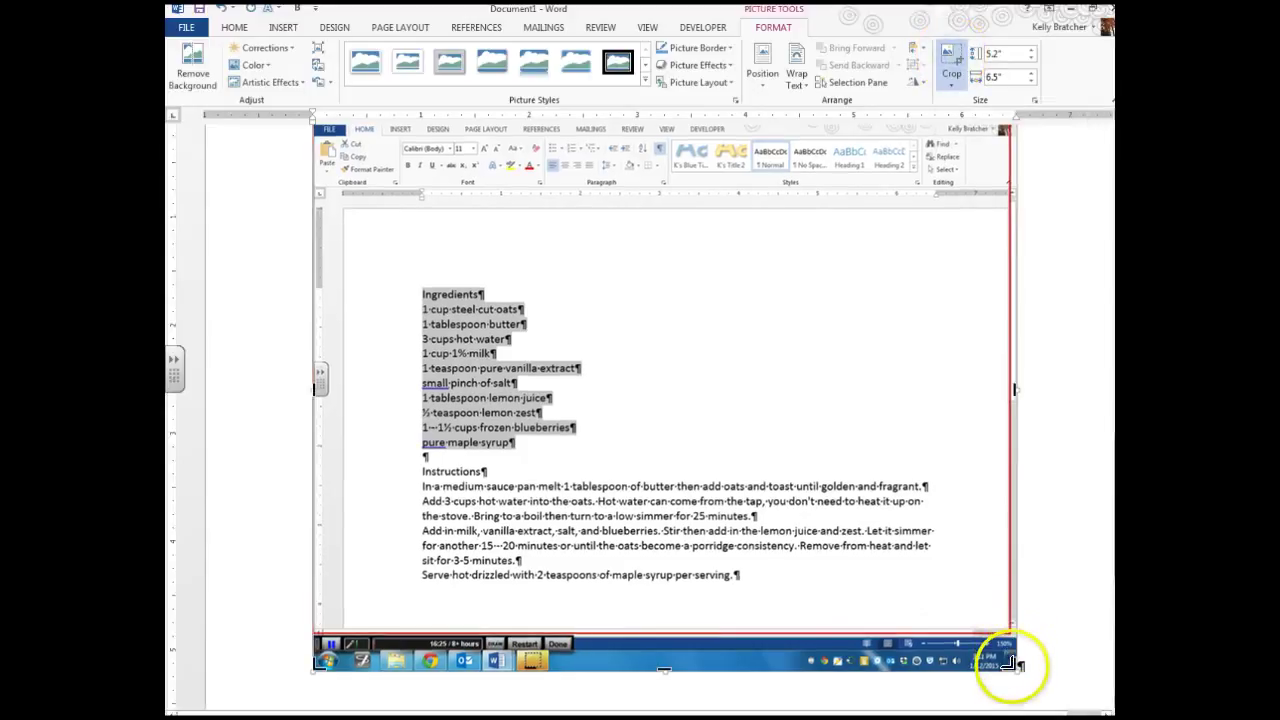
pyautogui.moveTo(1008, 662); pyautogui.dragTo(594, 456)
pyautogui.scroll(-3, 480, 343)
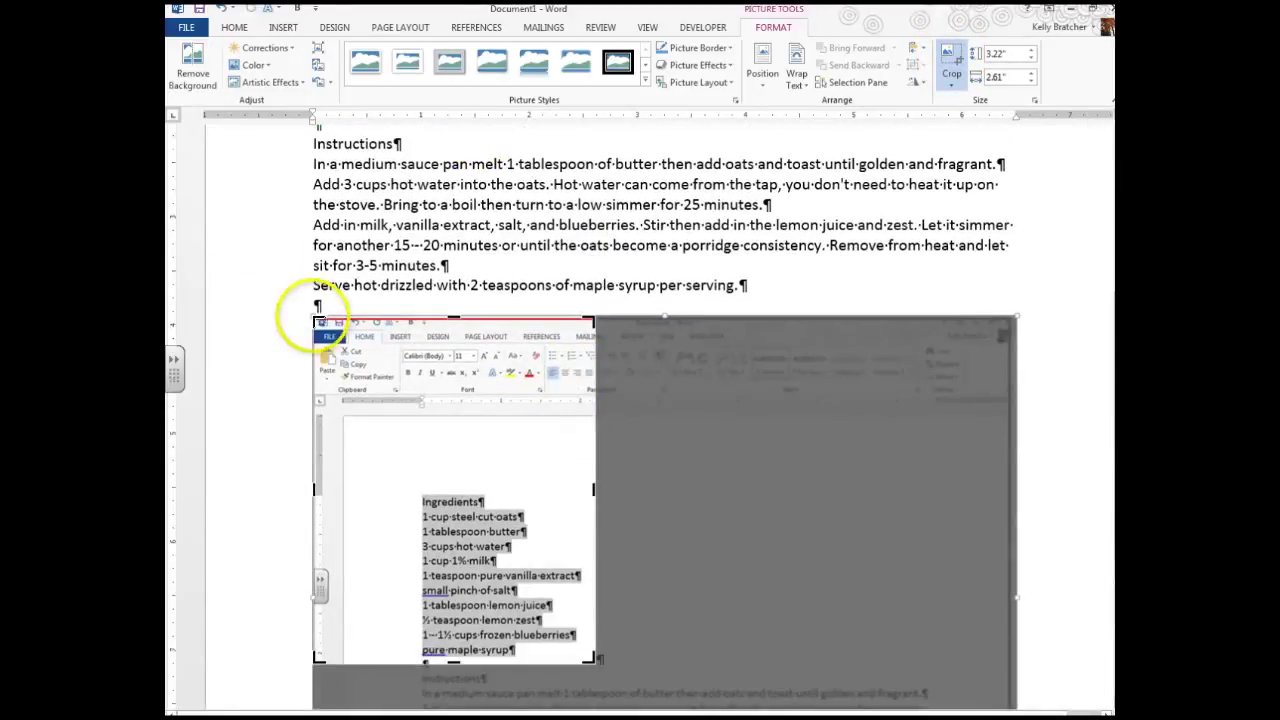
pyautogui.moveTo(315, 318); pyautogui.dragTo(414, 485)
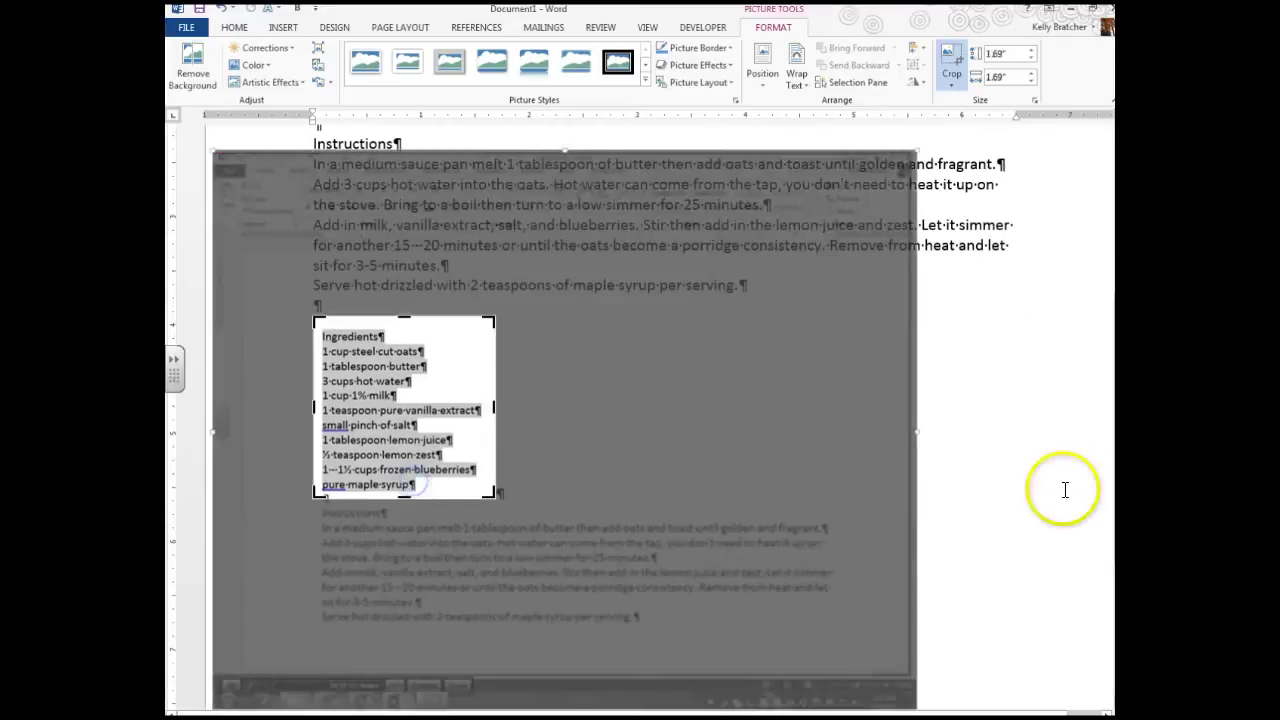
pyautogui.click(1065, 490)
# - Compress the cropped picture, deleting cropped areas, copy it, and return to the brochure
pyautogui.click(425, 400)
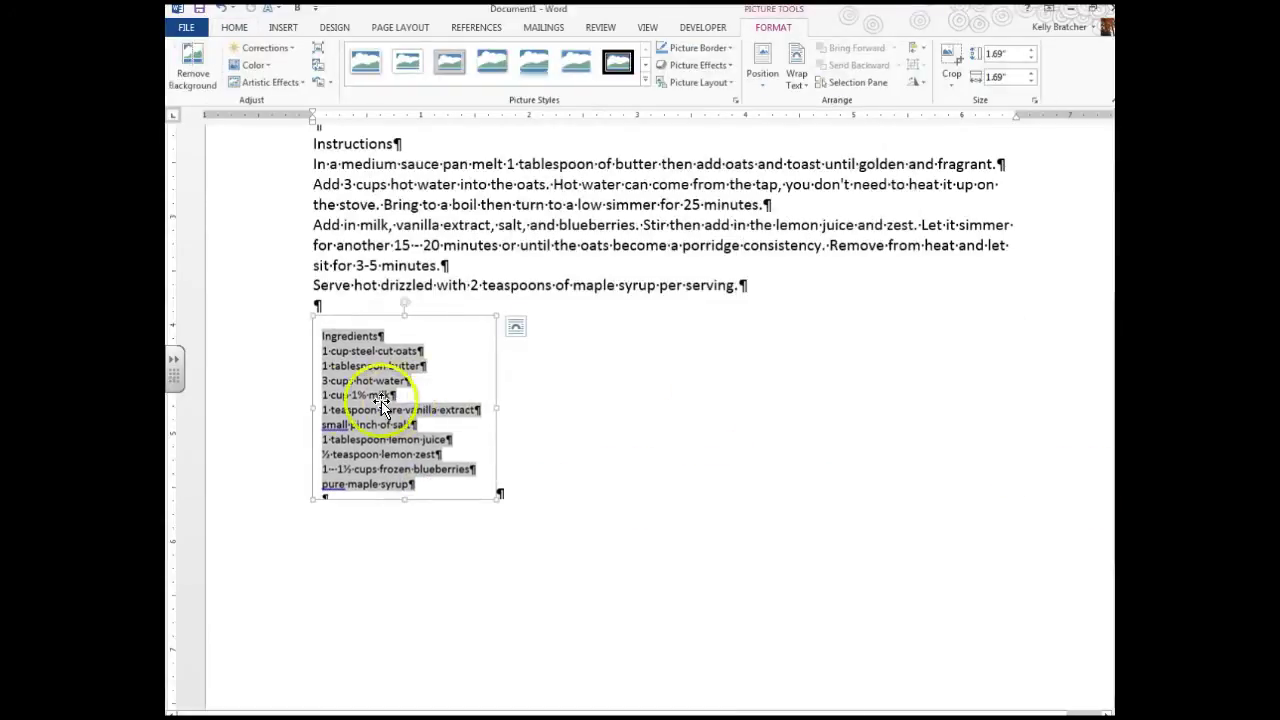
pyautogui.click(318, 57)
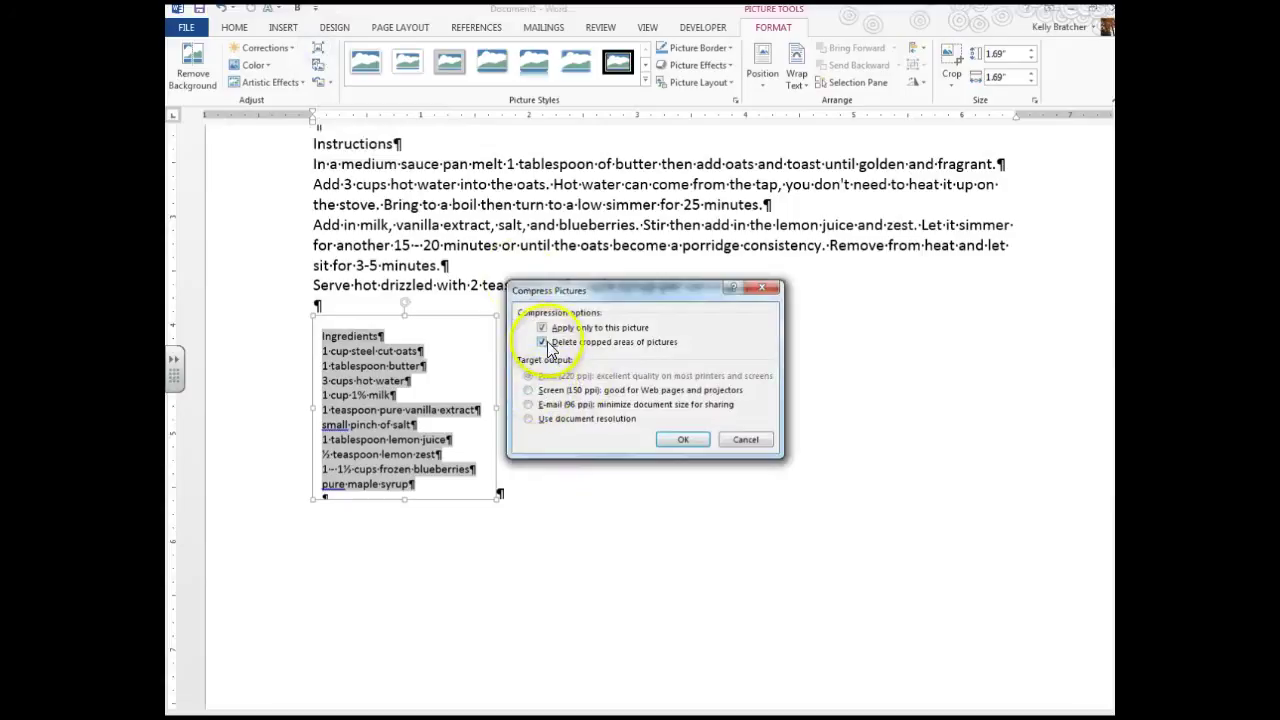
pyautogui.click(680, 440)
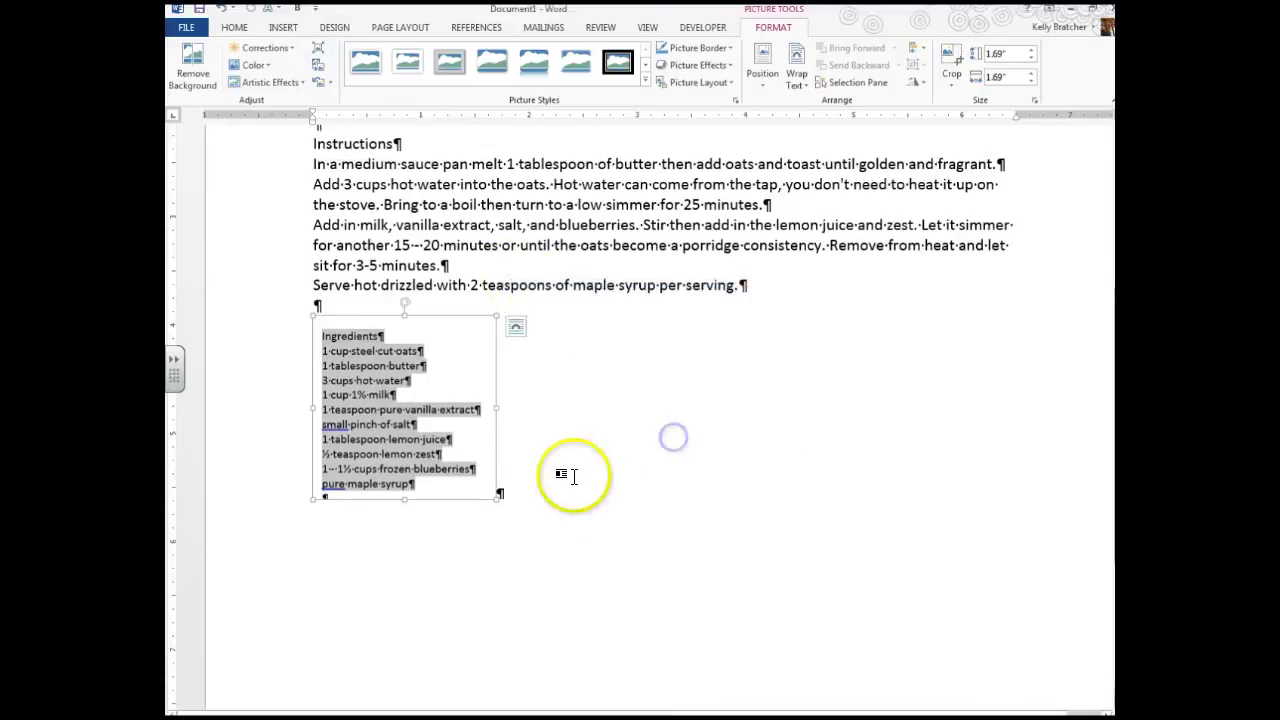
pyautogui.rightClick(402, 420)
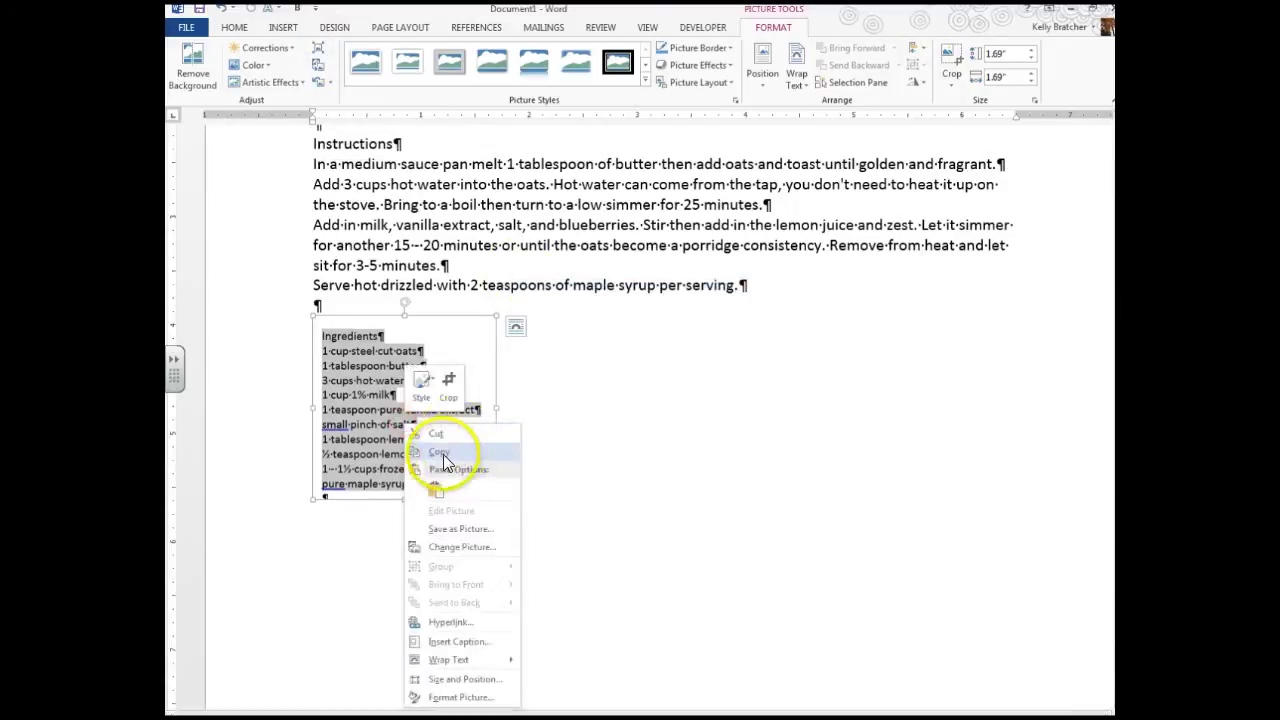
pyautogui.click(441, 452)
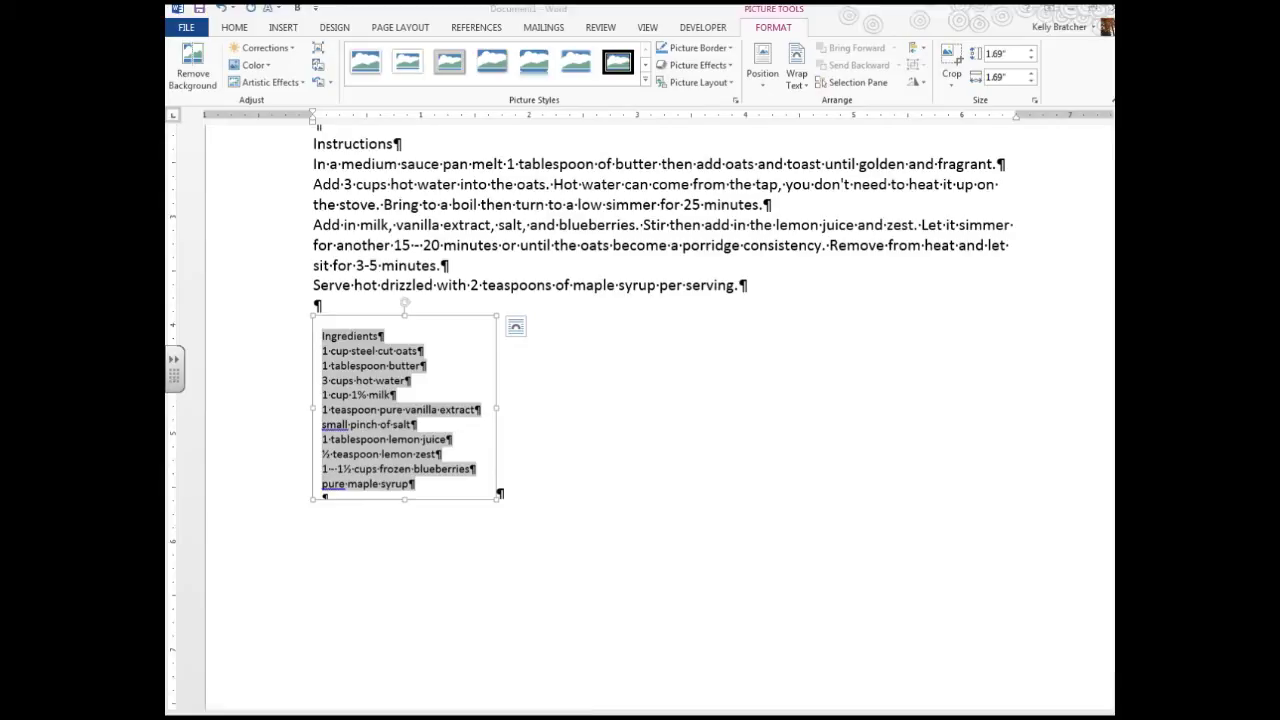
pyautogui.moveTo(418, 716)
pyautogui.click(372, 670)
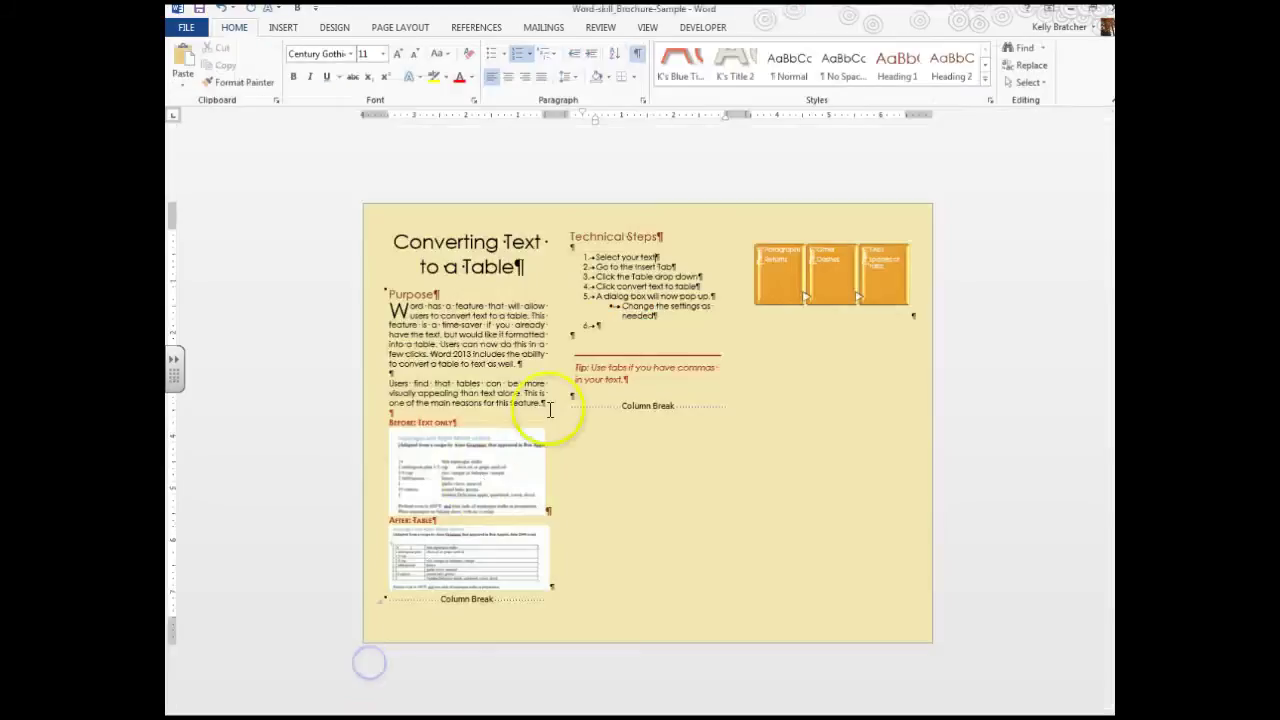
# - Add an empty sub-level line under step 1 and shift its indent left on the ruler
pyautogui.click(652, 257)
pyautogui.press('Return')
pyautogui.click(580, 283)
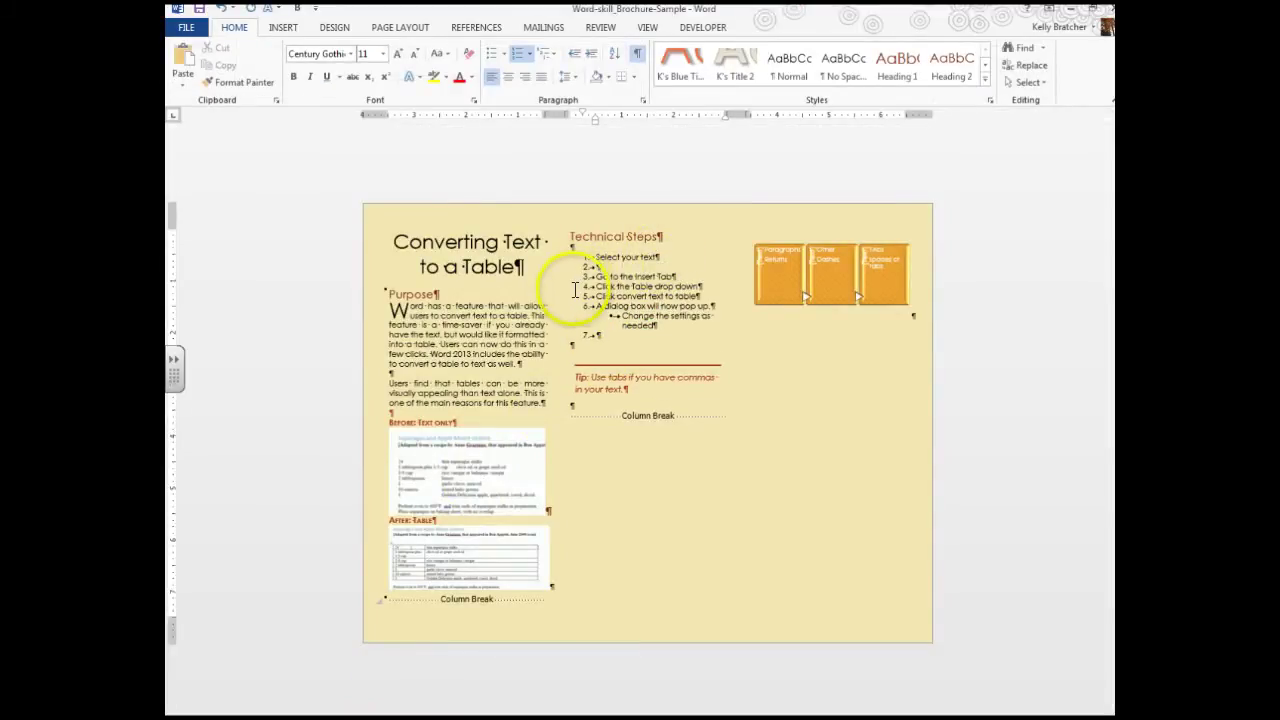
pyautogui.click(588, 267)
pyautogui.press('Tab')
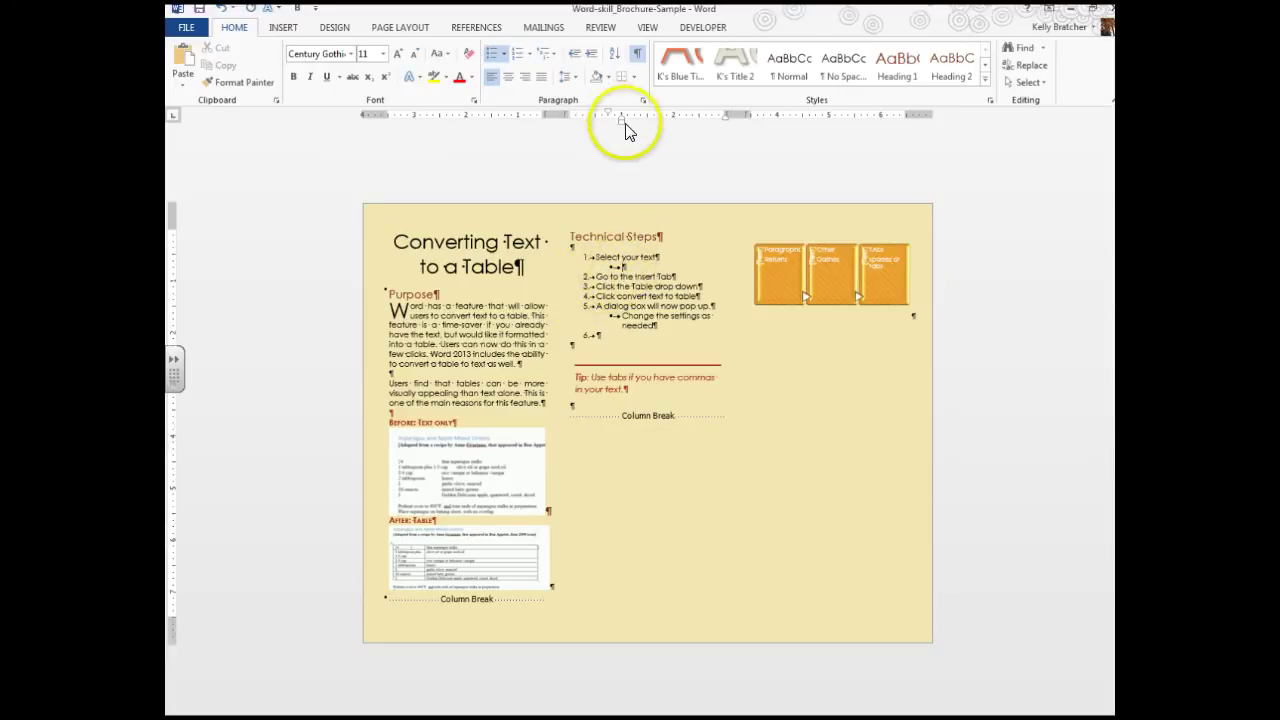
pyautogui.moveTo(621, 121); pyautogui.dragTo(601, 125)
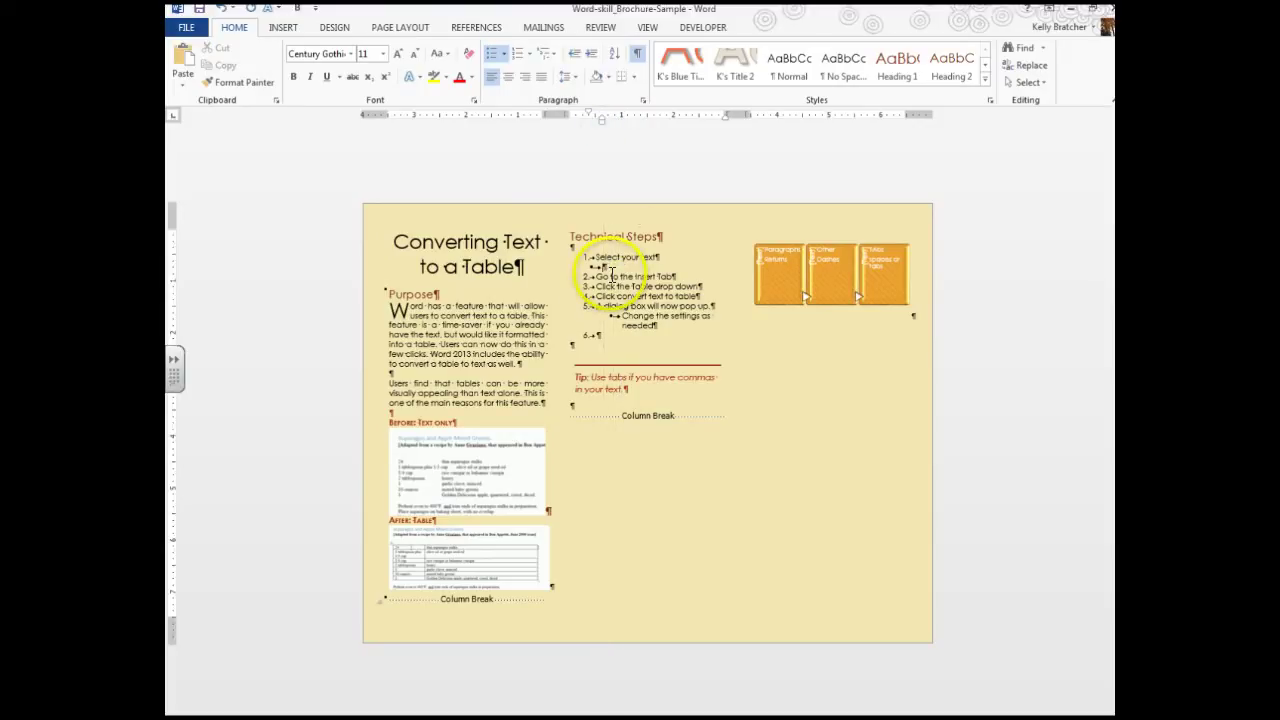
# - Paste the ingredients picture under step 1, then add an empty step after 'Go to the Insert Tab'
pyautogui.hotkey('ctrl', 'v')
pyautogui.click(620, 312)
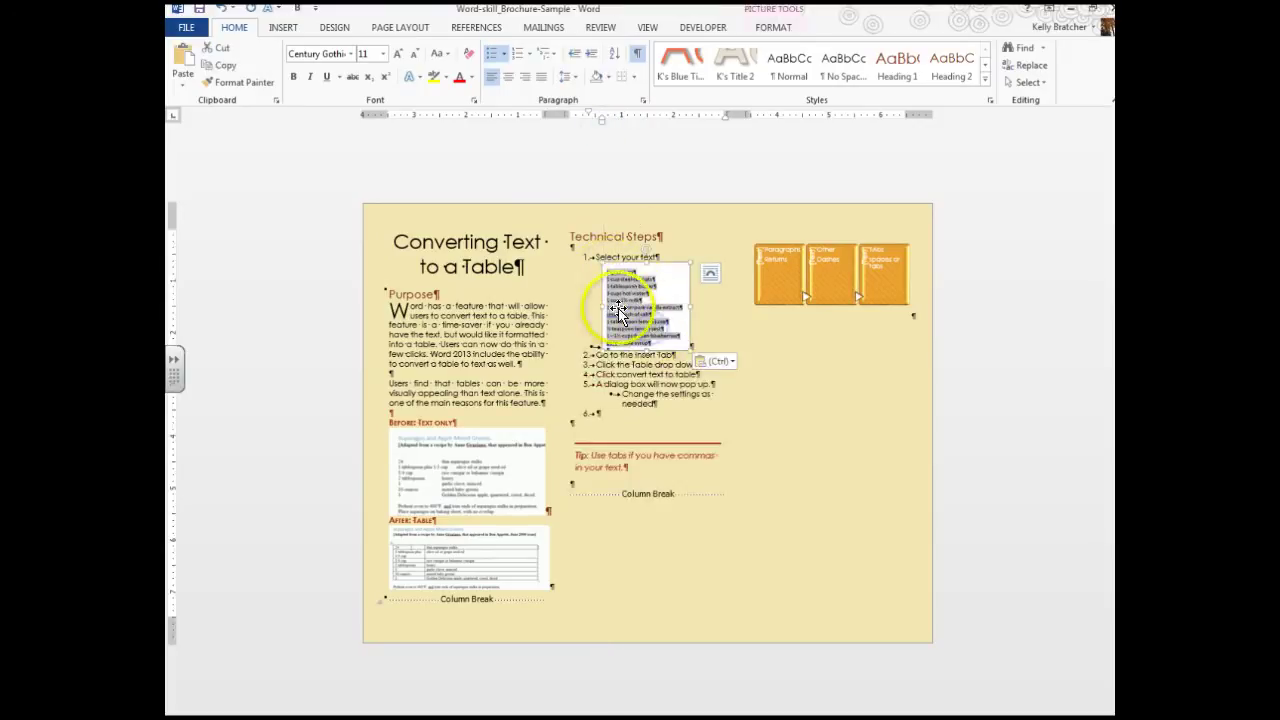
pyautogui.moveTo(620, 312); pyautogui.dragTo(617, 340)
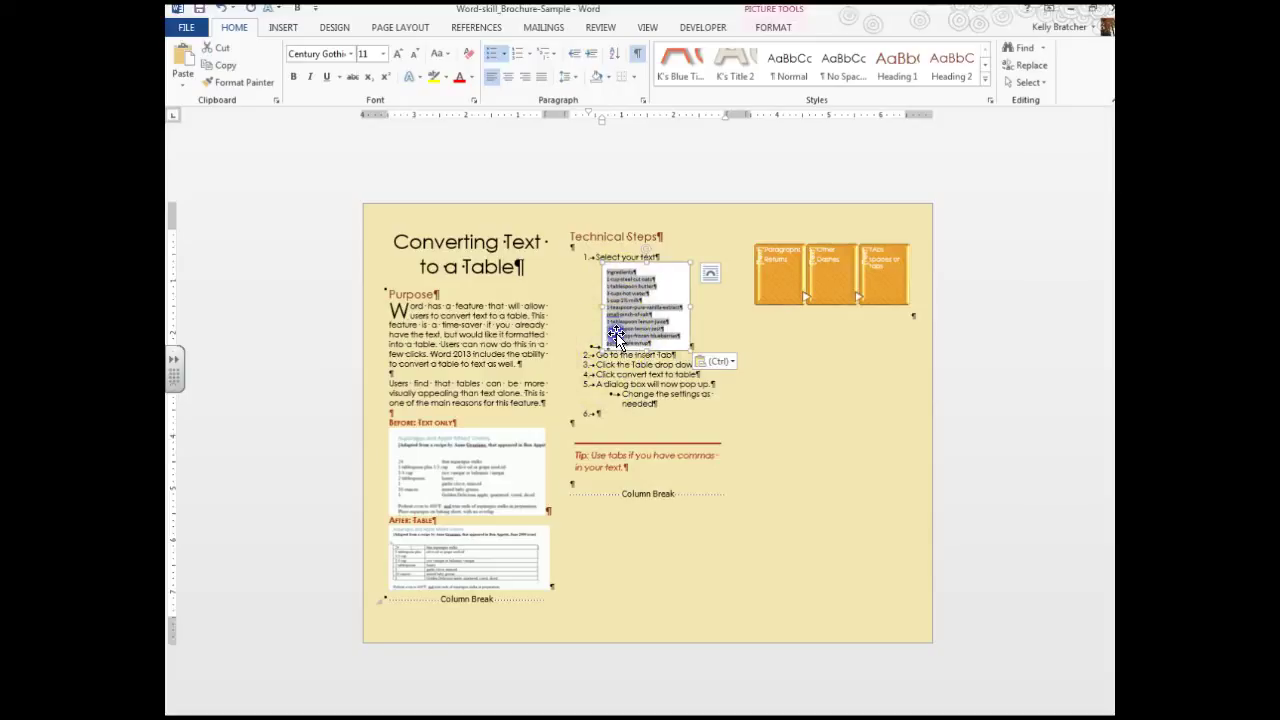
pyautogui.click(687, 402)
pyautogui.click(684, 355)
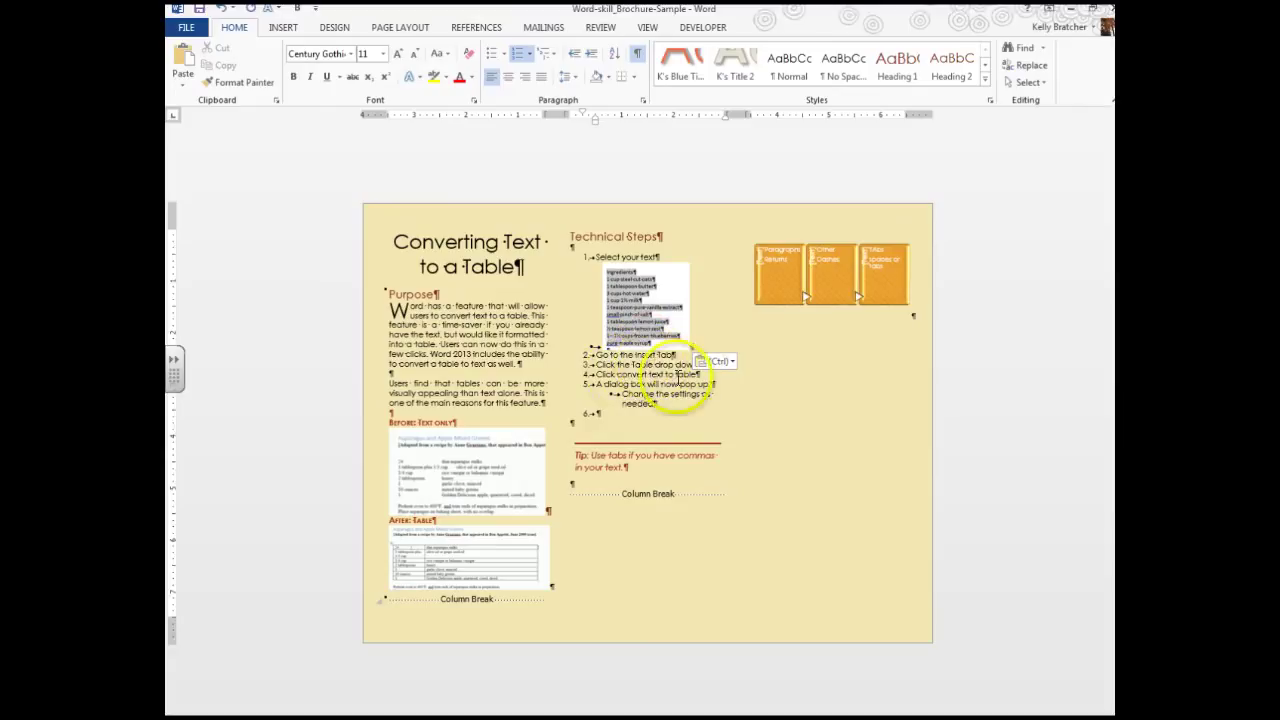
pyautogui.press('Return')
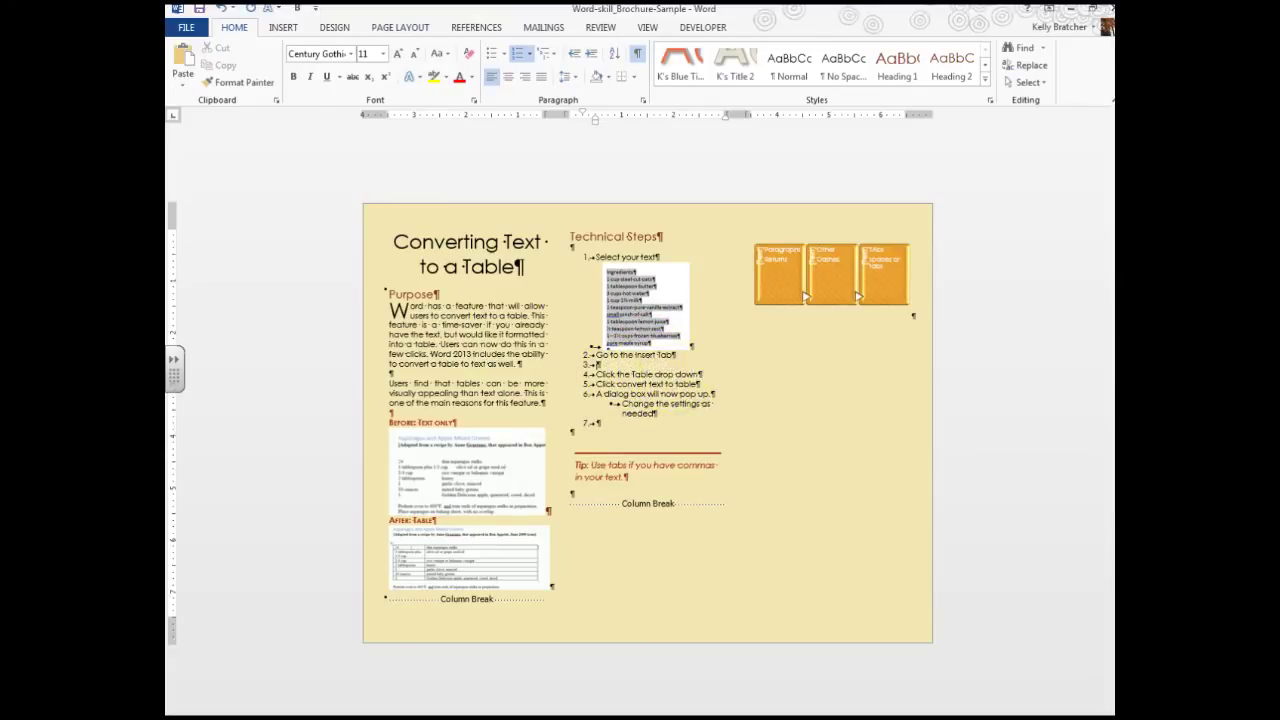
# - Clip the ribbon's INSERT tab area with Snipping Tool
pyautogui.press('super')
pyautogui.click(208, 432)
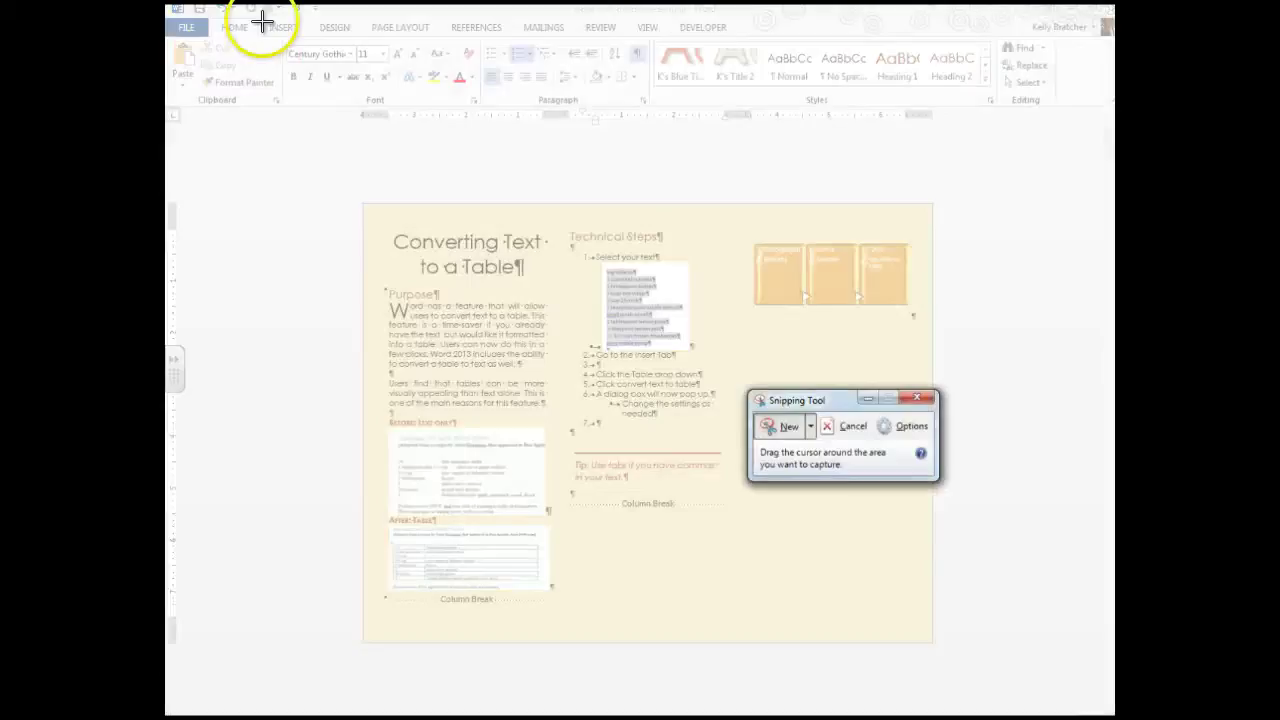
pyautogui.moveTo(256, 14); pyautogui.dragTo(306, 39)
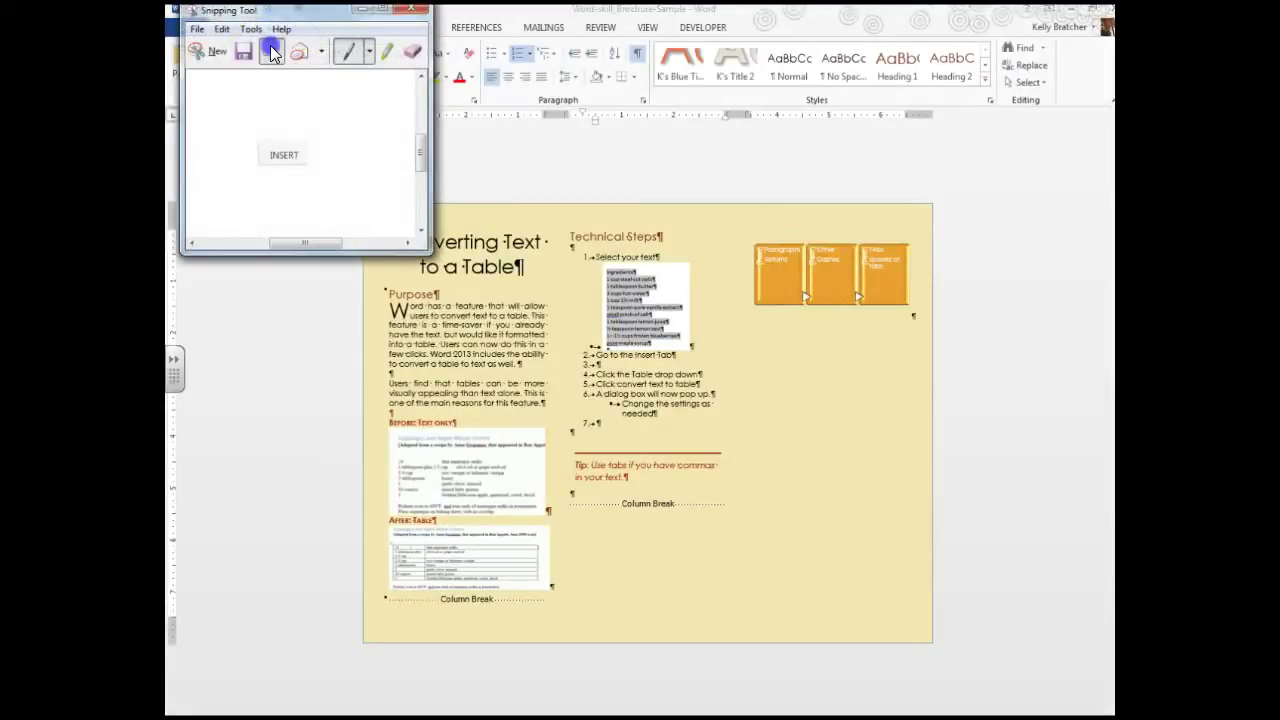
pyautogui.click(661, 390)
# - Paste the INSERT clip as an unnumbered, left-indented line, then add an empty step after step 3
pyautogui.click(595, 364)
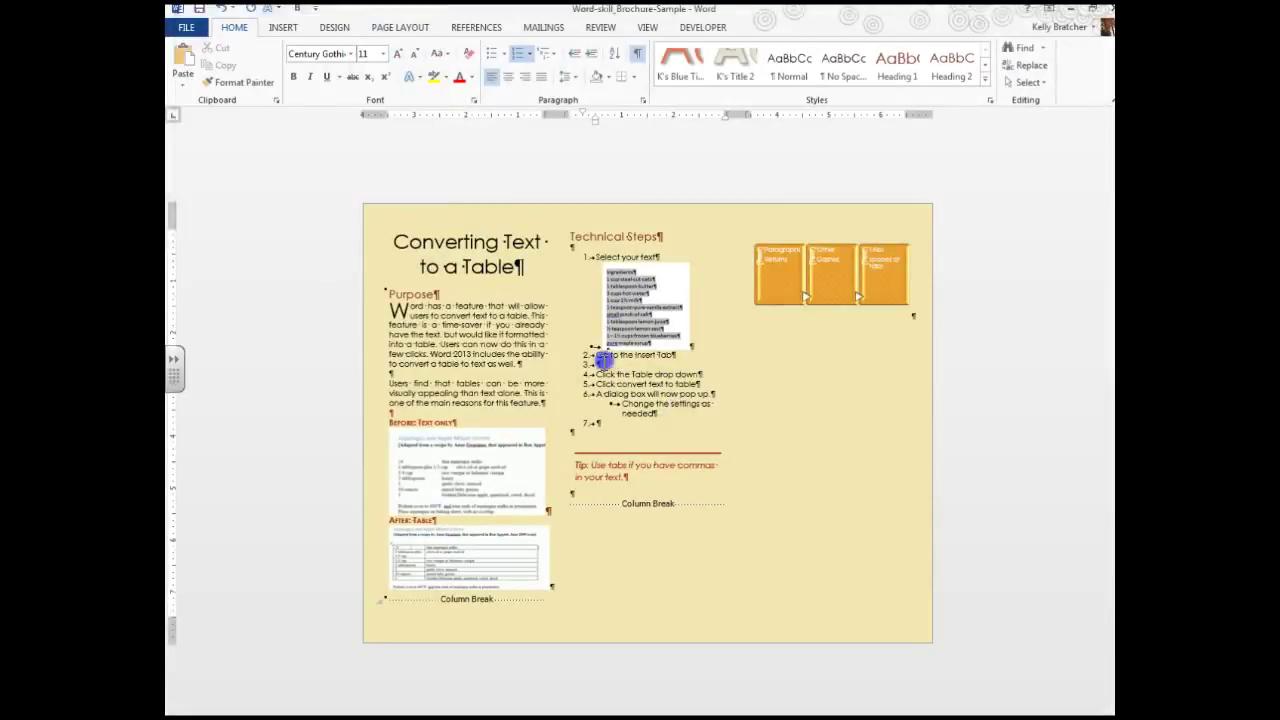
pyautogui.rightClick(598, 364)
pyautogui.click(632, 428)
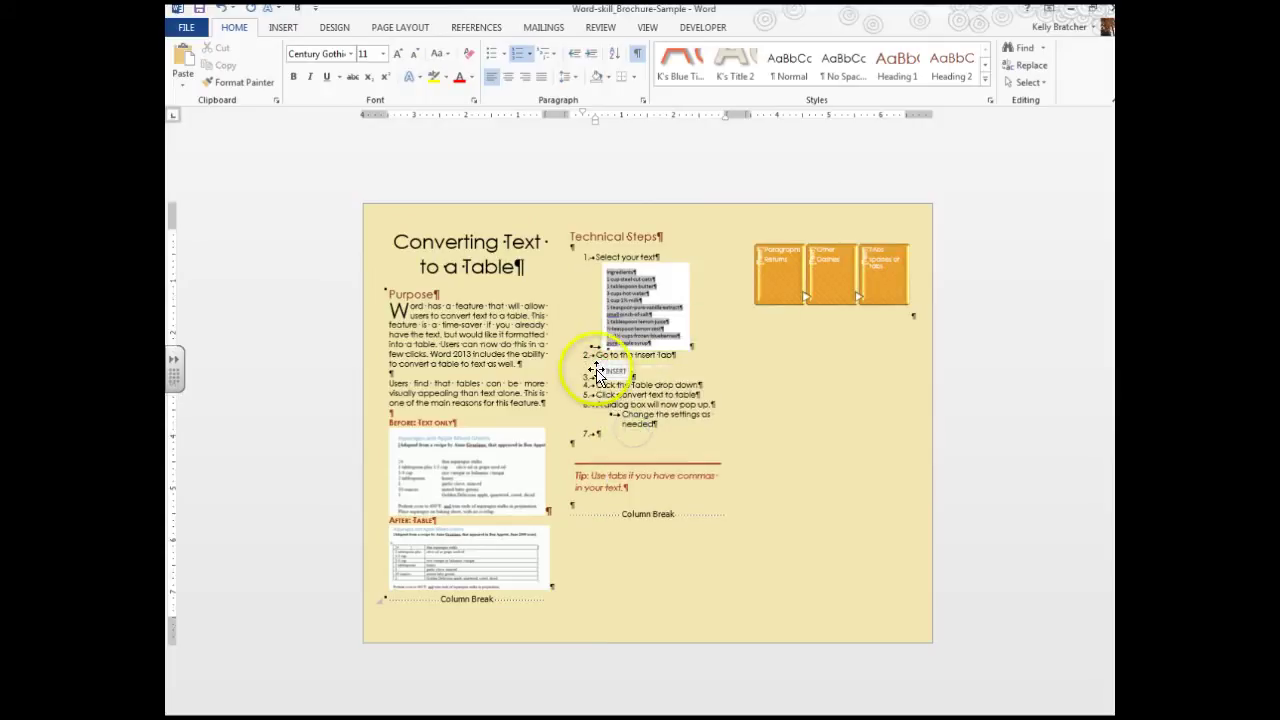
pyautogui.click(589, 376)
pyautogui.press('BackSpace')
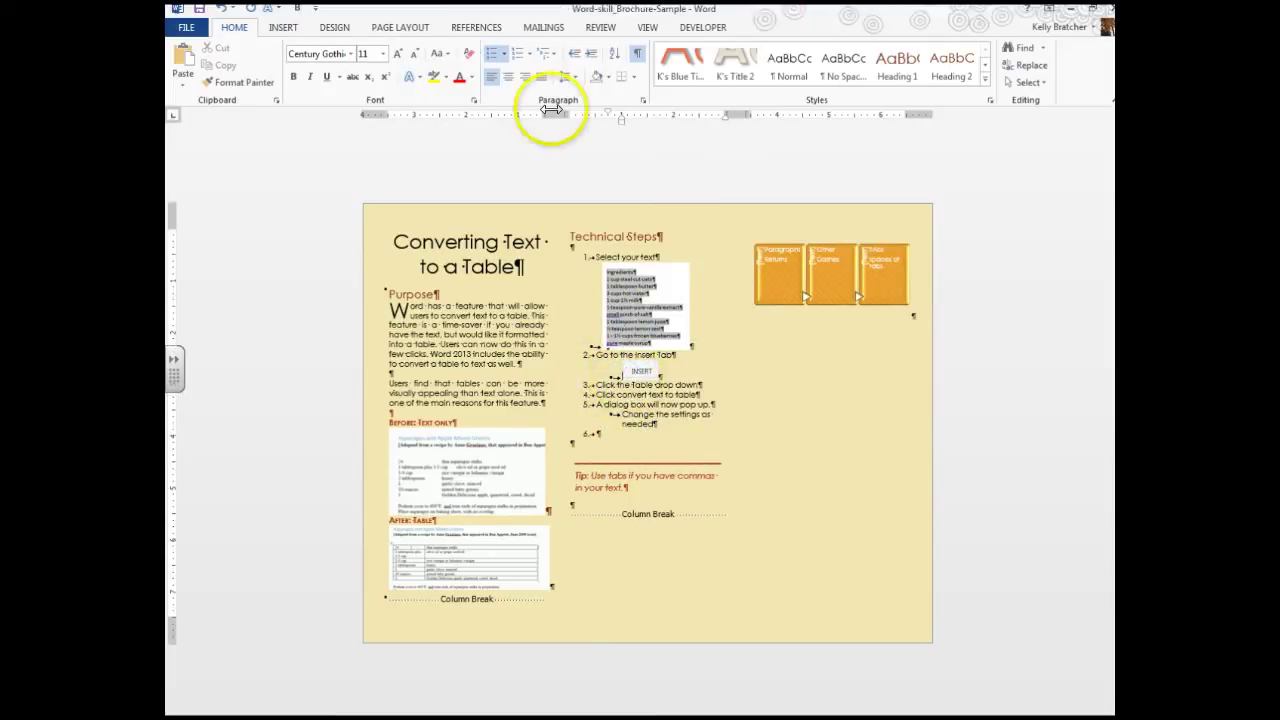
pyautogui.moveTo(621, 121); pyautogui.dragTo(621, 122)
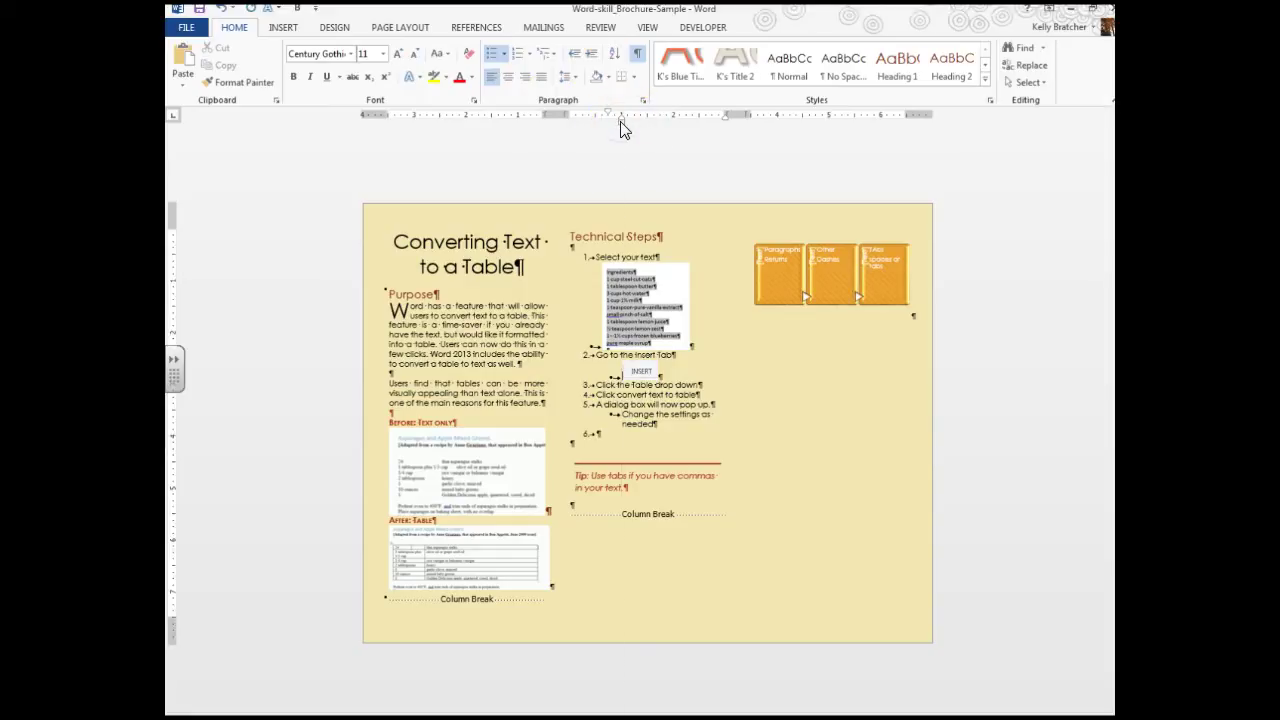
pyautogui.moveTo(614, 123); pyautogui.dragTo(601, 129)
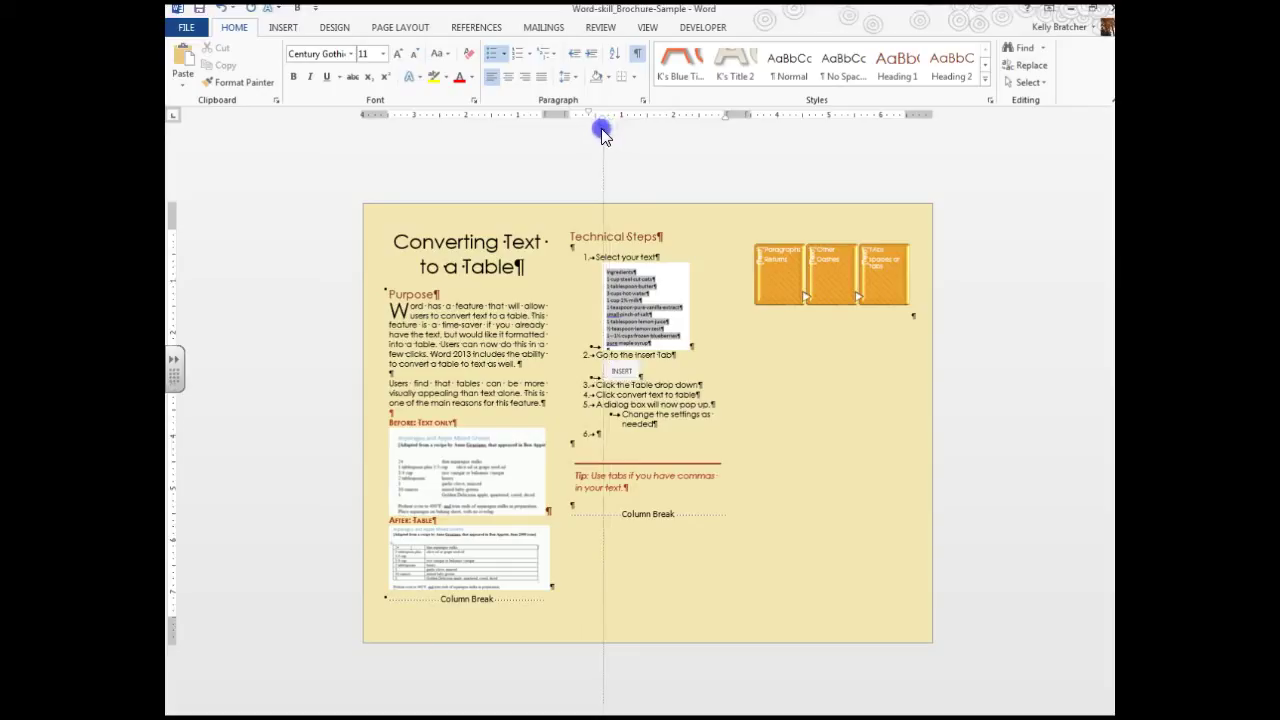
pyautogui.click(707, 385)
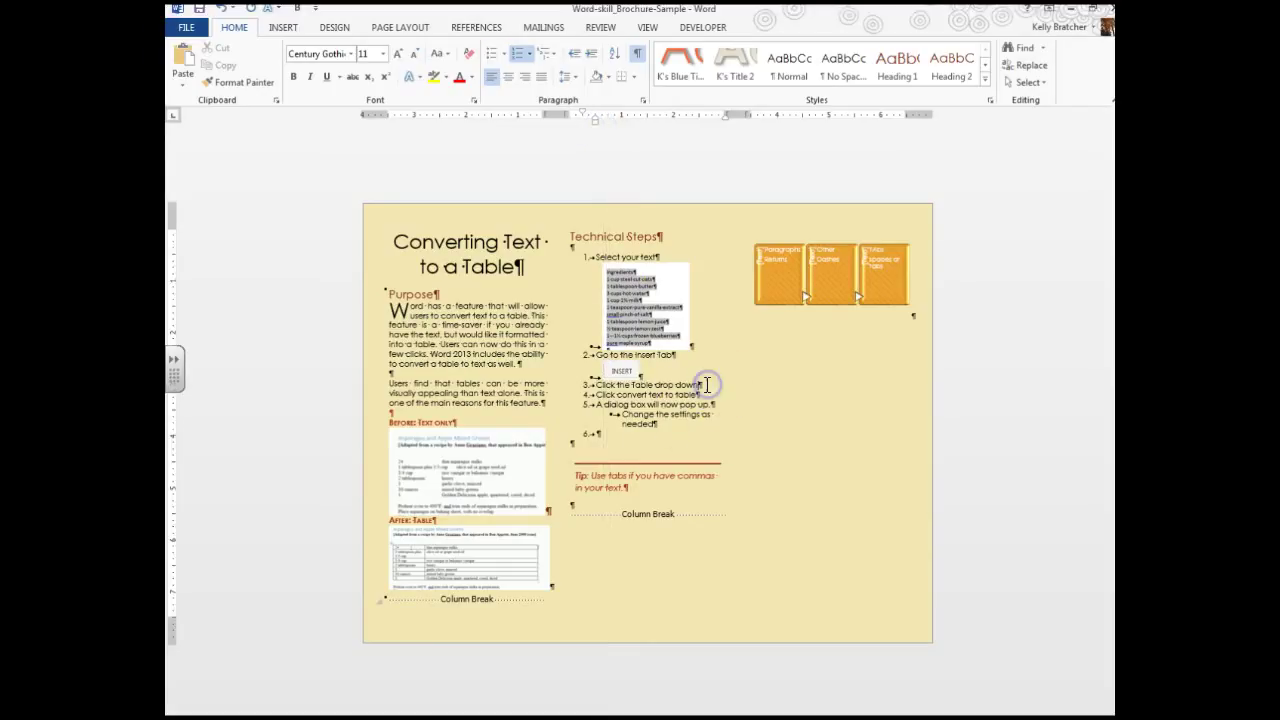
pyautogui.press('Return')
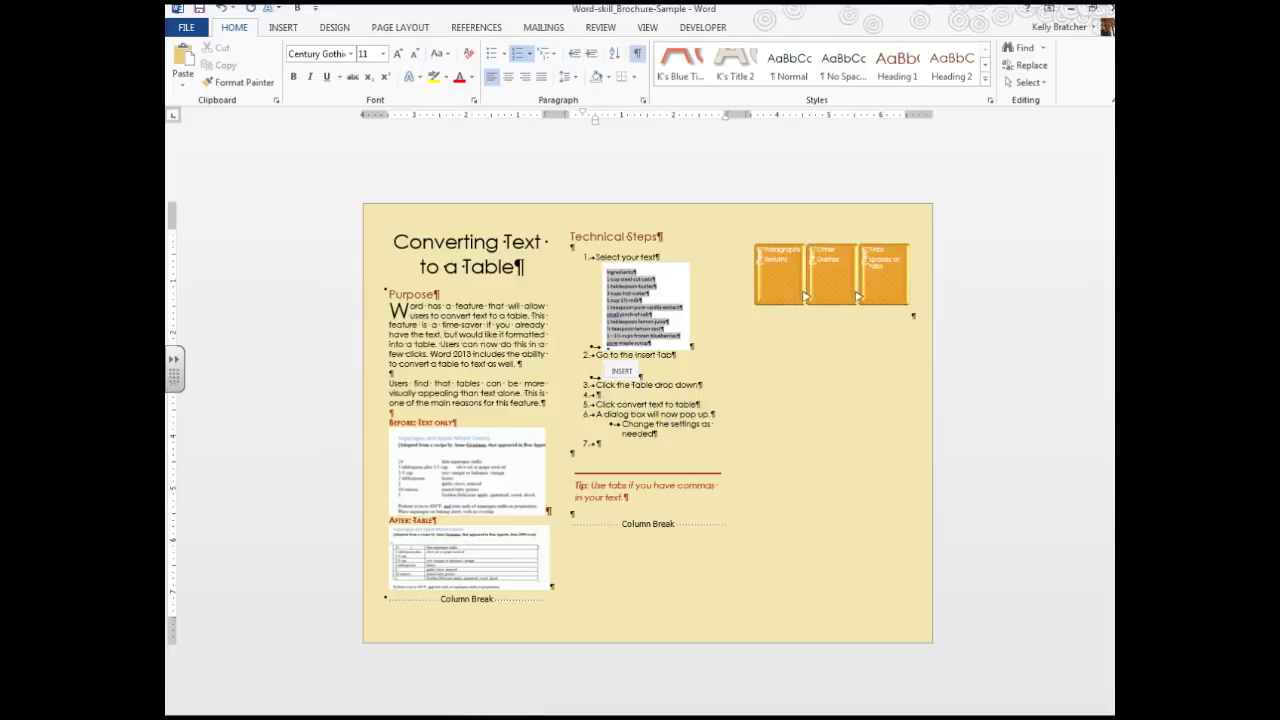
# - Display the Insert tab's Table dropdown, dismiss it, and switch to Document1
pyautogui.click(281, 28)
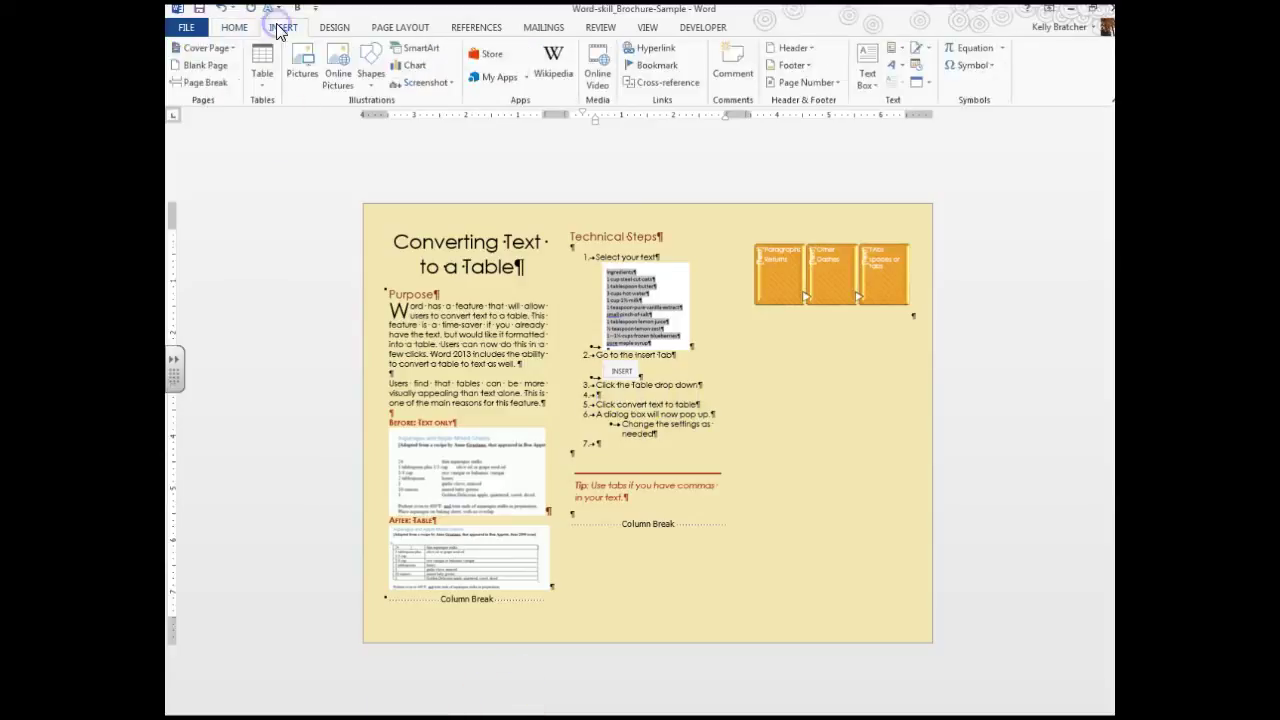
pyautogui.click(261, 72)
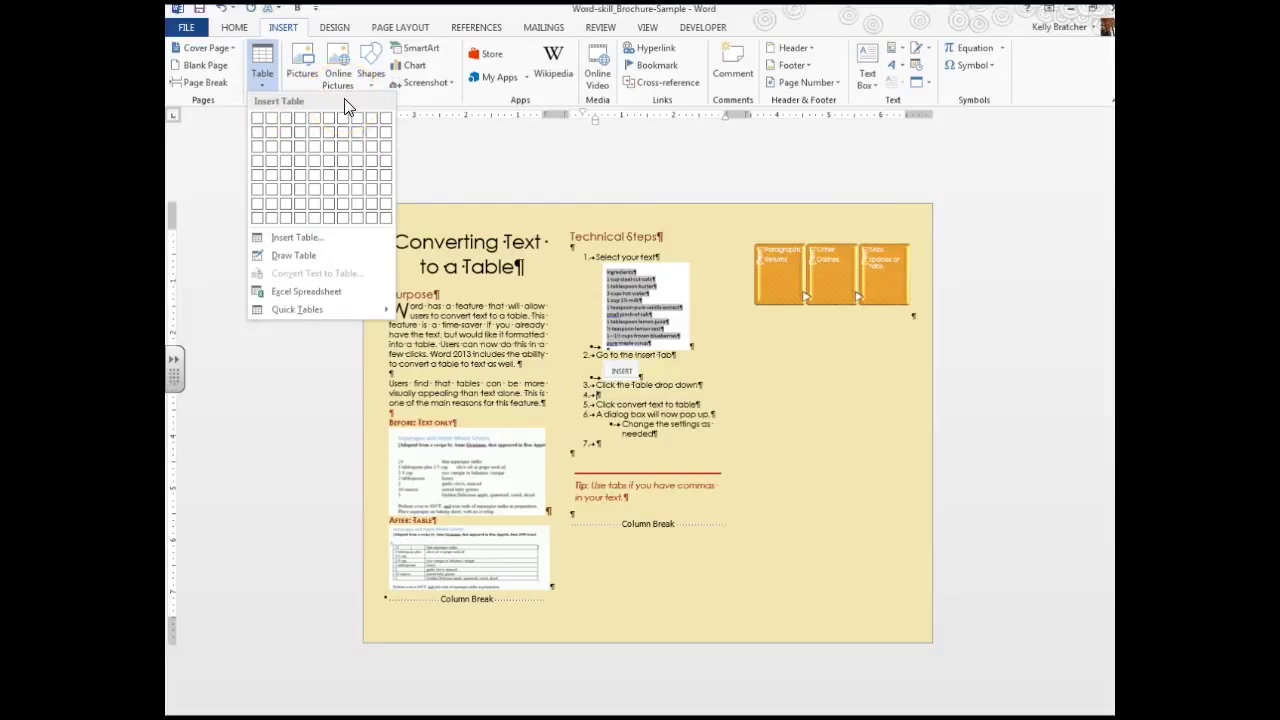
pyautogui.click(607, 580)
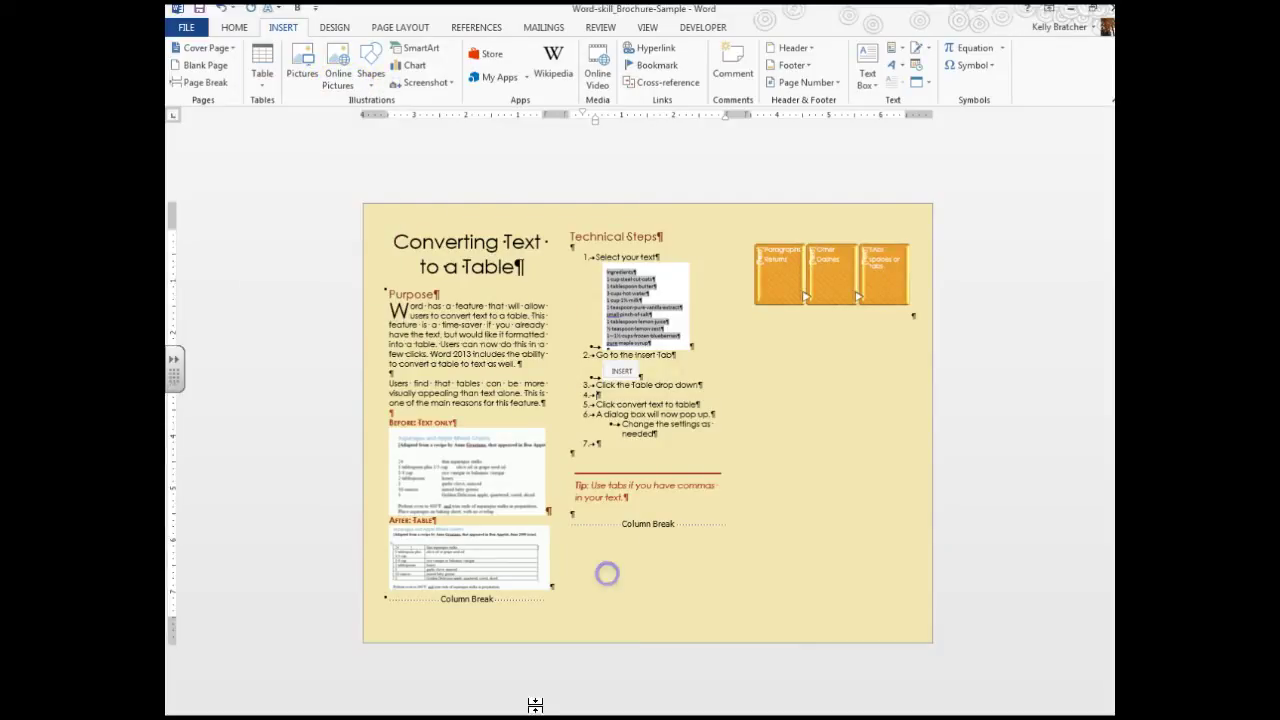
pyautogui.click(503, 640)
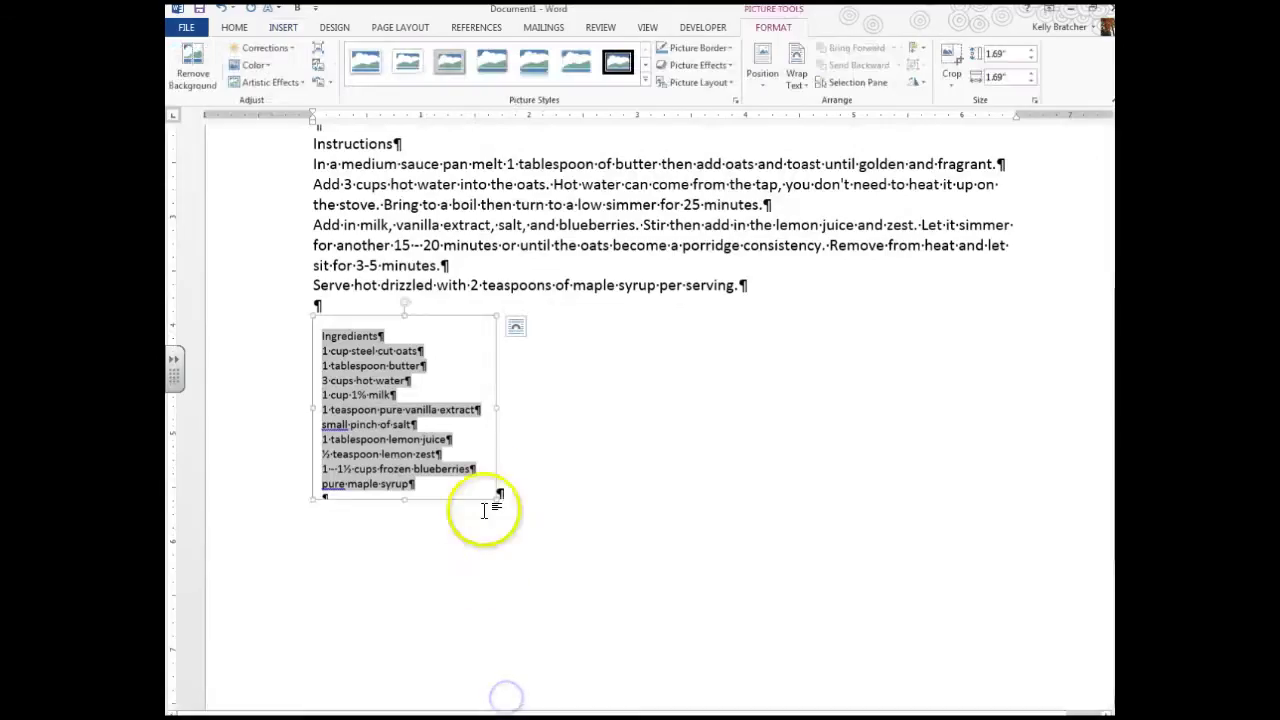
# - Replace the old ingredients picture with the Table menu screenshot and crop it to the menu
pyautogui.click(537, 489)
pyautogui.click(455, 445)
pyautogui.press('Delete')
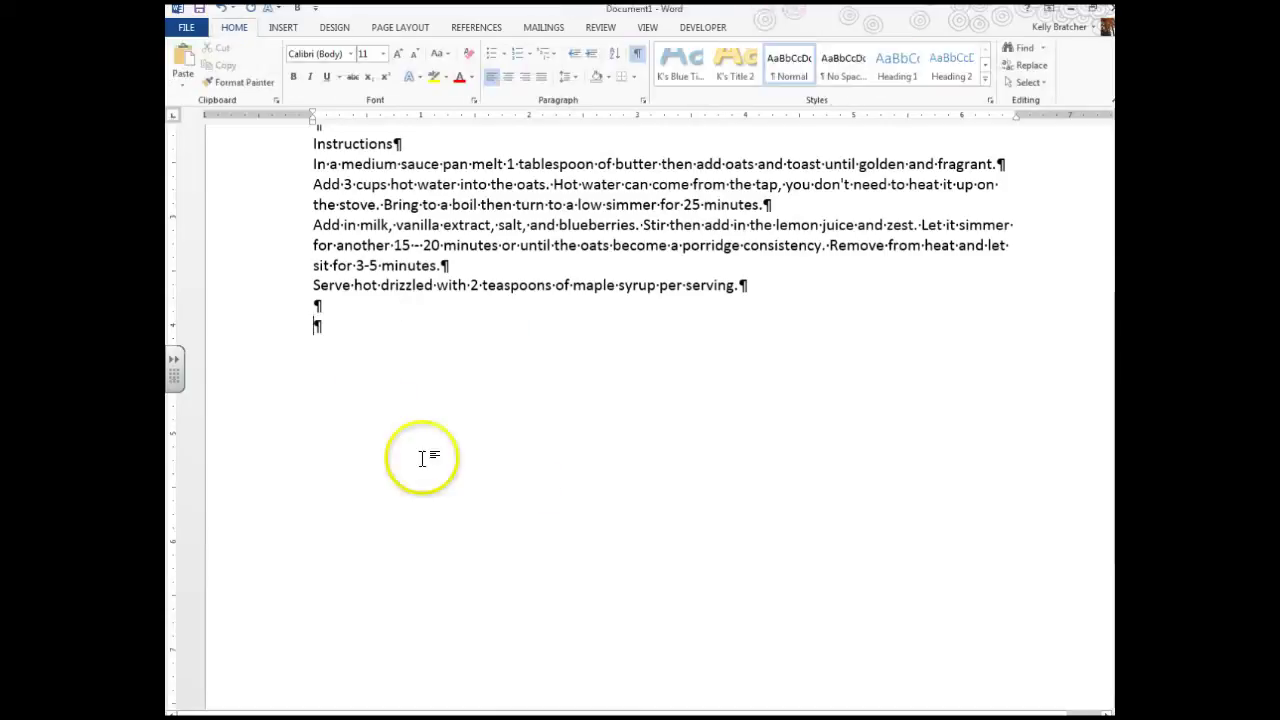
pyautogui.hotkey('ctrl', 'v')
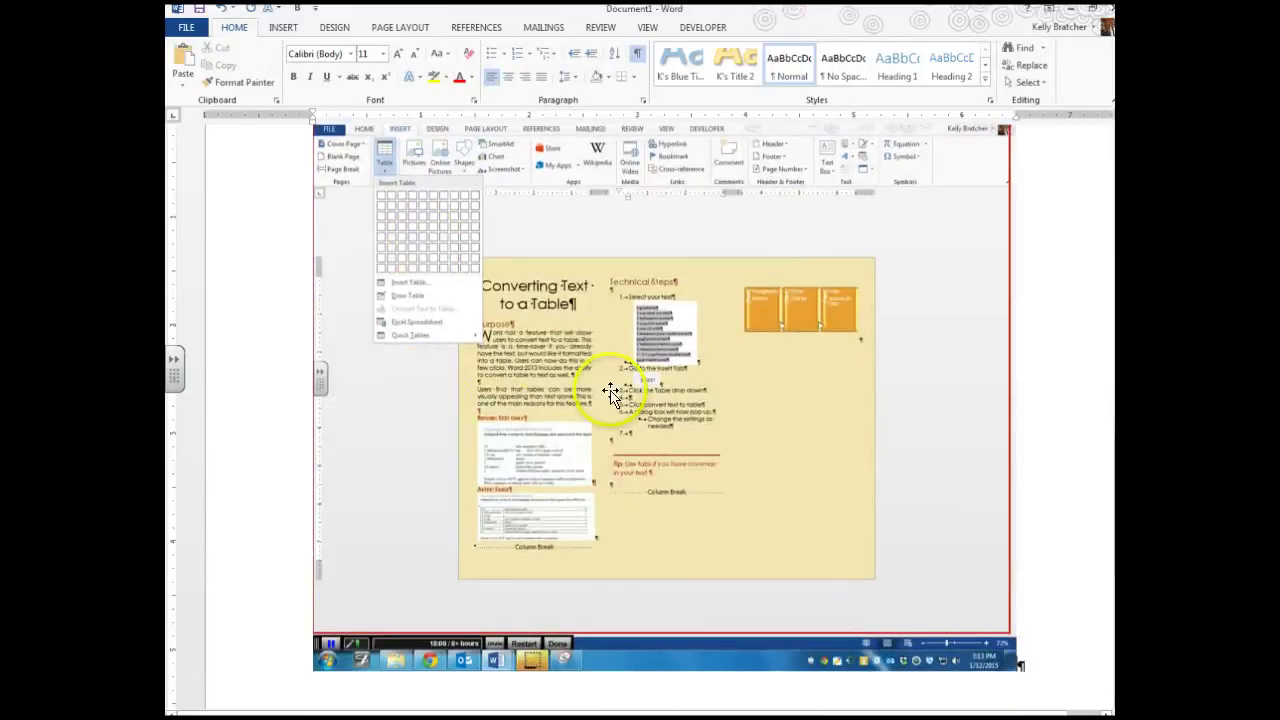
pyautogui.click(608, 391)
pyautogui.click(953, 80)
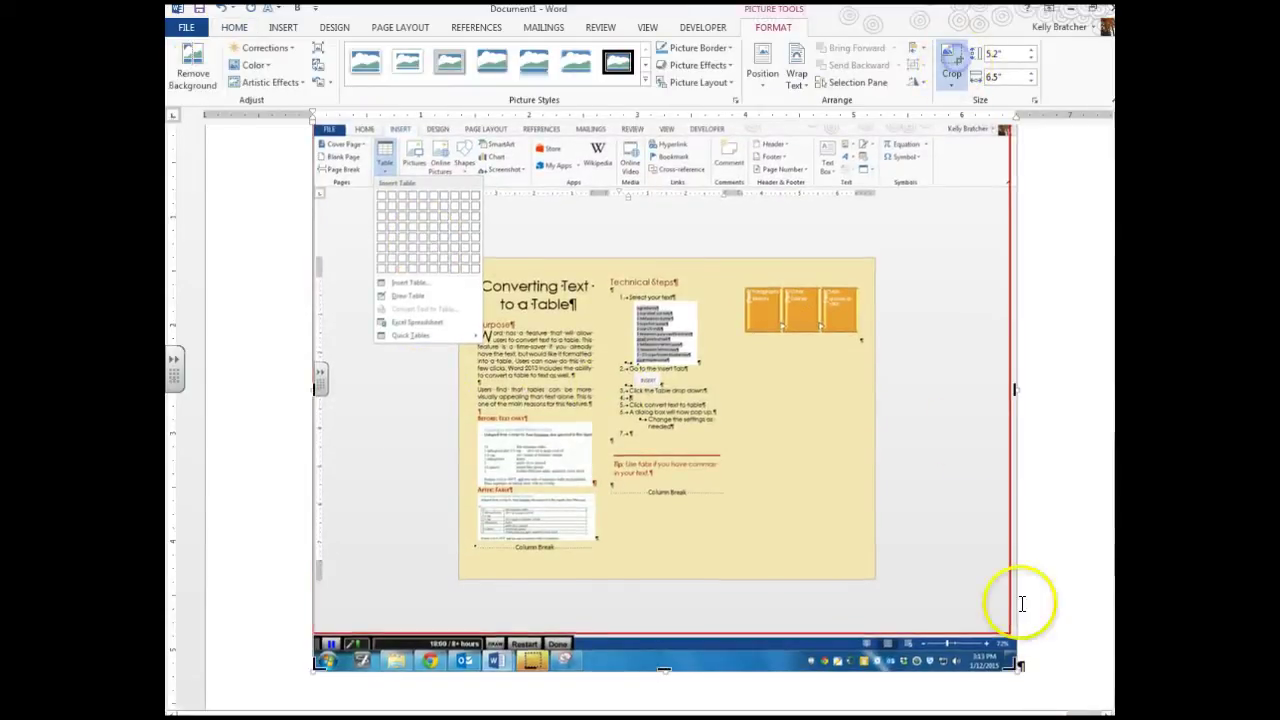
pyautogui.moveTo(1010, 665)
pyautogui.mouseDown()
pyautogui.moveTo(618, 381)
pyautogui.moveTo(480, 329)
pyautogui.moveTo(474, 349)
pyautogui.moveTo(483, 209)
pyautogui.moveTo(485, 238)
pyautogui.moveTo(380, 283)
pyautogui.moveTo(491, 266)
pyautogui.moveTo(491, 226)
pyautogui.moveTo(386, 150)
pyautogui.moveTo(500, 620)
pyautogui.moveTo(614, 528)
pyautogui.moveTo(581, 433)
pyautogui.mouseUp()
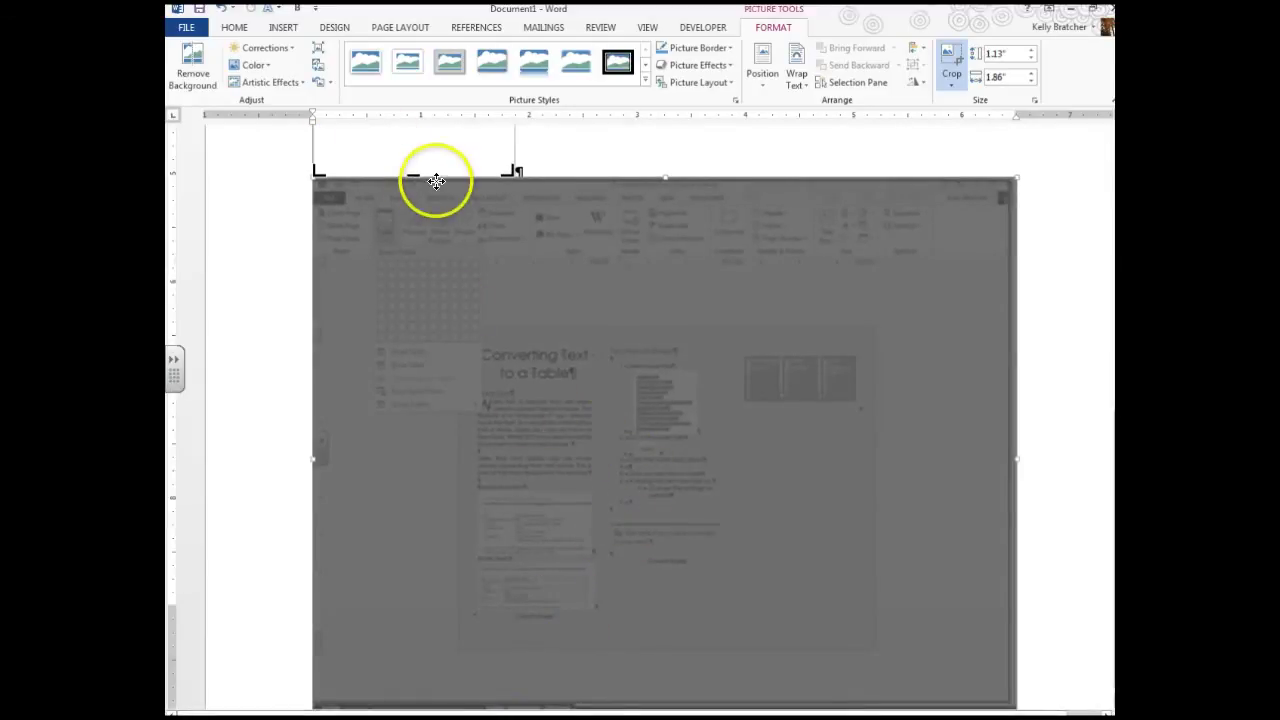
pyautogui.click(497, 411)
pyautogui.scroll(4, 500, 300)
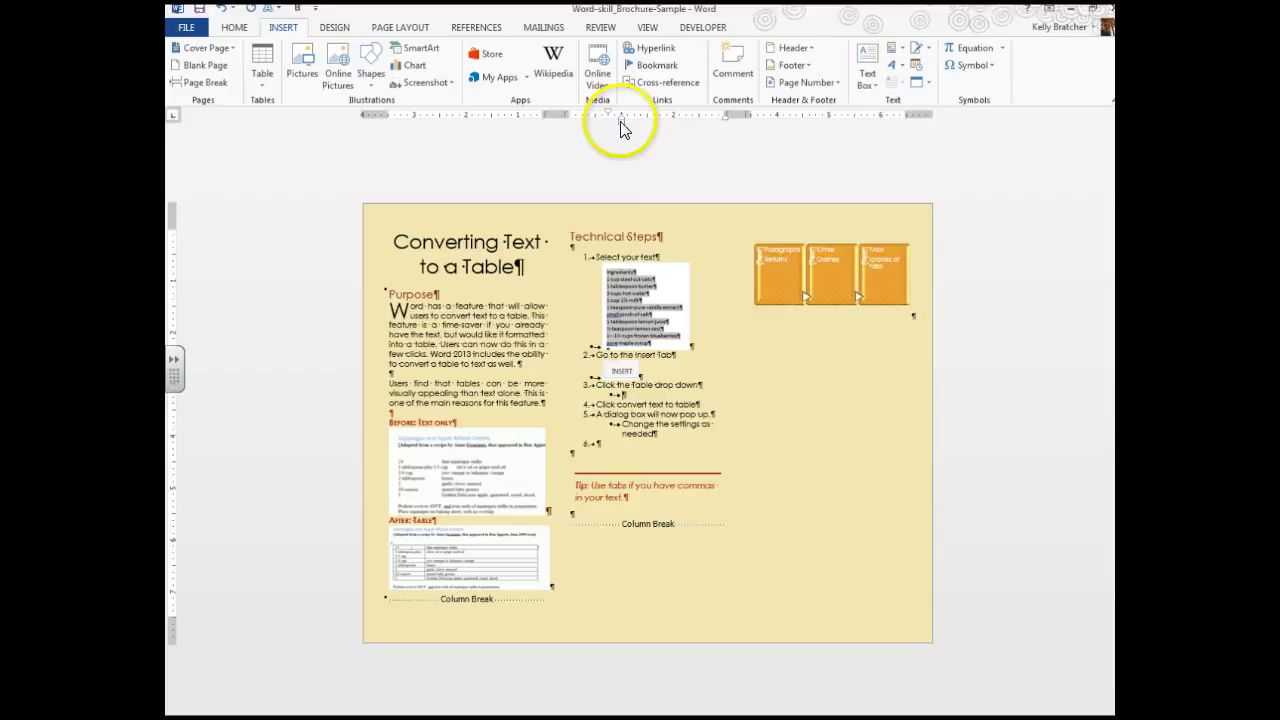
pyautogui.moveTo(620, 125); pyautogui.dragTo(599, 130)
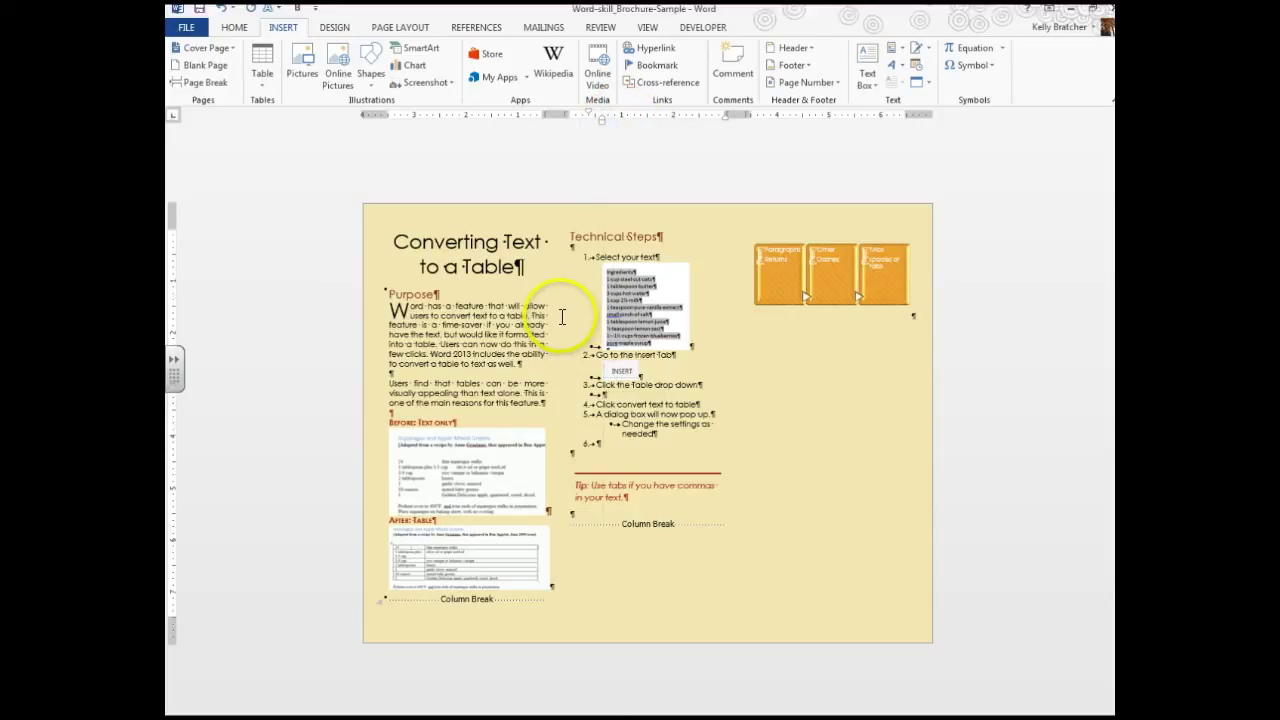
pyautogui.hotkey('ctrl', 'v')
pyautogui.click(609, 402)
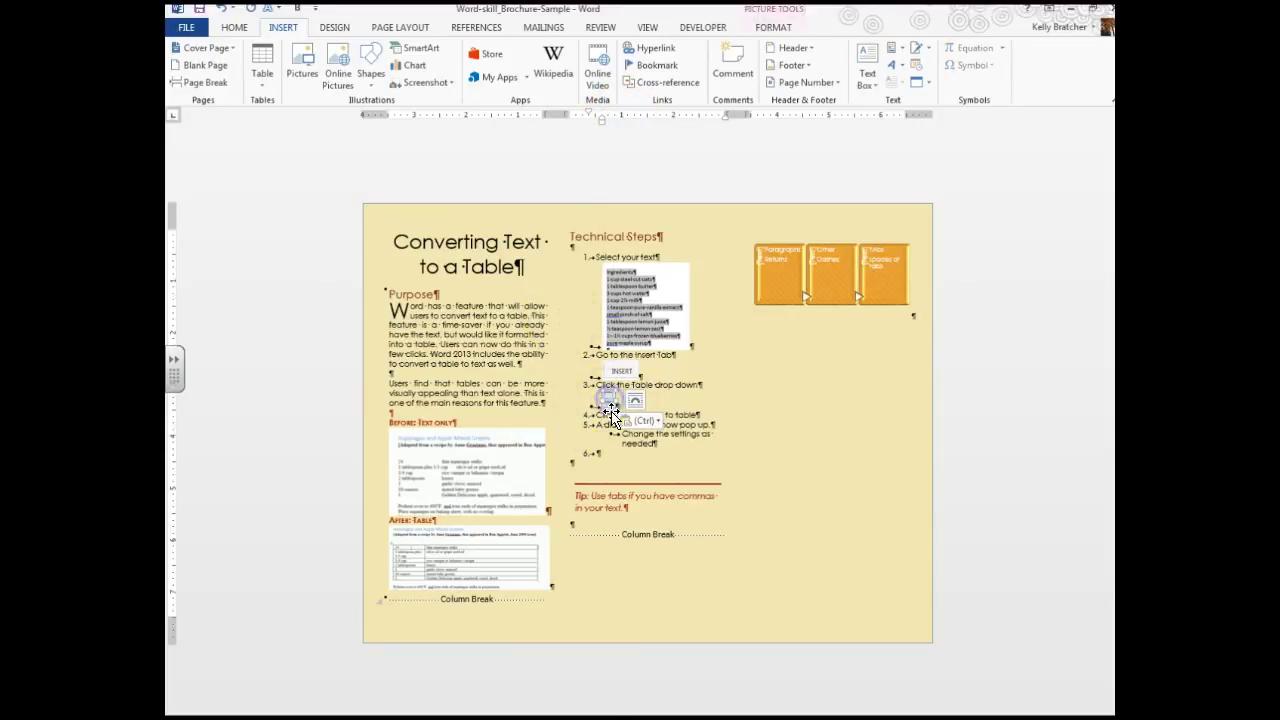
pyautogui.moveTo(612, 406); pyautogui.dragTo(628, 424)
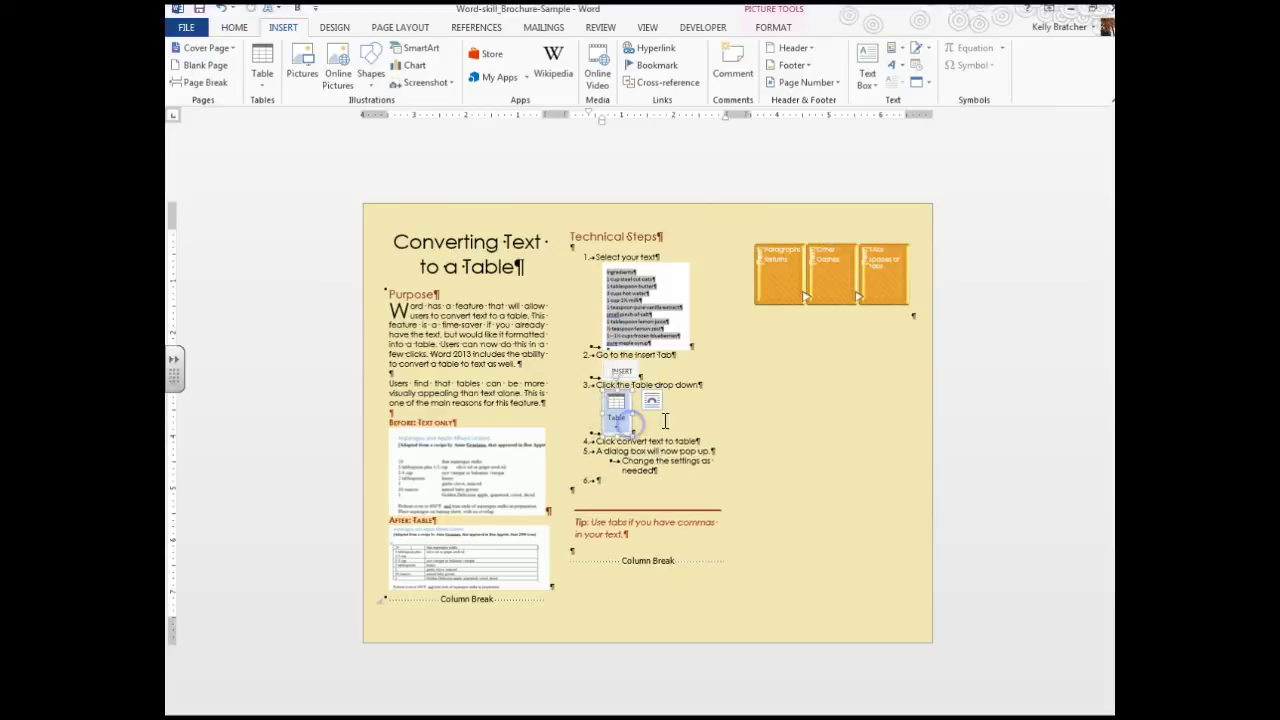
pyautogui.click(661, 425)
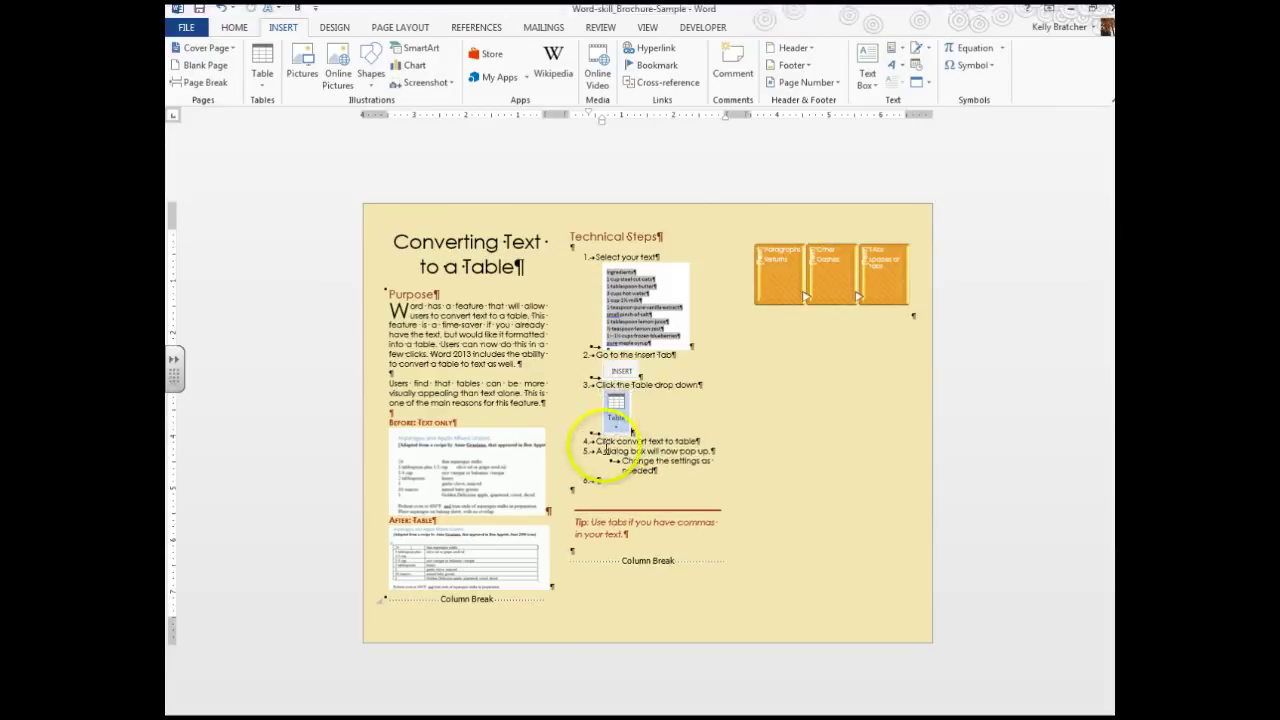
pyautogui.click(712, 443)
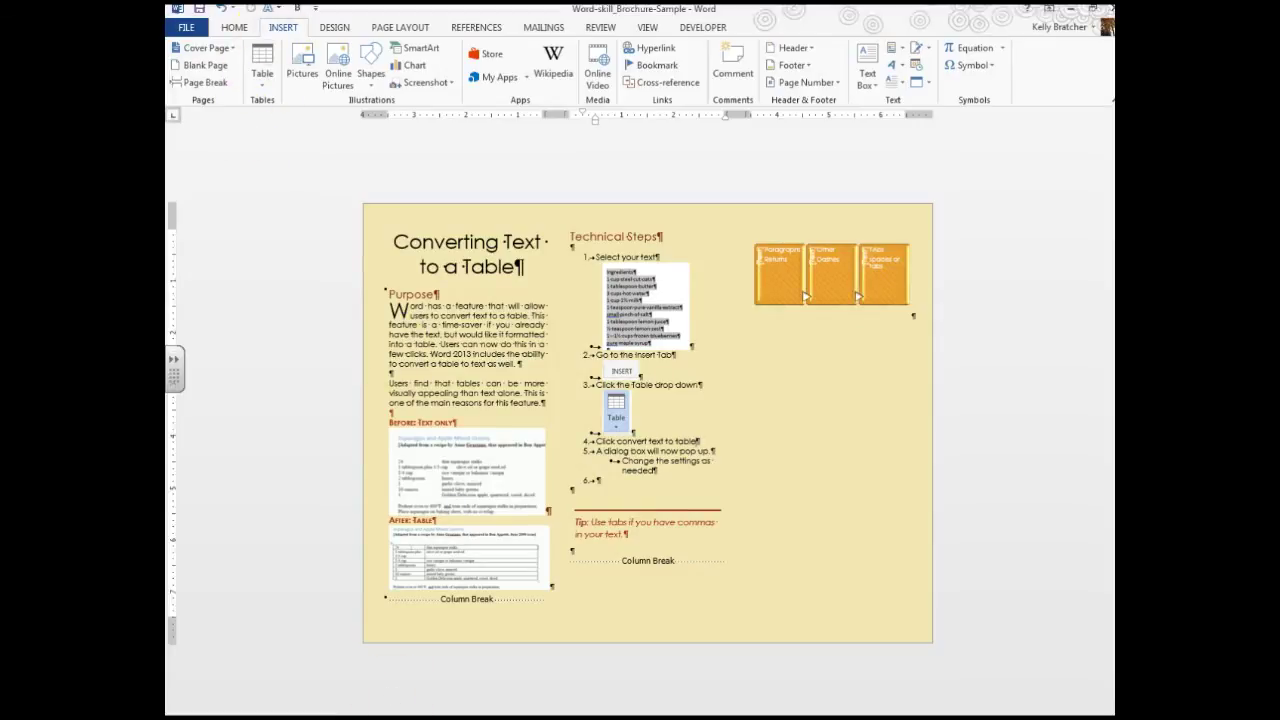
pyautogui.moveTo(514, 690)
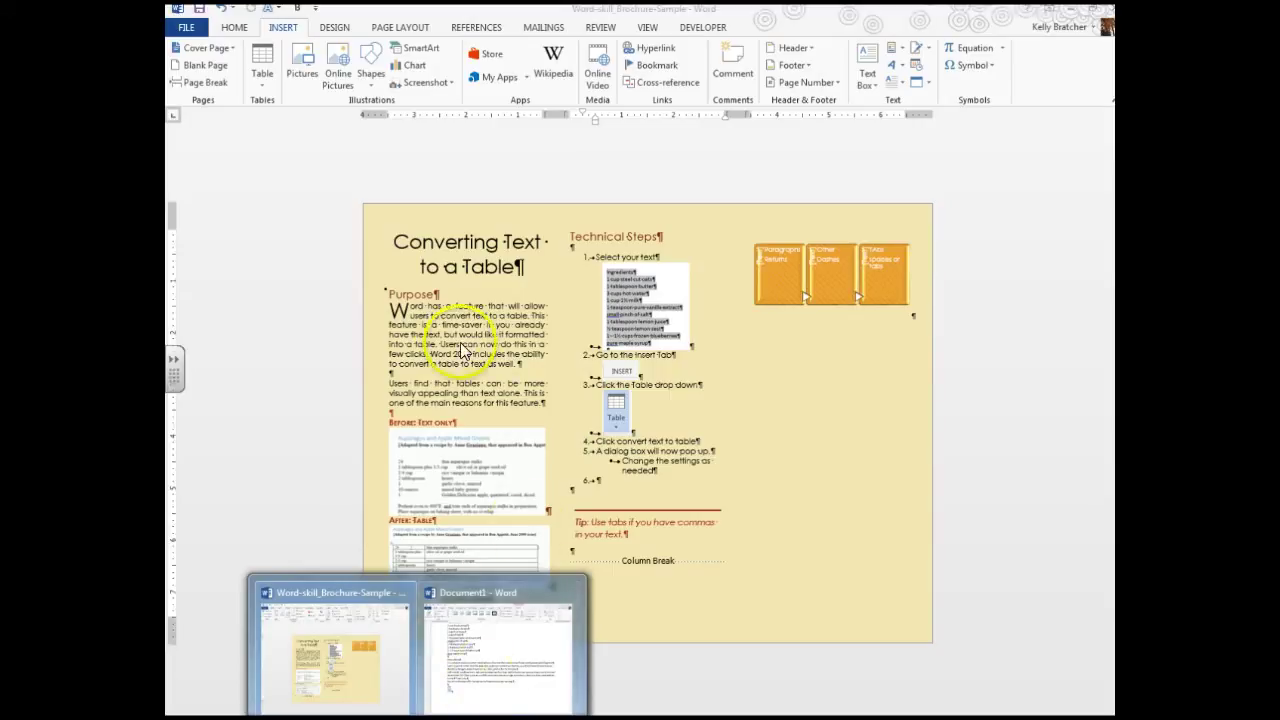
# - Show and close the brochure's Table dropdown to expose the Convert Text to Table command
pyautogui.click(268, 87)
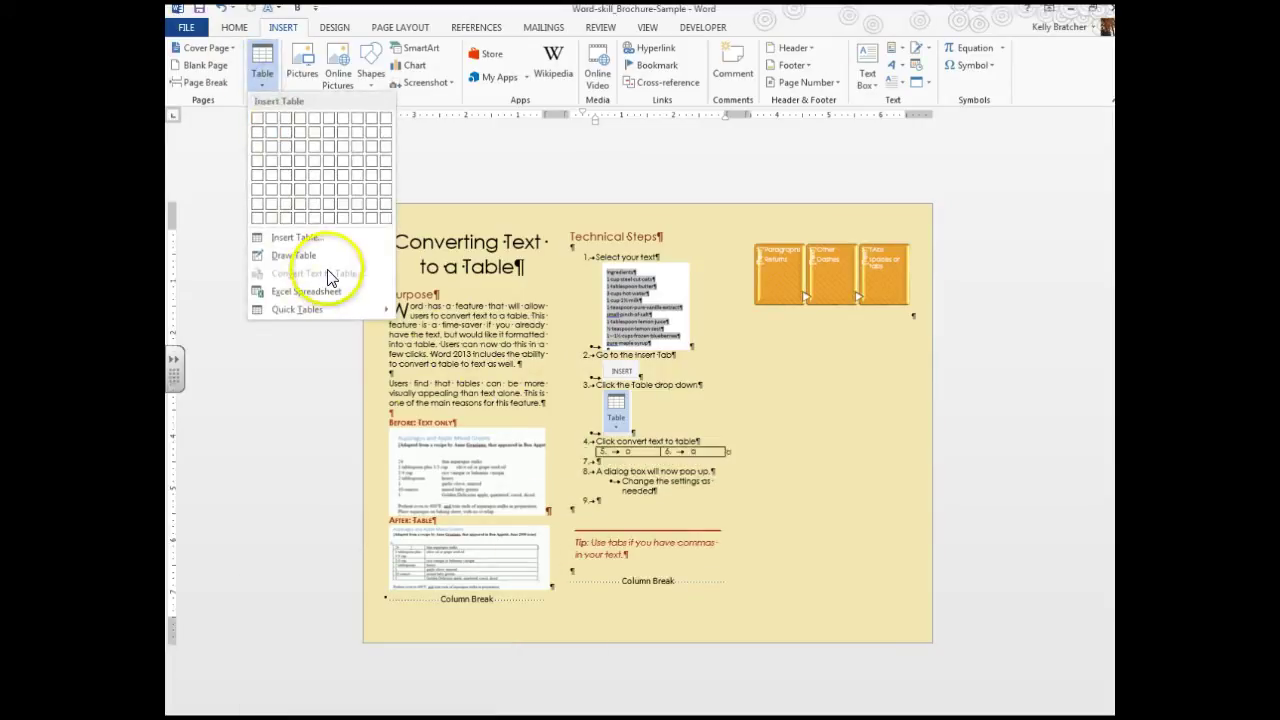
pyautogui.click(432, 383)
pyautogui.moveTo(571, 380); pyautogui.dragTo(388, 381)
pyautogui.click(531, 409)
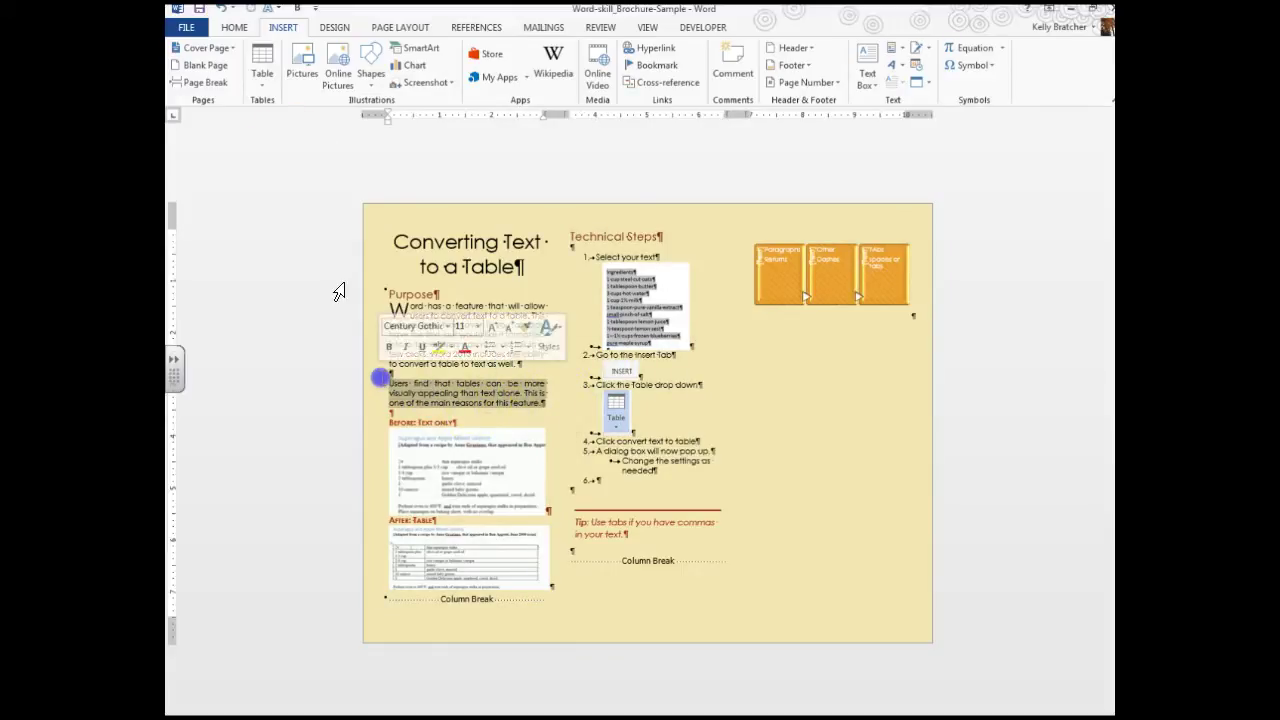
pyautogui.click(262, 75)
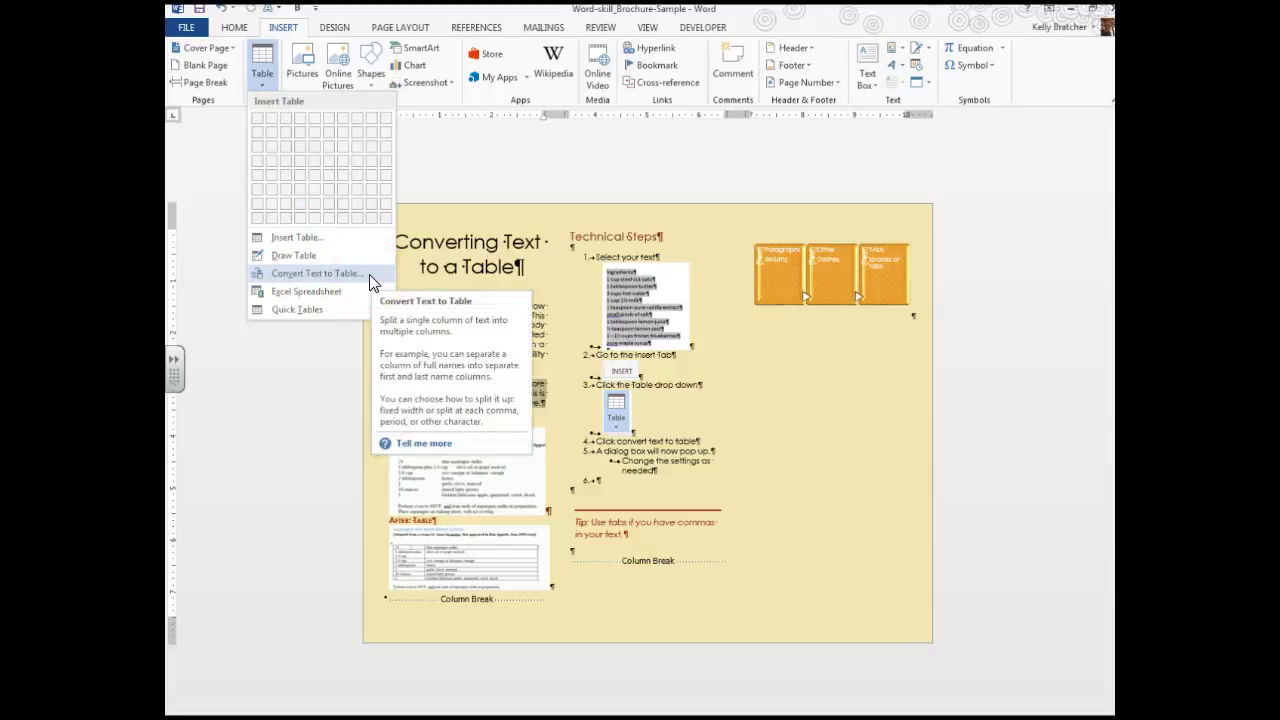
pyautogui.click(817, 470)
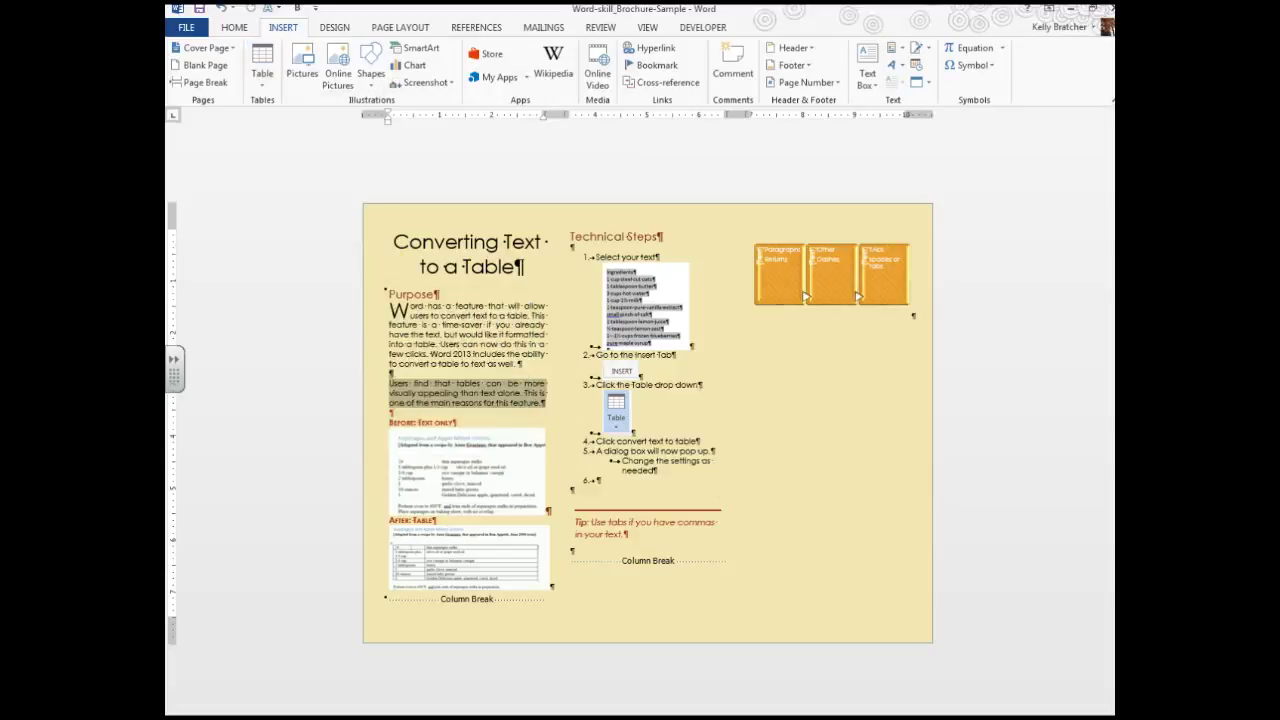
# - In Document1, delete the old picture and paste the new brochure screenshot
pyautogui.click(486, 672)
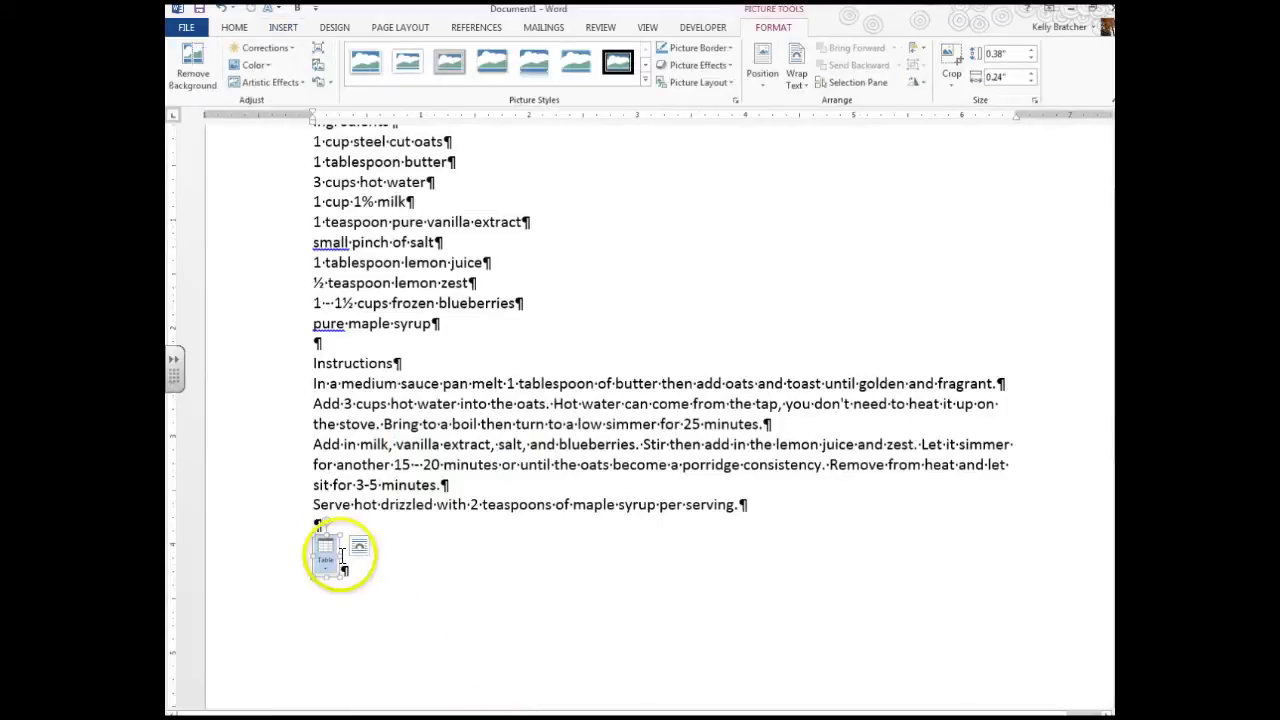
pyautogui.click(323, 555)
pyautogui.click(323, 555)
pyautogui.press('Delete')
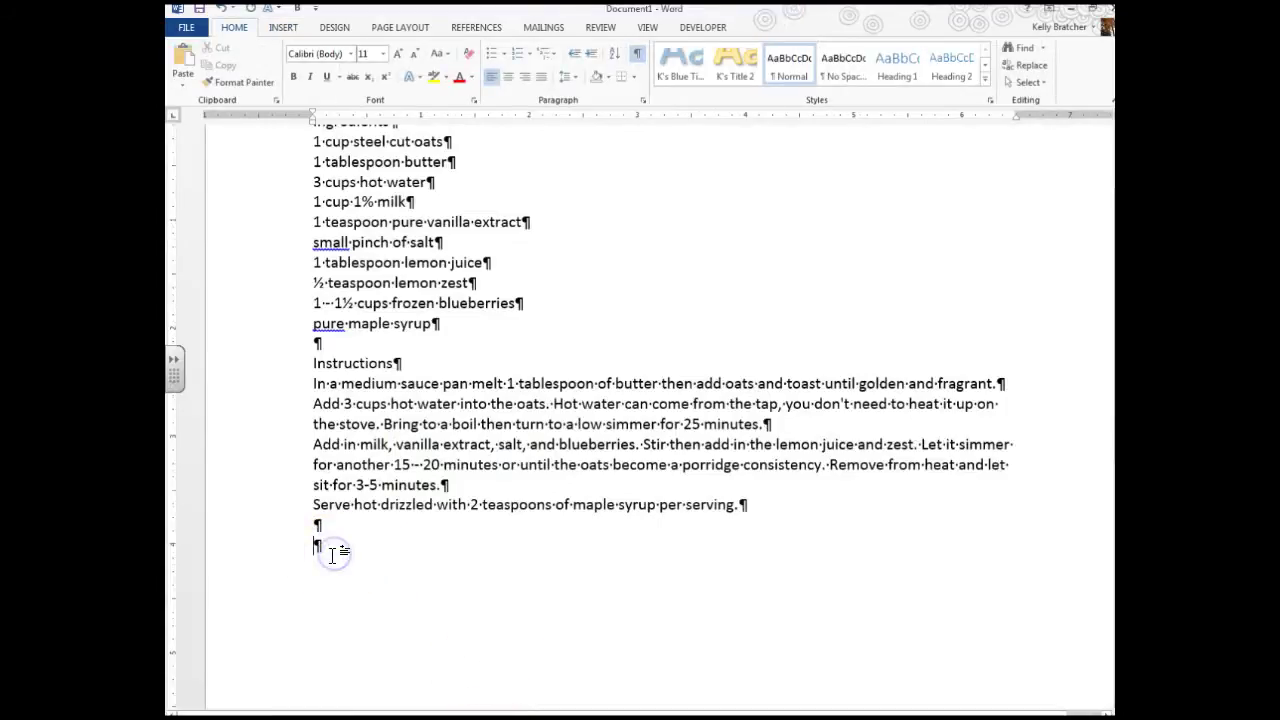
pyautogui.hotkey('ctrl', 'v')
# - Crop the screenshot to the 'Convert Text to Table...' item, copy it, and return to the brochure
pyautogui.click(522, 441)
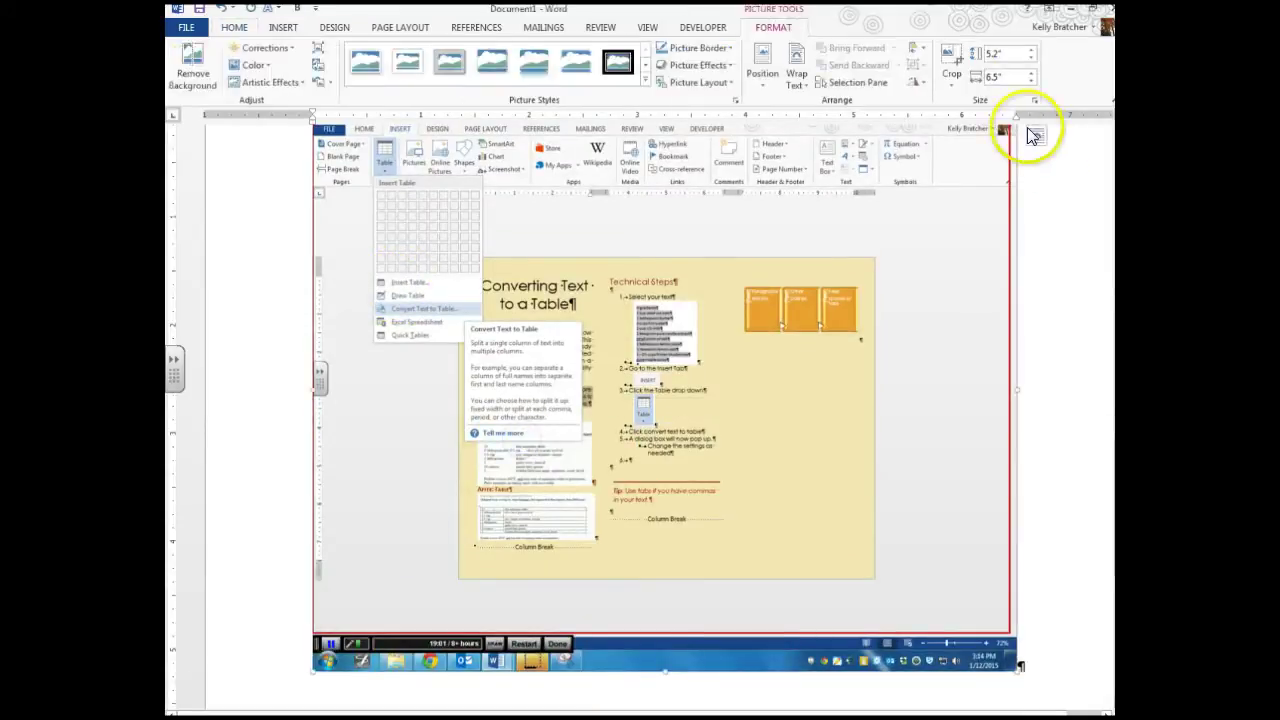
pyautogui.click(948, 60)
pyautogui.moveTo(1006, 651); pyautogui.dragTo(480, 321)
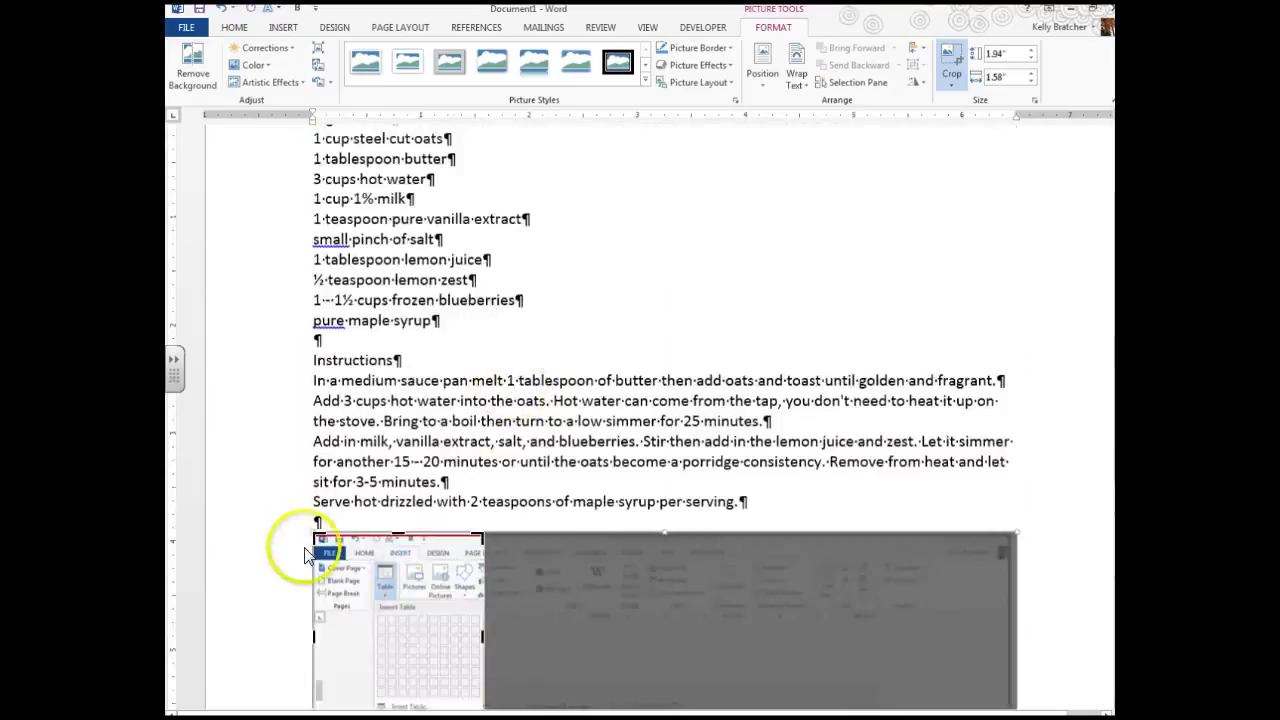
pyautogui.moveTo(314, 536); pyautogui.dragTo(442, 491)
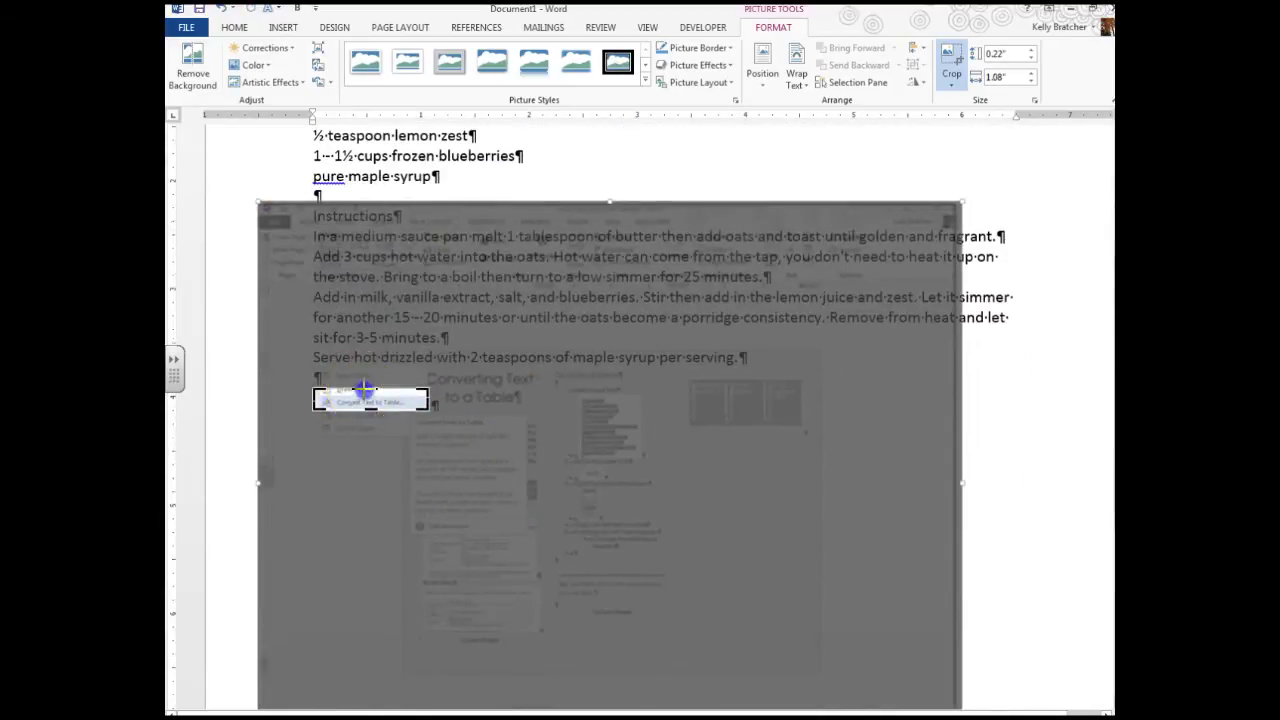
pyautogui.moveTo(364, 388); pyautogui.dragTo(370, 394)
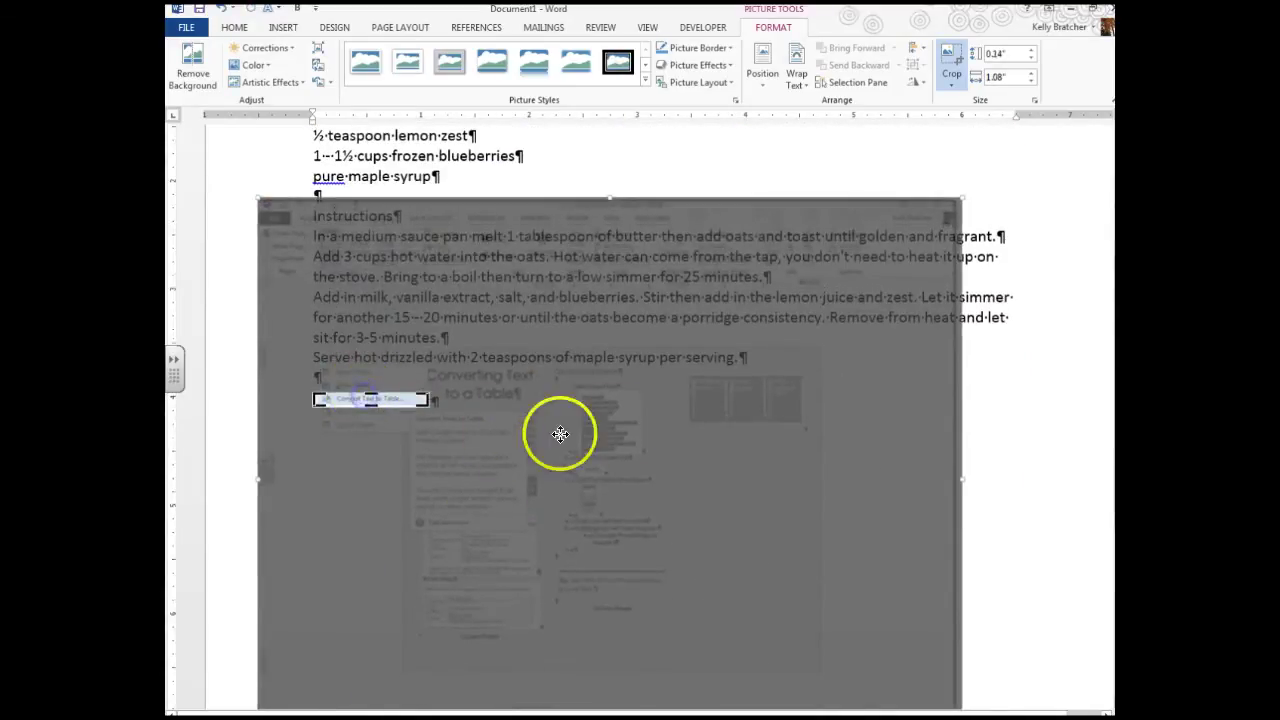
pyautogui.click(1006, 500)
pyautogui.click(366, 398)
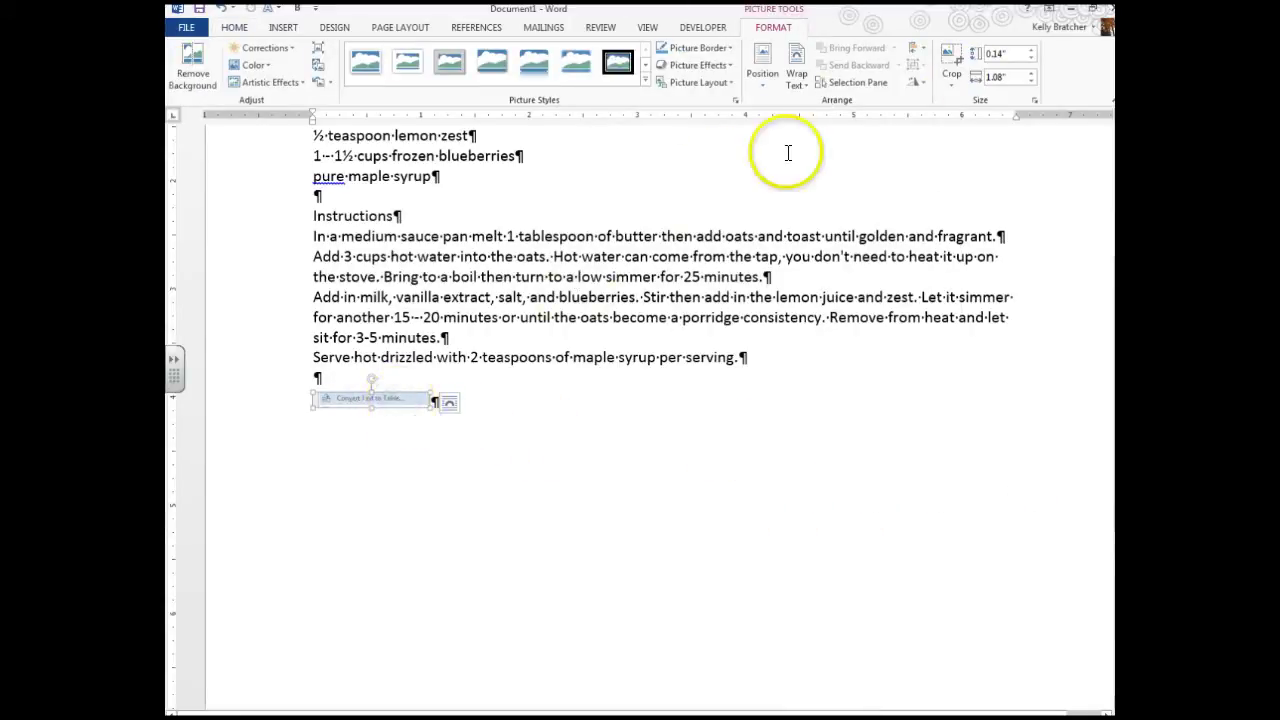
pyautogui.click(950, 62)
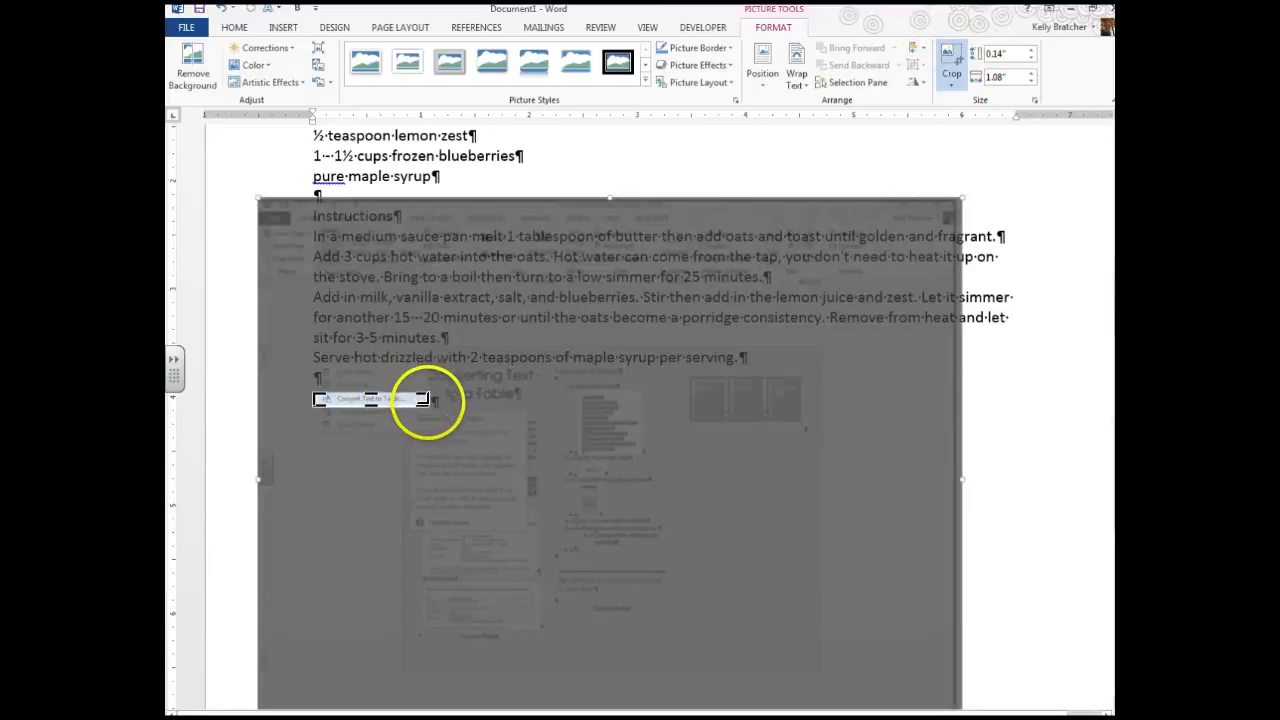
pyautogui.moveTo(424, 402); pyautogui.dragTo(405, 404)
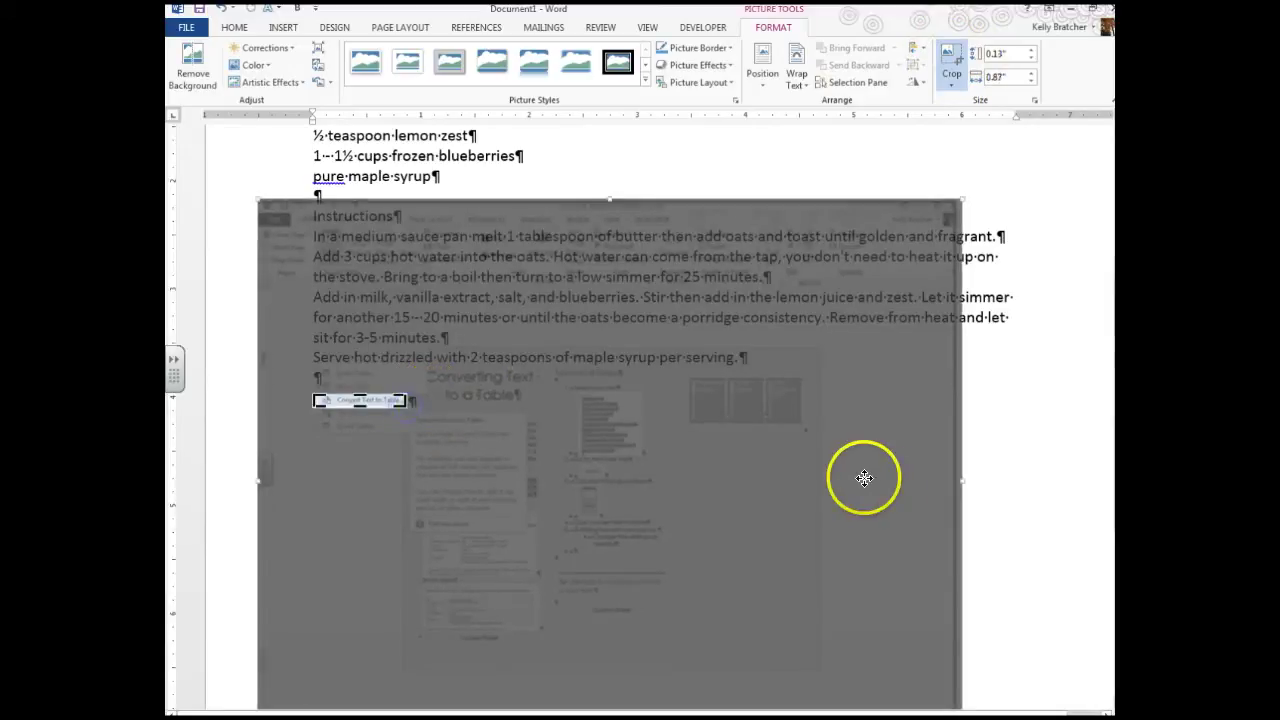
pyautogui.click(1017, 474)
pyautogui.rightClick(360, 402)
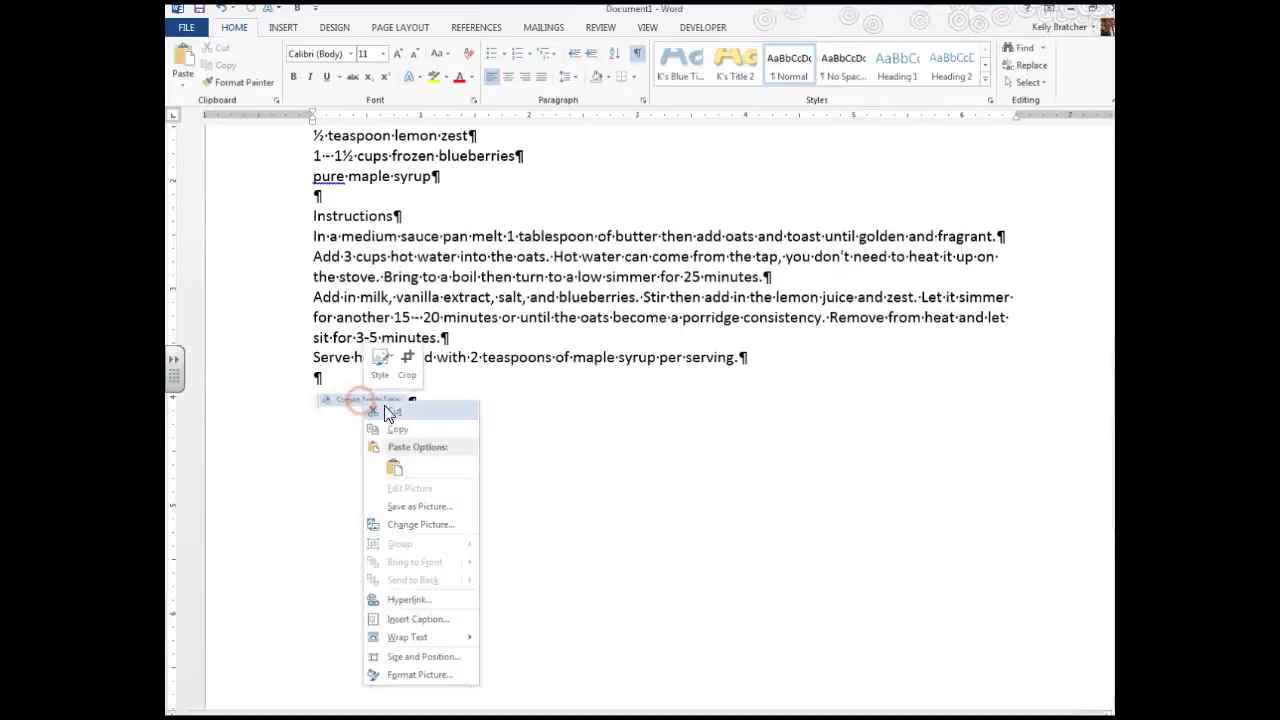
pyautogui.click(395, 432)
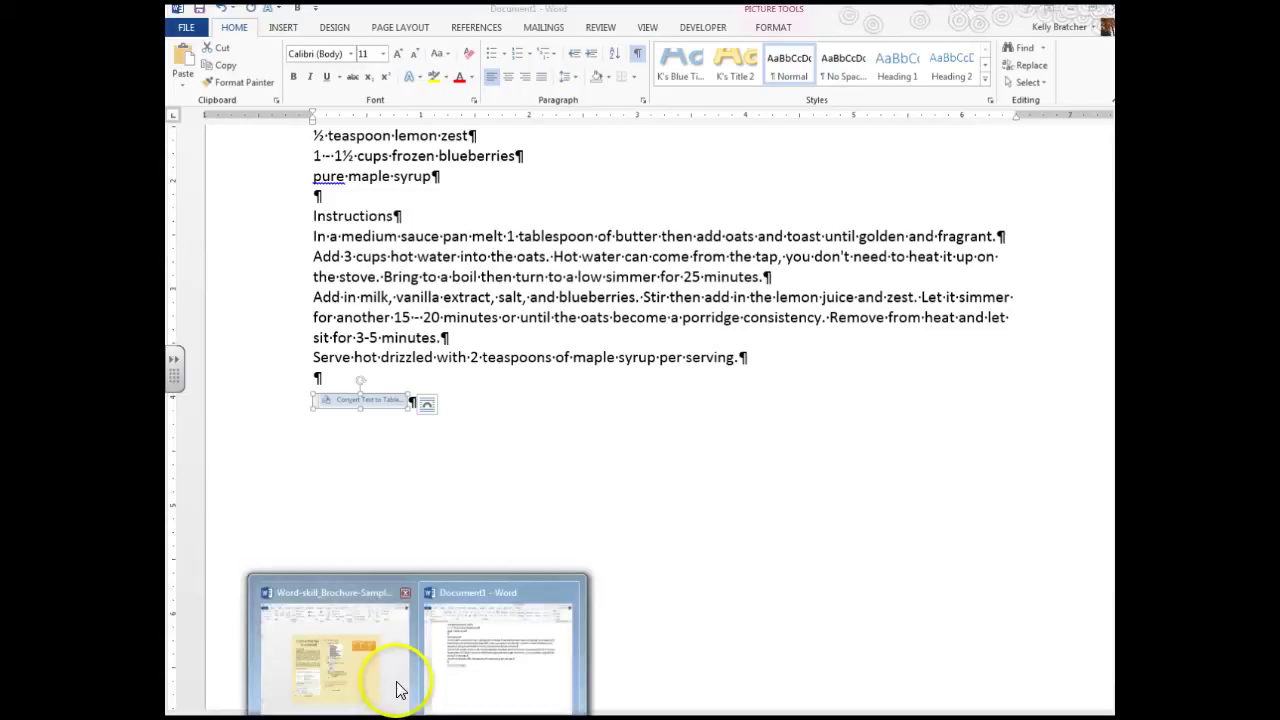
pyautogui.click(378, 678)
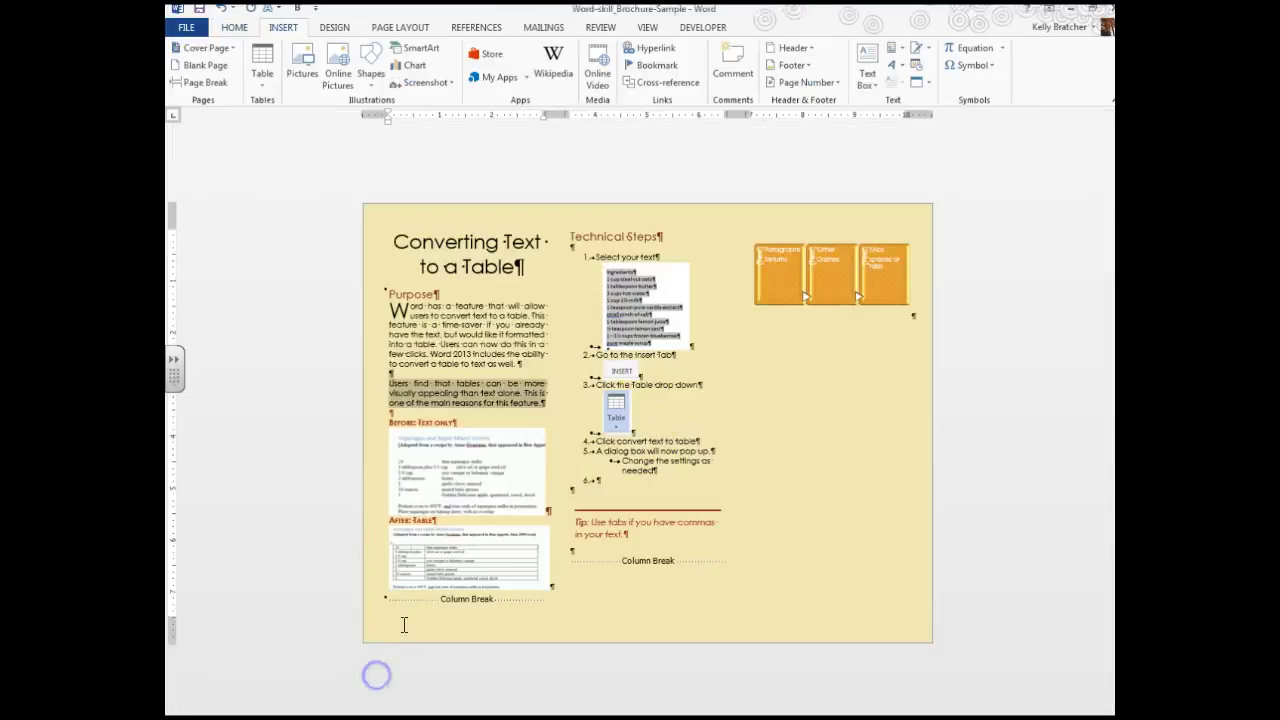
# - Add a left-indented line after step 4 and place the Convert Text to Table clip there
pyautogui.click(697, 440)
pyautogui.press('Return')
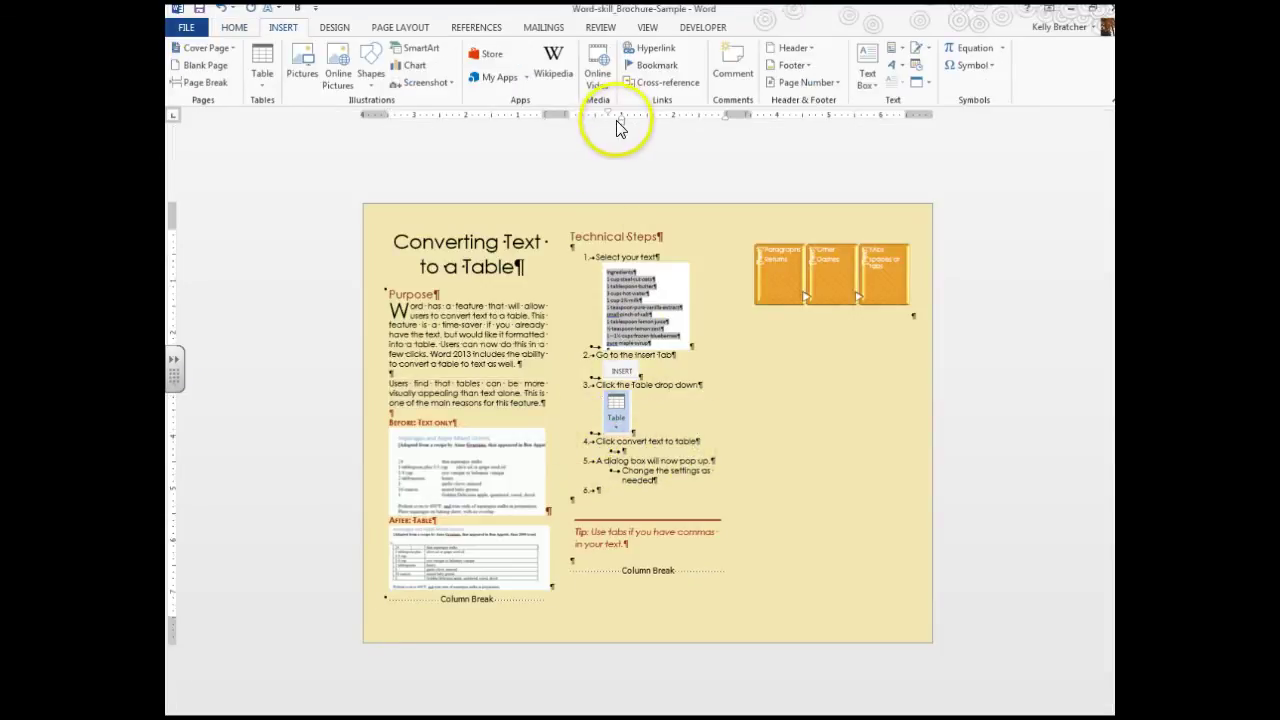
pyautogui.moveTo(614, 124); pyautogui.dragTo(601, 126)
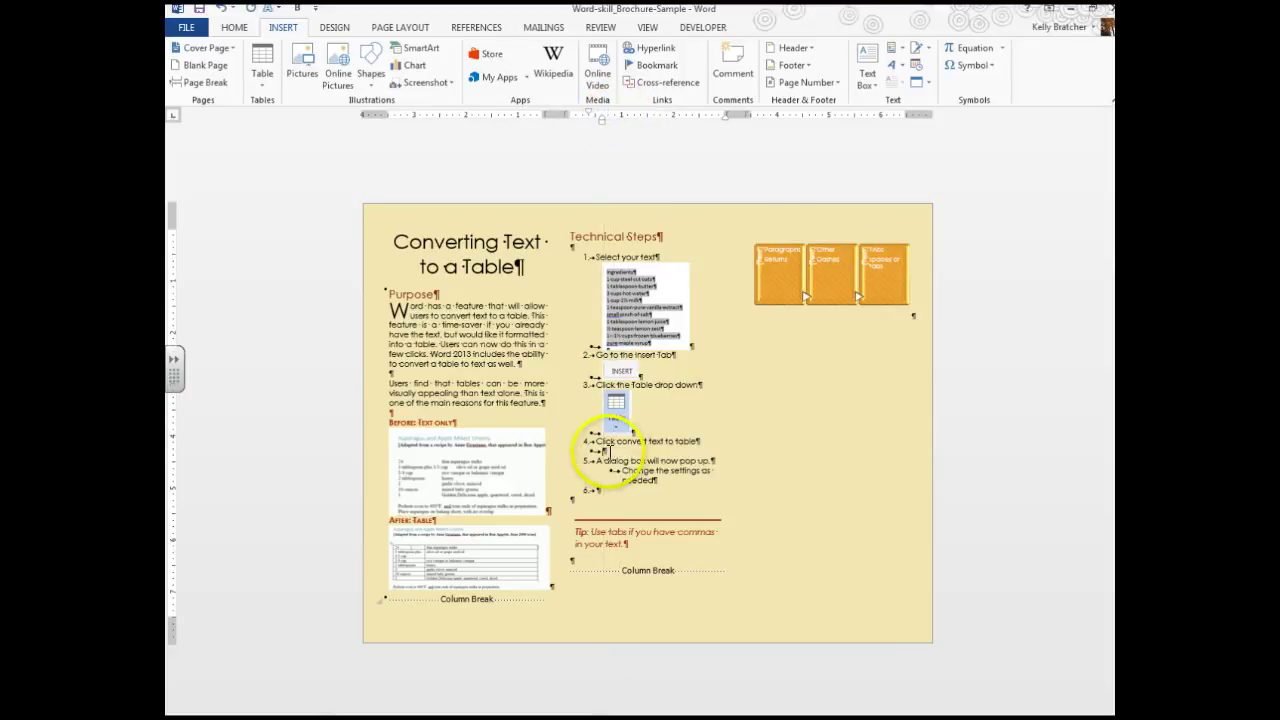
pyautogui.moveTo(598, 447); pyautogui.dragTo(657, 468)
pyautogui.click(641, 458)
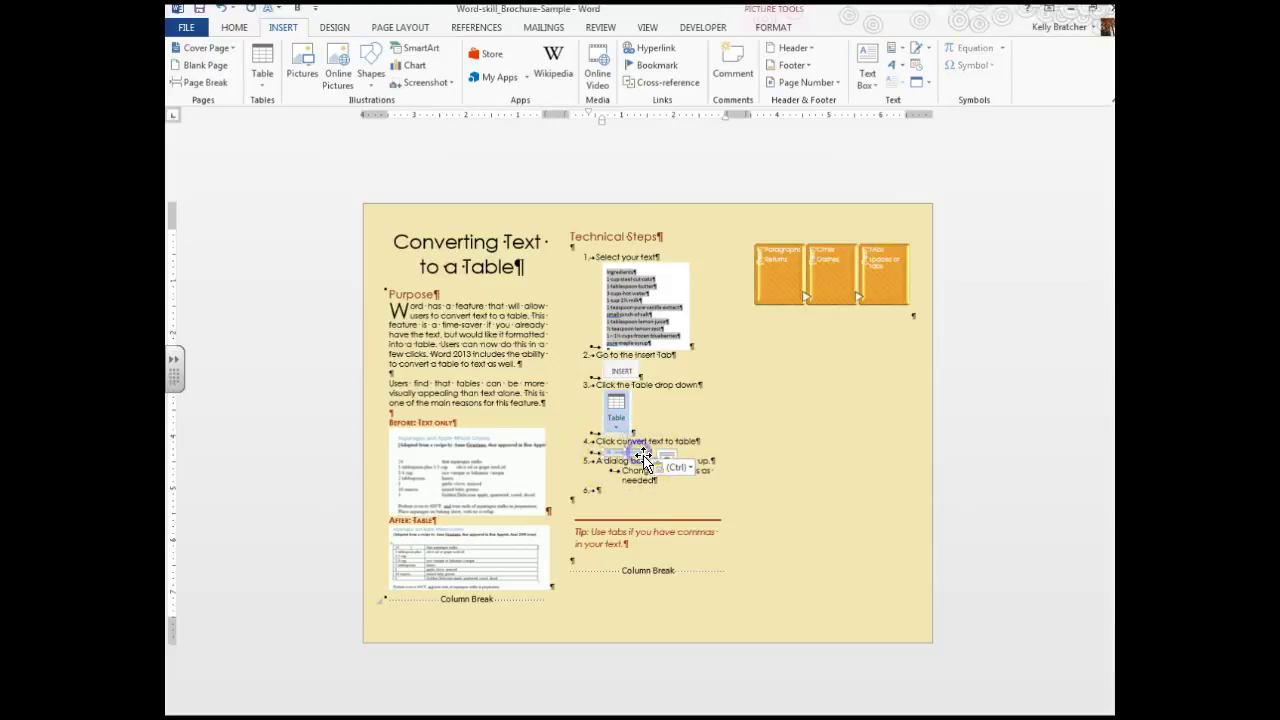
pyautogui.moveTo(655, 458); pyautogui.dragTo(680, 458)
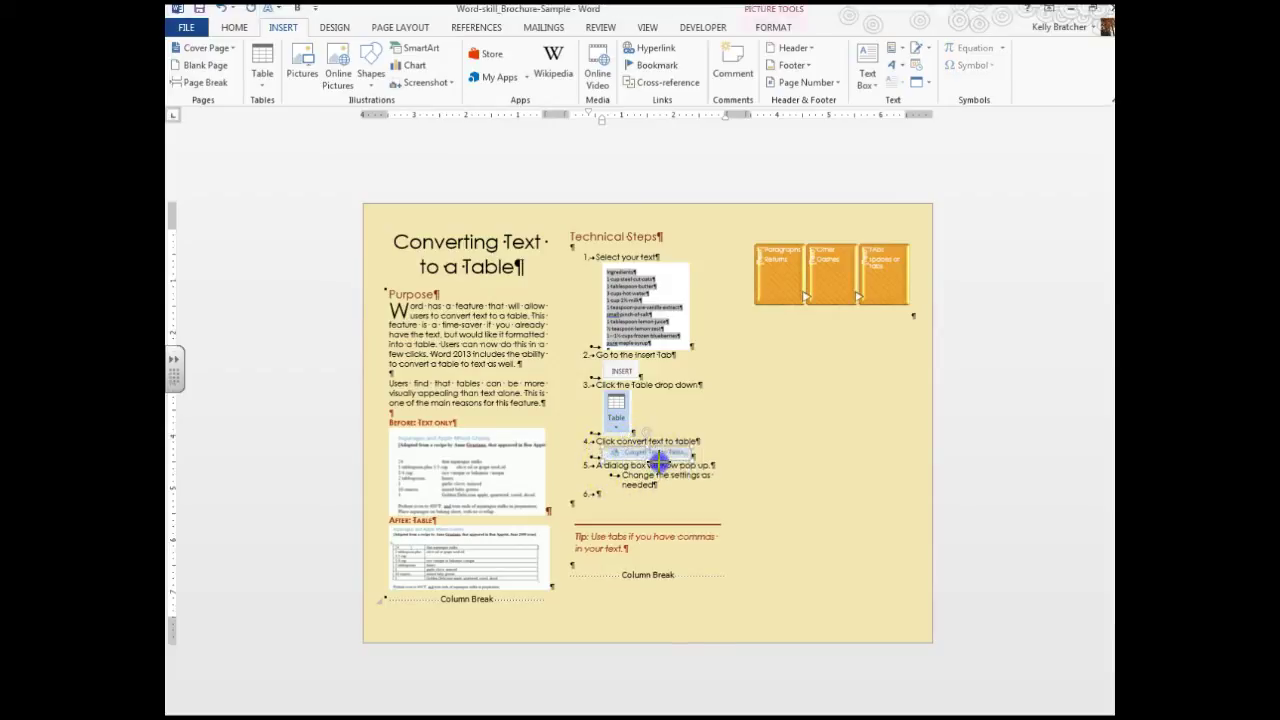
pyautogui.click(713, 474)
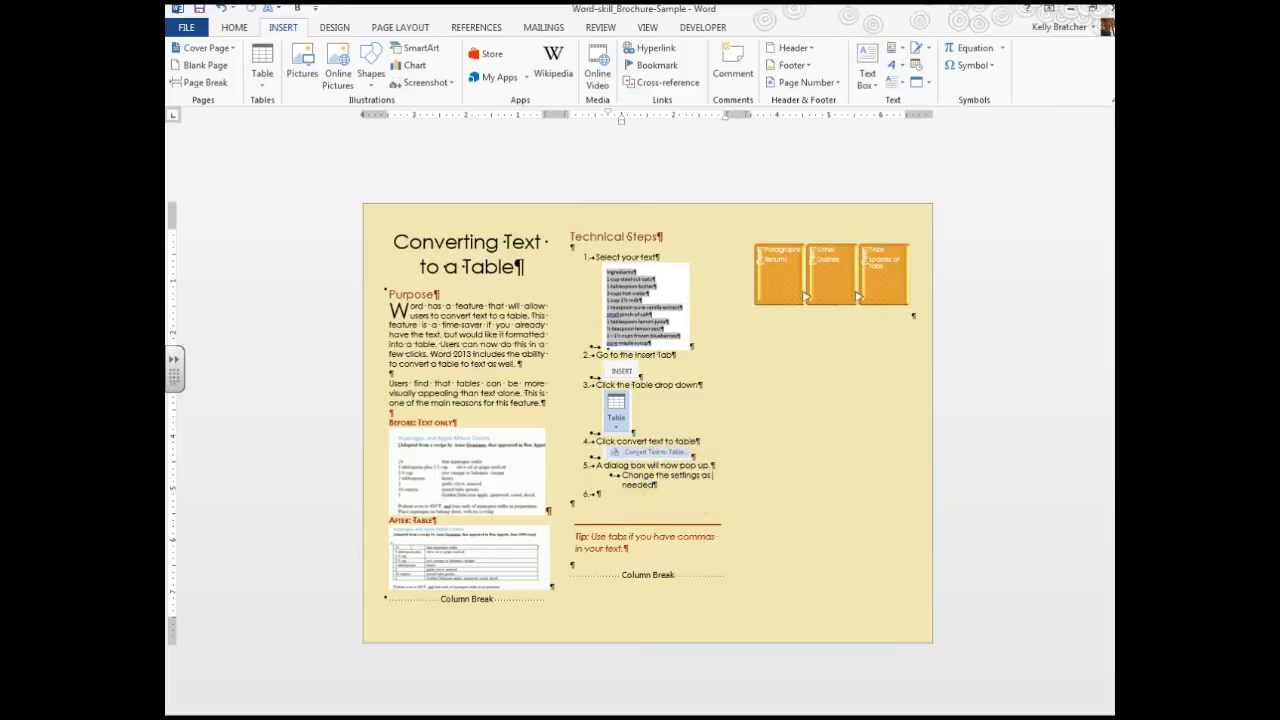
# - Switch back to the Document1 recipe window
pyautogui.moveTo(323, 718)
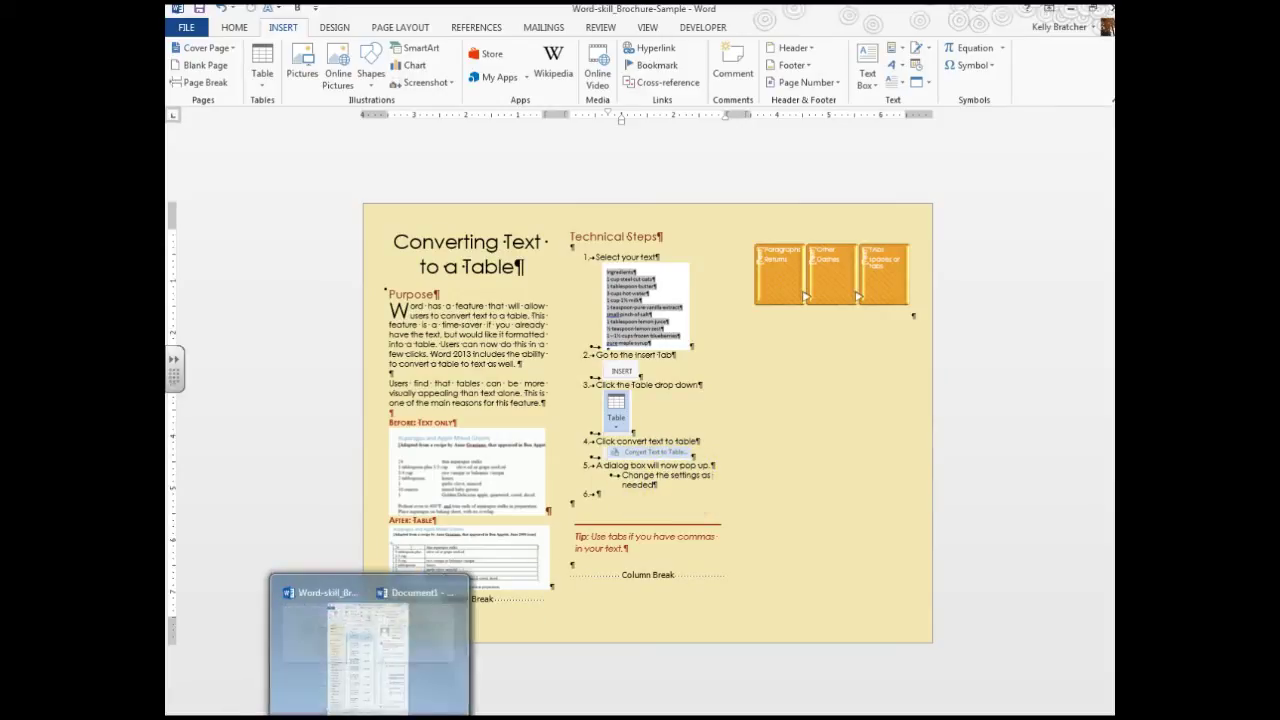
pyautogui.moveTo(414, 718)
pyautogui.click(465, 683)
# - Select the Ingredients list, open Convert Text to Table, cancel it, and return to the brochure
pyautogui.scroll(2, 461, 396)
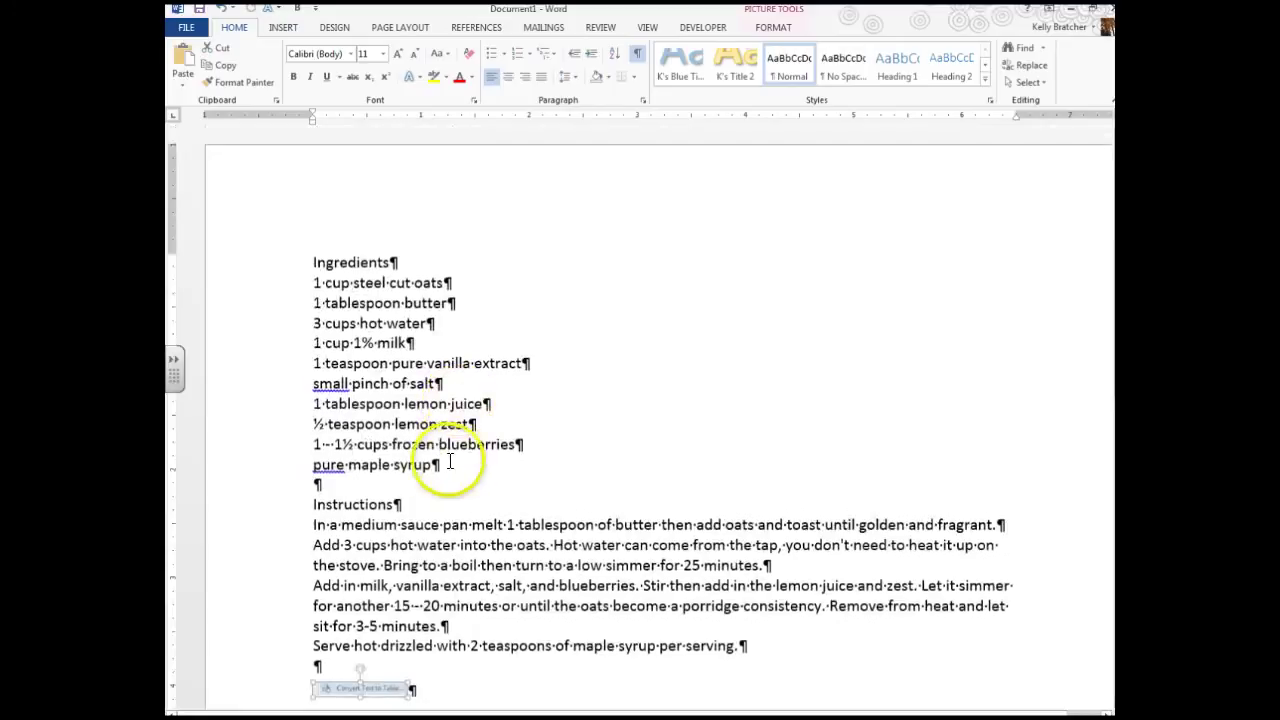
pyautogui.moveTo(443, 466); pyautogui.dragTo(313, 262)
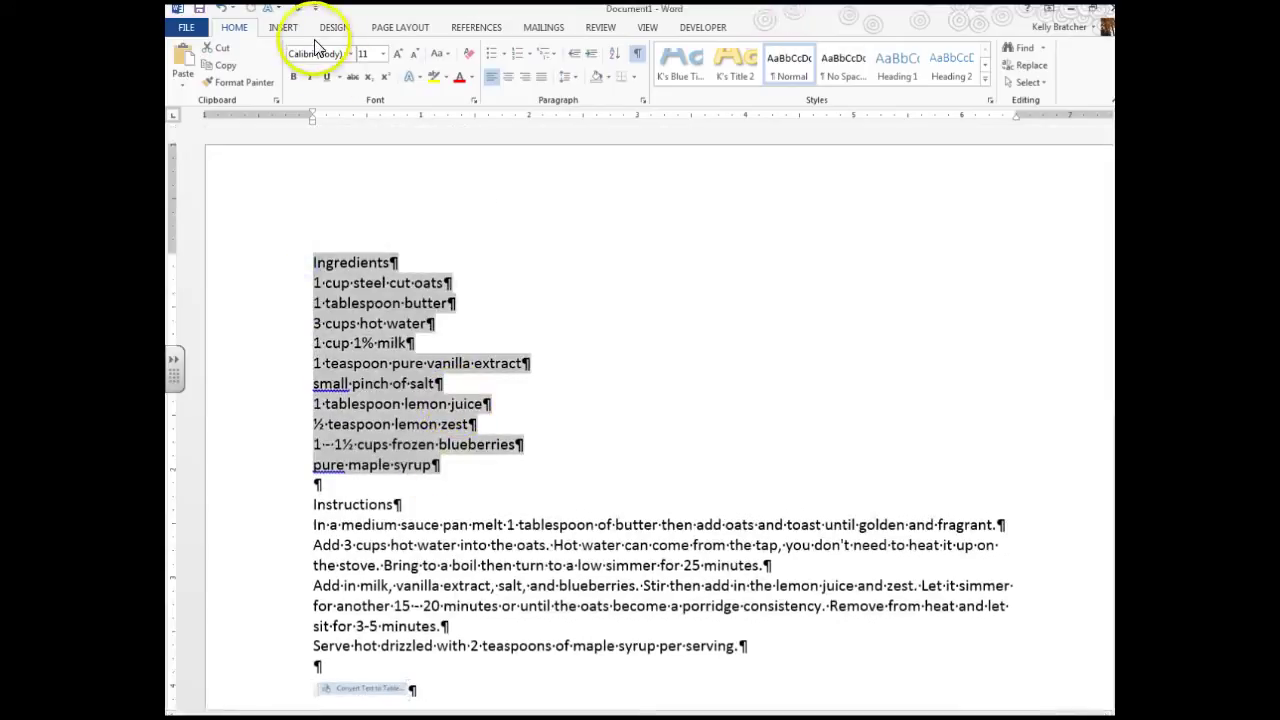
pyautogui.click(280, 27)
pyautogui.click(261, 76)
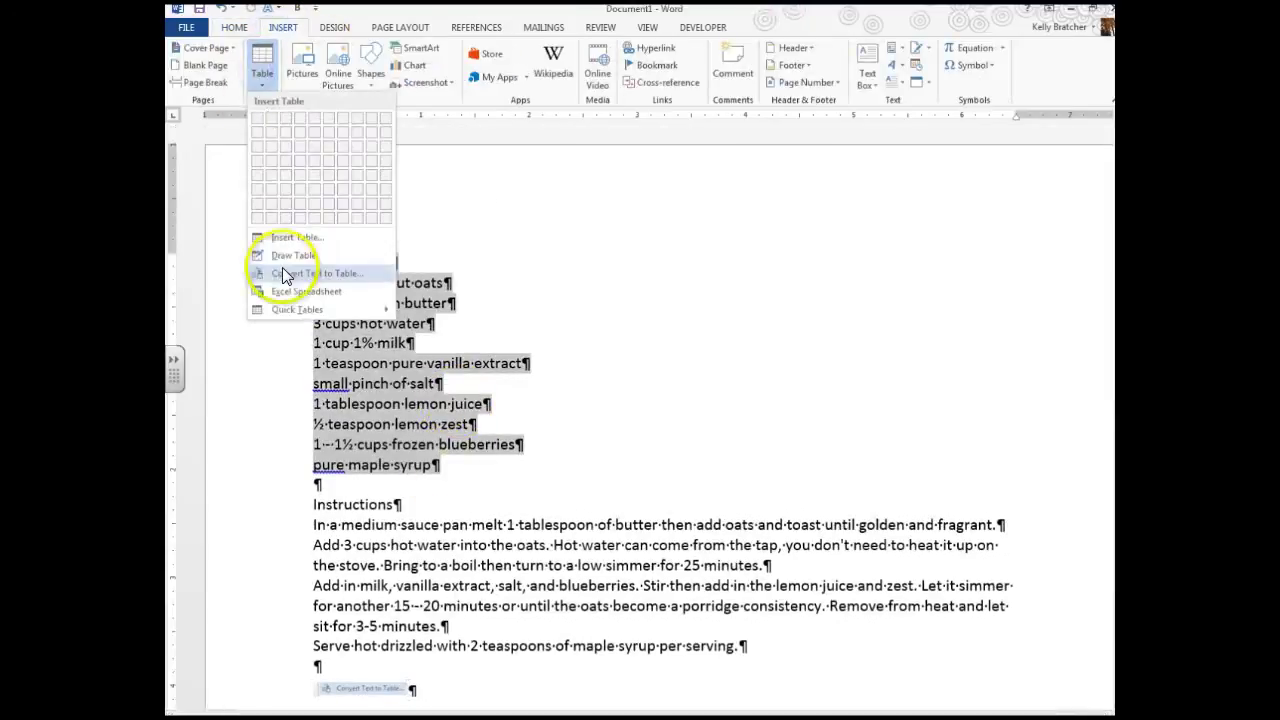
pyautogui.click(291, 281)
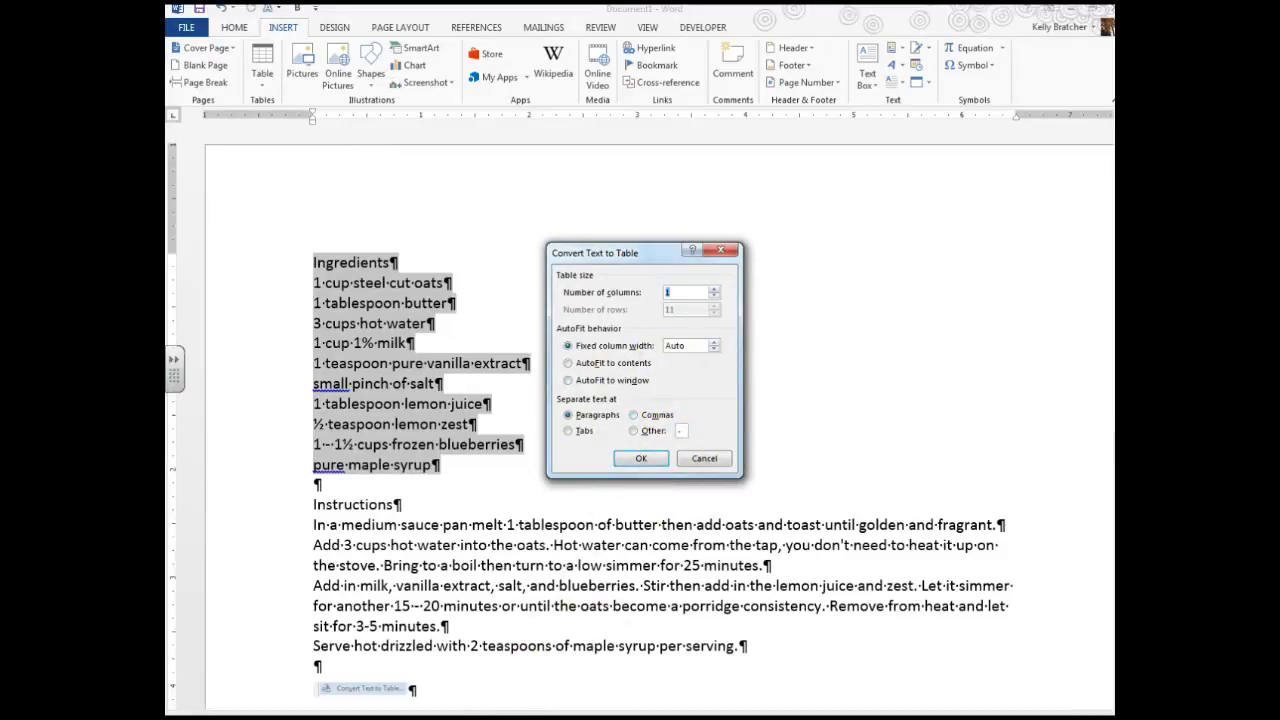
pyautogui.click(704, 458)
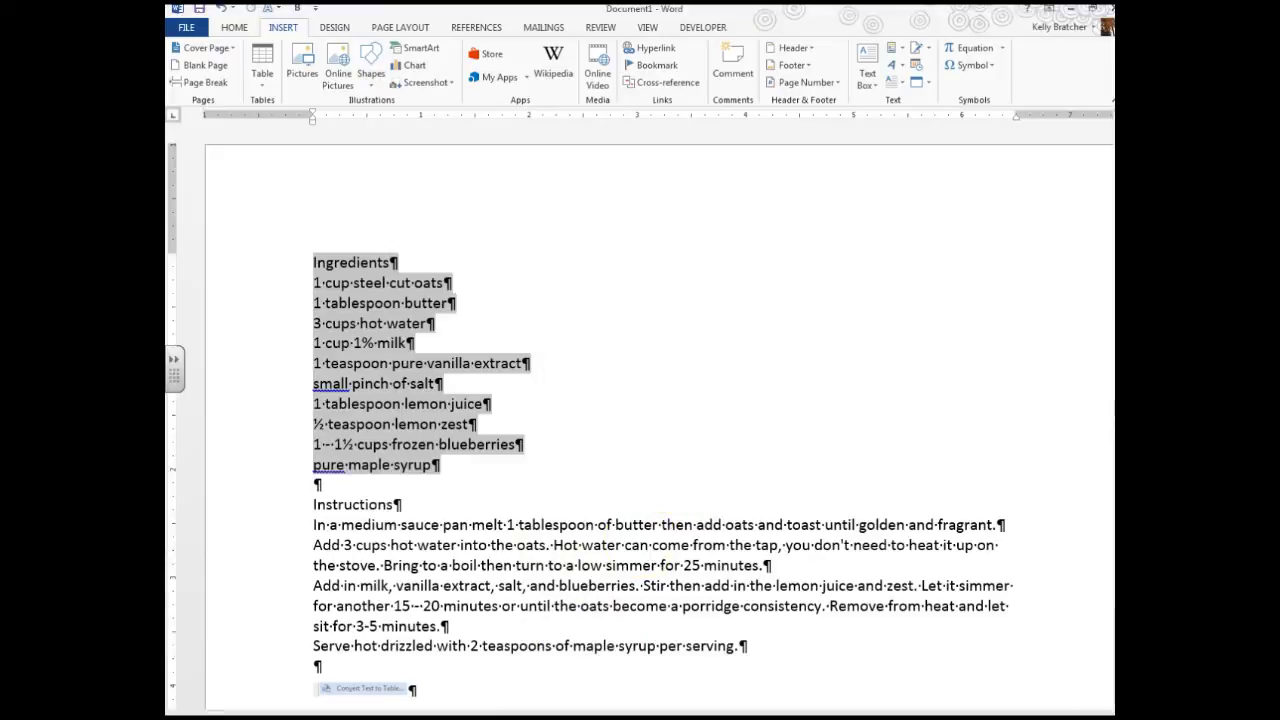
pyautogui.click(350, 690)
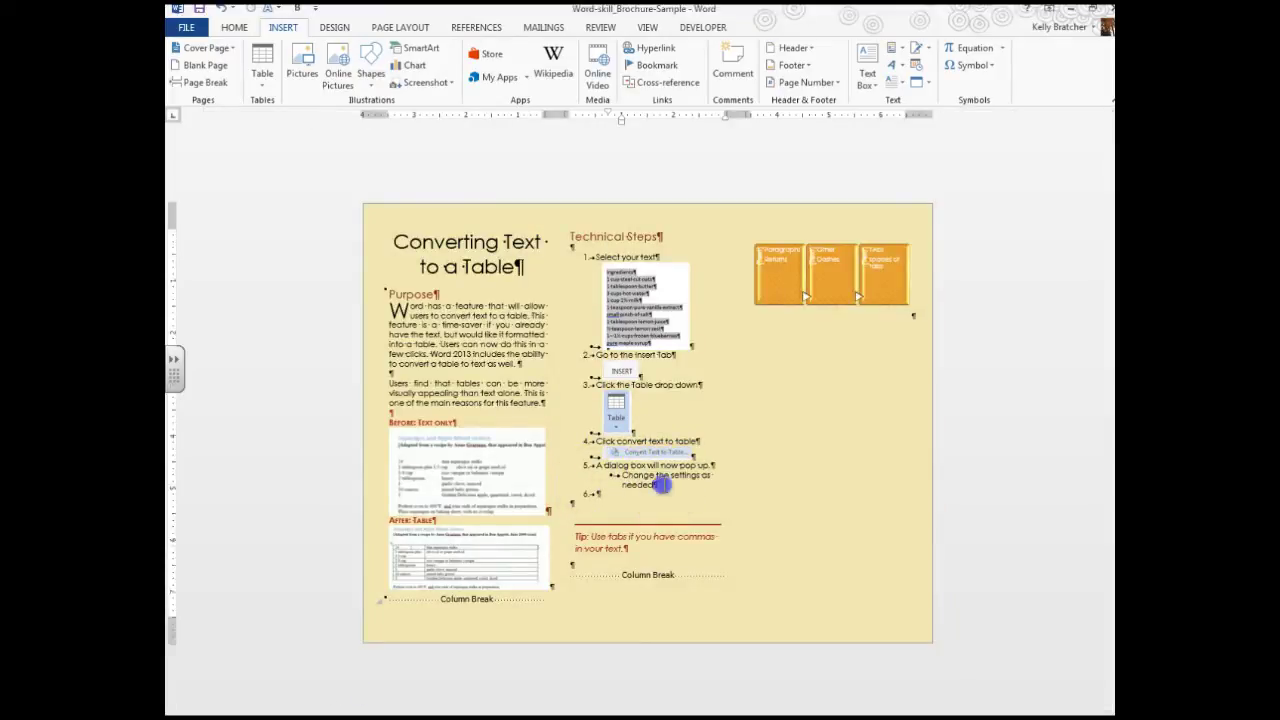
# - Paste the Convert Text to Table dialog picture under step 5 and shrink it to fit
pyautogui.press('Return')
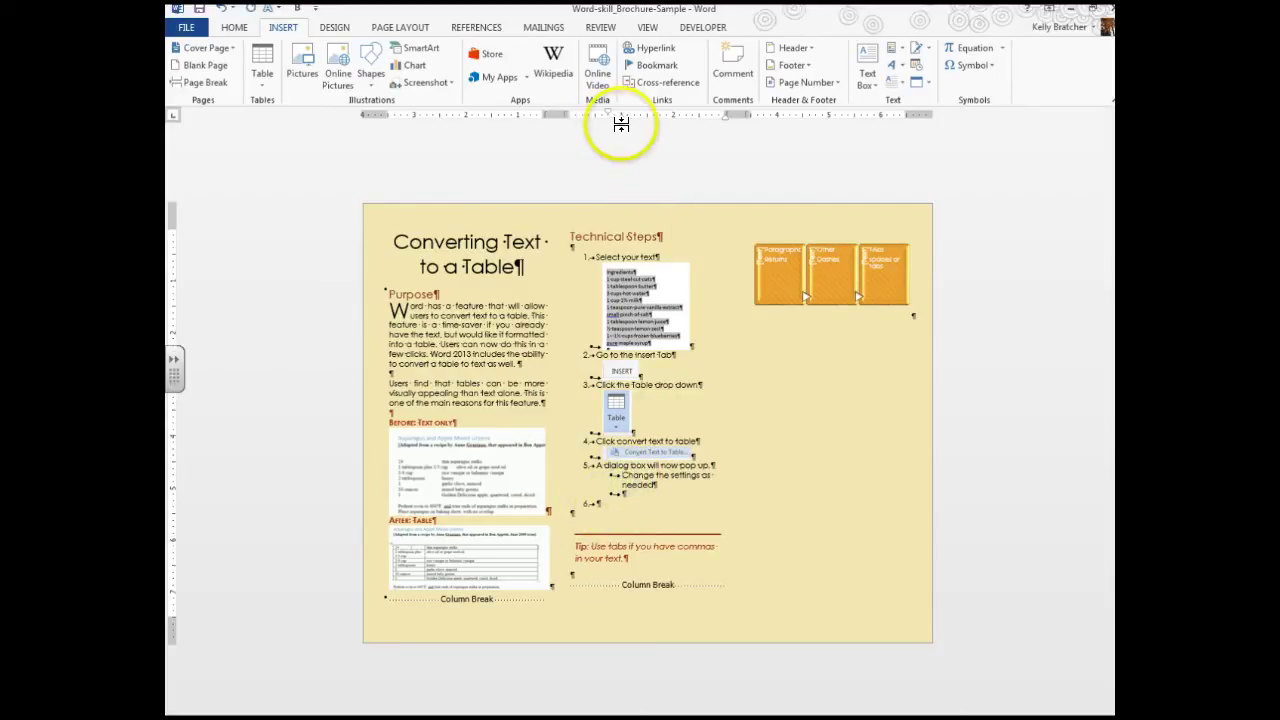
pyautogui.moveTo(621, 122); pyautogui.dragTo(603, 130)
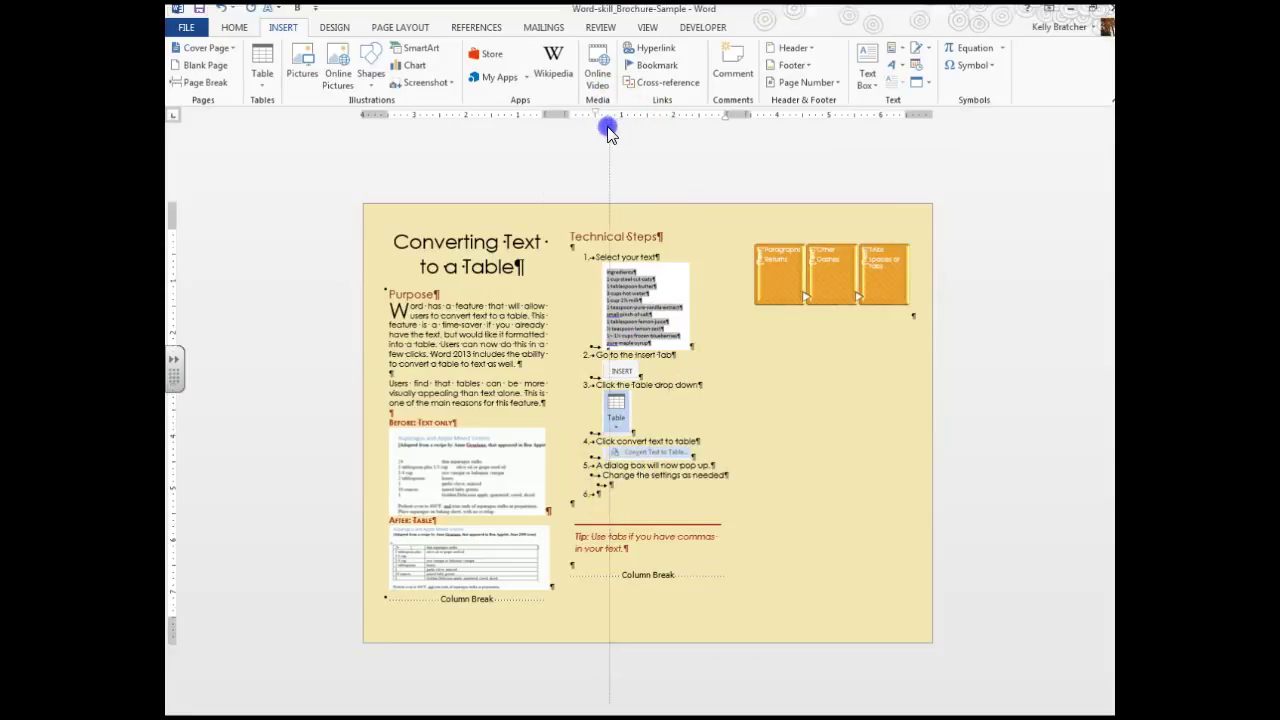
pyautogui.moveTo(605, 129); pyautogui.dragTo(600, 160)
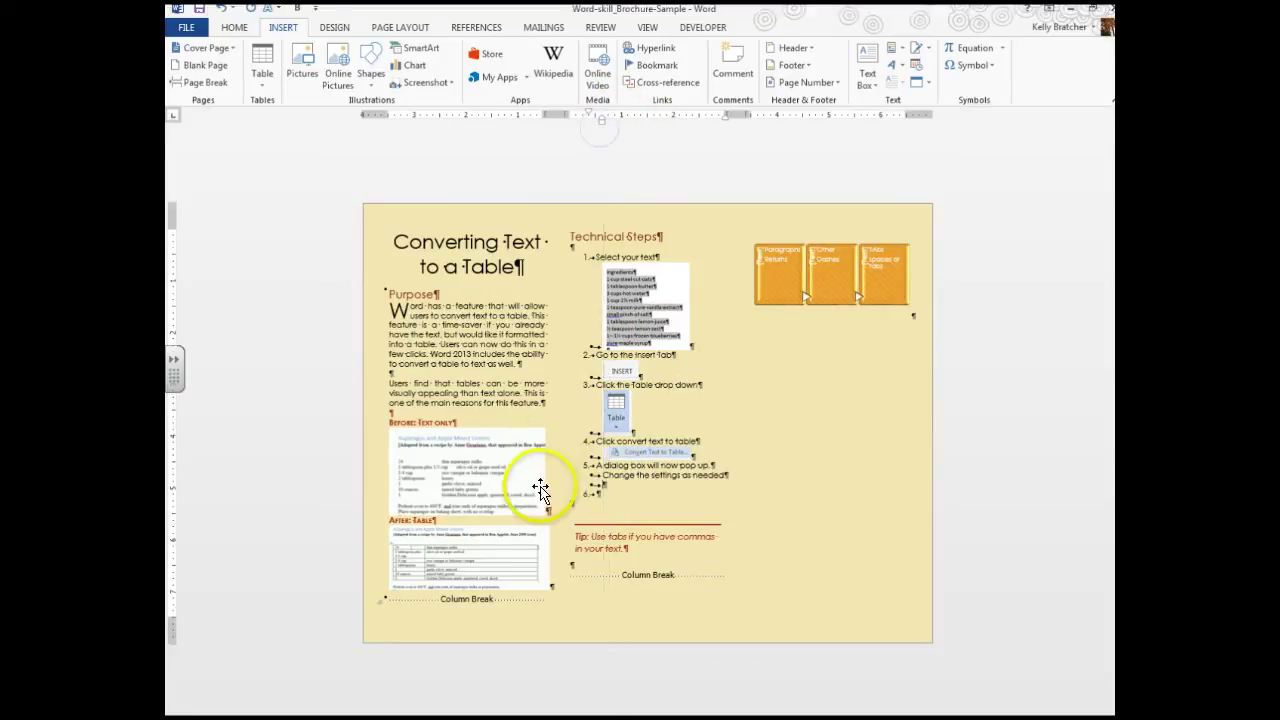
pyautogui.hotkey('ctrl', 'v')
pyautogui.click(918, 335)
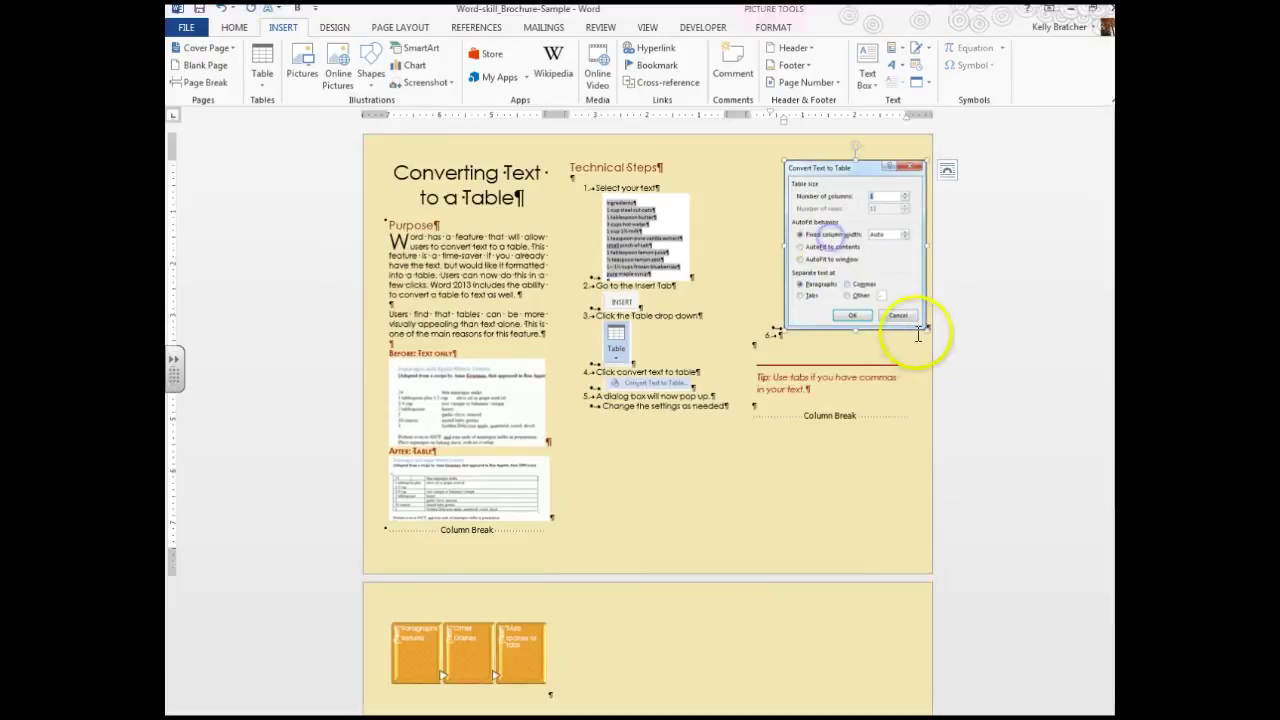
pyautogui.moveTo(925, 330); pyautogui.dragTo(891, 289)
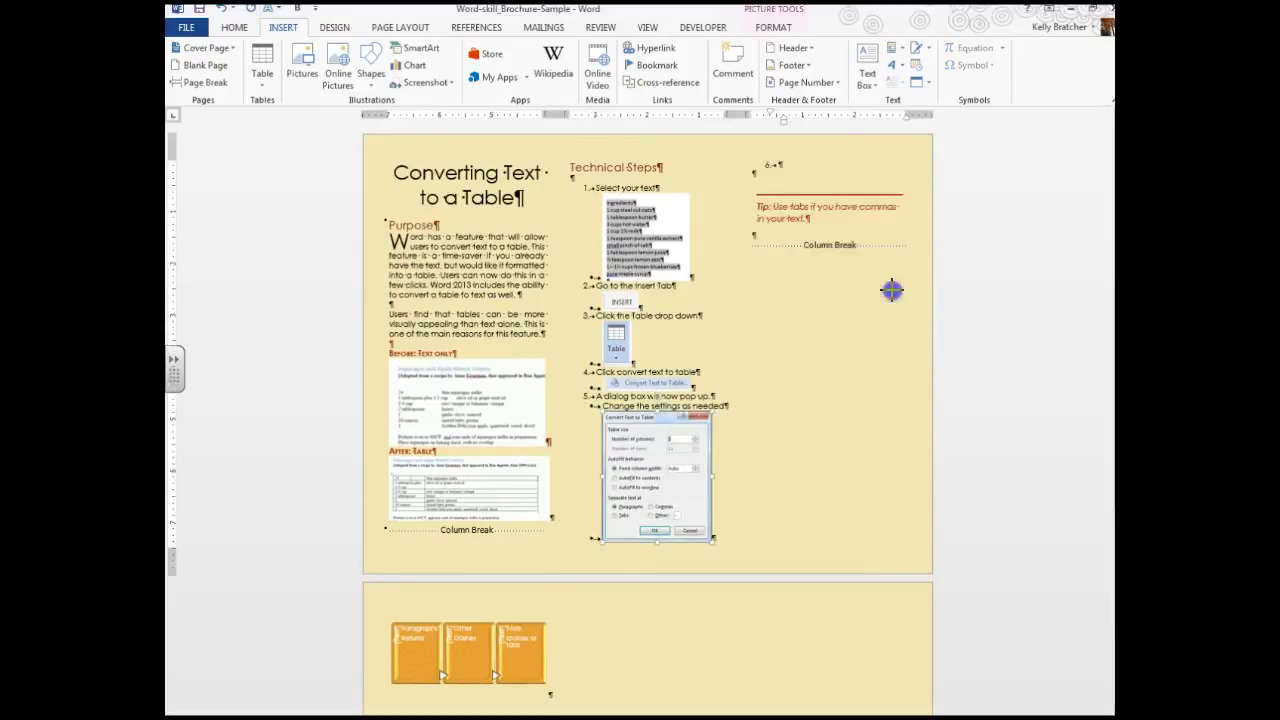
pyautogui.click(751, 505)
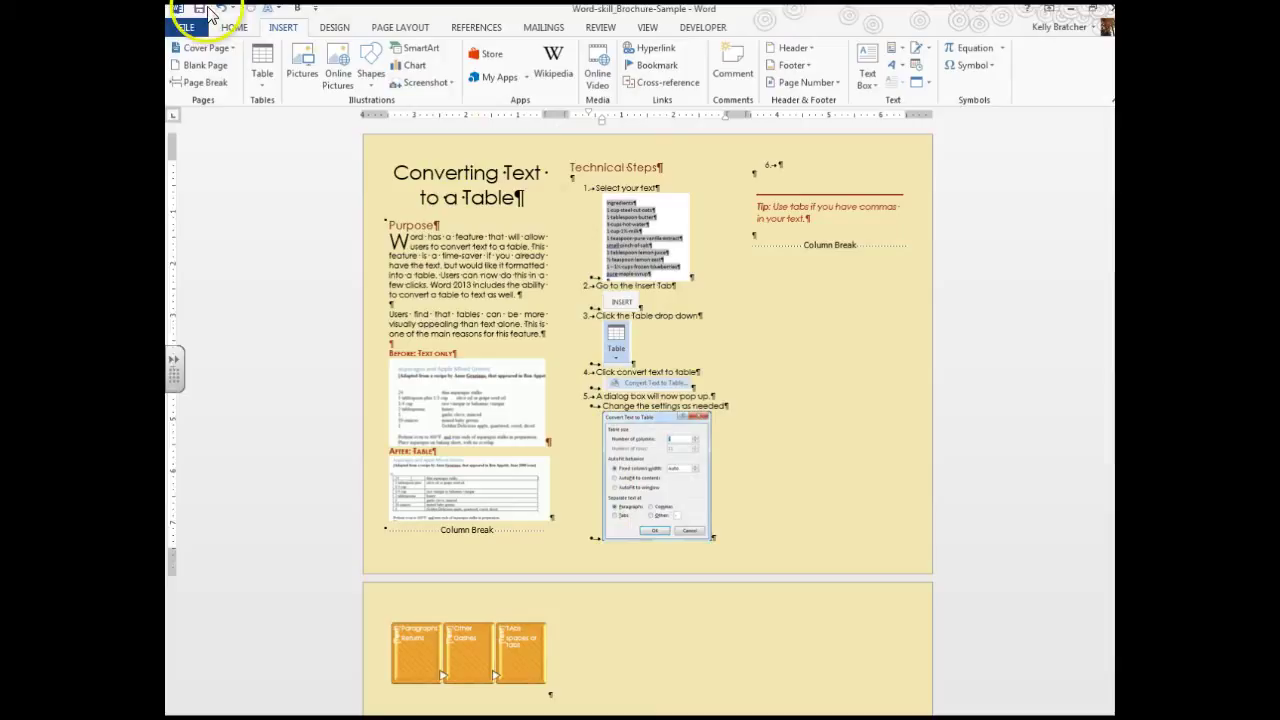
# - Delete the third column's column break, the leftover list number 6, and the blank line
pyautogui.click(755, 247)
pyautogui.press('Delete')
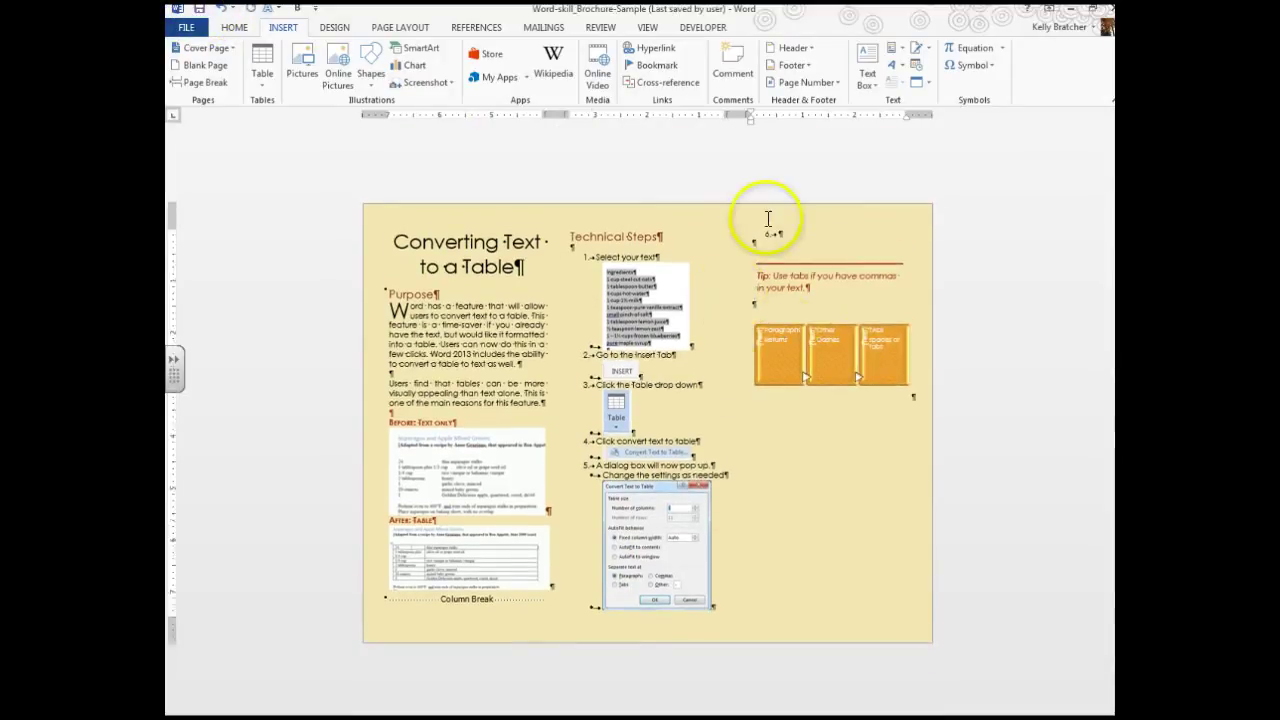
pyautogui.press('BackSpace')
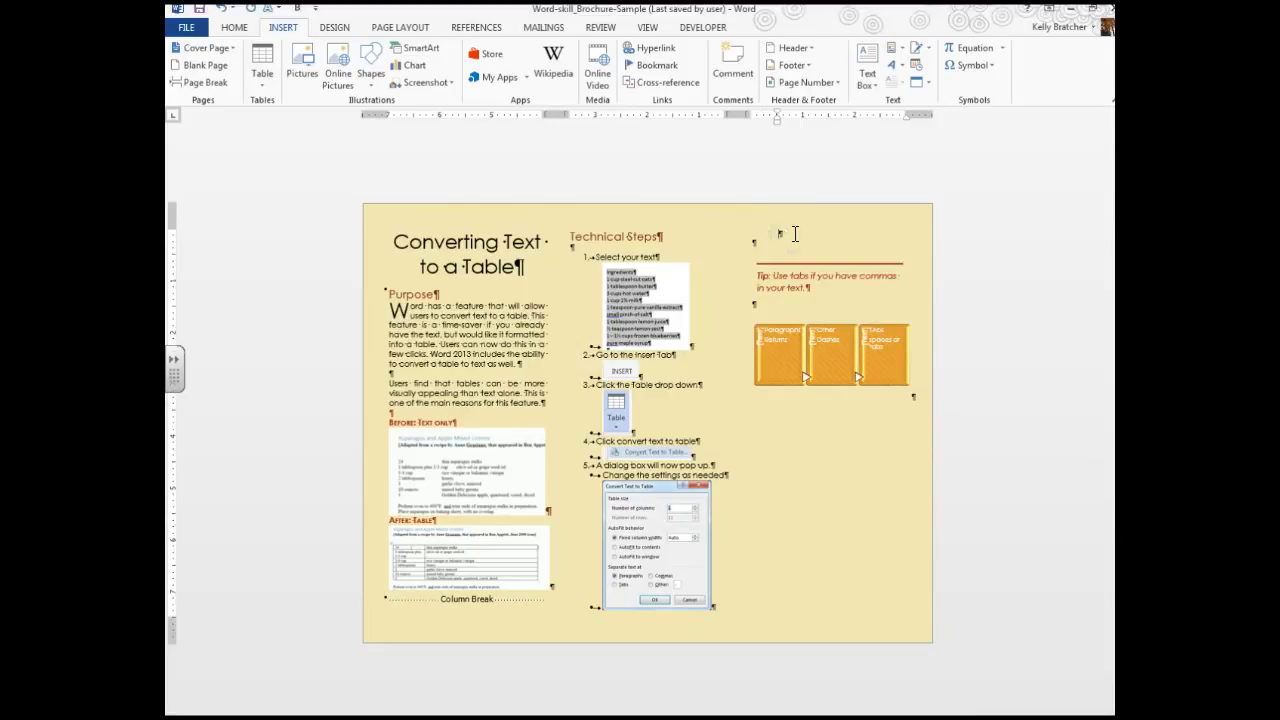
pyautogui.press('Delete')
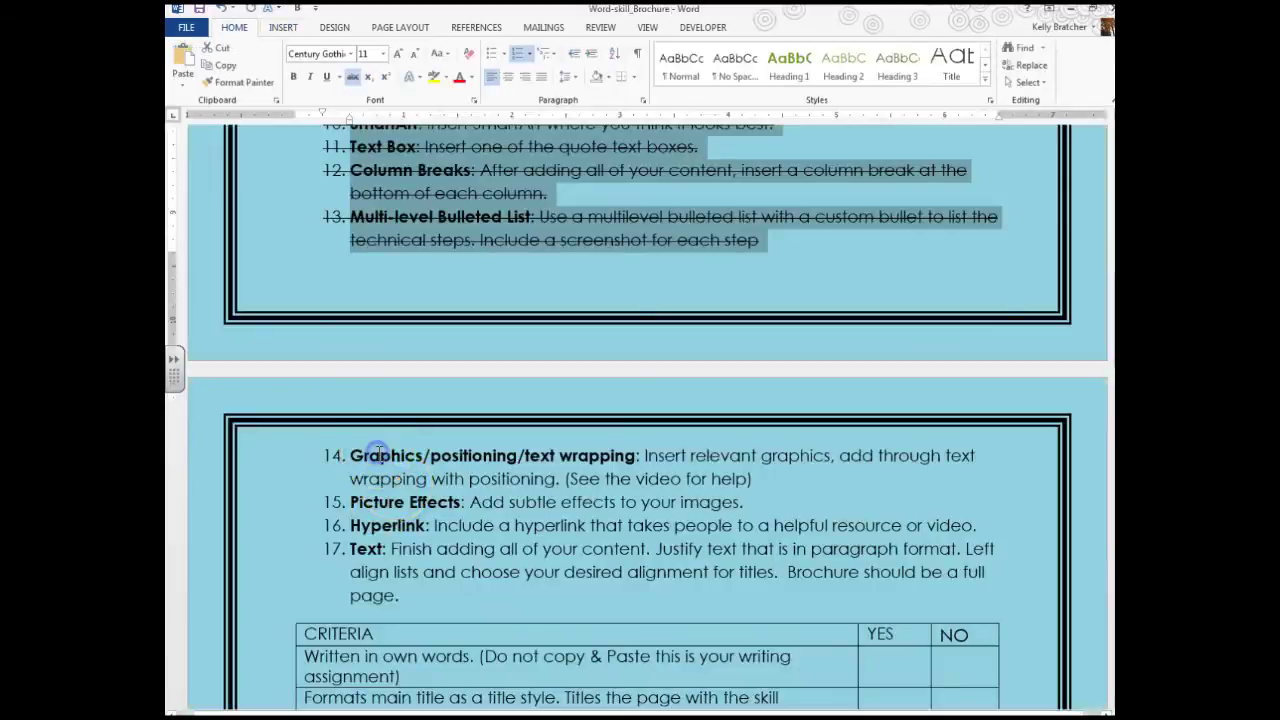
pyautogui.click(380, 455)
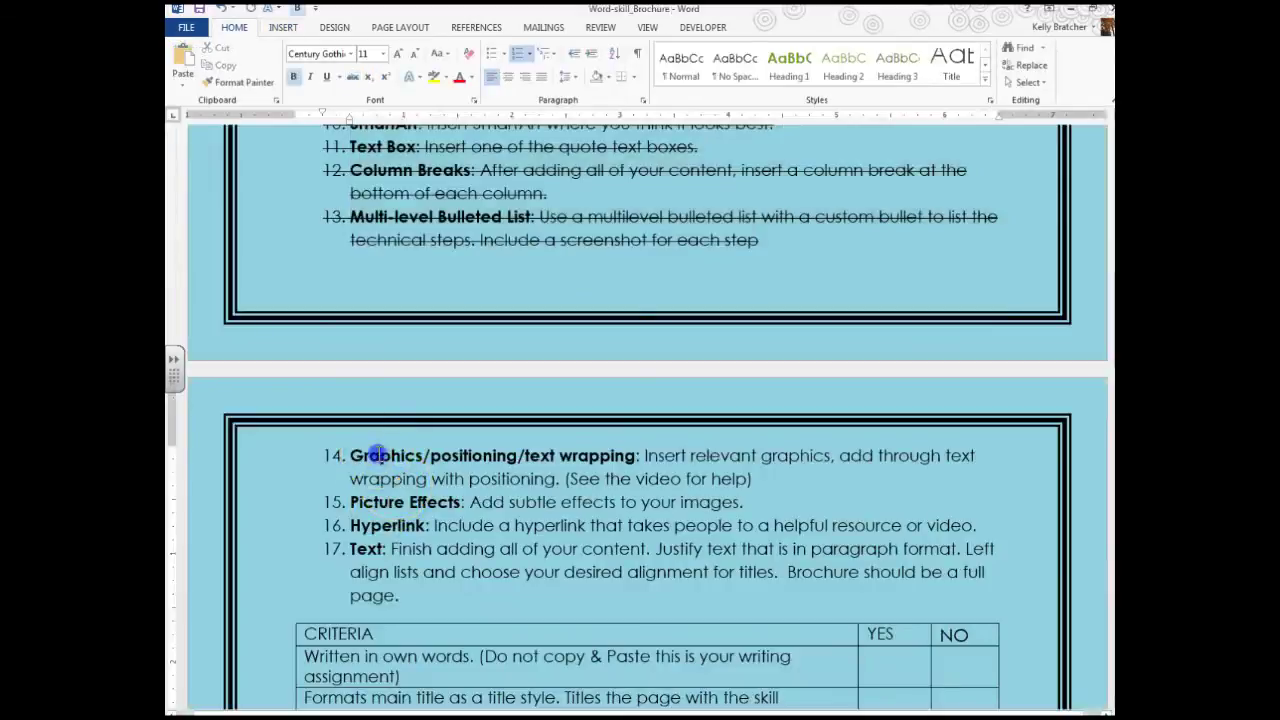
pyautogui.doubleClick(380, 455)
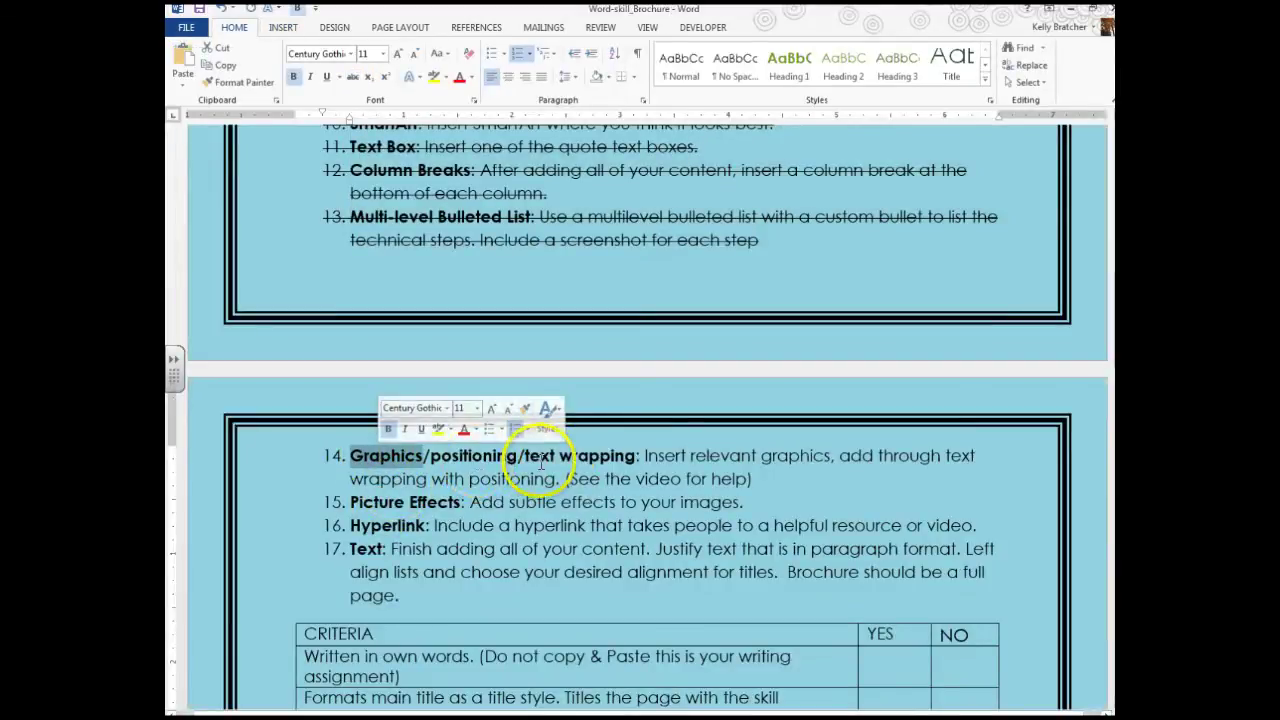
pyautogui.click(470, 462)
pyautogui.doubleClick(470, 462)
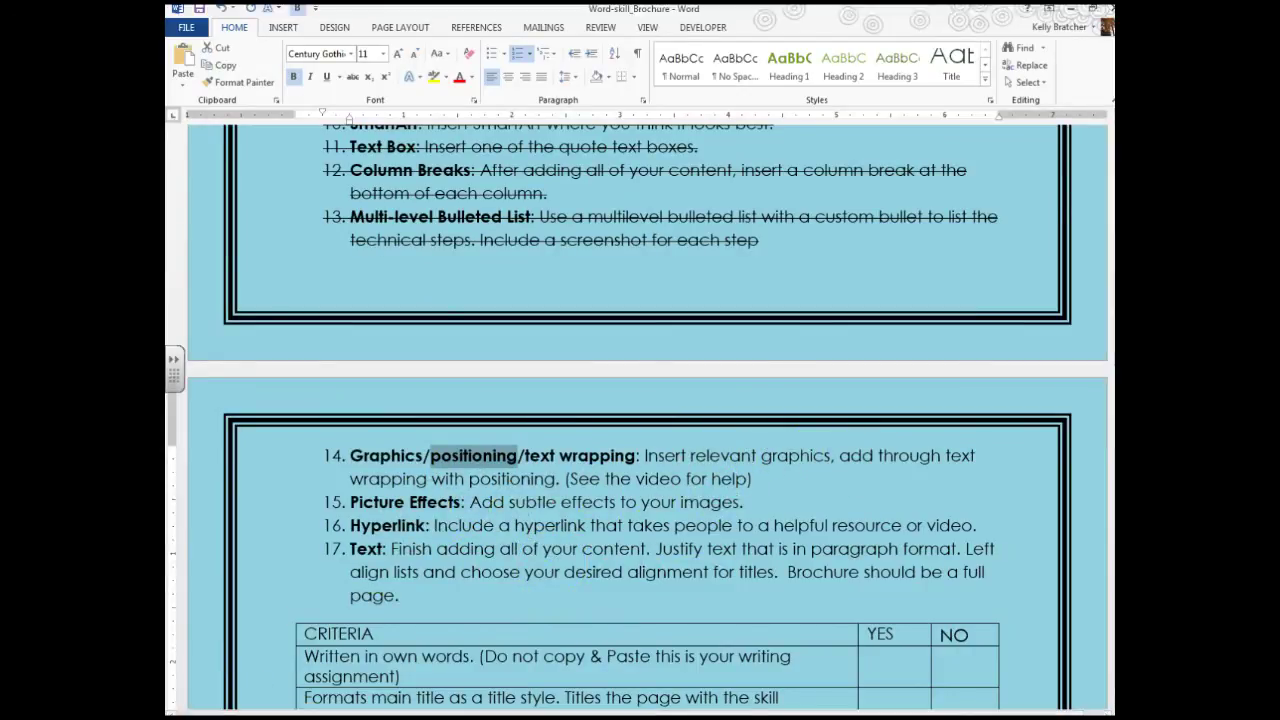
pyautogui.hotkey('alt', 'Tab')
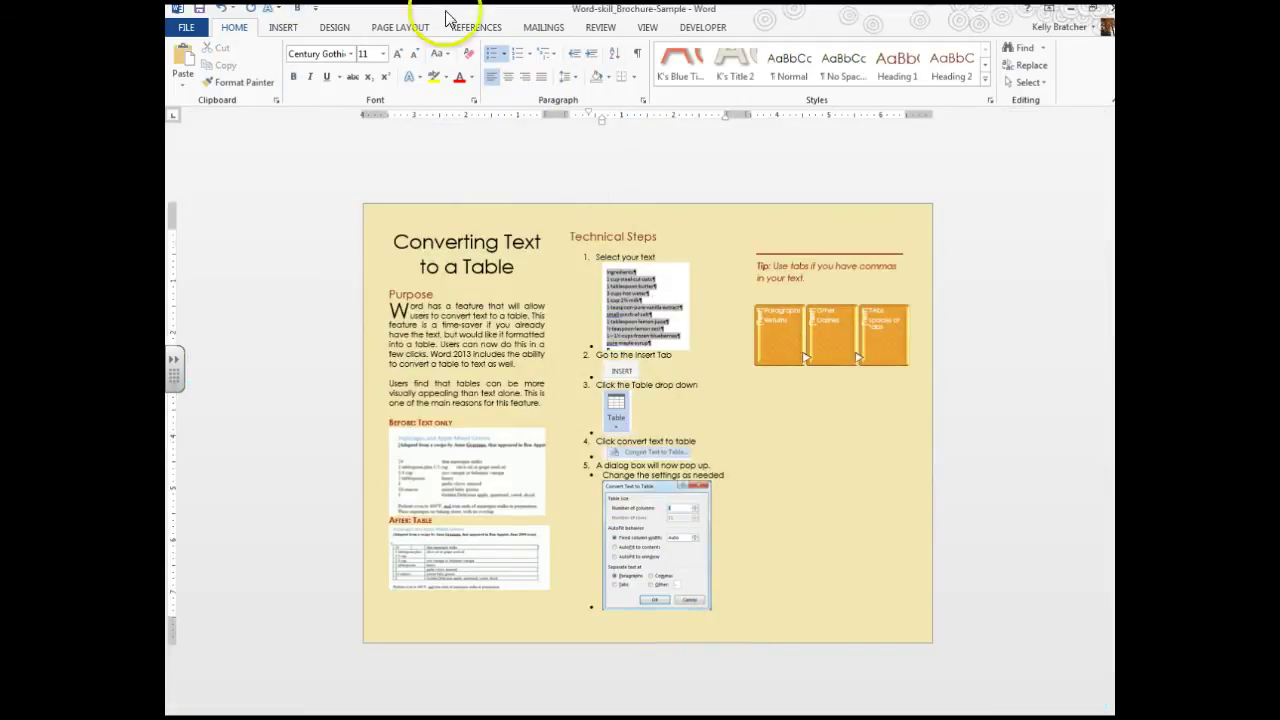
# - Insert a column break before the tip text so it starts the third column
pyautogui.click(398, 28)
pyautogui.click(302, 62)
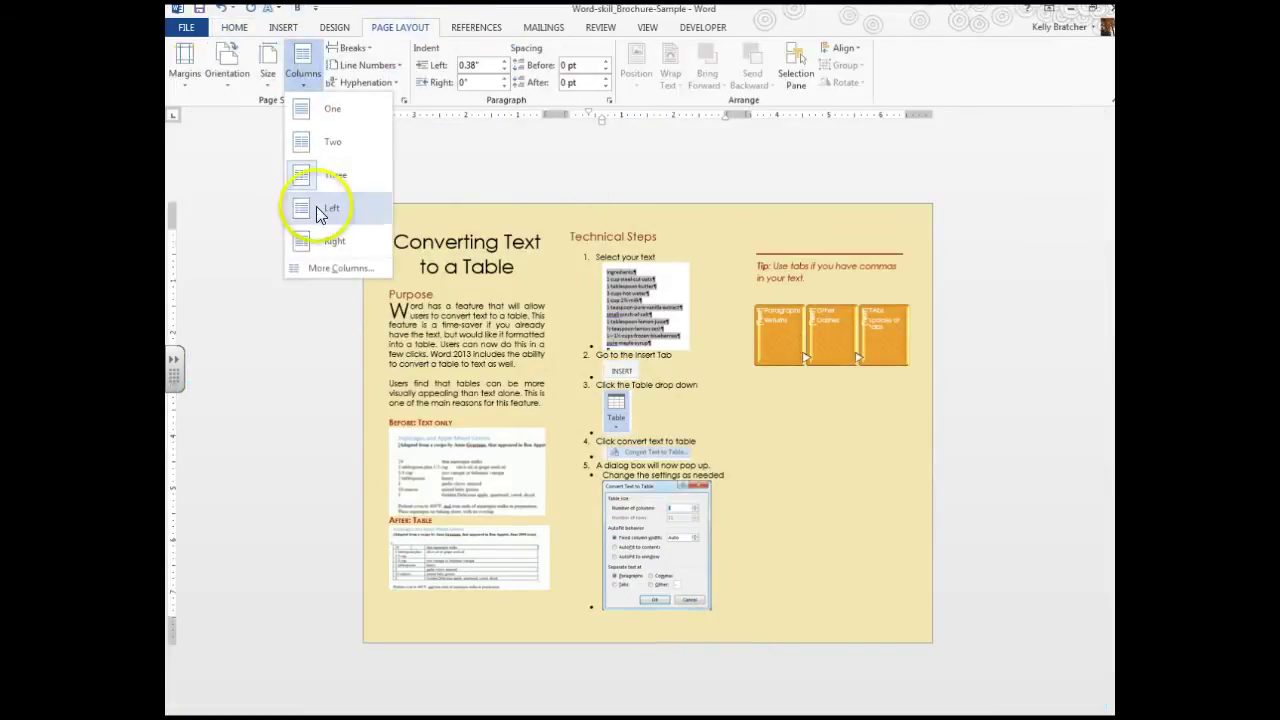
pyautogui.click(350, 47)
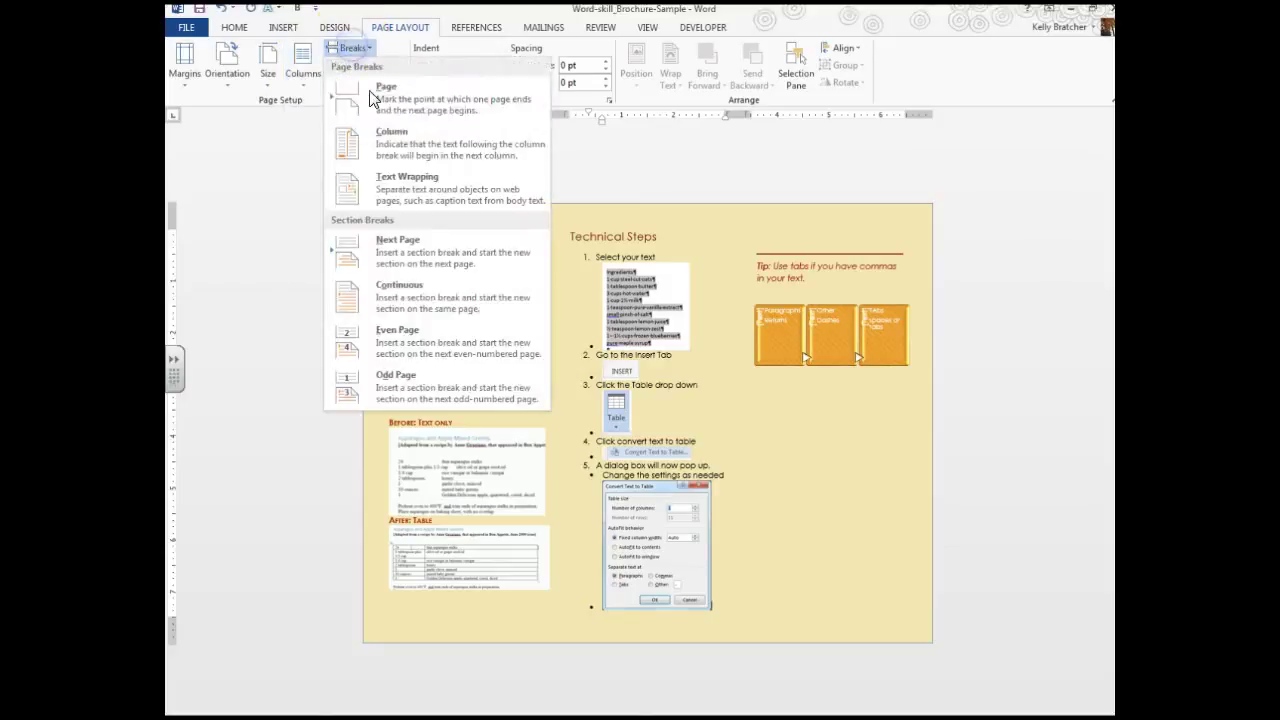
pyautogui.click(405, 145)
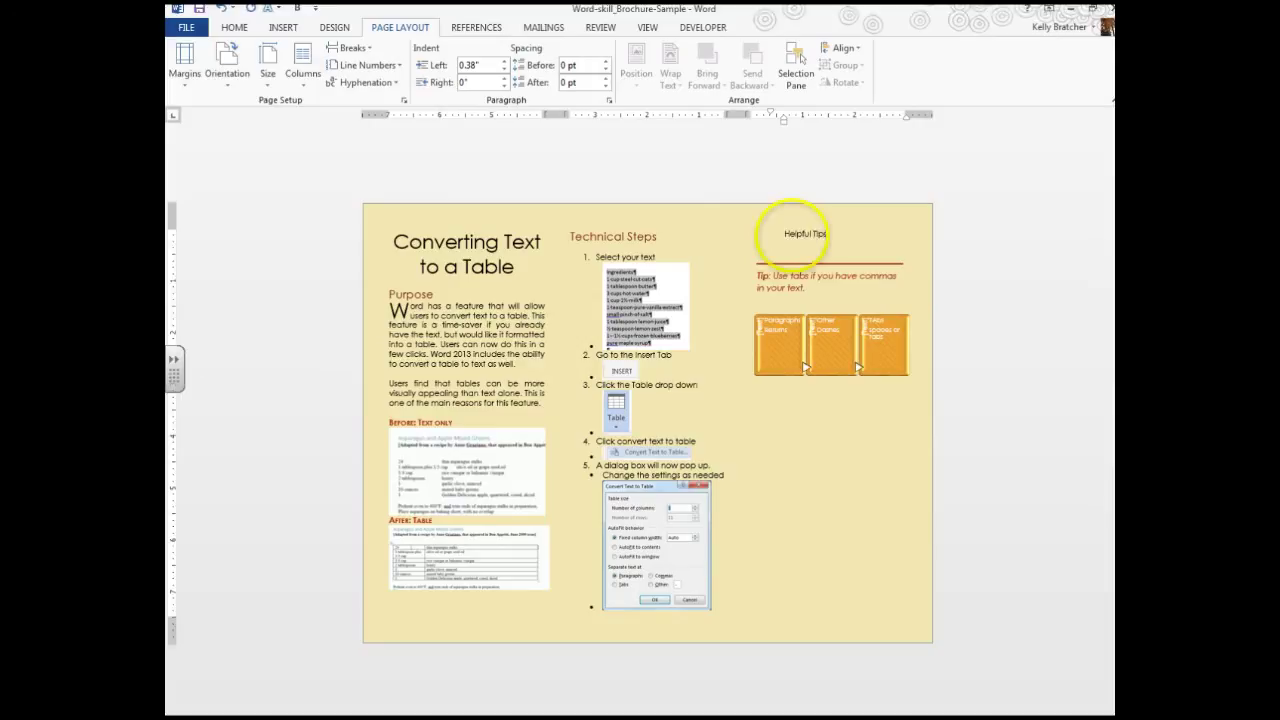
# - Make 'Helpful Tips' a justified Heading 1, indented flush with the column's left edge
pyautogui.click(843, 235)
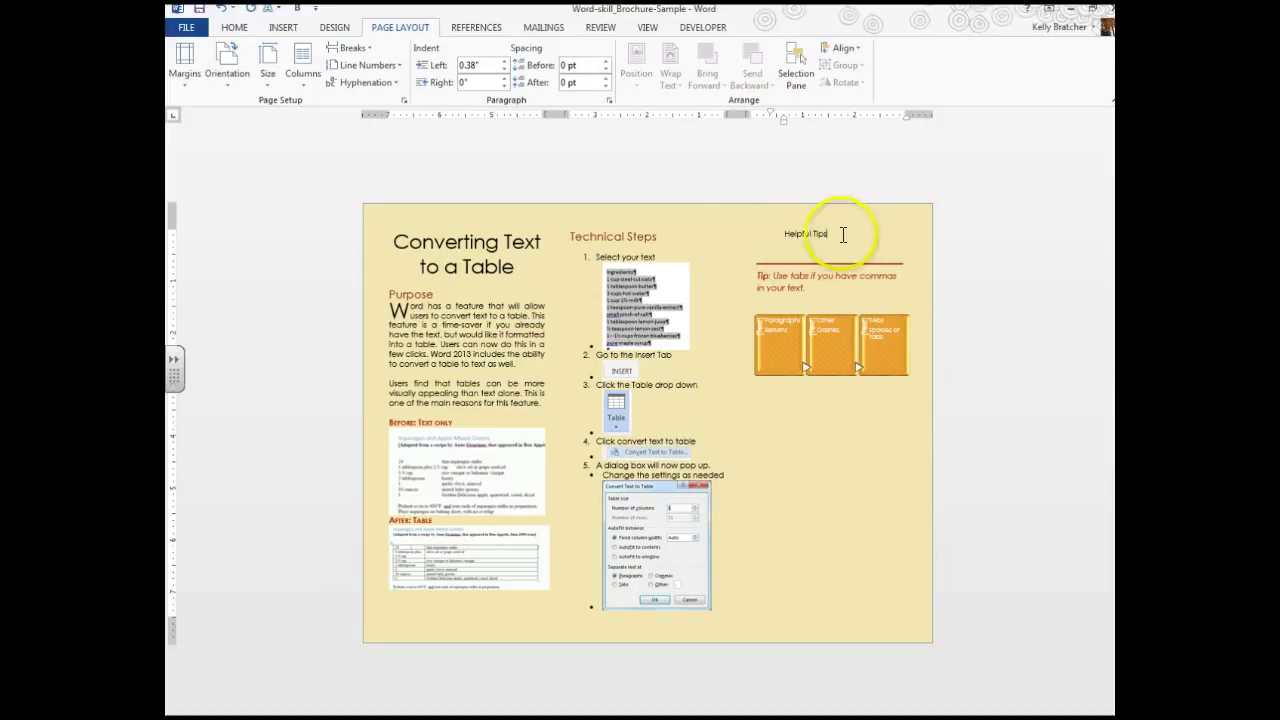
pyautogui.moveTo(843, 235); pyautogui.dragTo(757, 236)
pyautogui.click(226, 28)
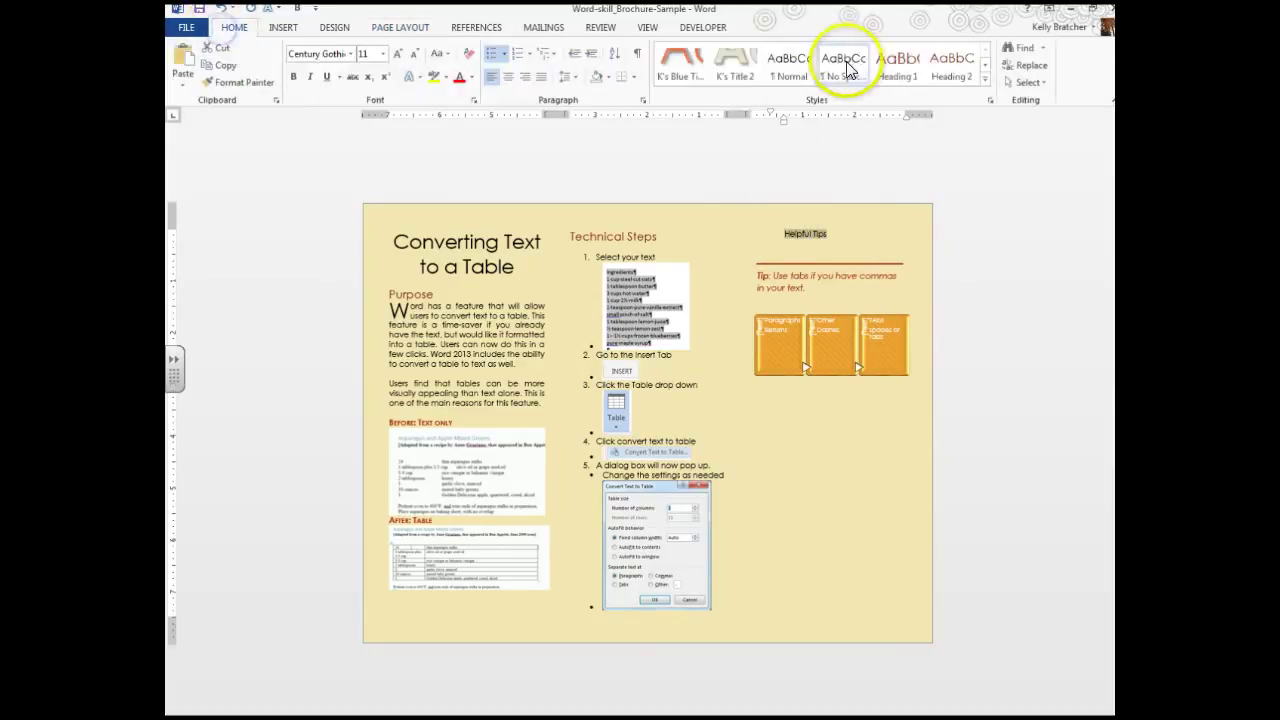
pyautogui.click(895, 74)
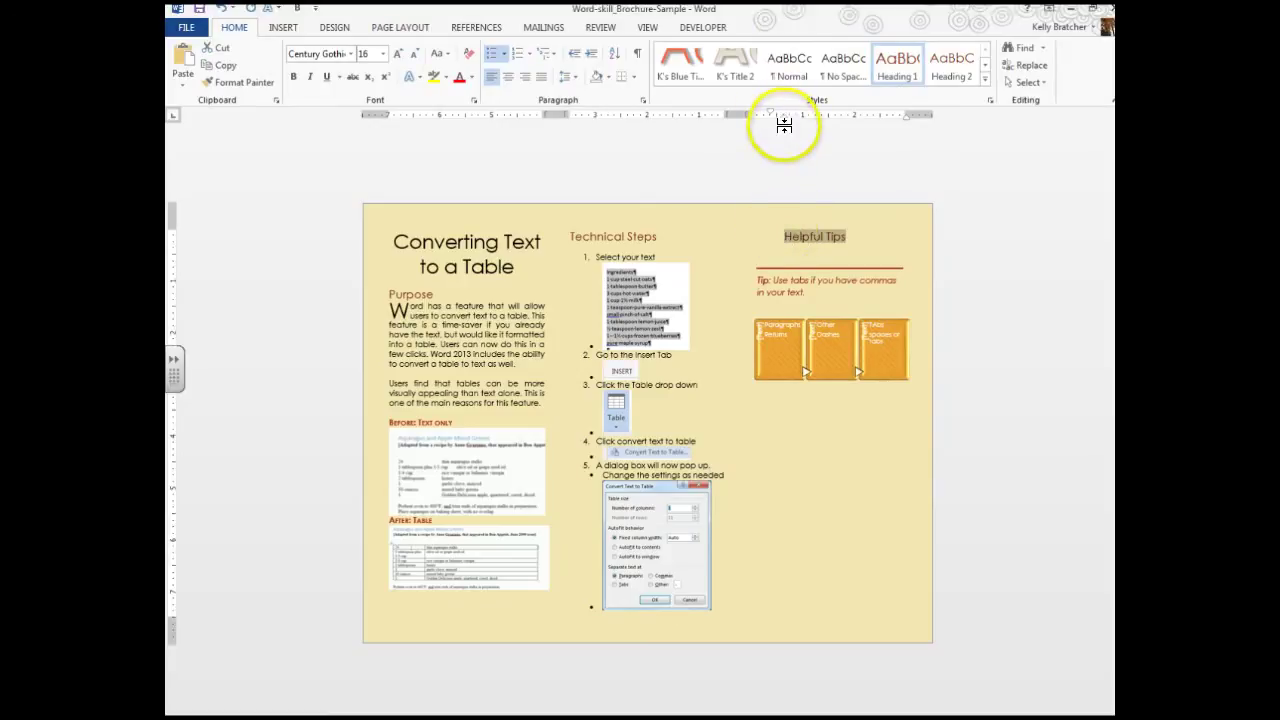
pyautogui.click(490, 77)
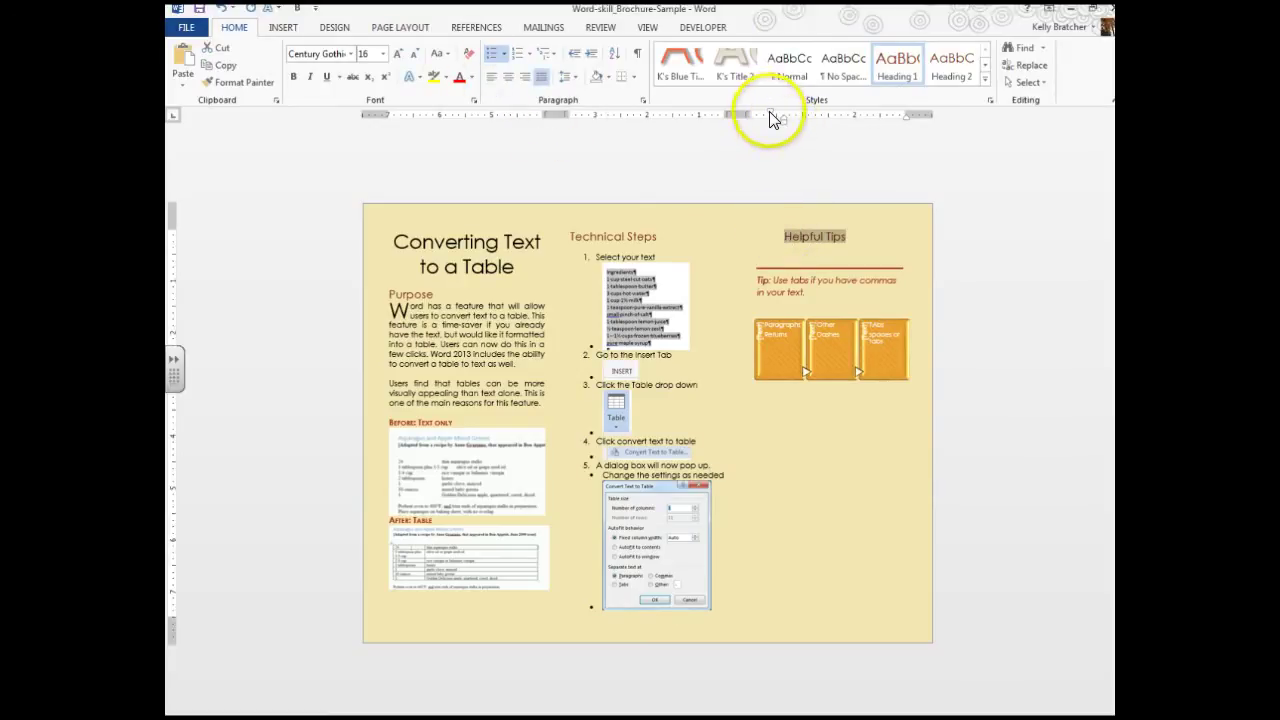
pyautogui.moveTo(771, 118)
pyautogui.mouseDown()
pyautogui.moveTo(782, 123)
pyautogui.moveTo(752, 123)
pyautogui.mouseUp()
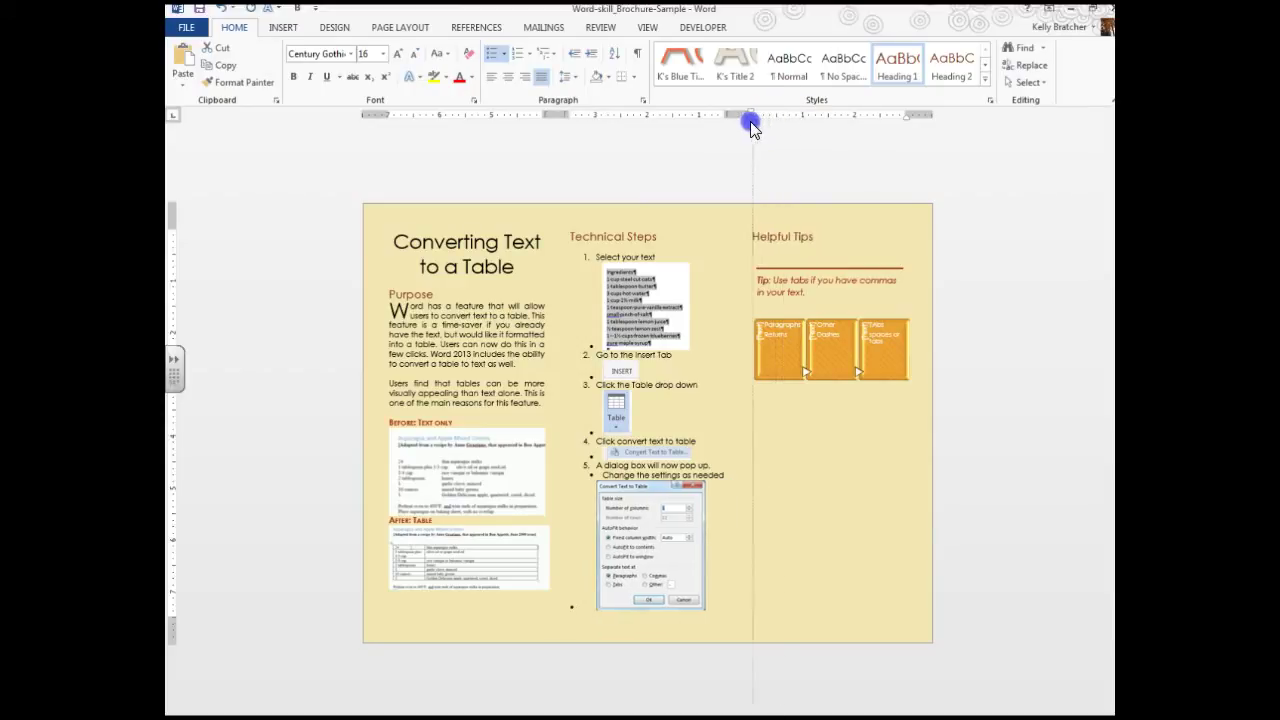
pyautogui.click(816, 237)
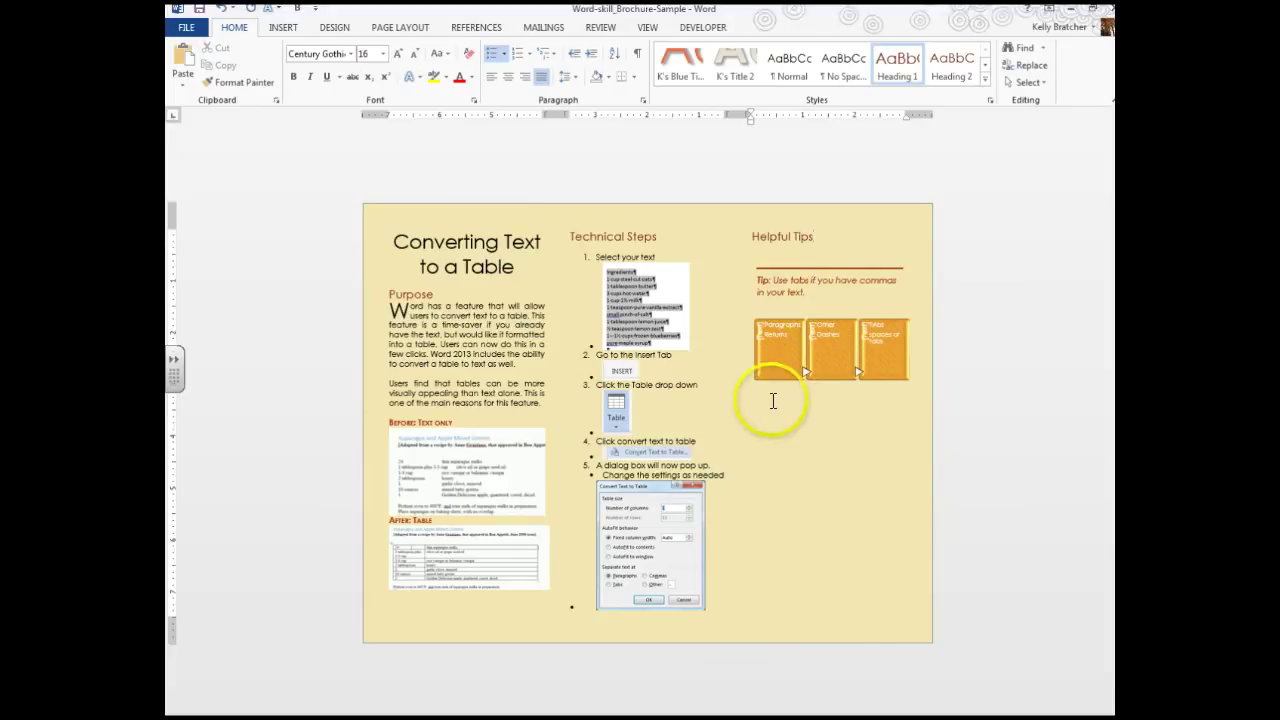
# - Add an unbulleted line under Helpful Tips and paste the paragraph about tabs creating columns
pyautogui.press('Return')
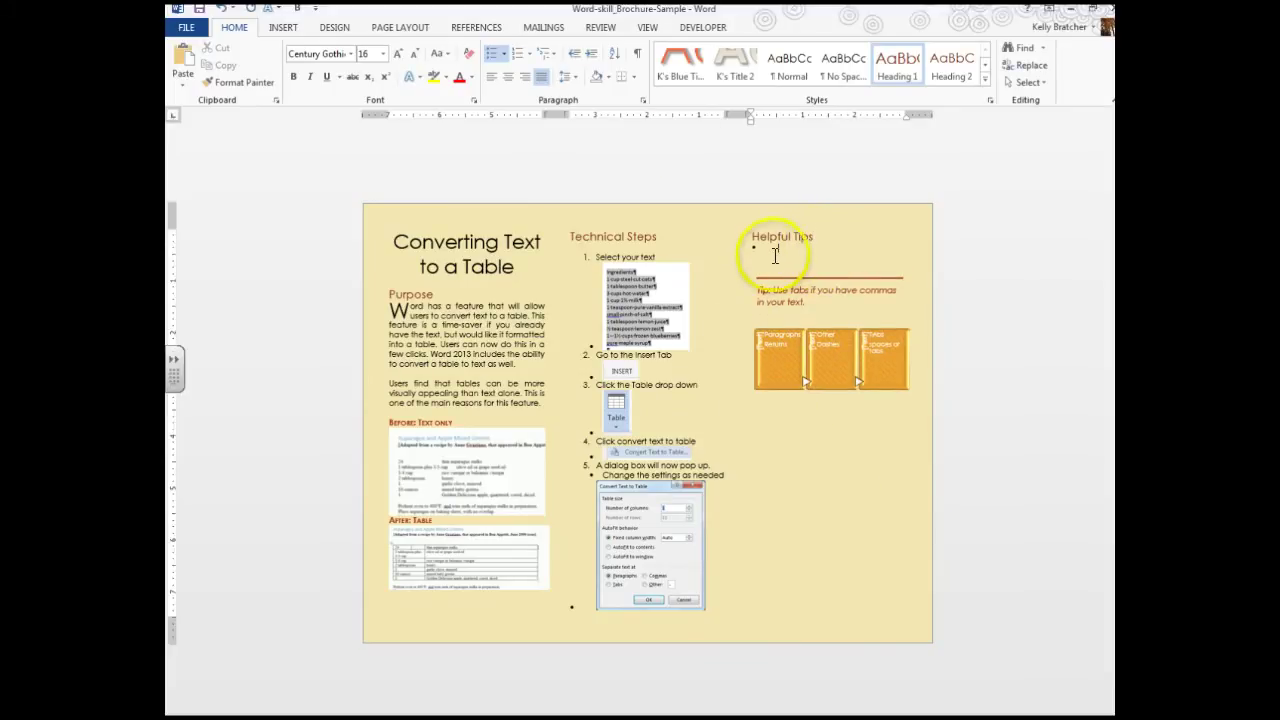
pyautogui.click(492, 55)
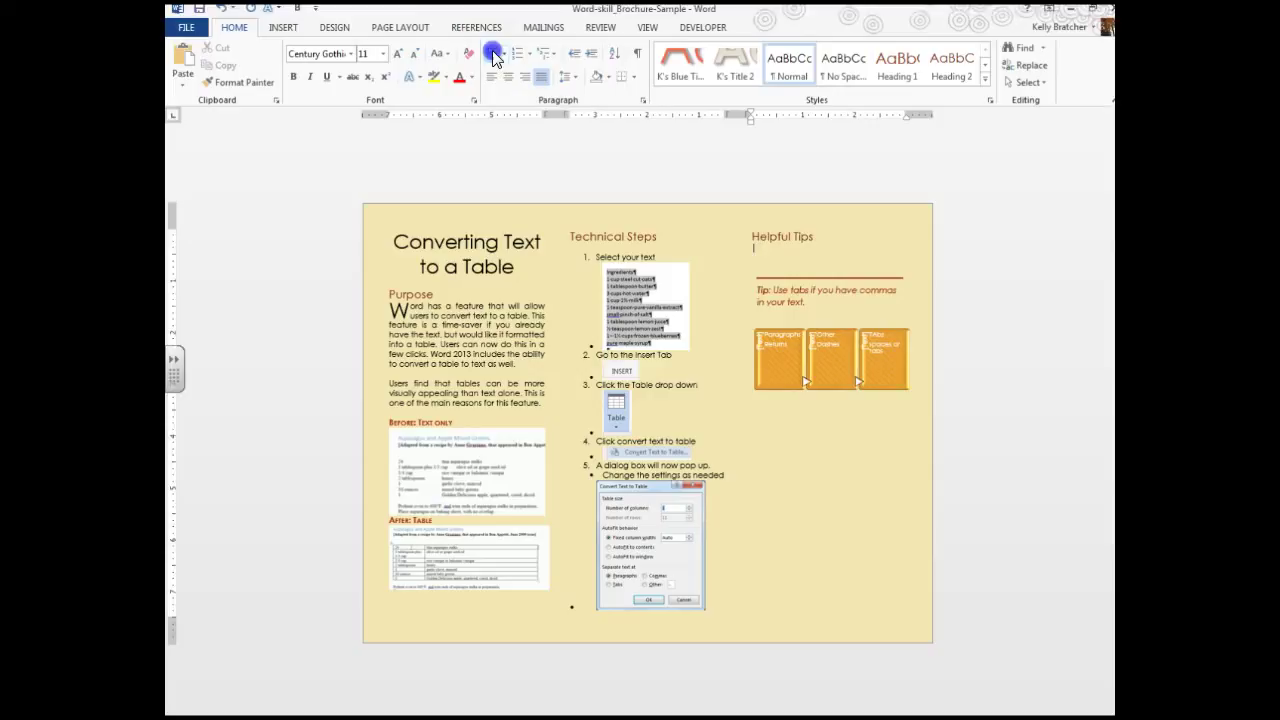
pyautogui.click(758, 235)
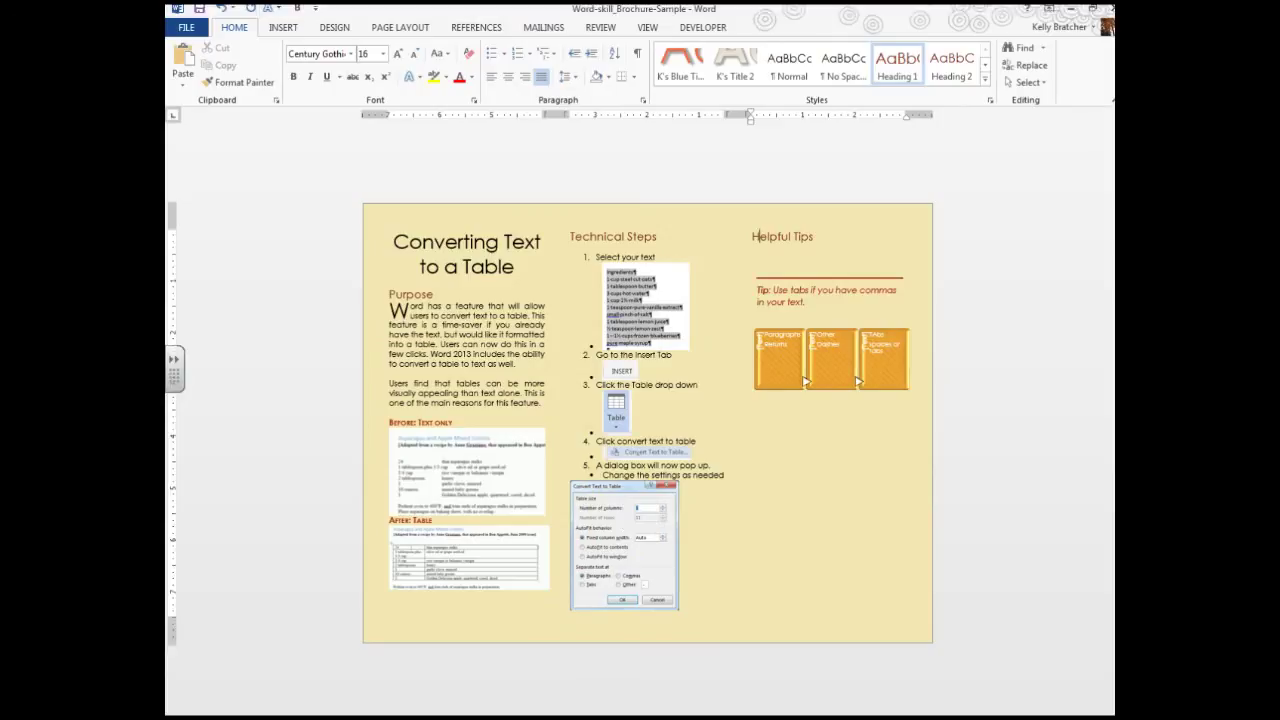
pyautogui.write('You can convert any text to a table. They have different options depending on how you formatted the text. For example, you may have hit tab between the different sections. If this is the case, at each tab, a column will be created.')
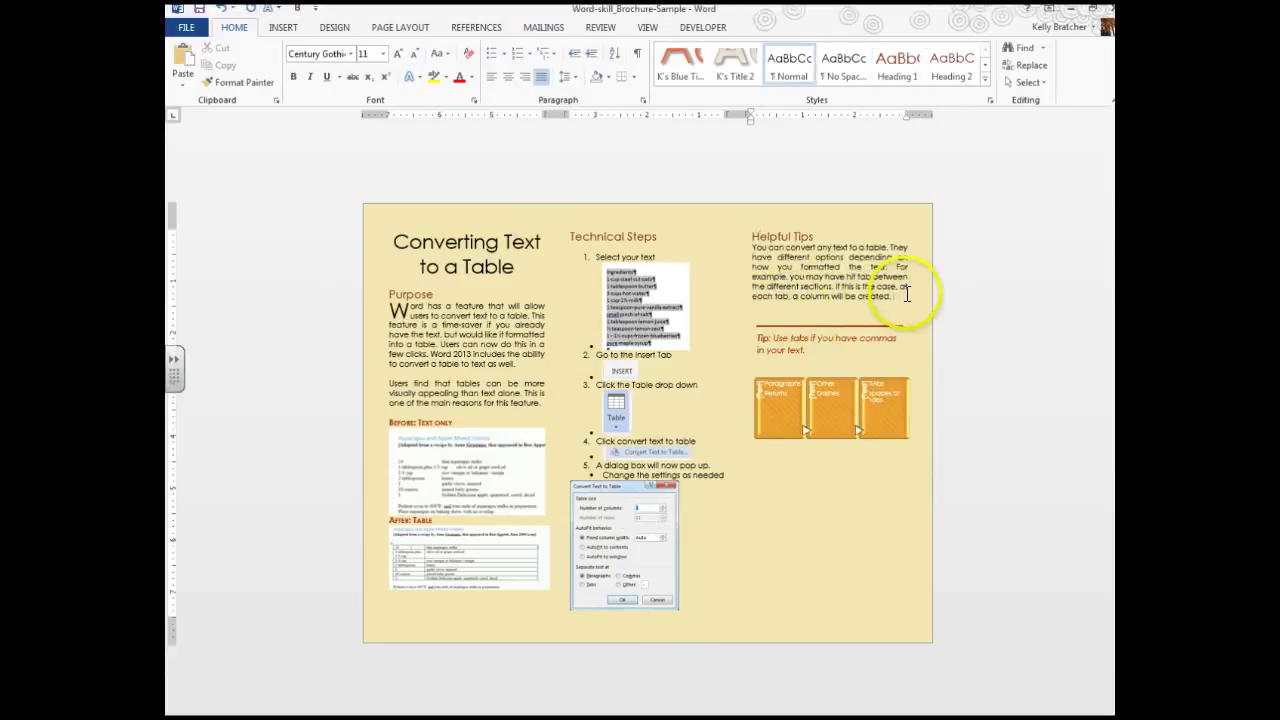
pyautogui.moveTo(898, 297); pyautogui.dragTo(741, 250)
pyautogui.click(884, 312)
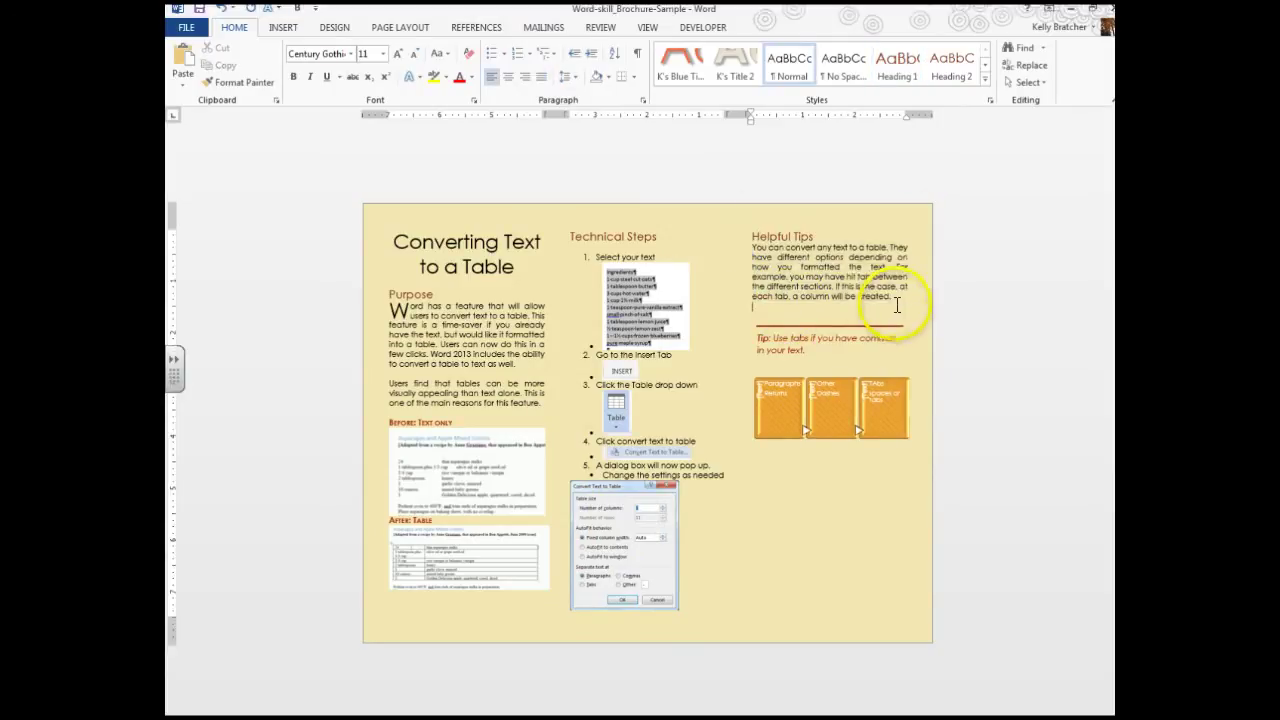
# - Paste the tab-separated colour-rows picture, set it In Line with Text, and enlarge it slightly
pyautogui.hotkey('ctrl', 'v')
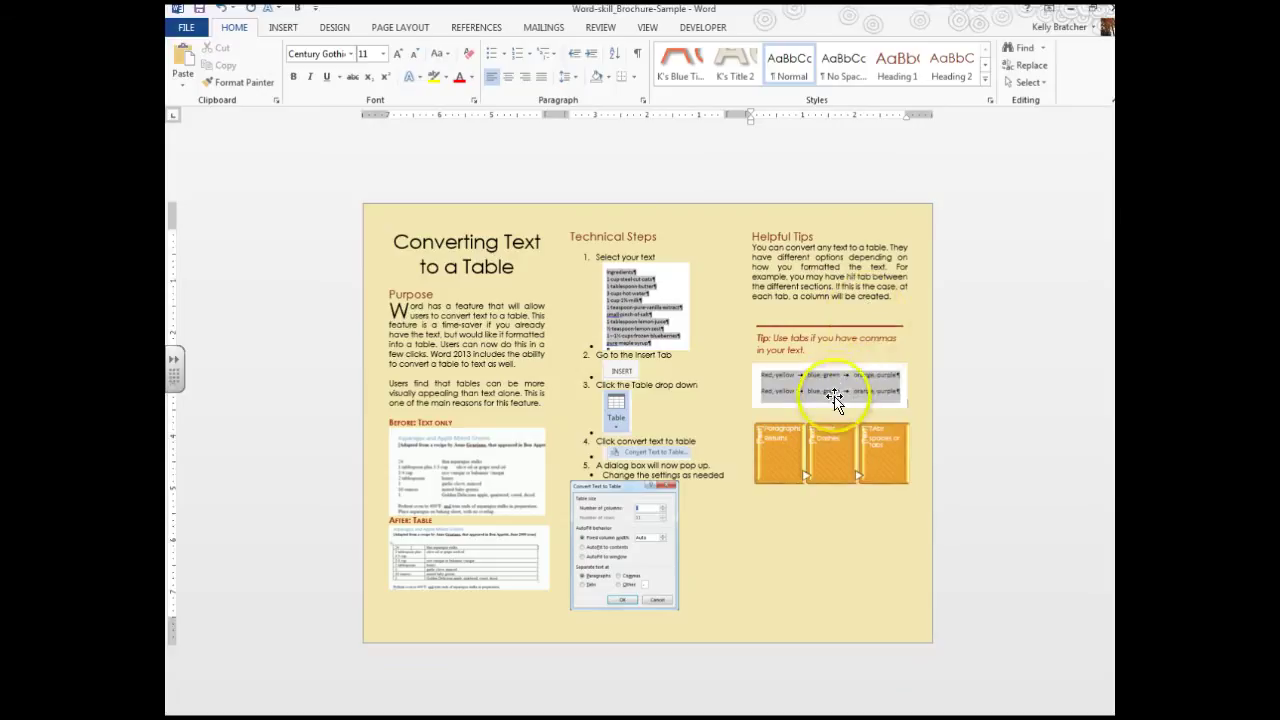
pyautogui.click(790, 325)
pyautogui.moveTo(903, 302); pyautogui.dragTo(900, 304)
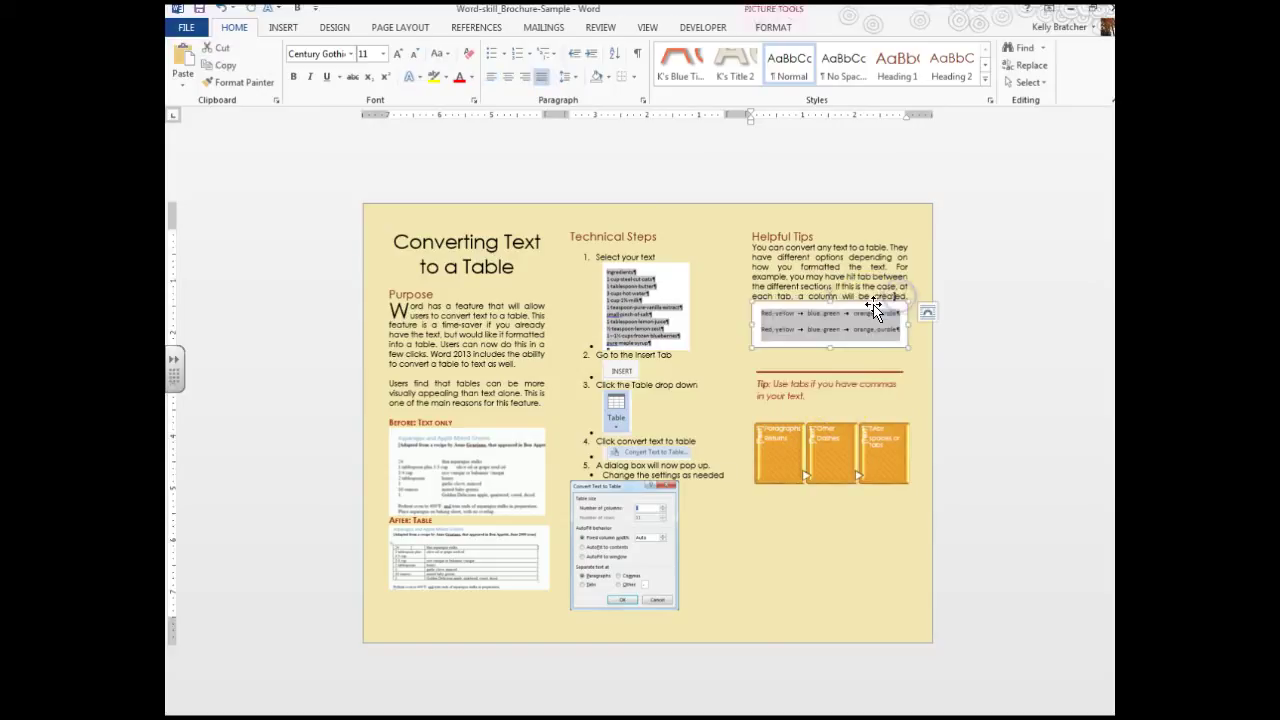
pyautogui.doubleClick(817, 319)
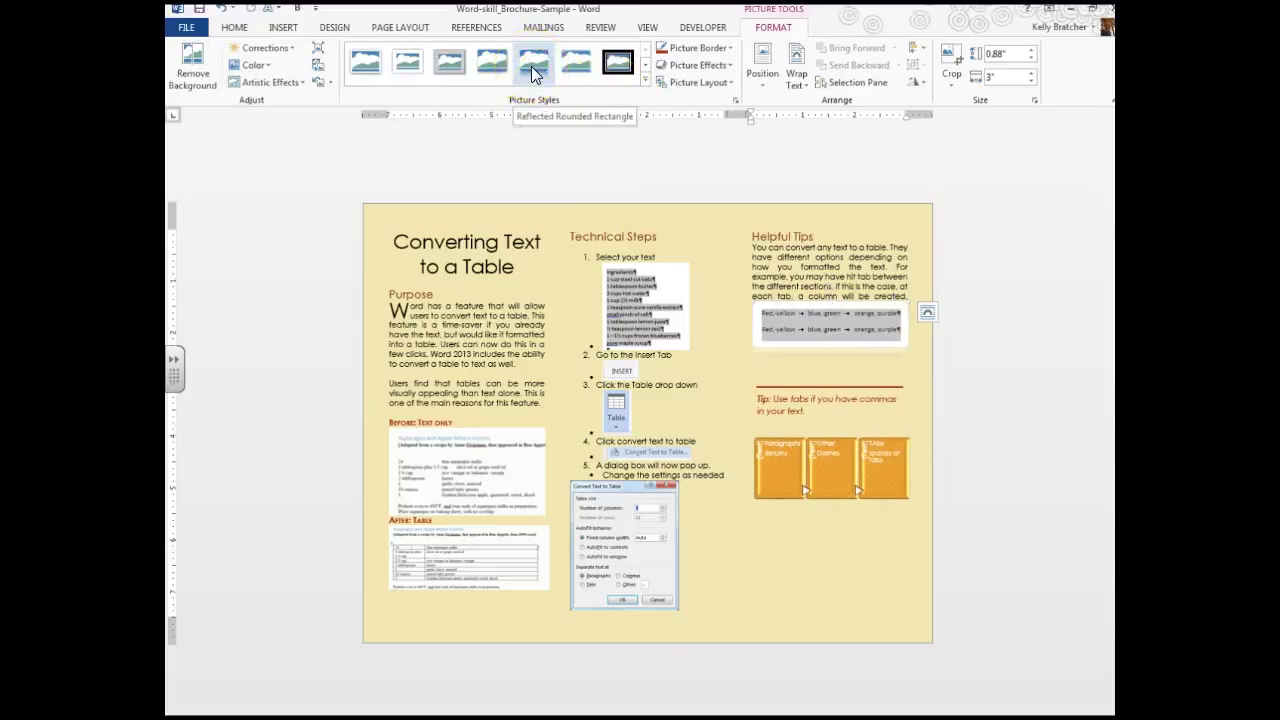
pyautogui.click(803, 327)
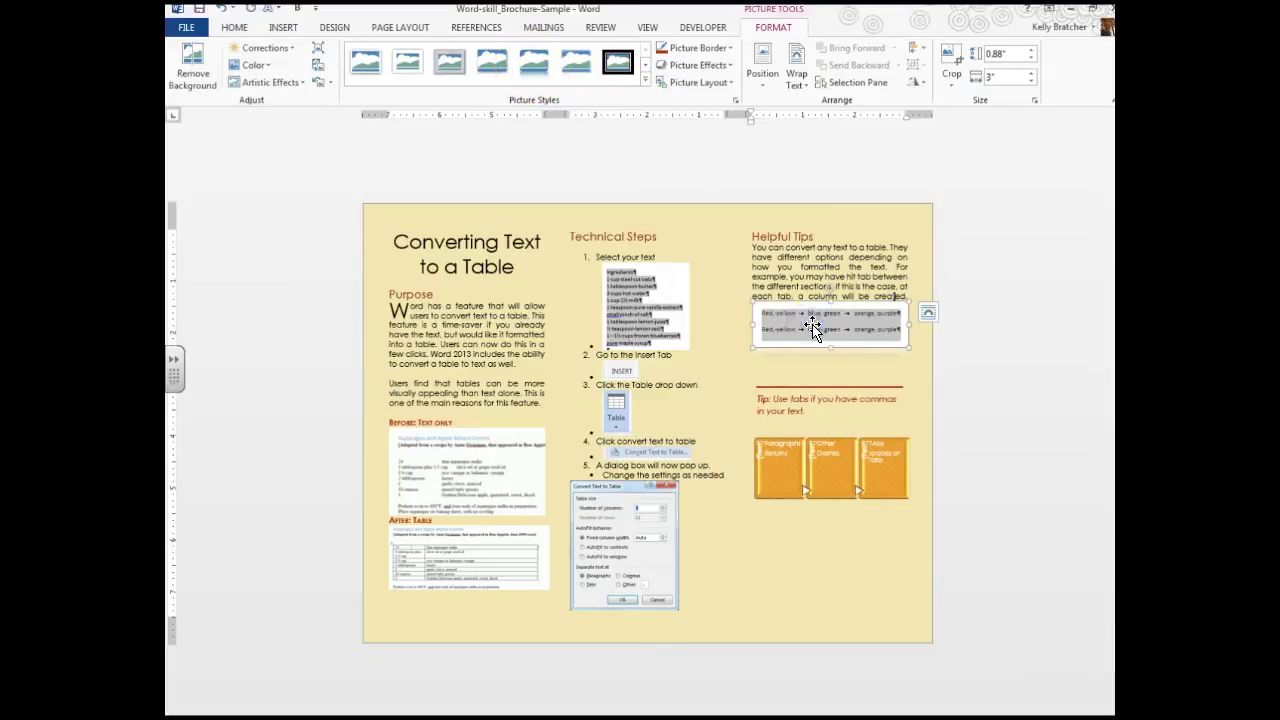
pyautogui.click(794, 80)
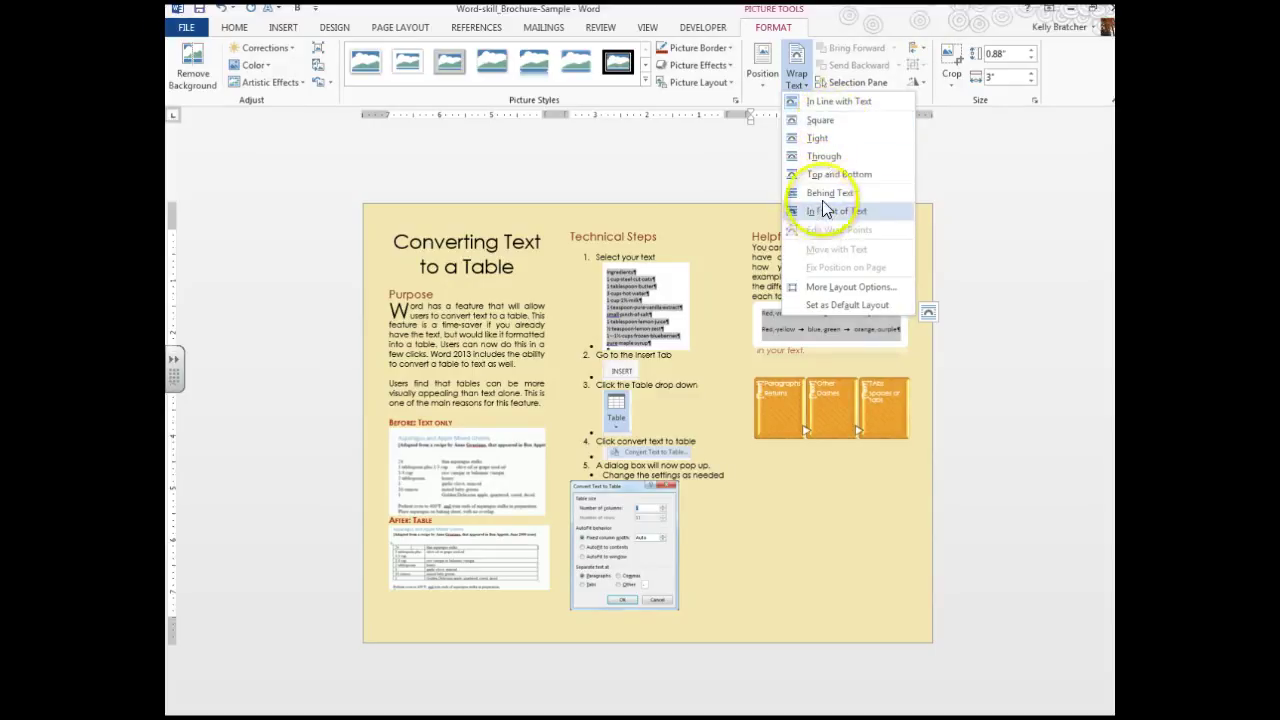
pyautogui.click(839, 104)
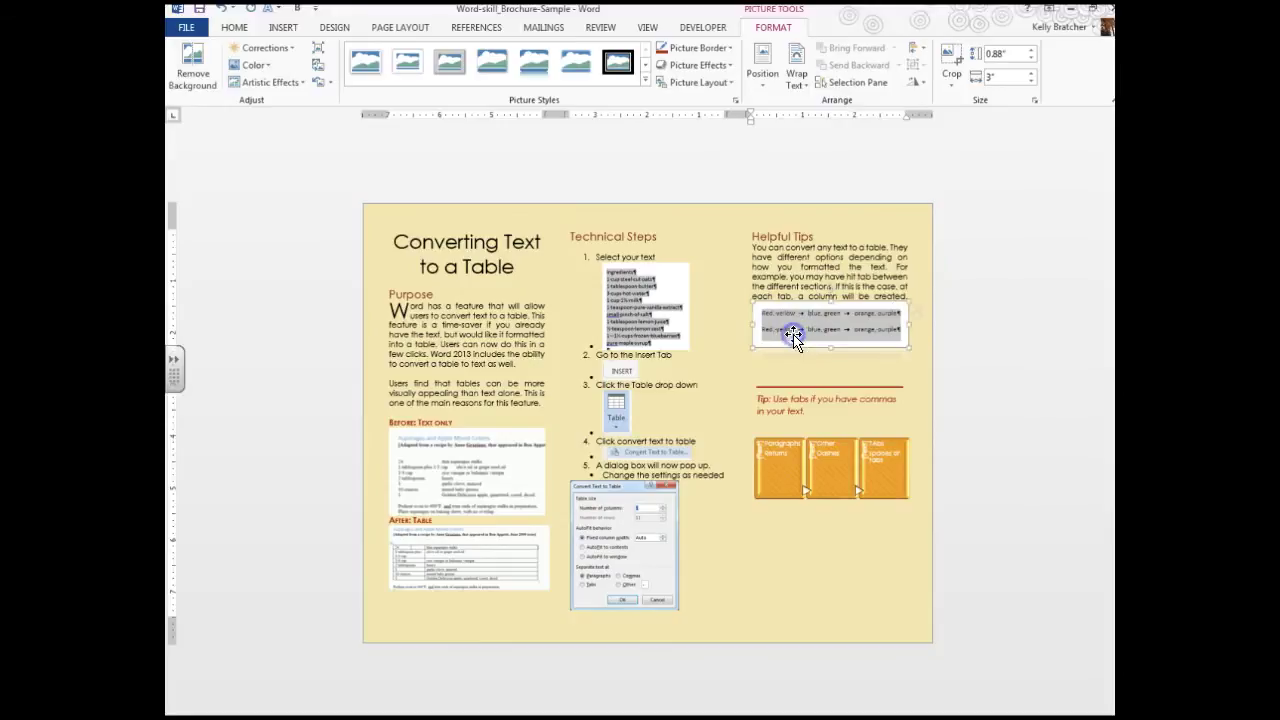
pyautogui.moveTo(907, 347)
pyautogui.mouseDown()
pyautogui.moveTo(920, 362)
pyautogui.moveTo(912, 344)
pyautogui.mouseUp()
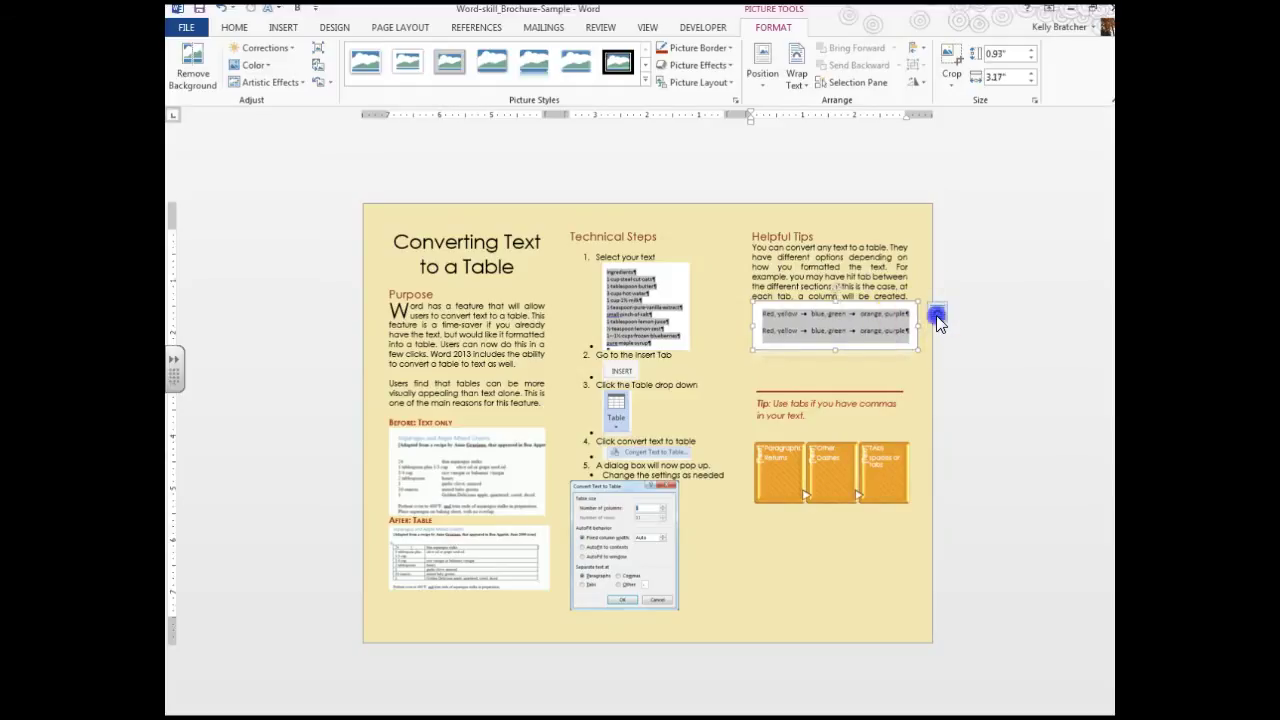
pyautogui.click(937, 315)
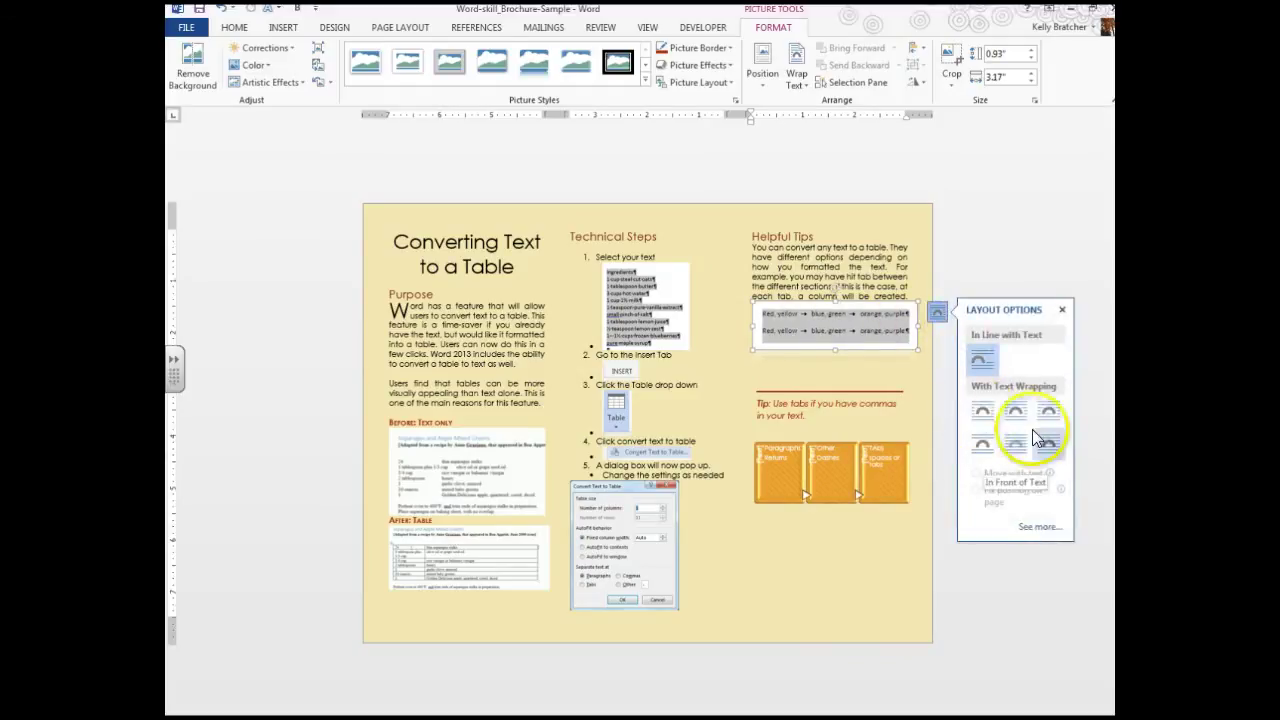
pyautogui.click(1036, 527)
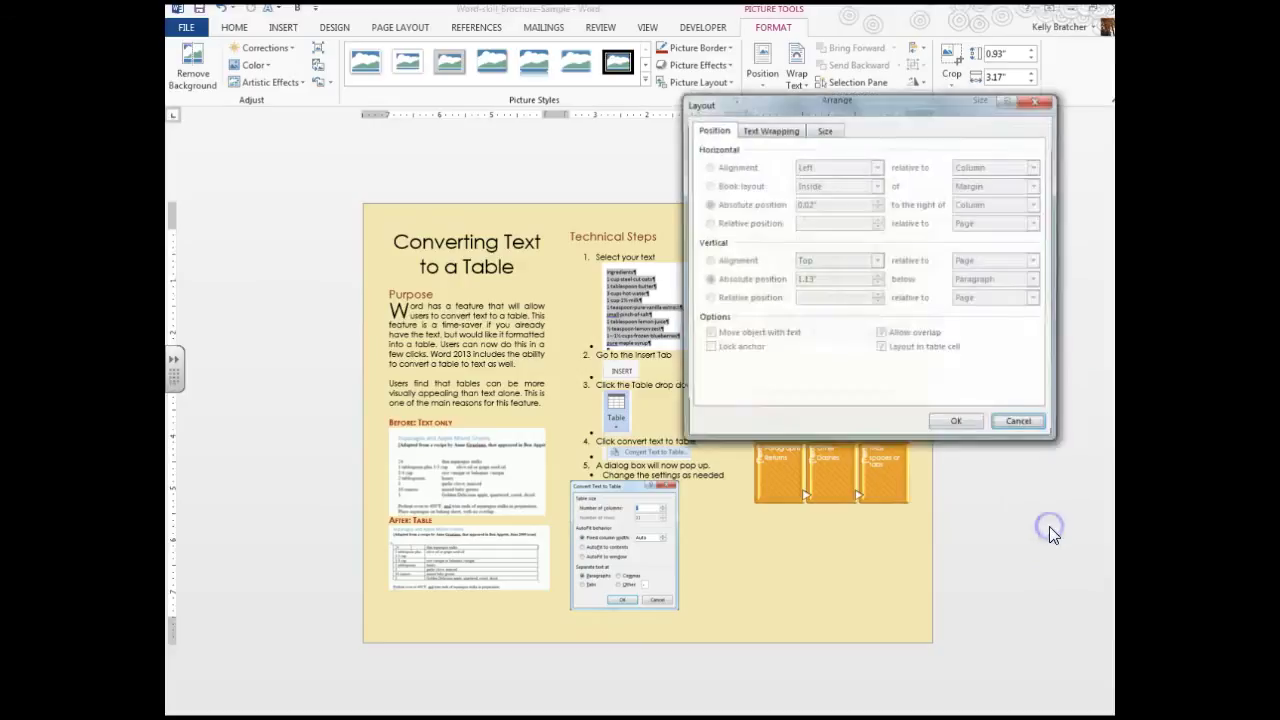
pyautogui.click(1020, 425)
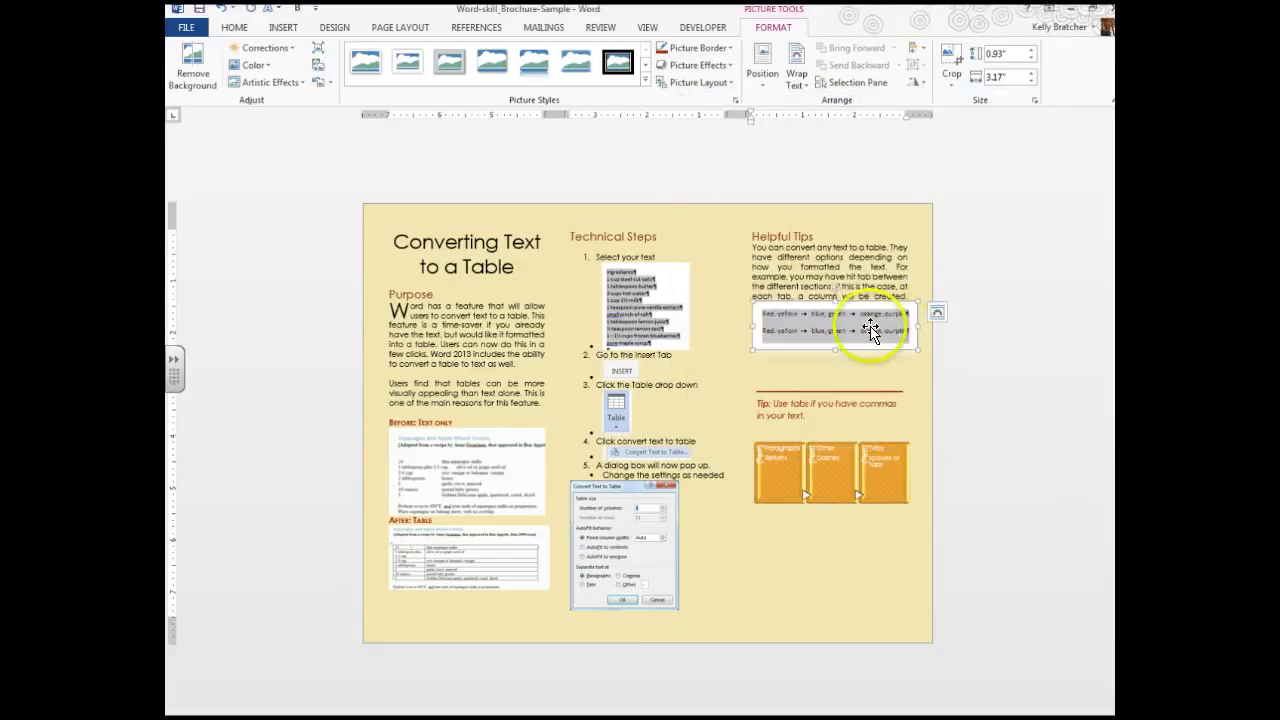
pyautogui.click(756, 77)
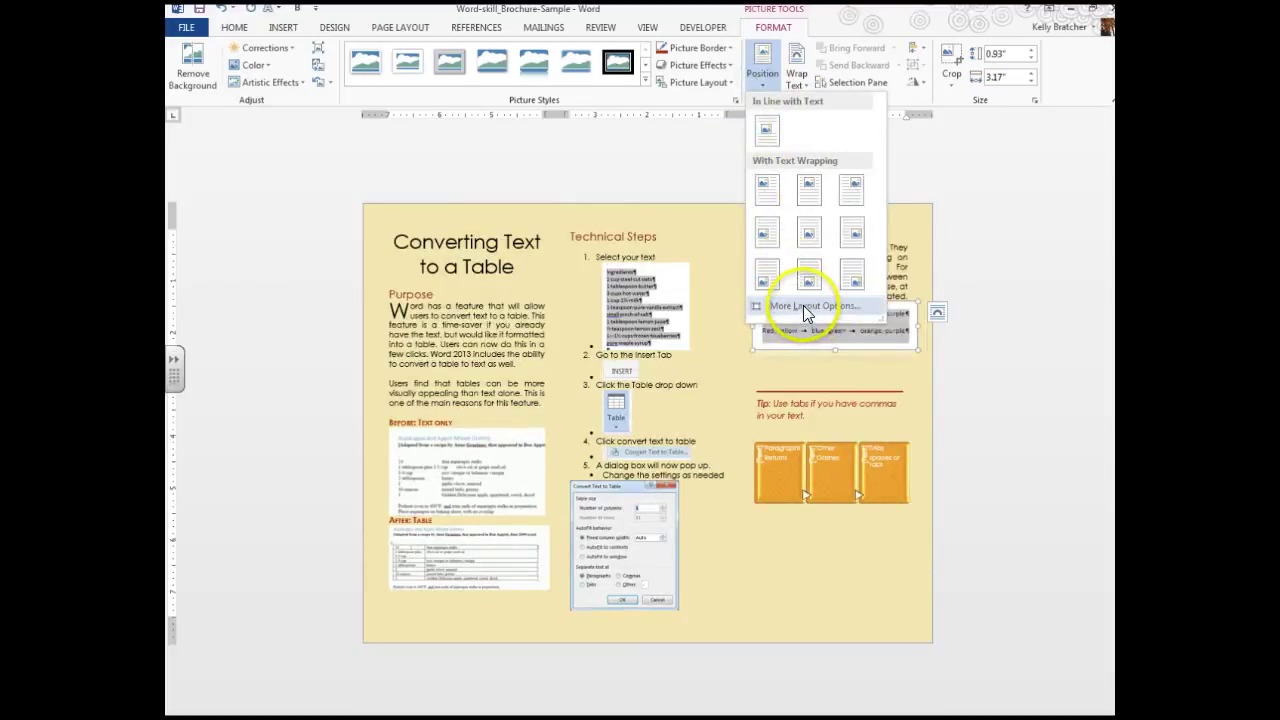
pyautogui.click(803, 305)
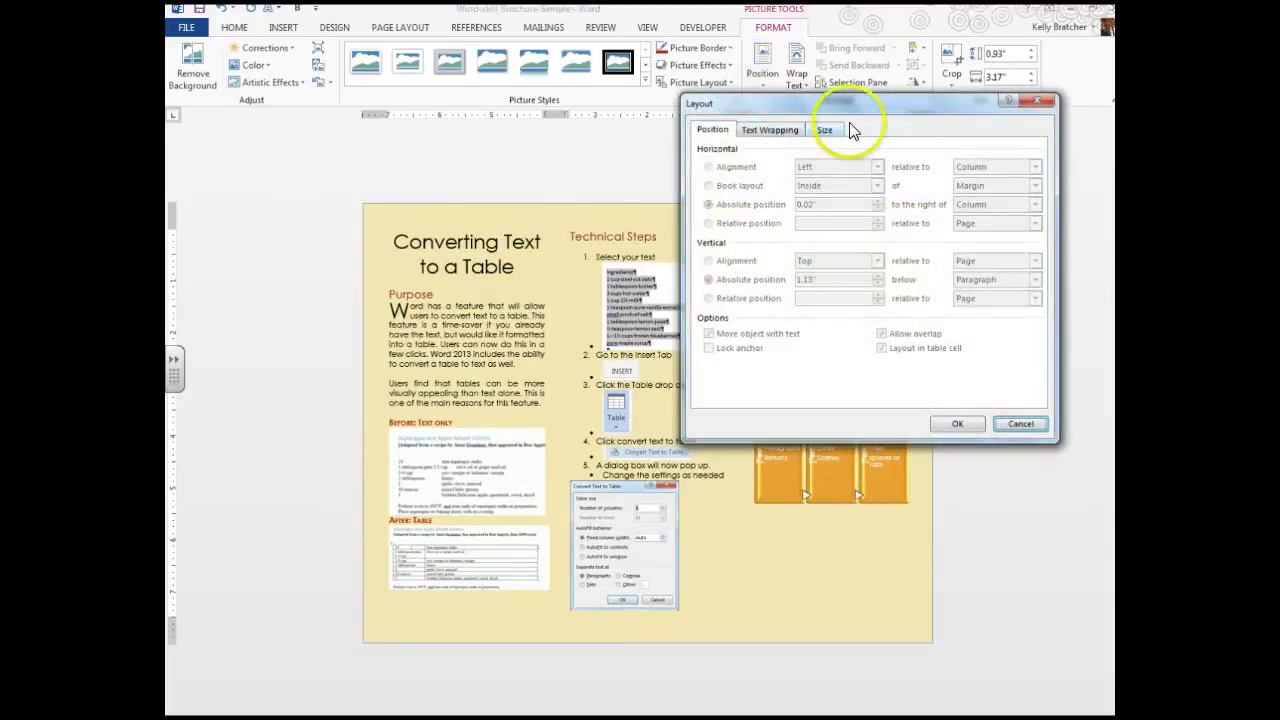
pyautogui.click(826, 132)
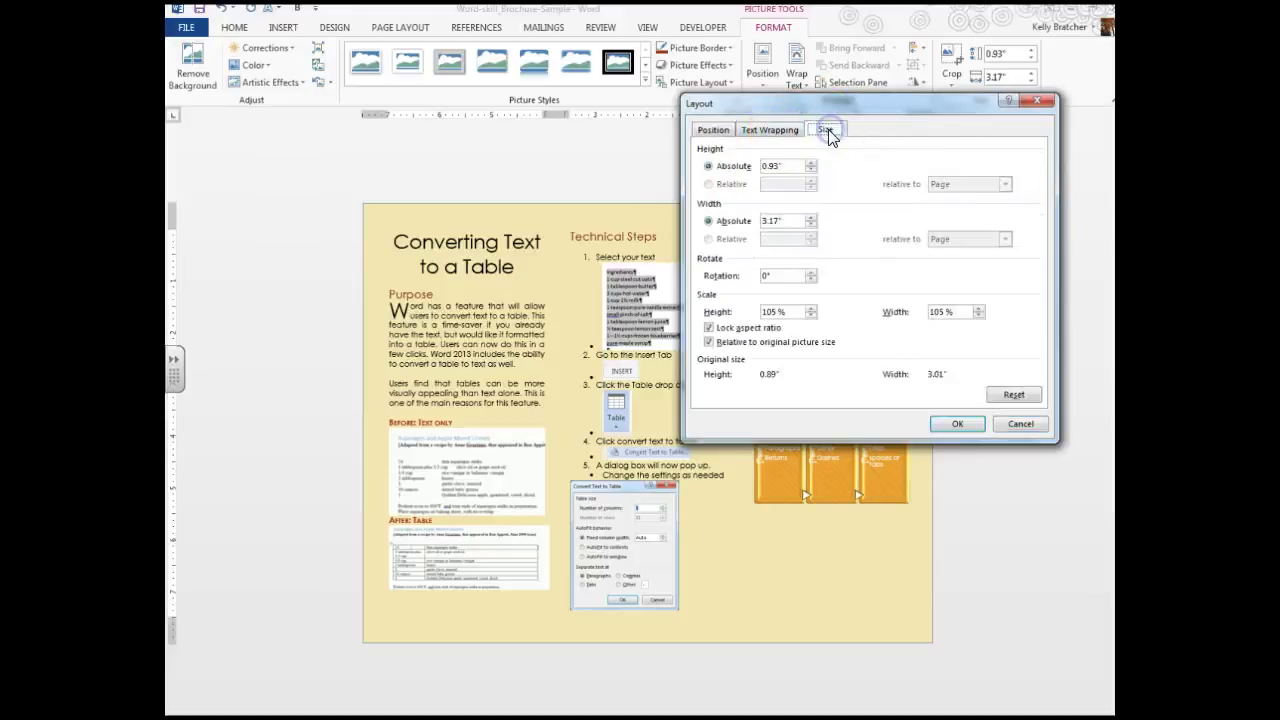
pyautogui.click(787, 133)
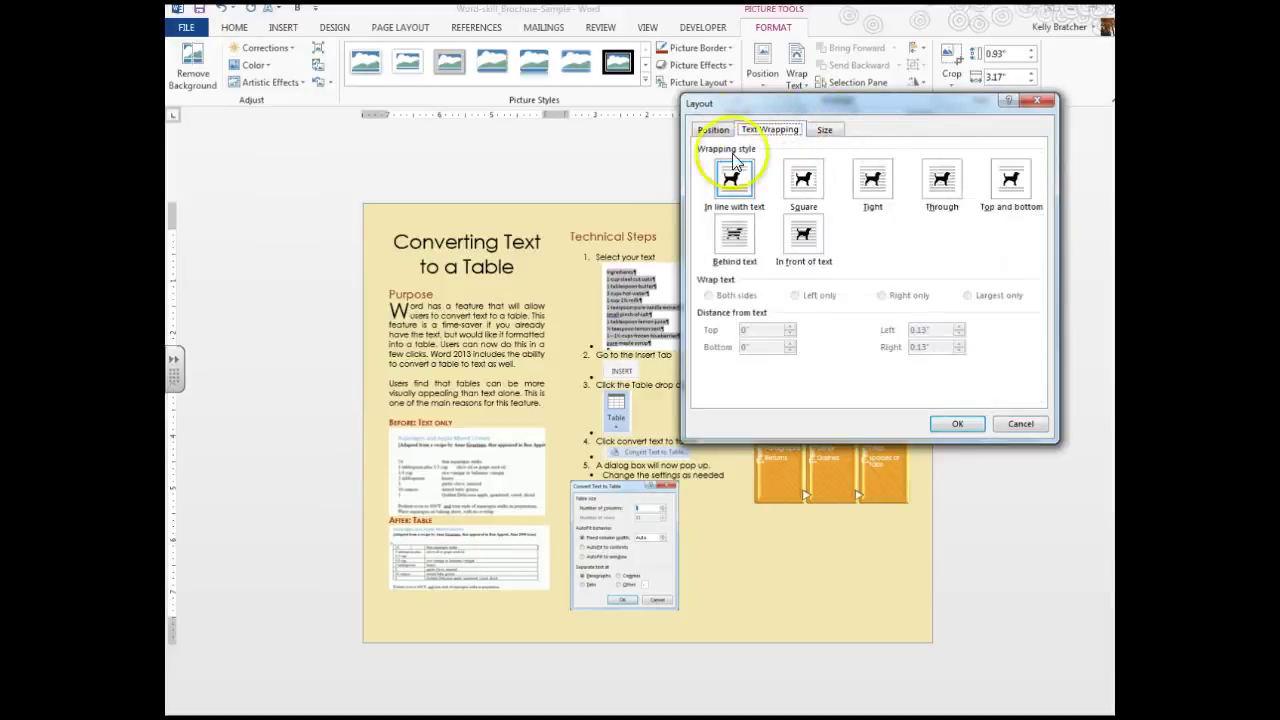
pyautogui.click(710, 133)
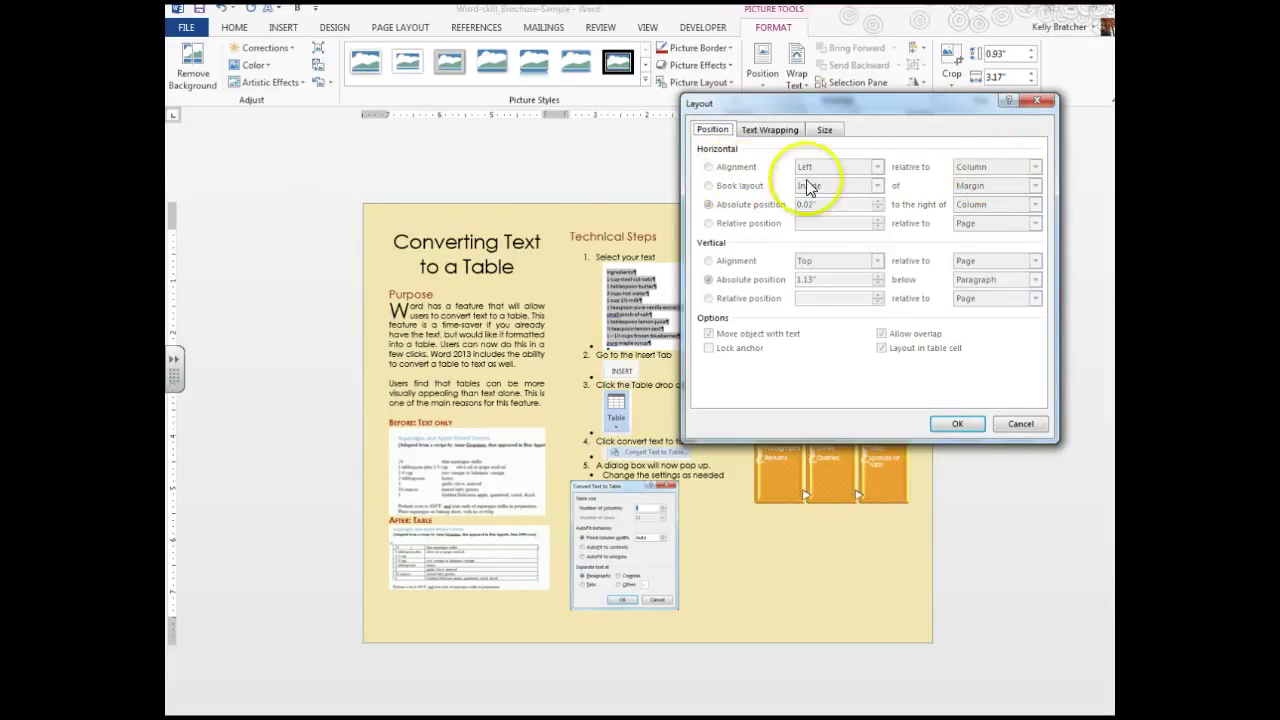
pyautogui.click(1021, 424)
pyautogui.moveTo(841, 316); pyautogui.dragTo(851, 366)
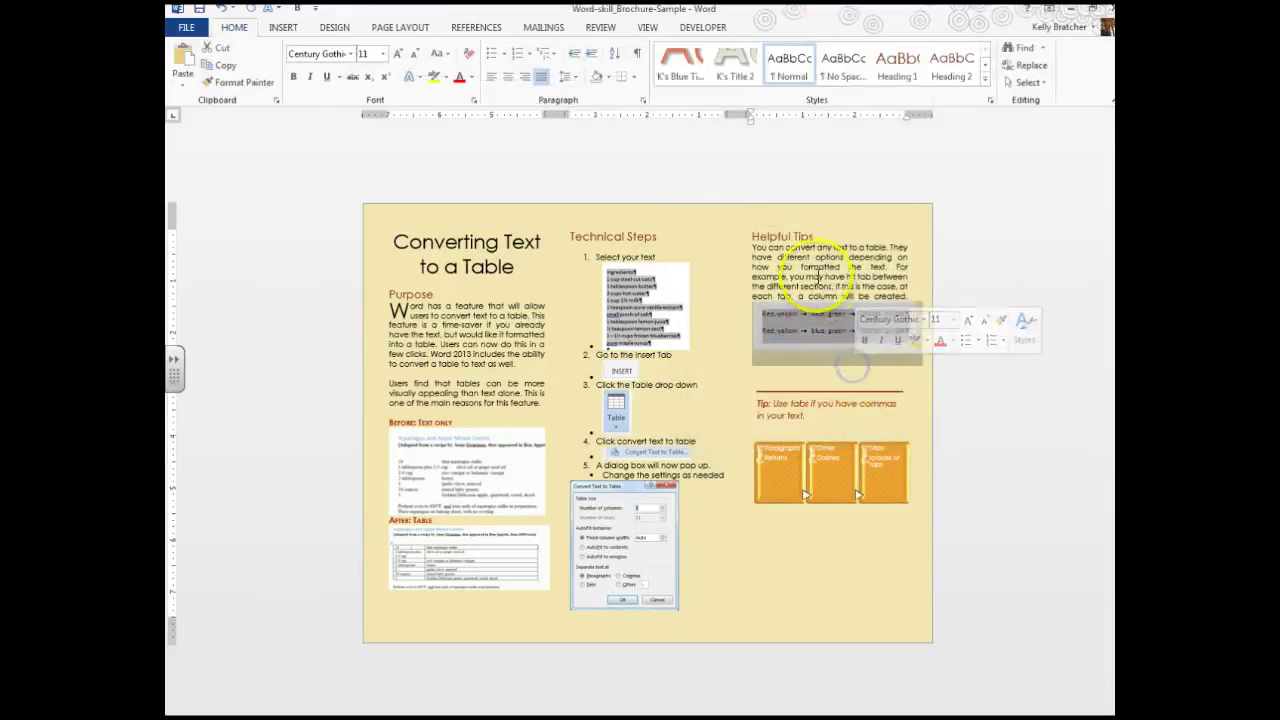
pyautogui.click(820, 320)
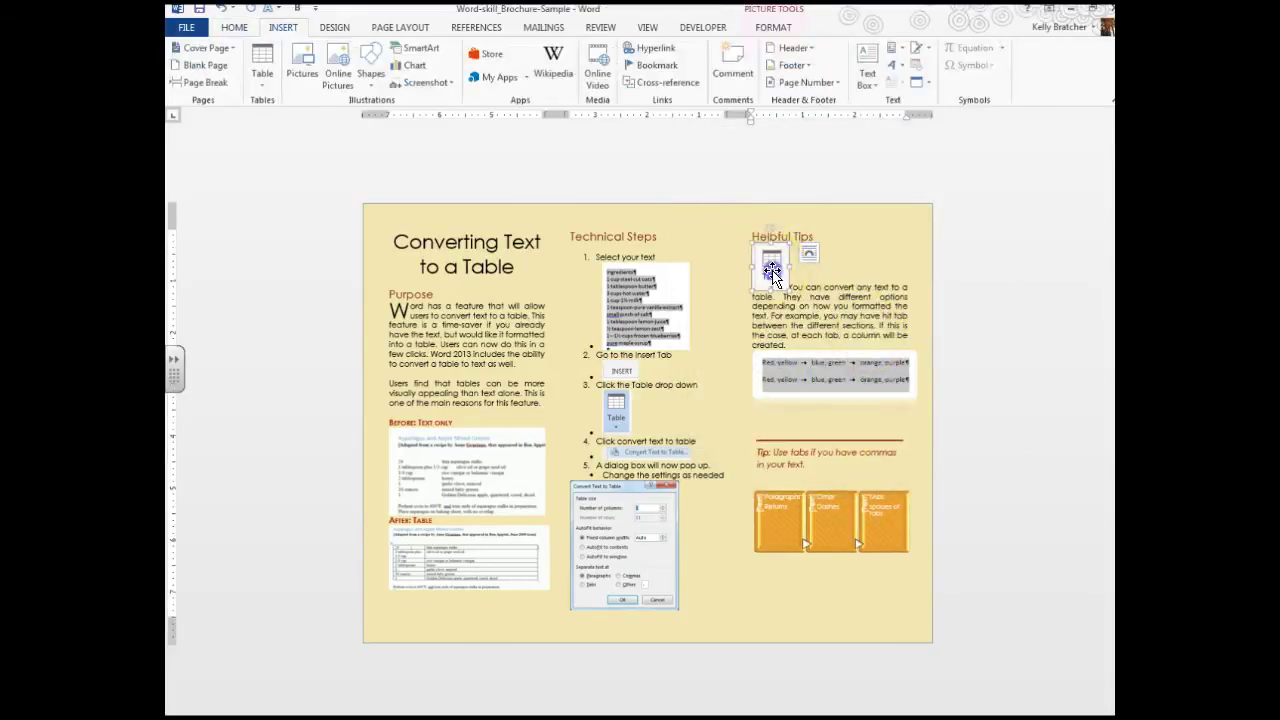
# - Set the Table icon picture's wrapping to Through and drag it to the column's right edge
pyautogui.click(772, 265)
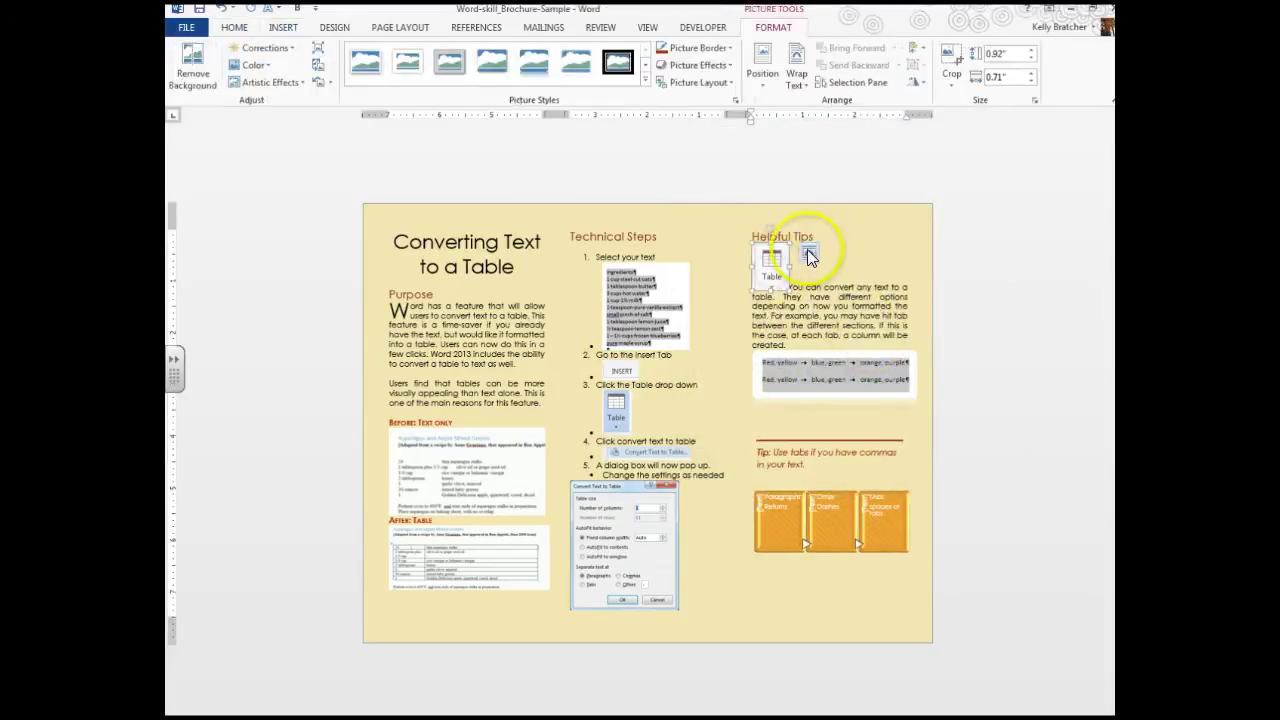
pyautogui.click(809, 254)
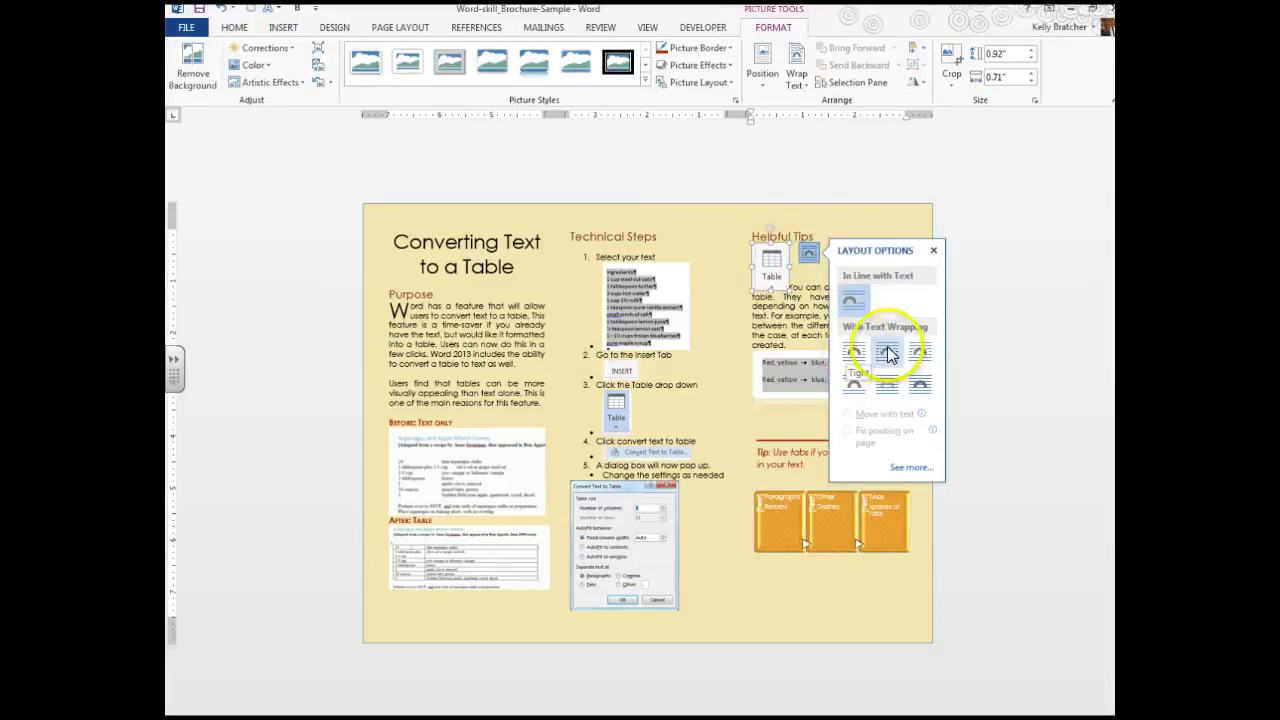
pyautogui.click(918, 355)
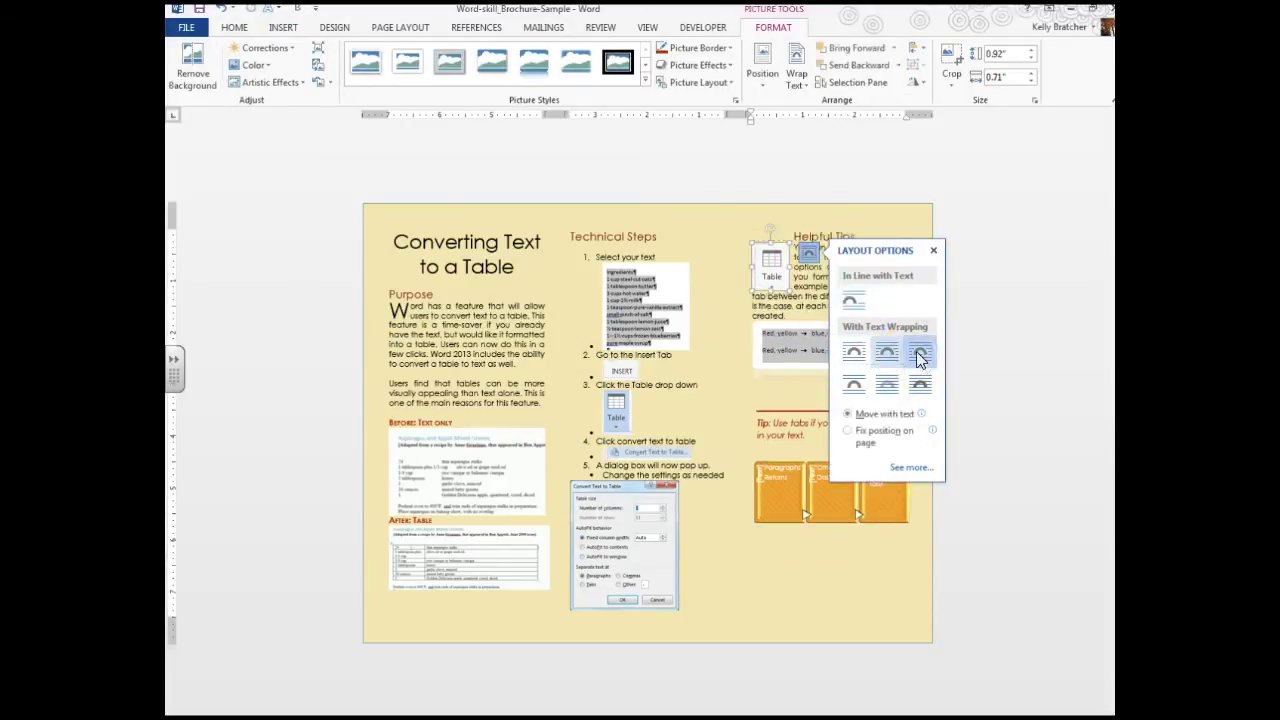
pyautogui.click(775, 282)
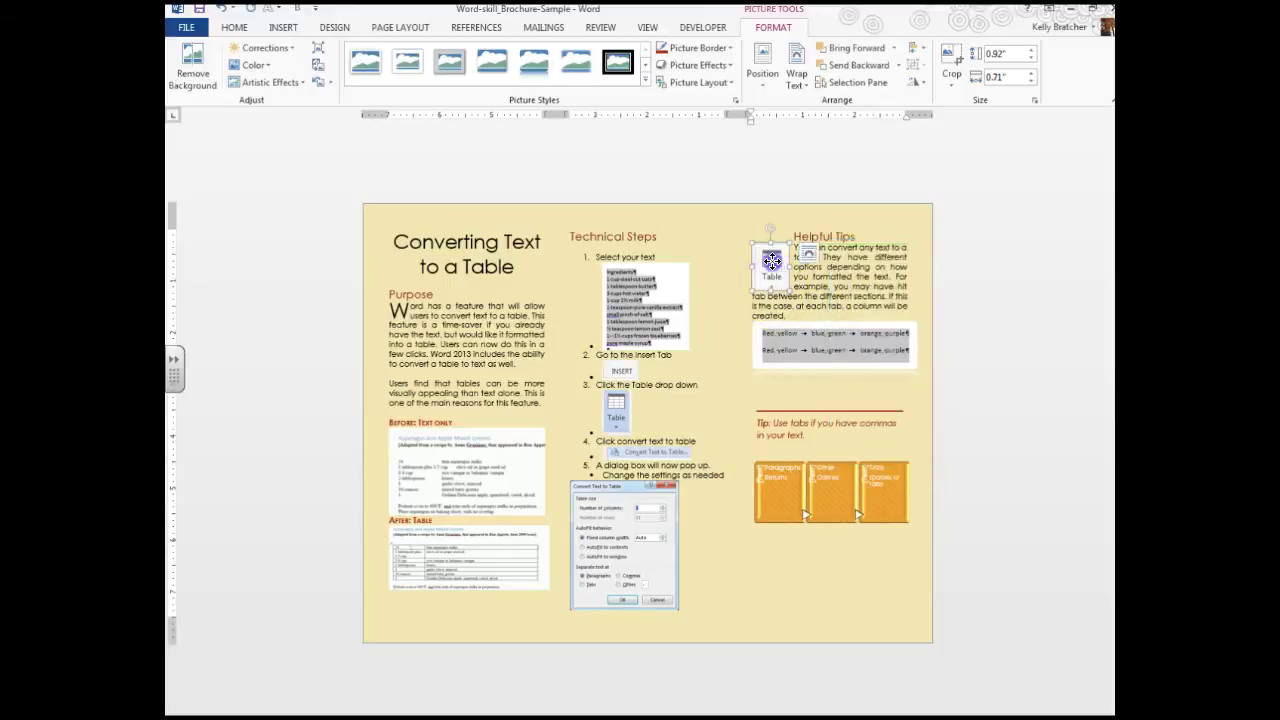
pyautogui.moveTo(772, 262); pyautogui.dragTo(890, 263)
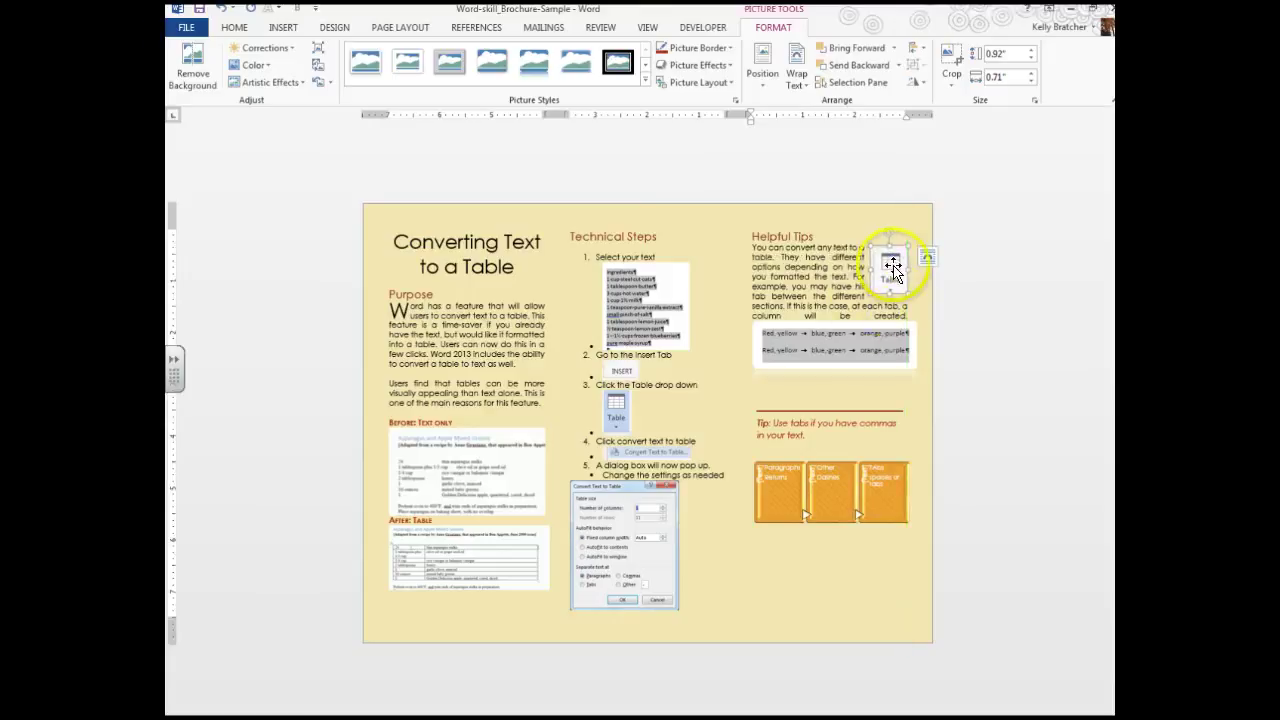
# - Set the Table picture's horizontal alignment to Right relative to Column in Layout settings
pyautogui.click(930, 260)
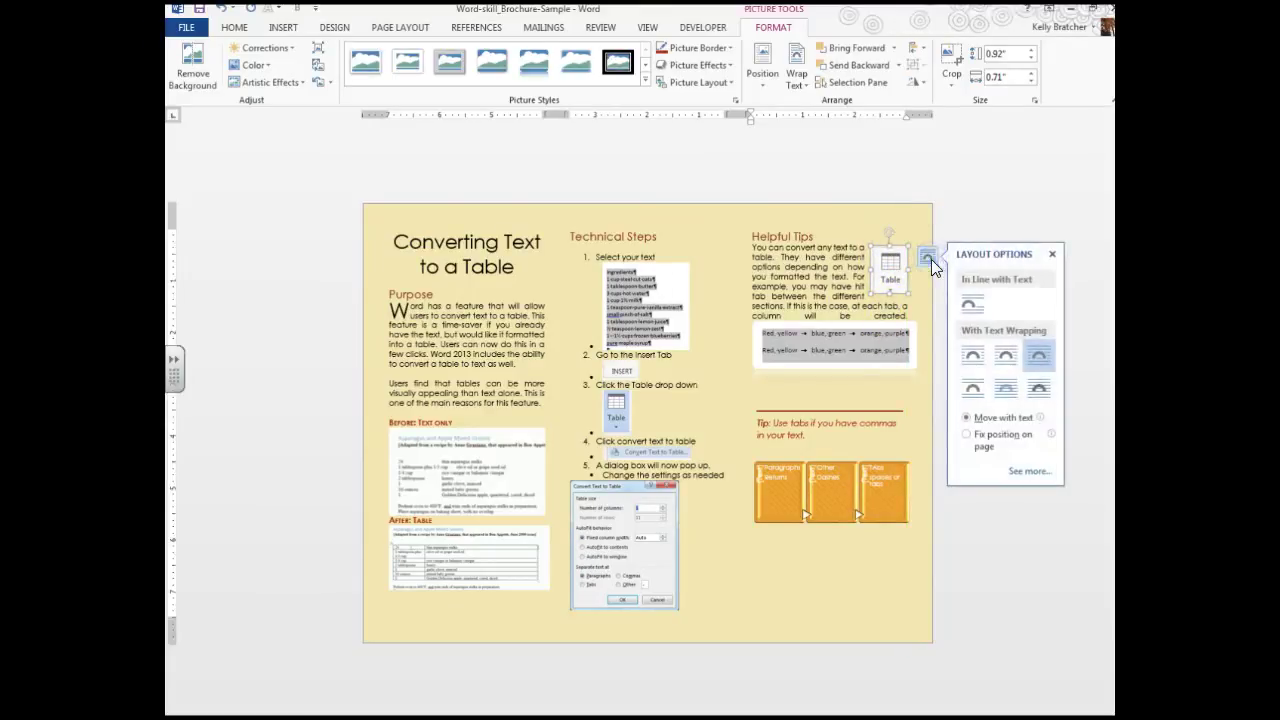
pyautogui.click(1027, 473)
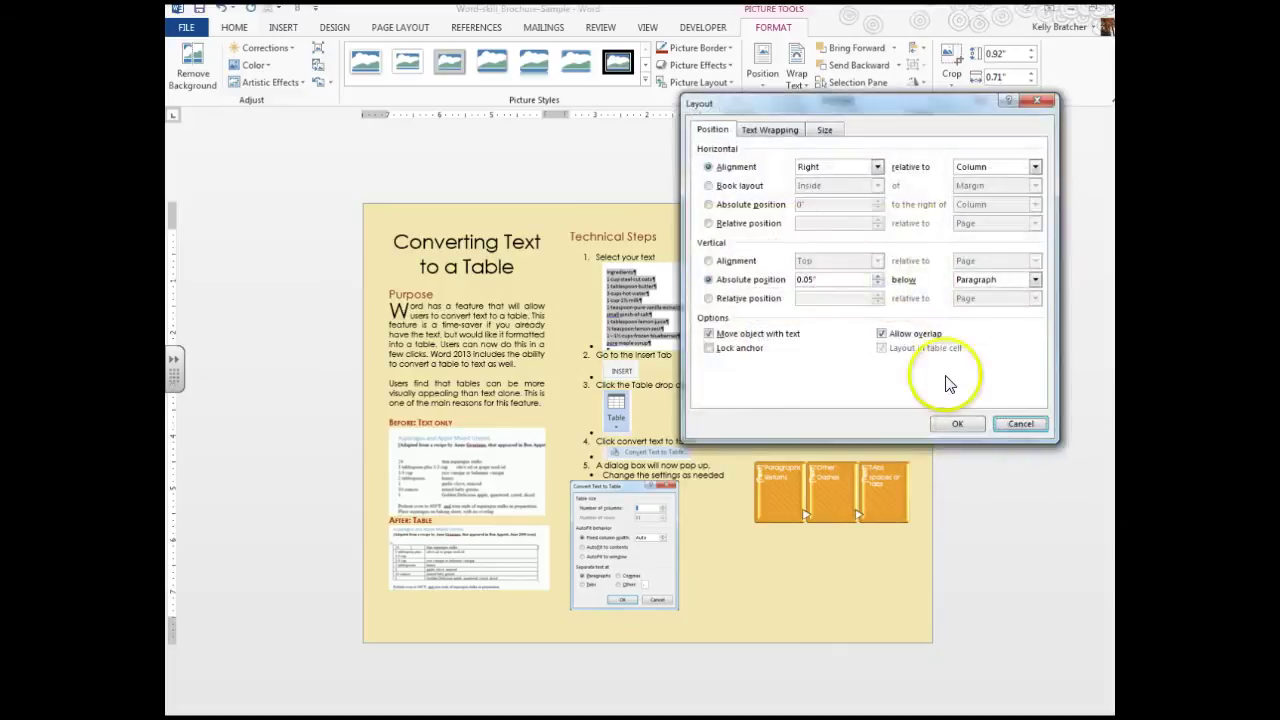
pyautogui.moveTo(893, 102); pyautogui.dragTo(816, 360)
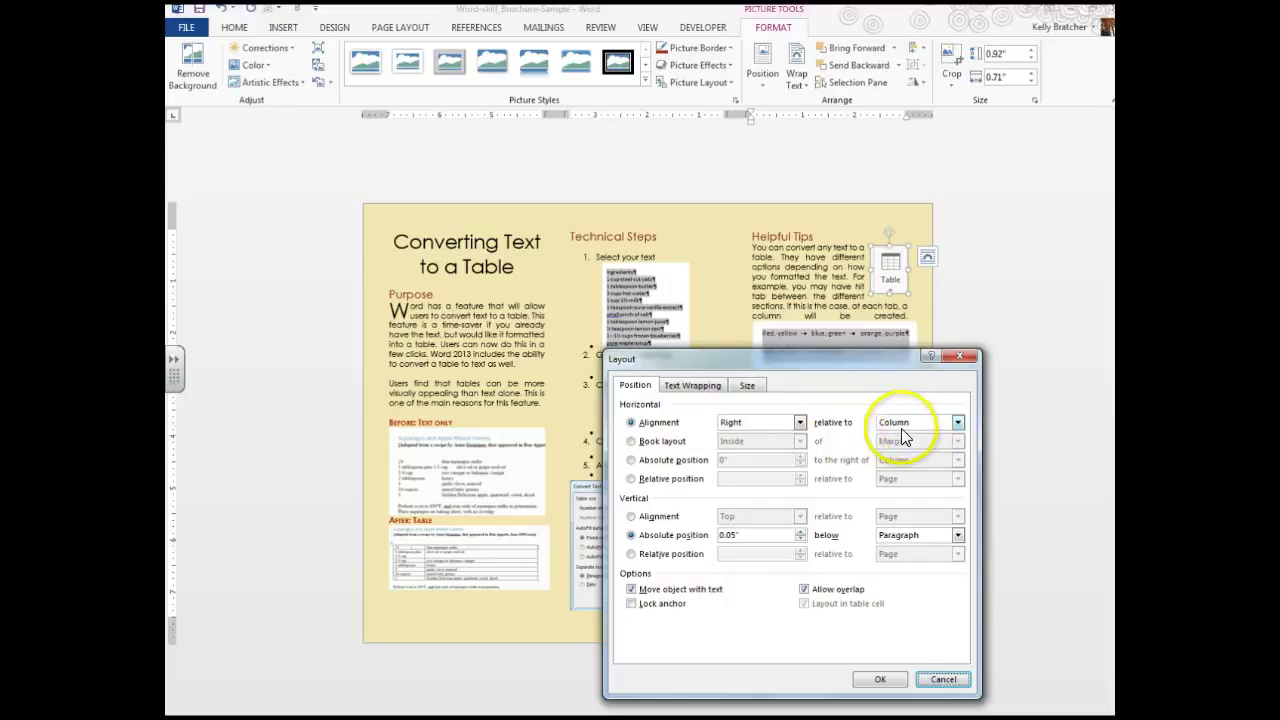
pyautogui.click(958, 422)
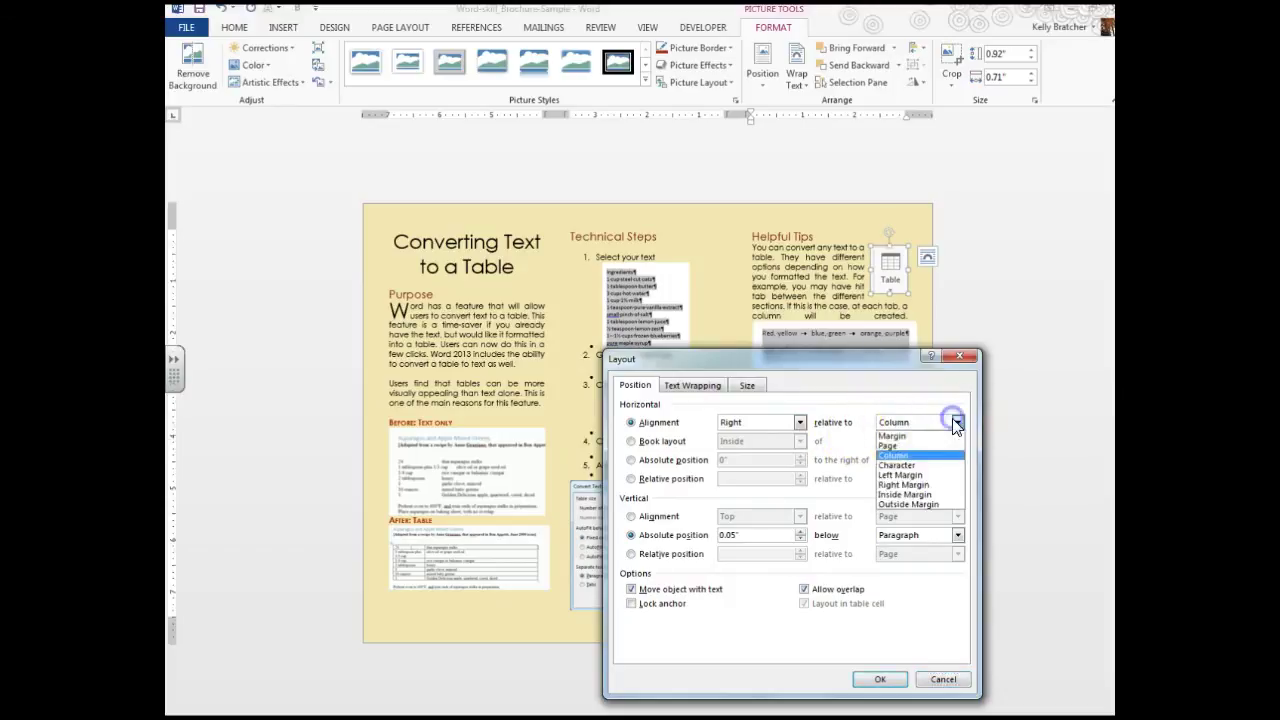
pyautogui.click(918, 455)
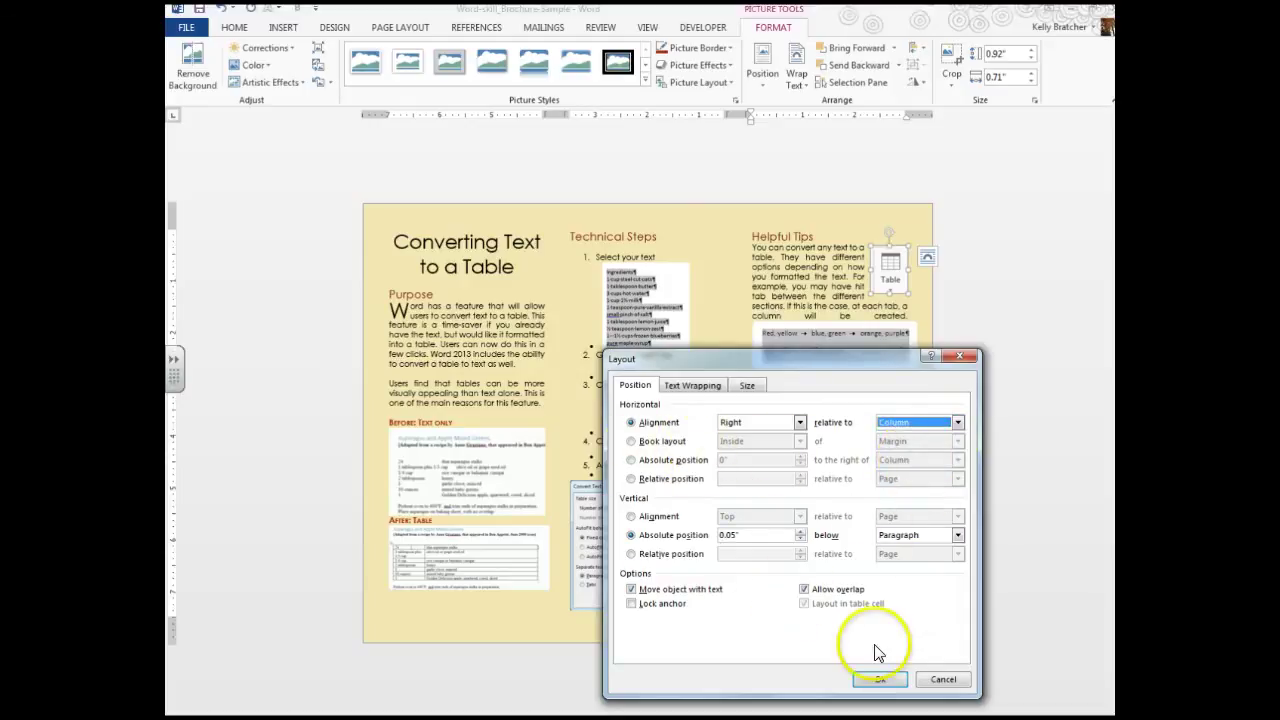
pyautogui.click(878, 680)
pyautogui.click(810, 590)
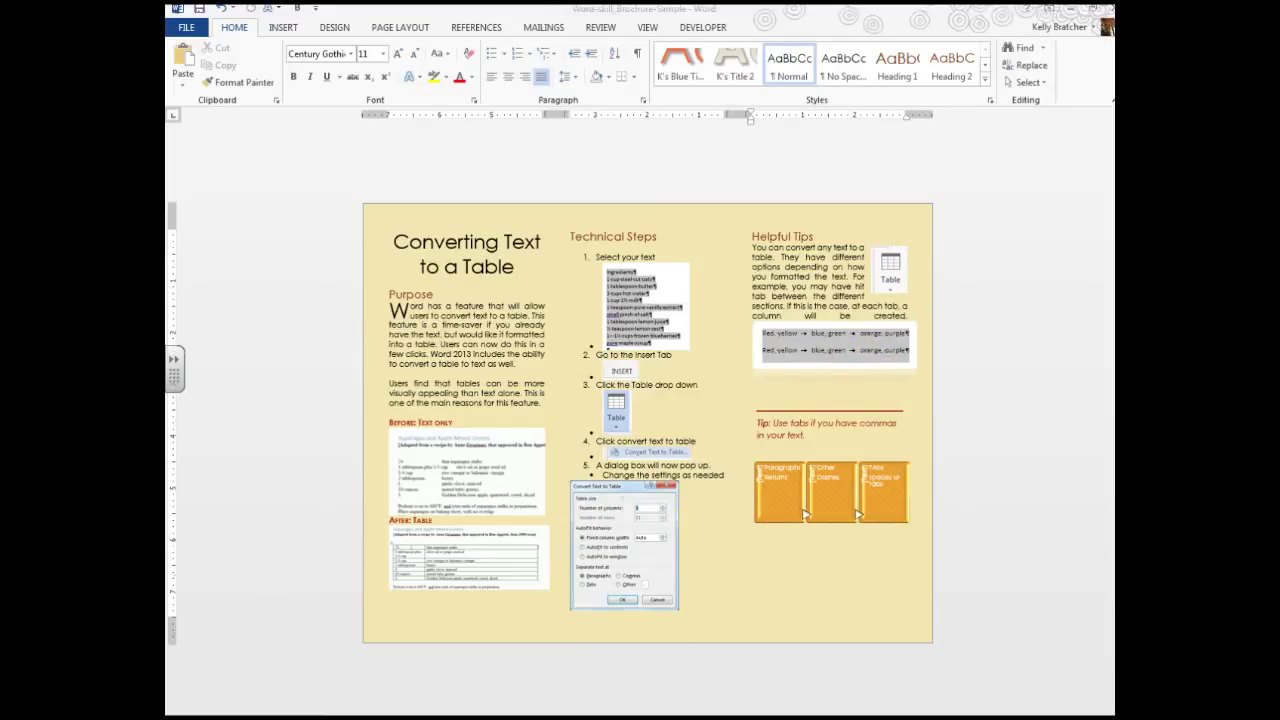
# - In the instructions document, strike through the completed checklist items 14 and 15
pyautogui.click(405, 673)
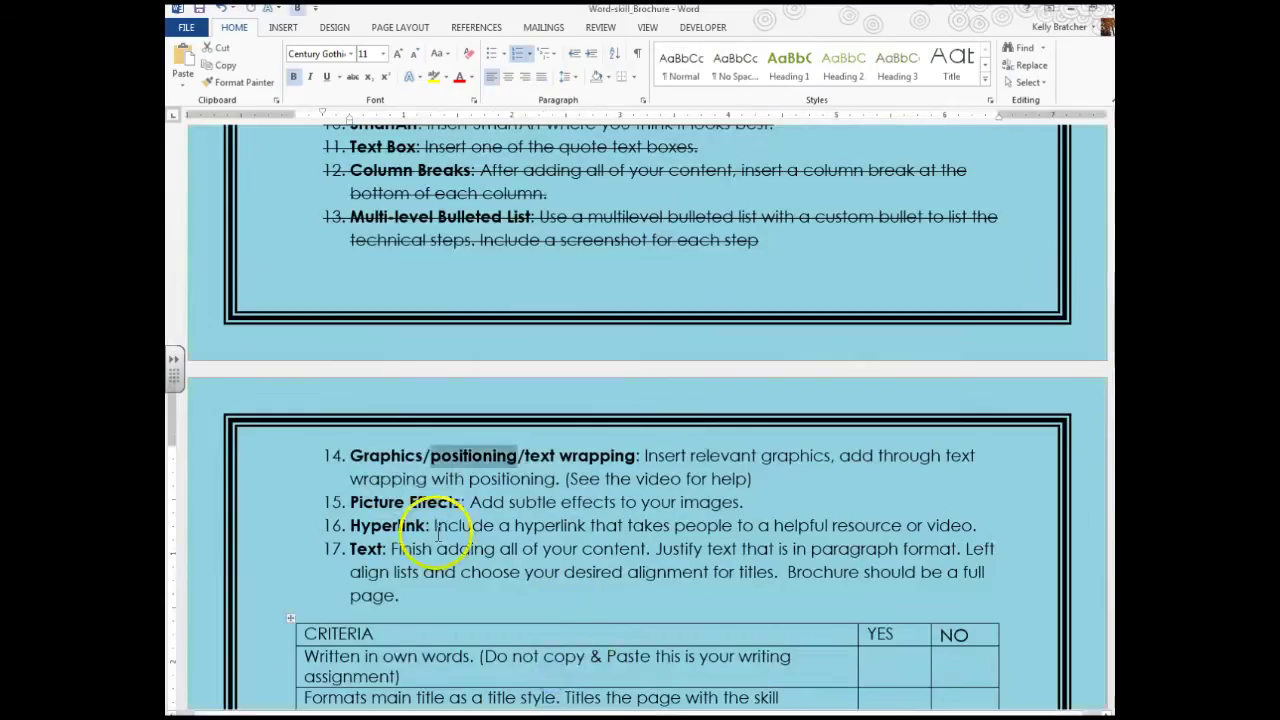
pyautogui.click(345, 505)
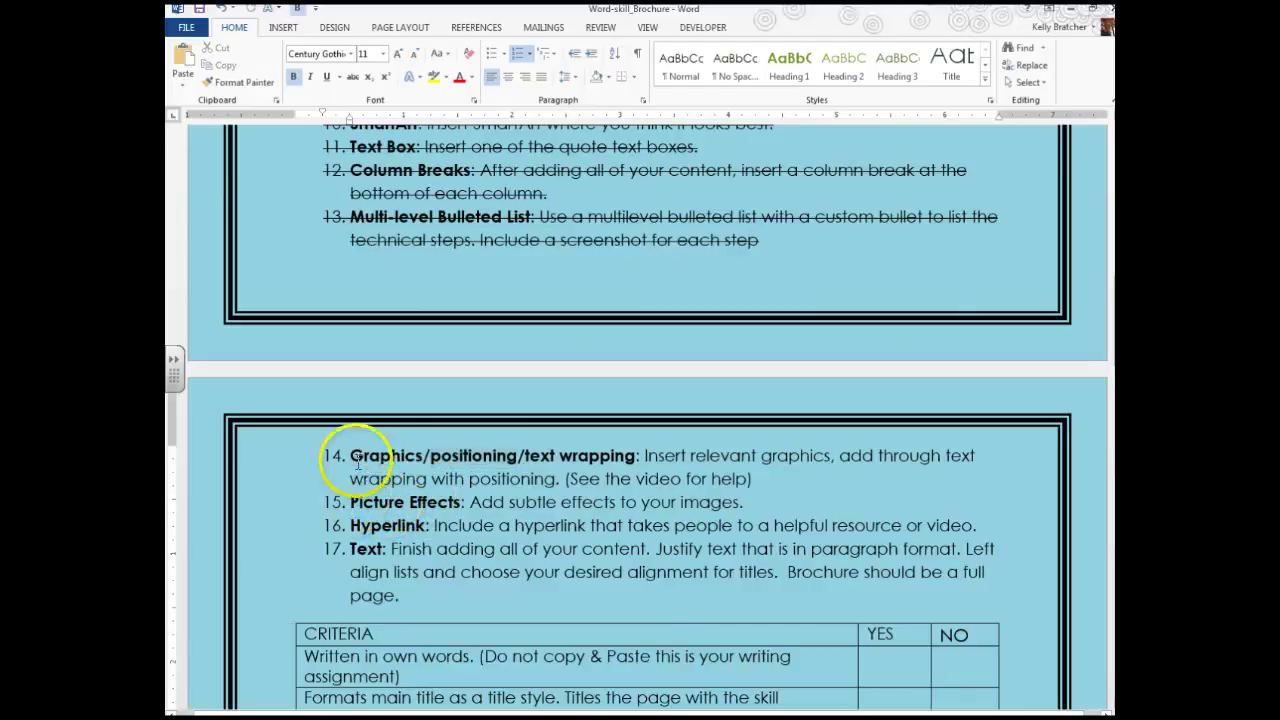
pyautogui.moveTo(349, 456); pyautogui.dragTo(744, 502)
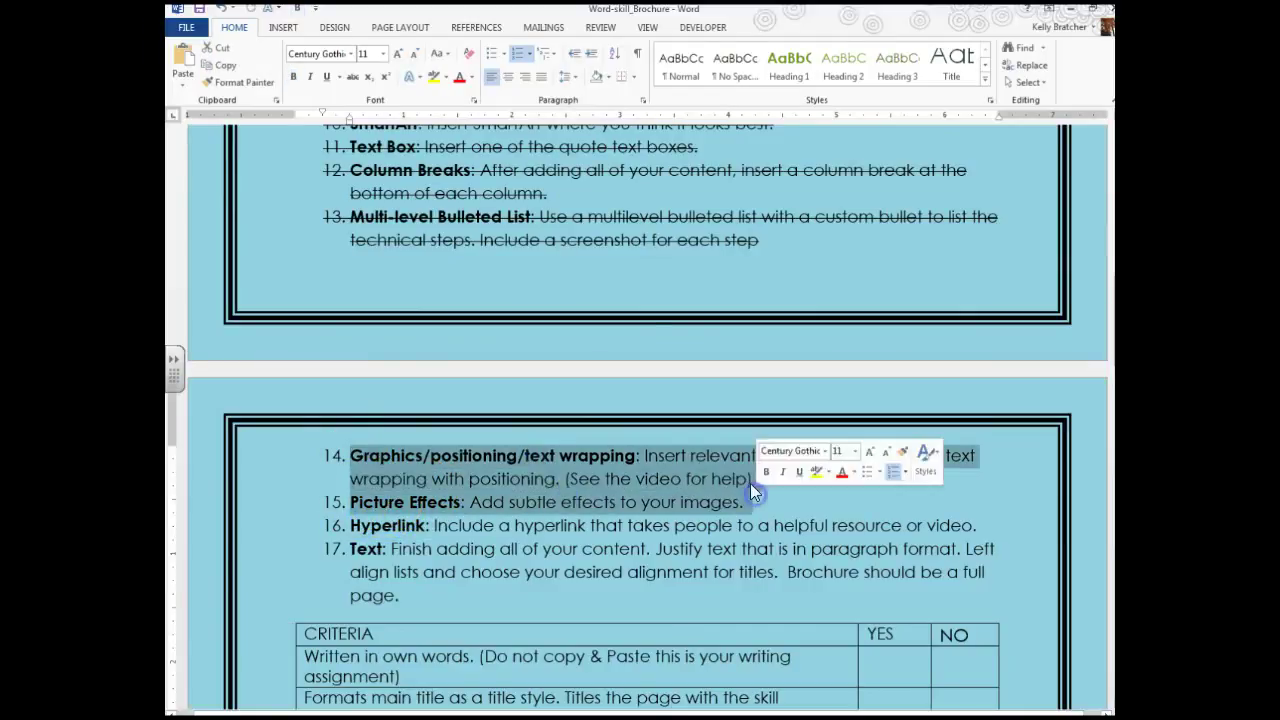
pyautogui.click(352, 78)
pyautogui.moveTo(348, 525); pyautogui.dragTo(974, 526)
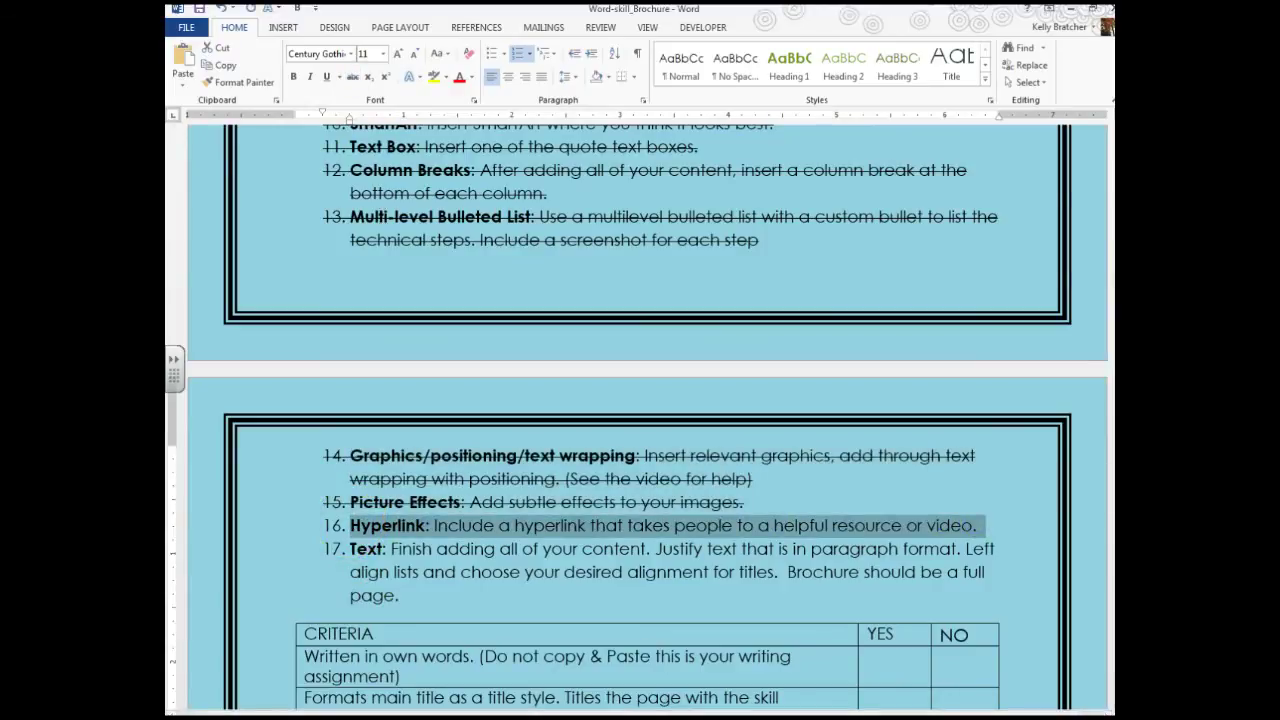
# - Select the 'For more information click here' line and copy the Office support page URL from Chrome
pyautogui.hotkey('alt', 'Tab')
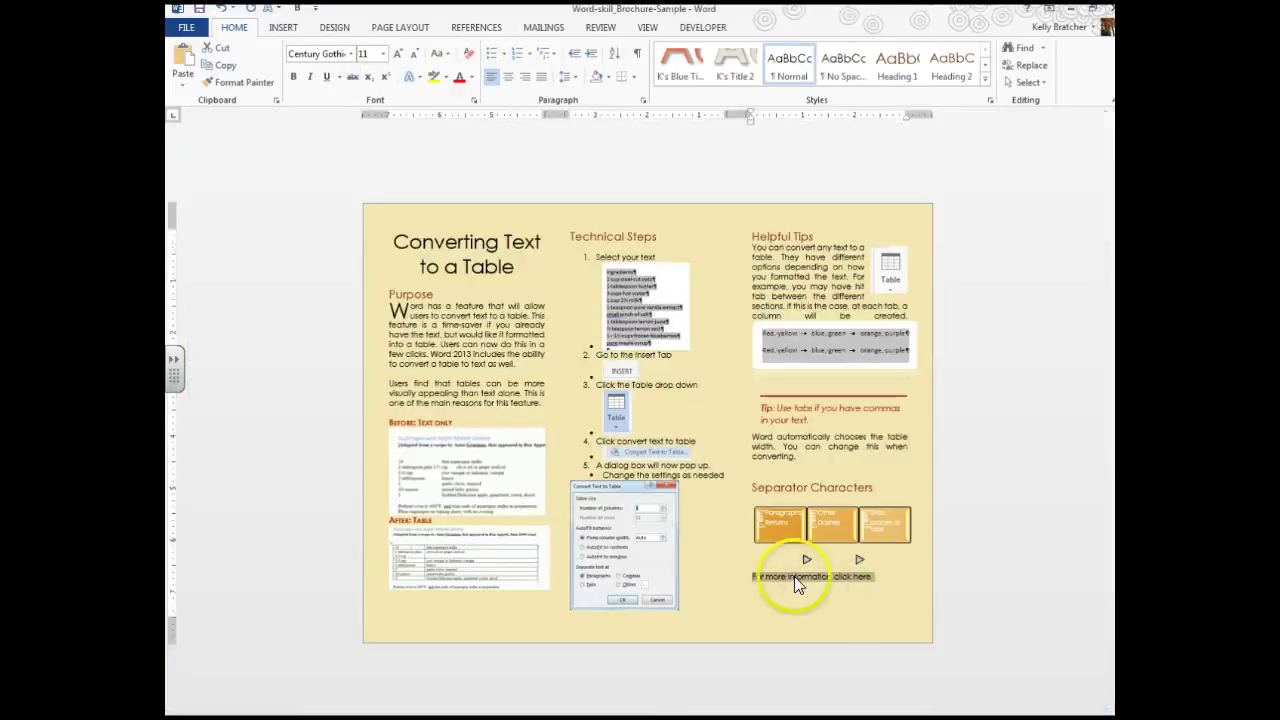
pyautogui.click(767, 580)
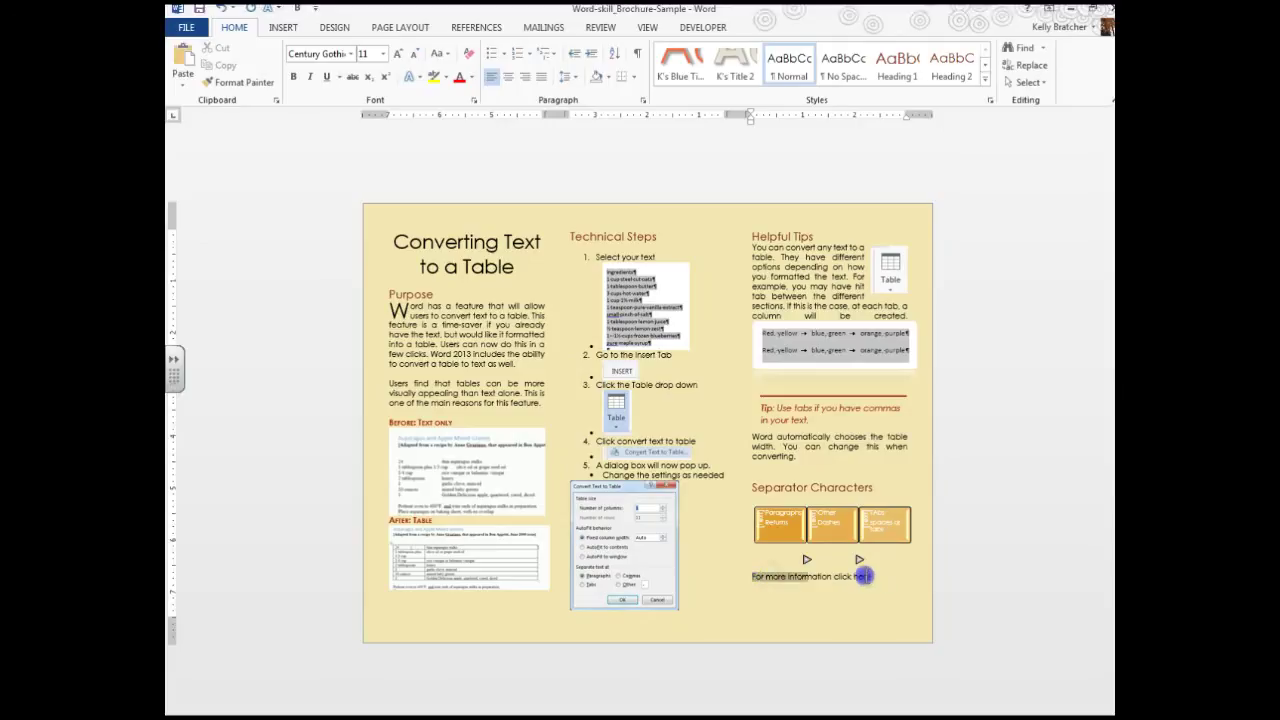
pyautogui.moveTo(862, 576); pyautogui.dragTo(876, 577)
pyautogui.hotkey('alt', 'Tab')
pyautogui.click(409, 30)
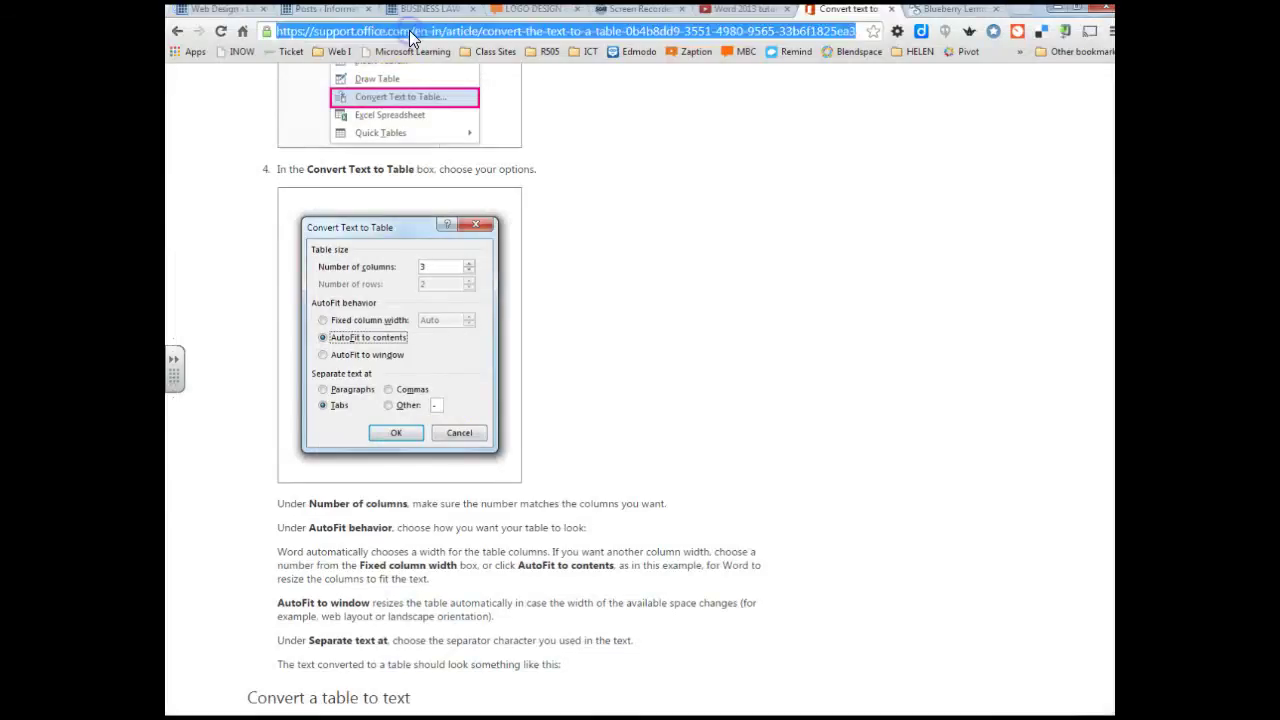
pyautogui.rightClick(409, 30)
pyautogui.click(440, 80)
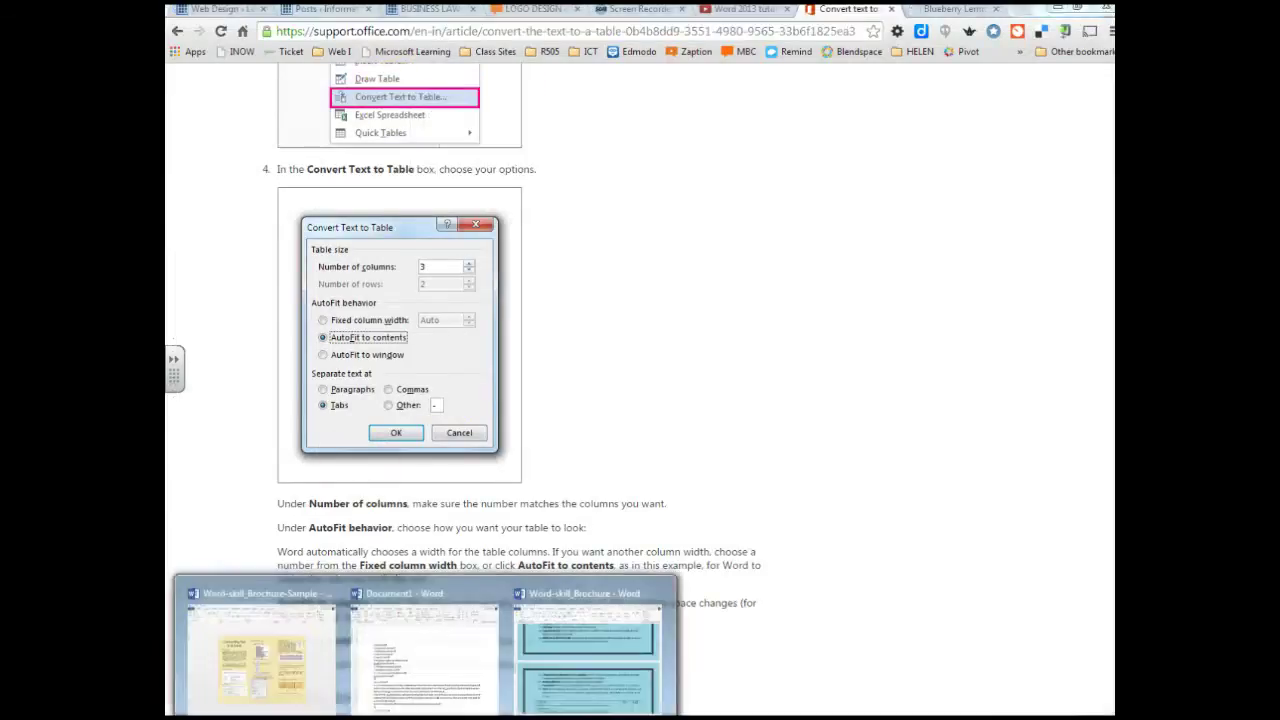
pyautogui.click(263, 657)
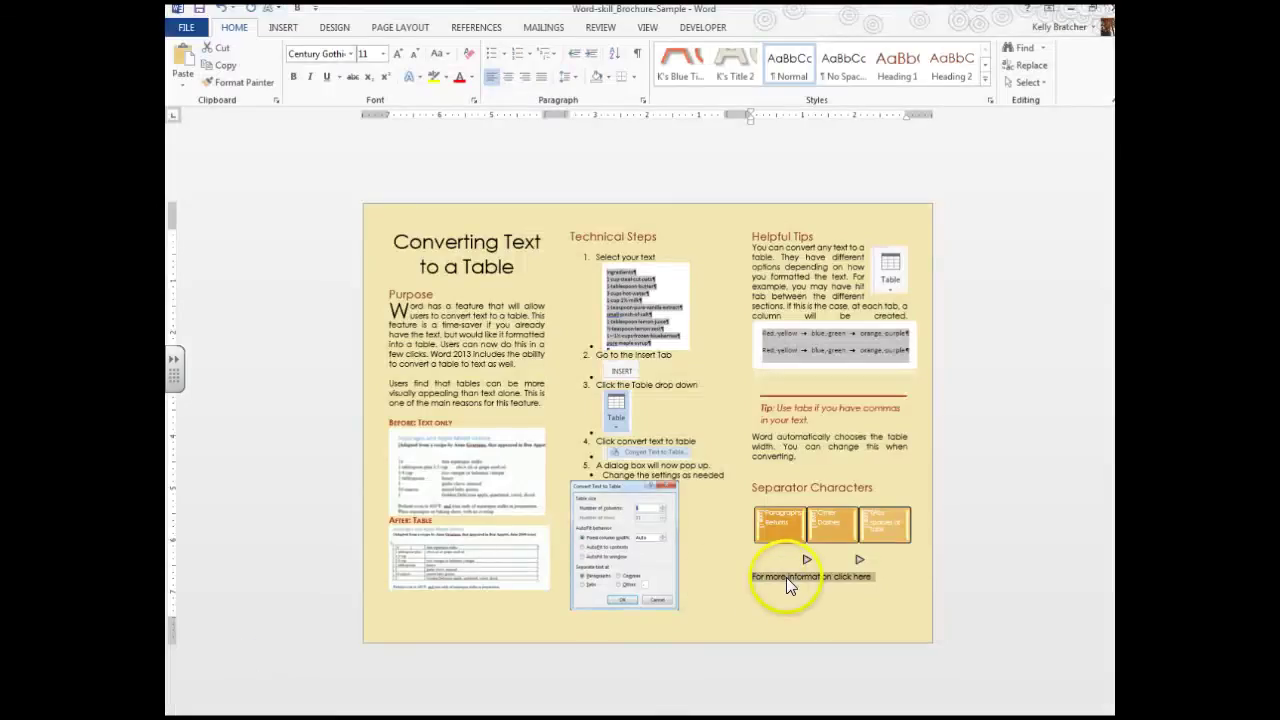
# - Hyperlink 'For more information click here' to the pasted Office support article URL
pyautogui.click(279, 27)
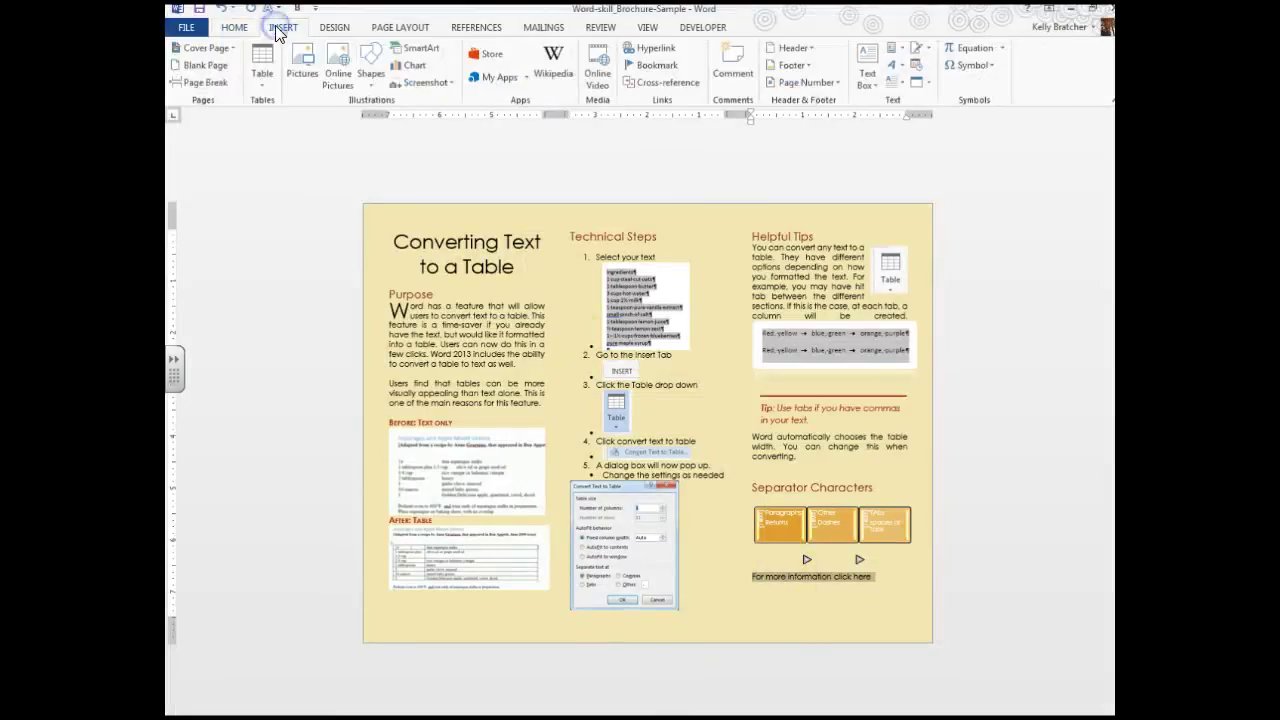
pyautogui.click(648, 50)
pyautogui.hotkey('ctrl', 'v')
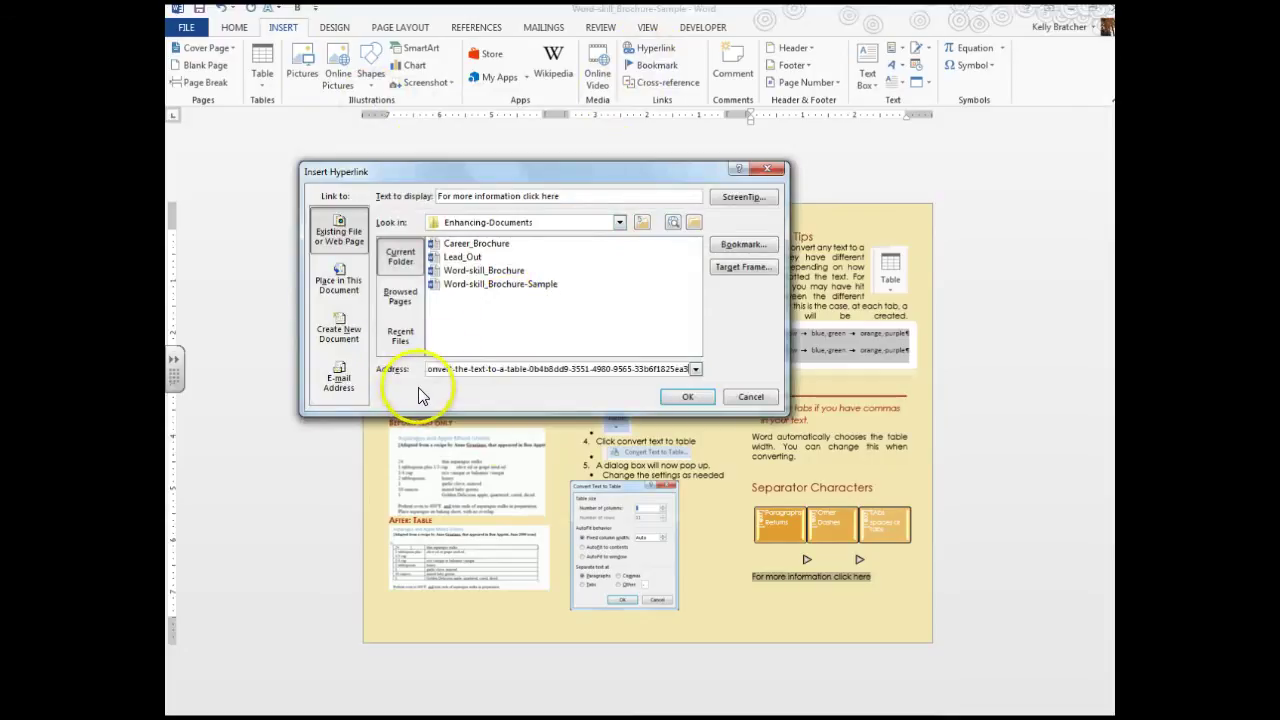
pyautogui.click(687, 396)
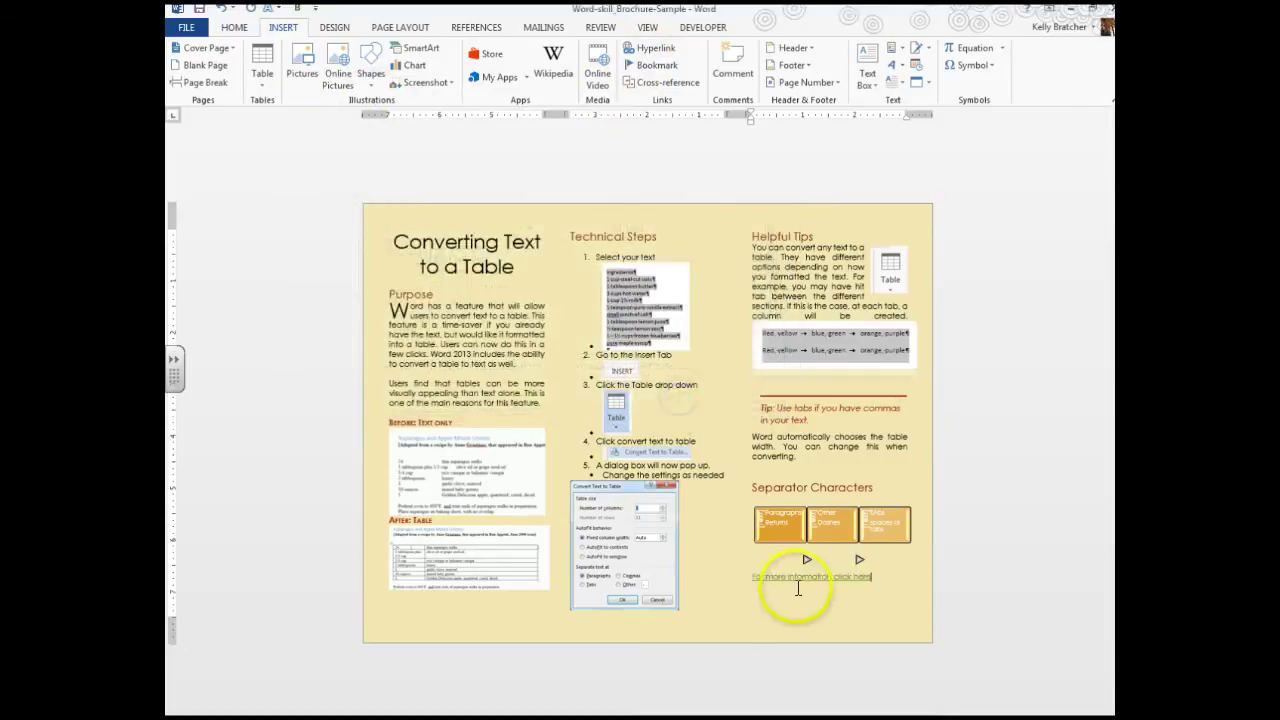
pyautogui.click(879, 578)
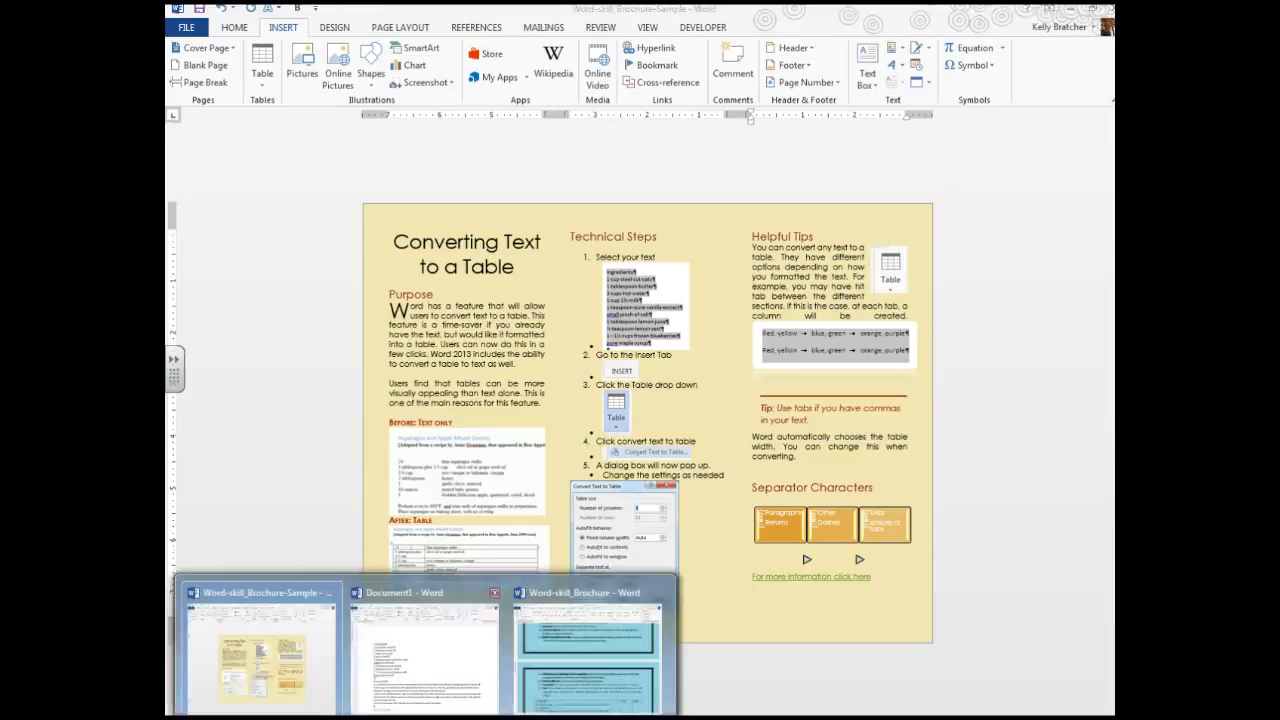
pyautogui.click(556, 662)
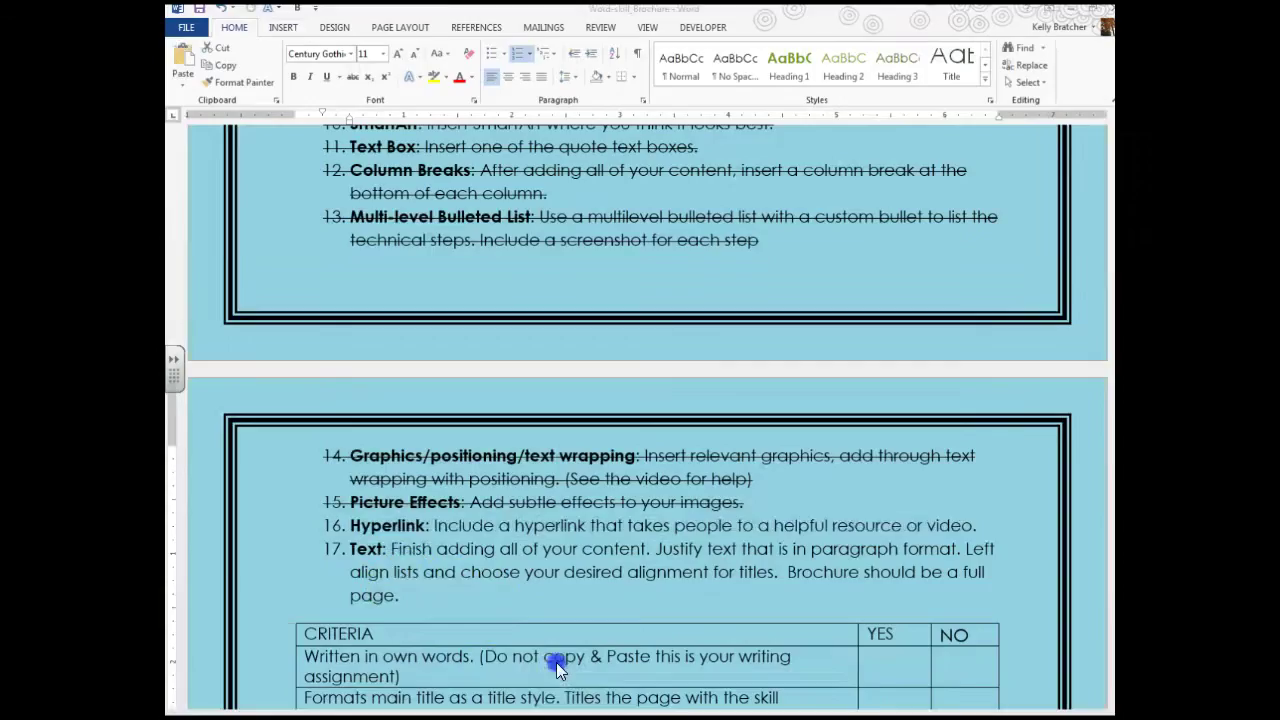
pyautogui.click(405, 592)
pyautogui.scroll(-5, 443, 594)
pyautogui.scroll(-7, 478, 590)
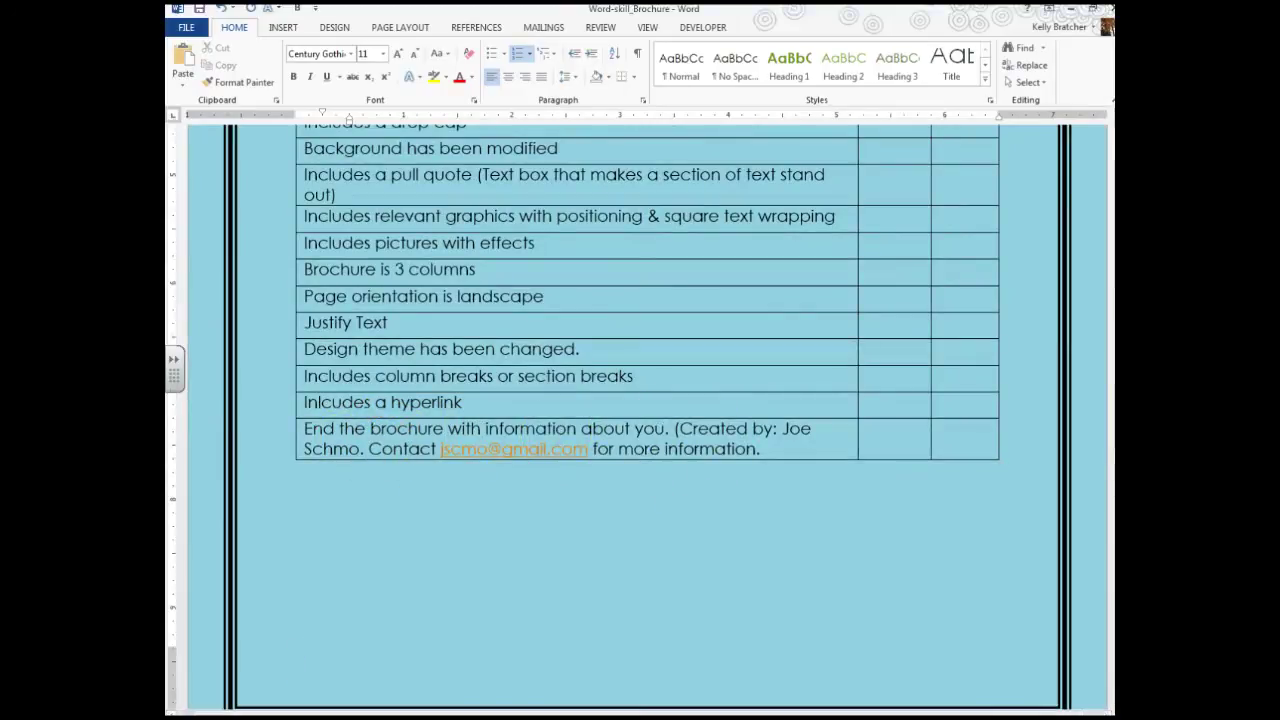
pyautogui.moveTo(367, 712)
pyautogui.click(277, 664)
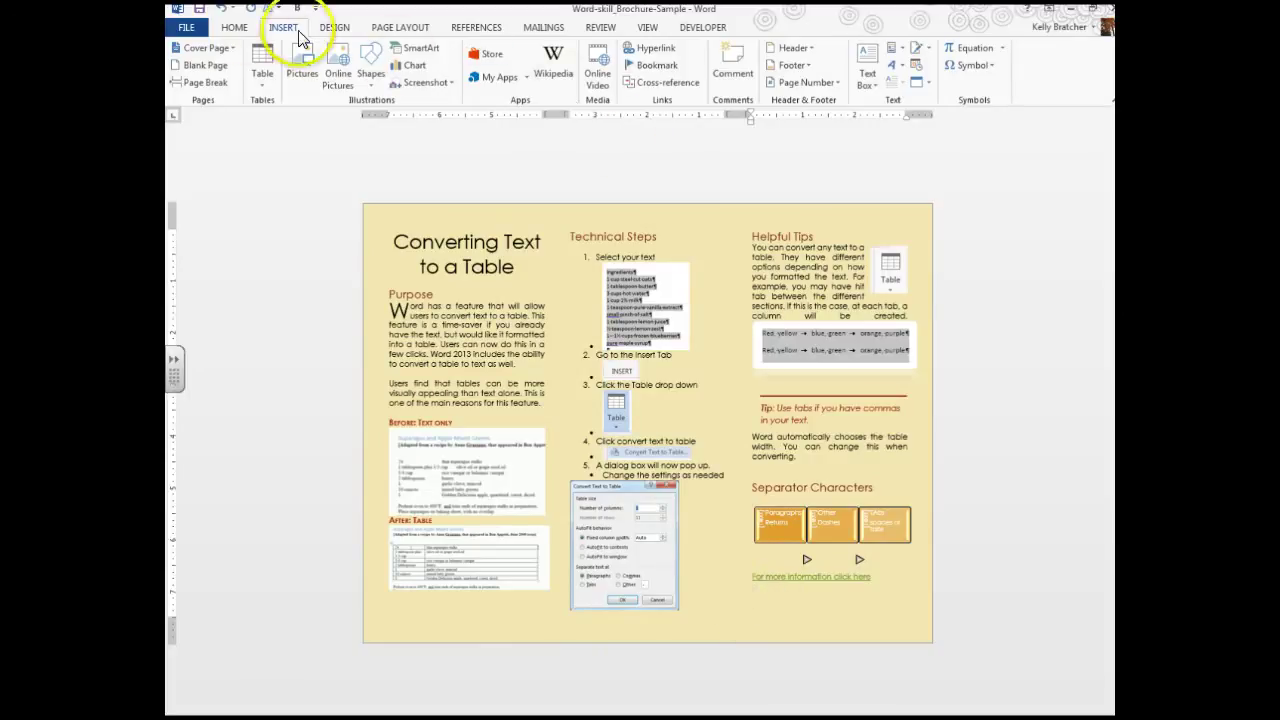
# - Draw a text box below the link, type 'Created by:' with the author's name, and widen it
pyautogui.click(866, 74)
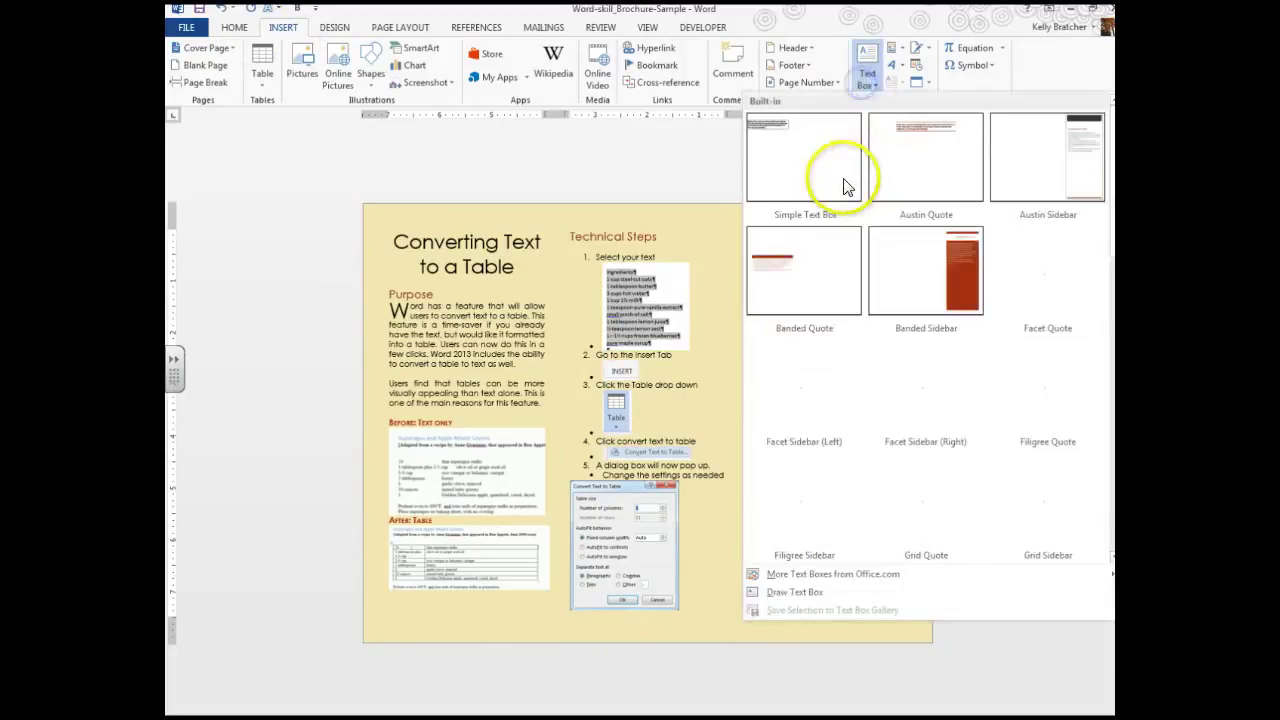
pyautogui.click(783, 592)
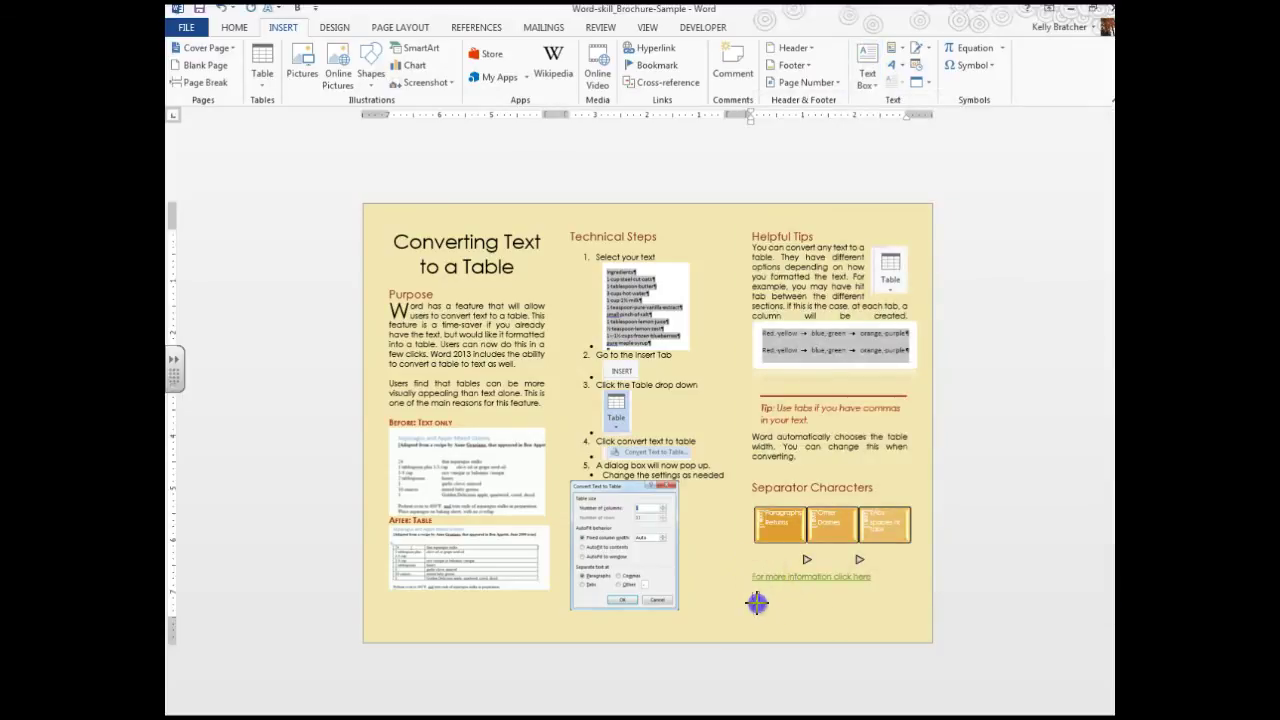
pyautogui.moveTo(915, 622); pyautogui.dragTo(915, 623)
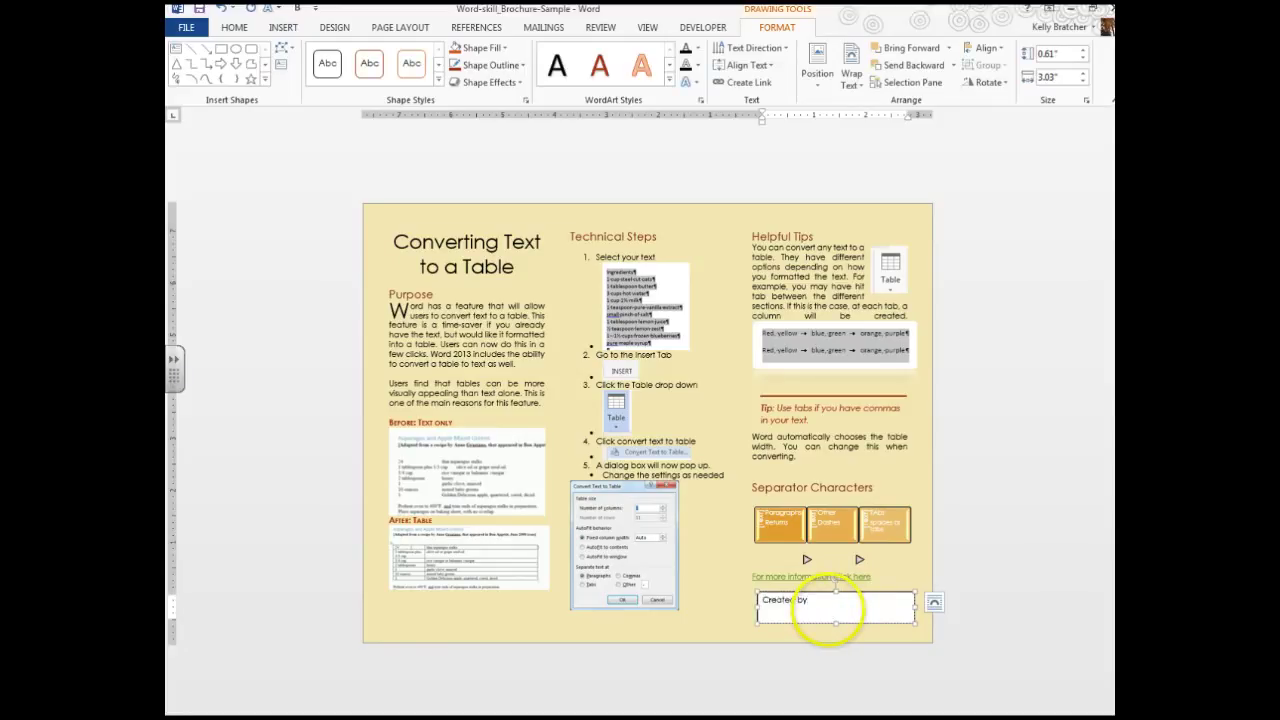
pyautogui.write('Created by: Kelly Bratcher')
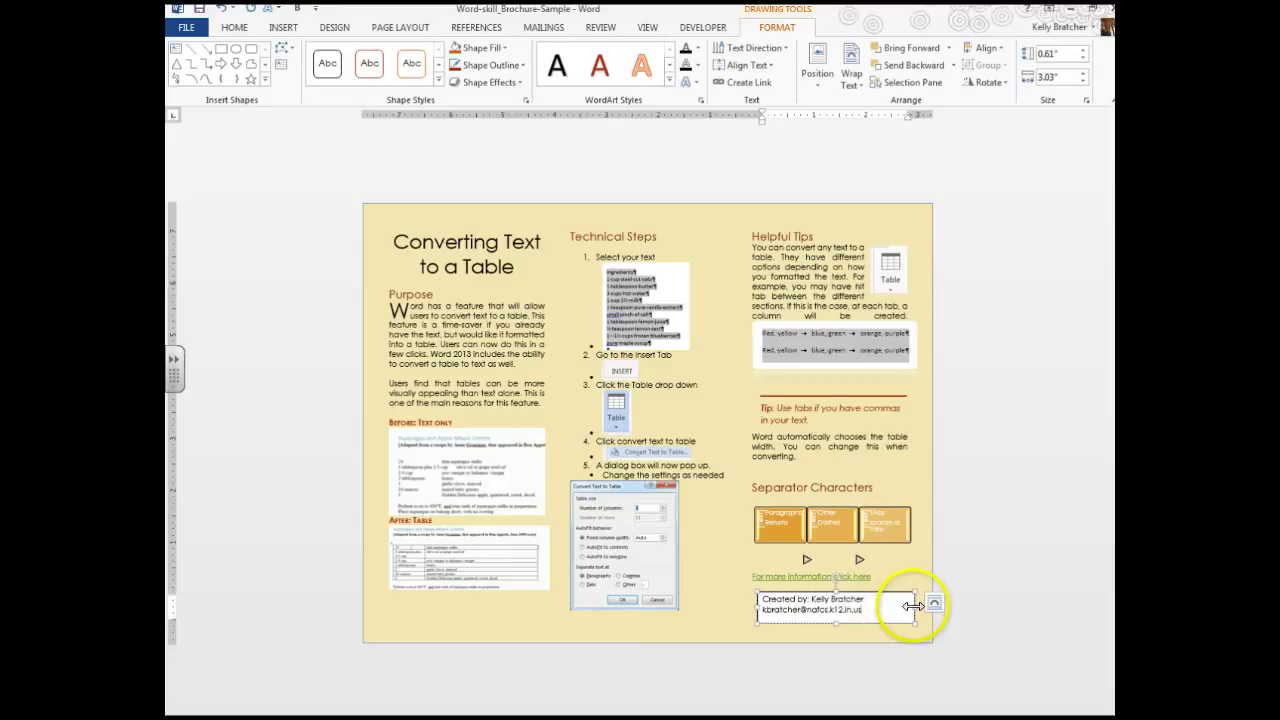
pyautogui.moveTo(913, 606); pyautogui.dragTo(918, 606)
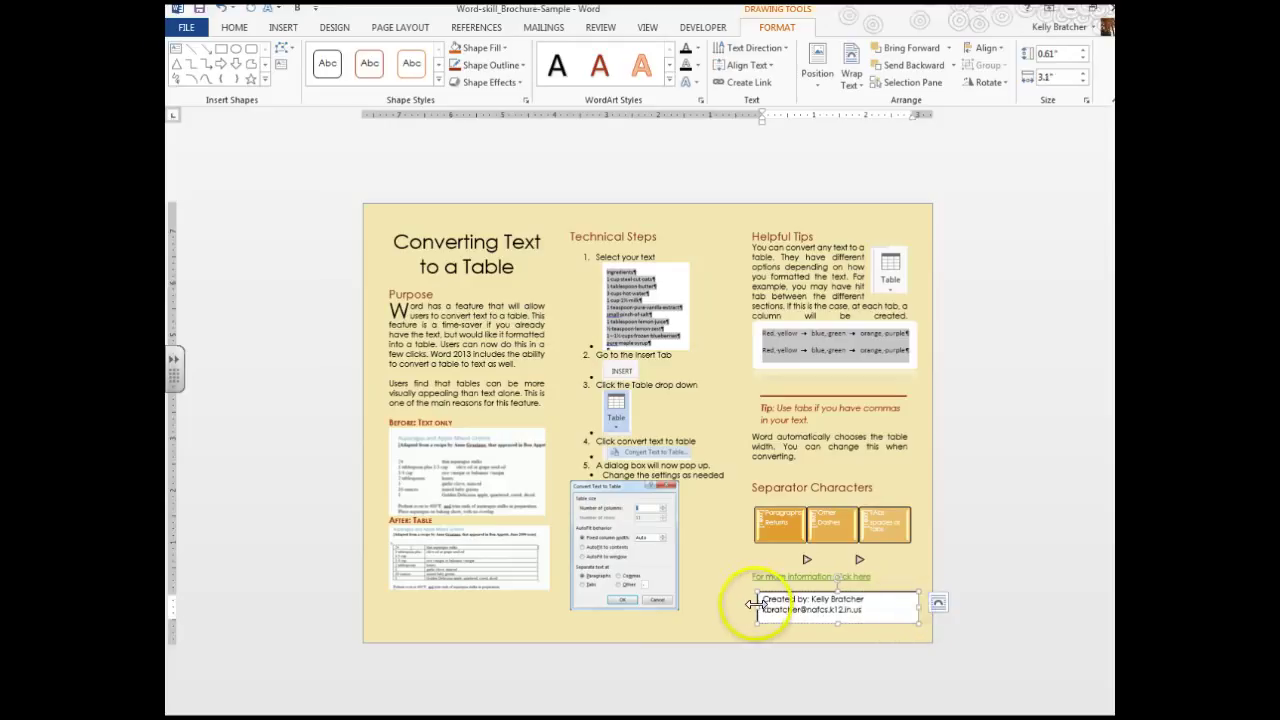
pyautogui.moveTo(752, 604); pyautogui.dragTo(747, 604)
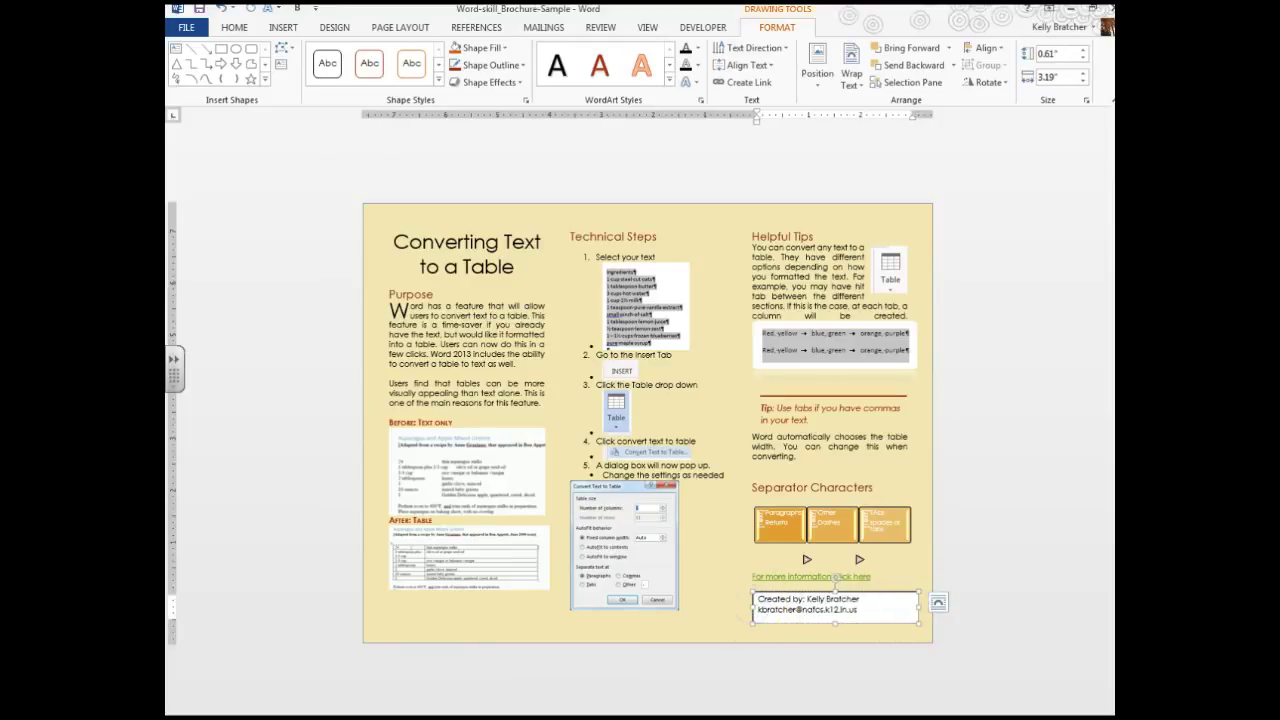
pyautogui.click(980, 577)
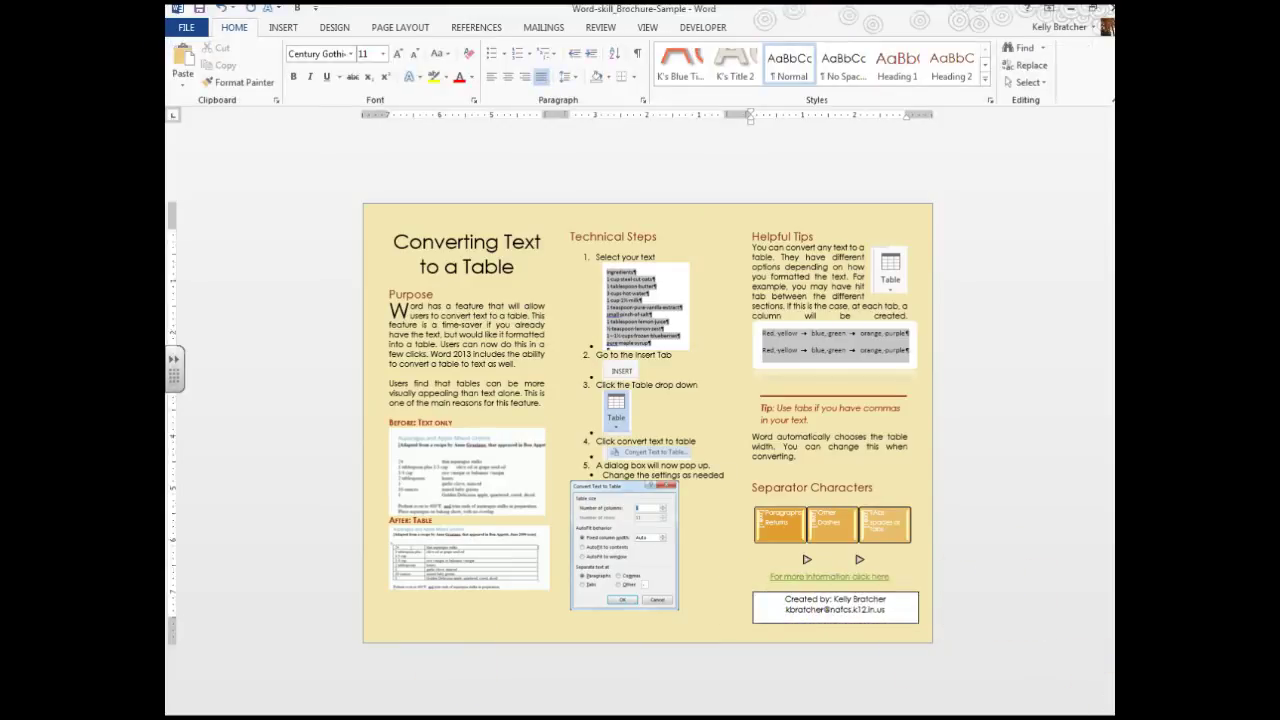
pyautogui.scroll(3, 744, 651)
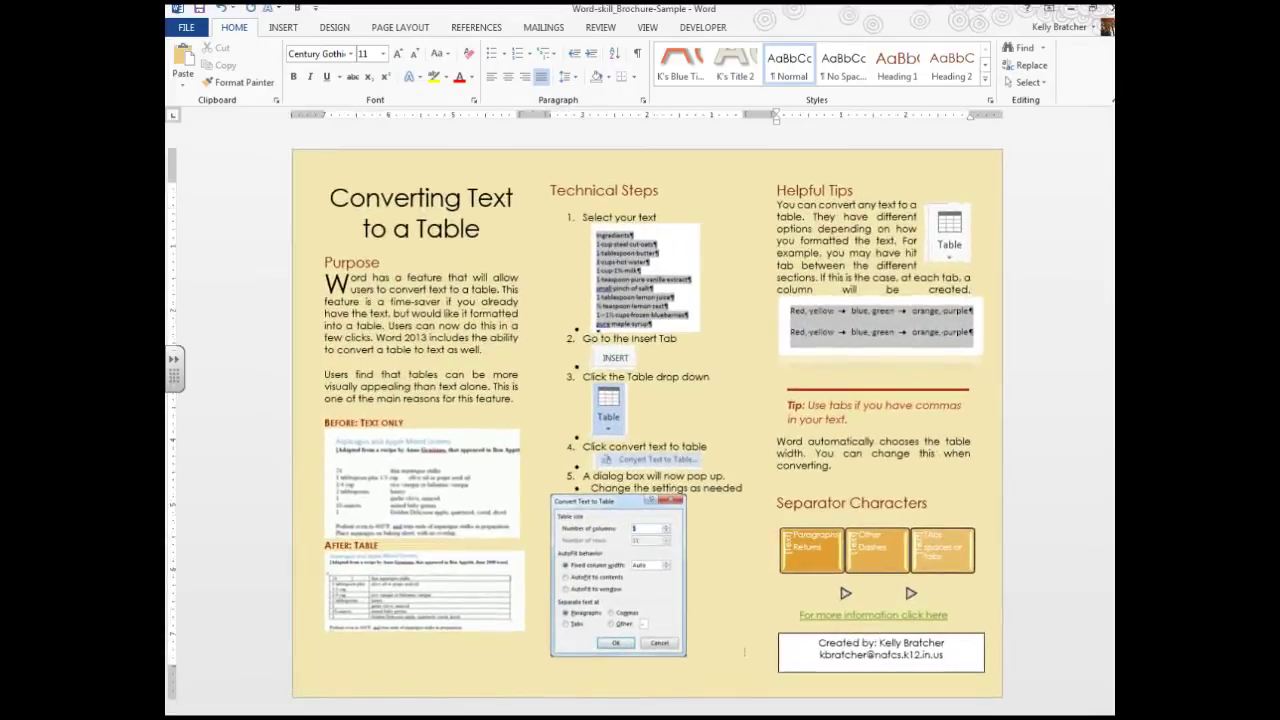
pyautogui.click(392, 484)
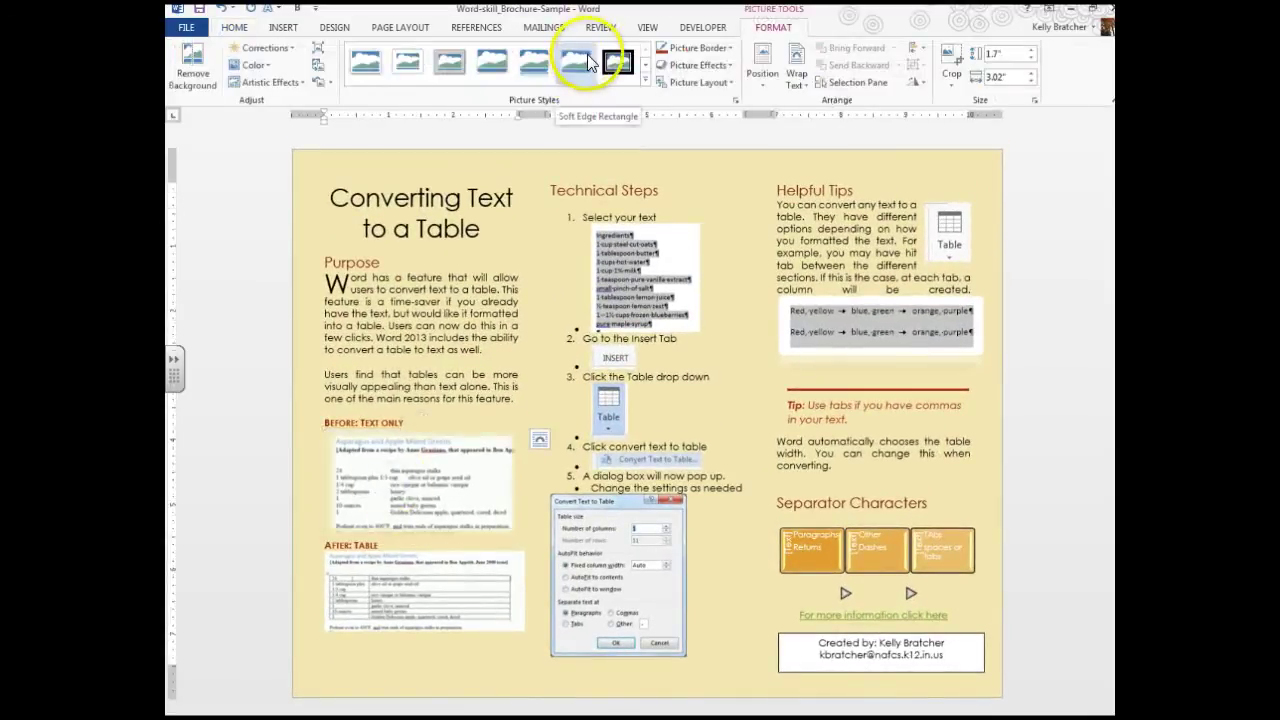
pyautogui.click(378, 580)
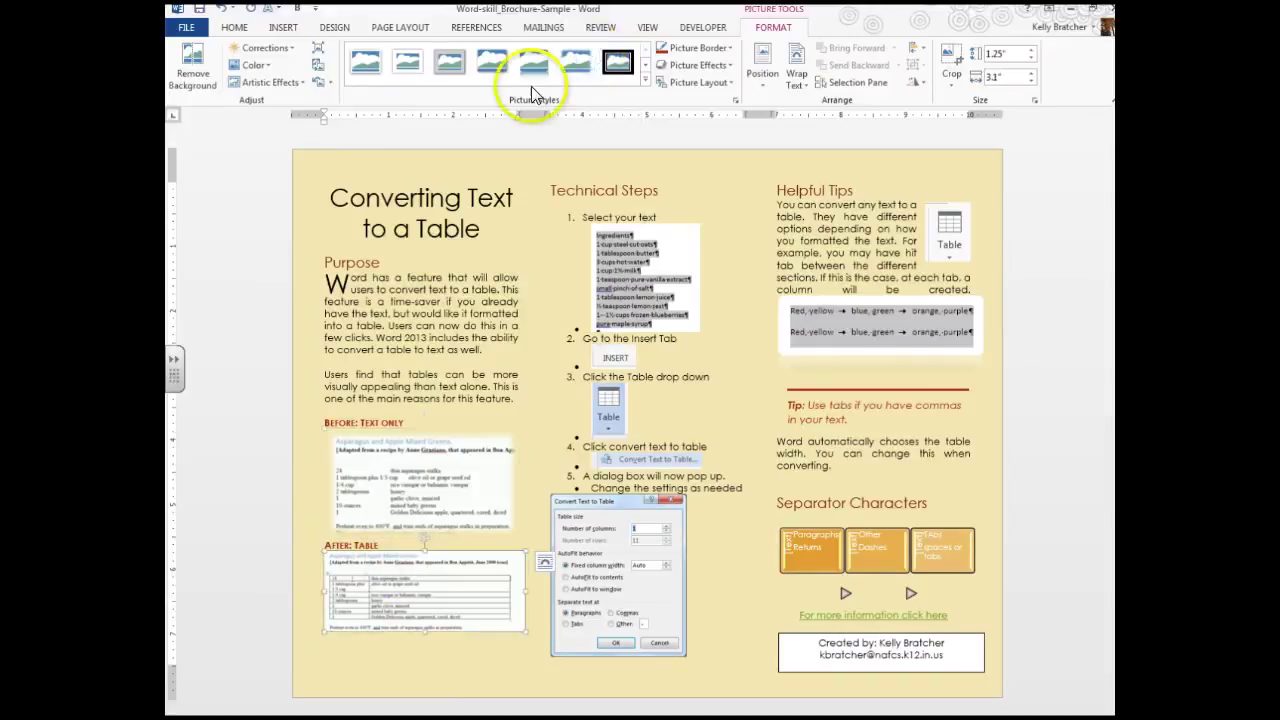
pyautogui.click(415, 660)
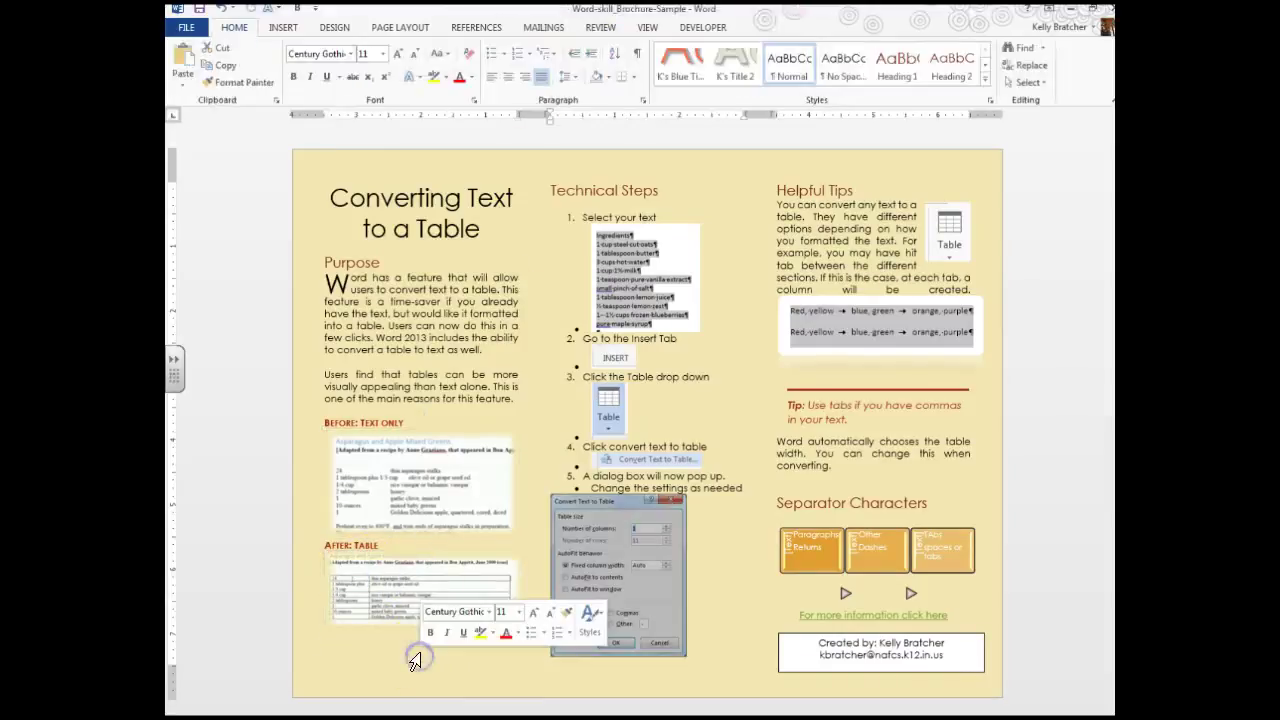
pyautogui.click(600, 577)
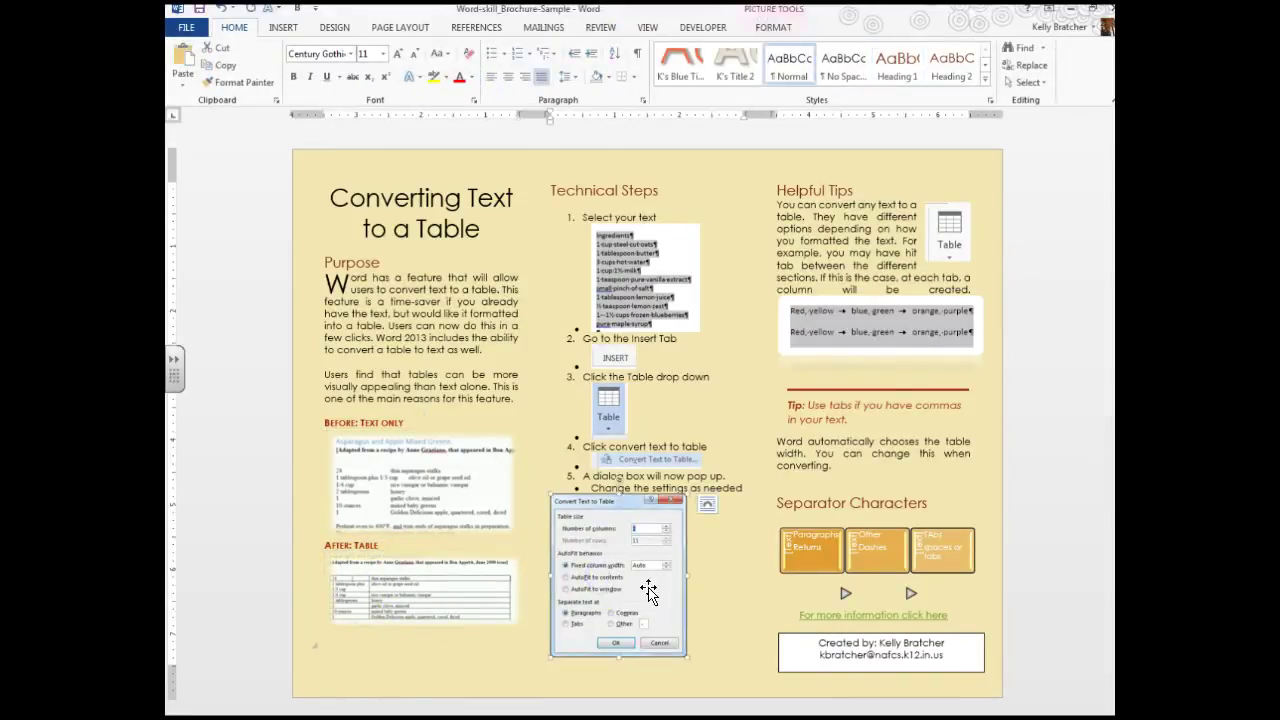
pyautogui.click(745, 600)
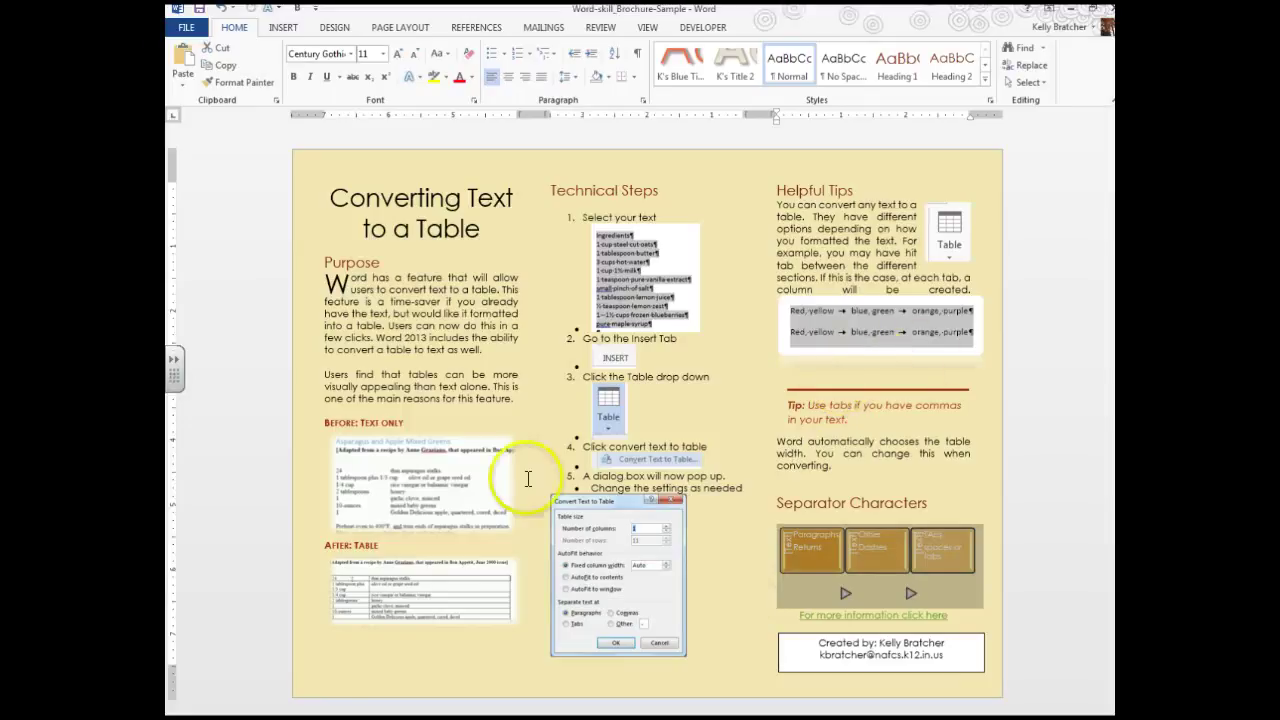
pyautogui.click(395, 600)
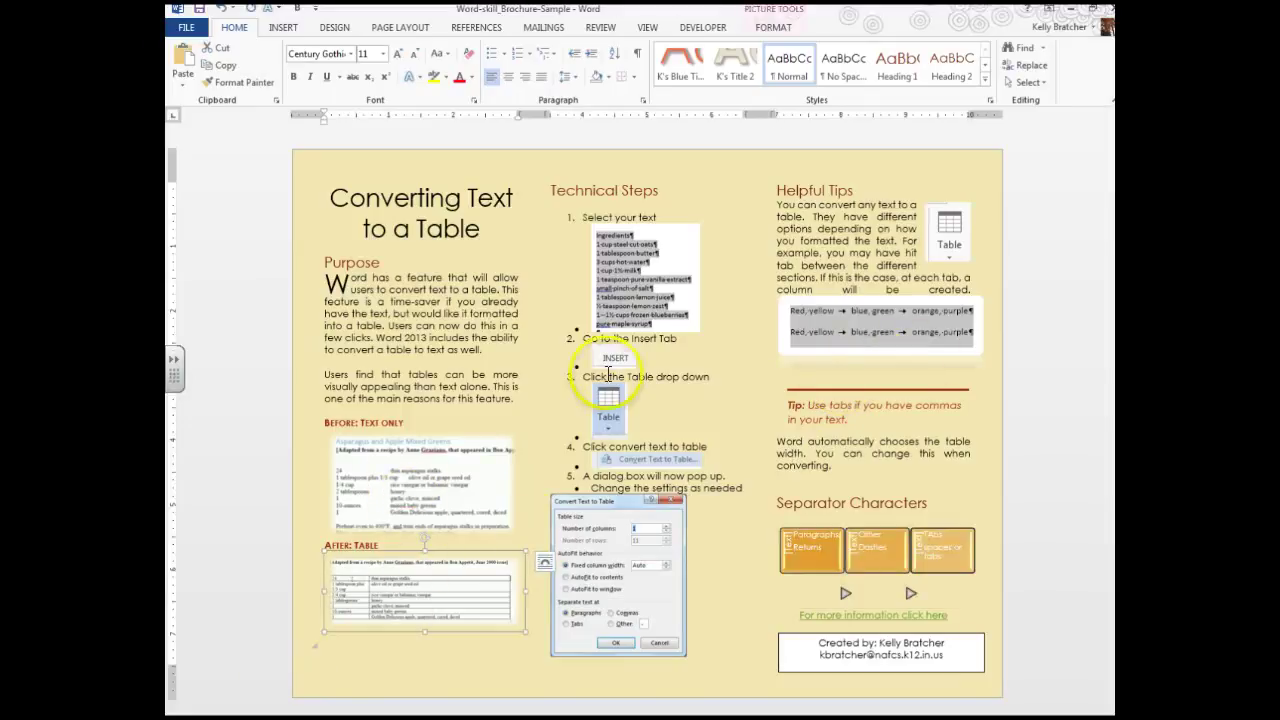
pyautogui.click(660, 262)
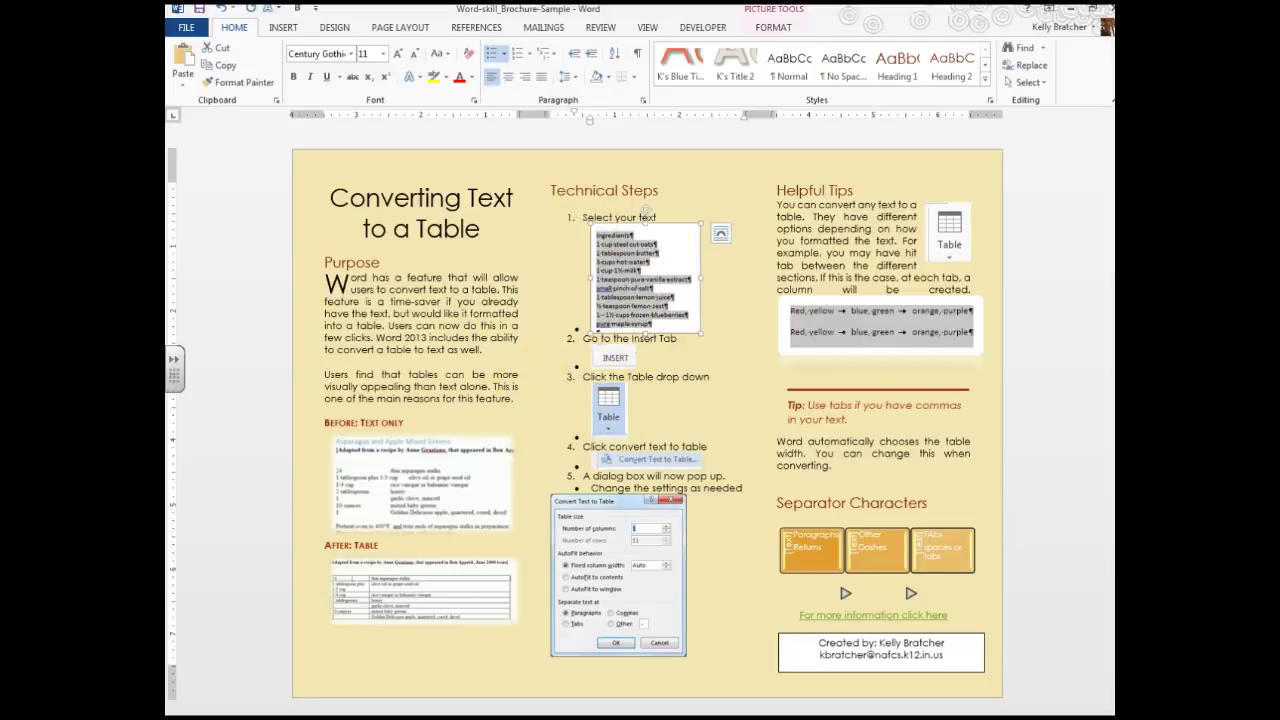
pyautogui.click(557, 663)
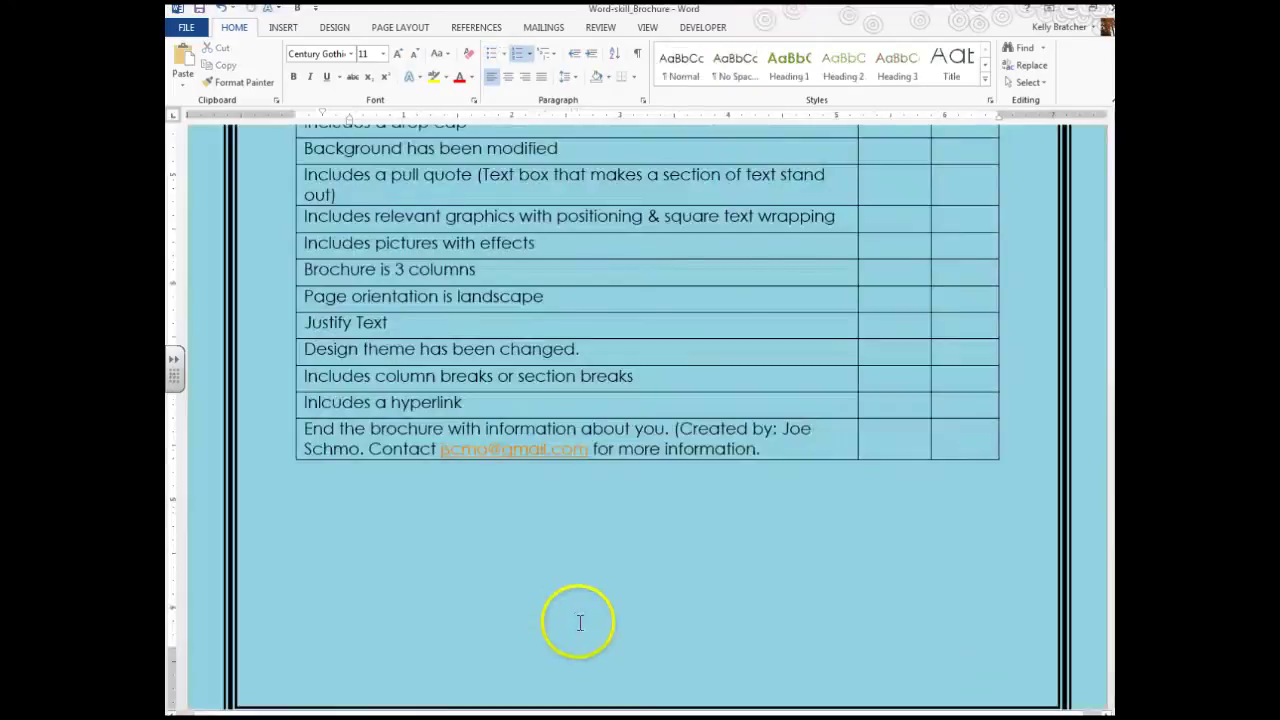
pyautogui.scroll(10, 575, 618)
pyautogui.scroll(3, 548, 519)
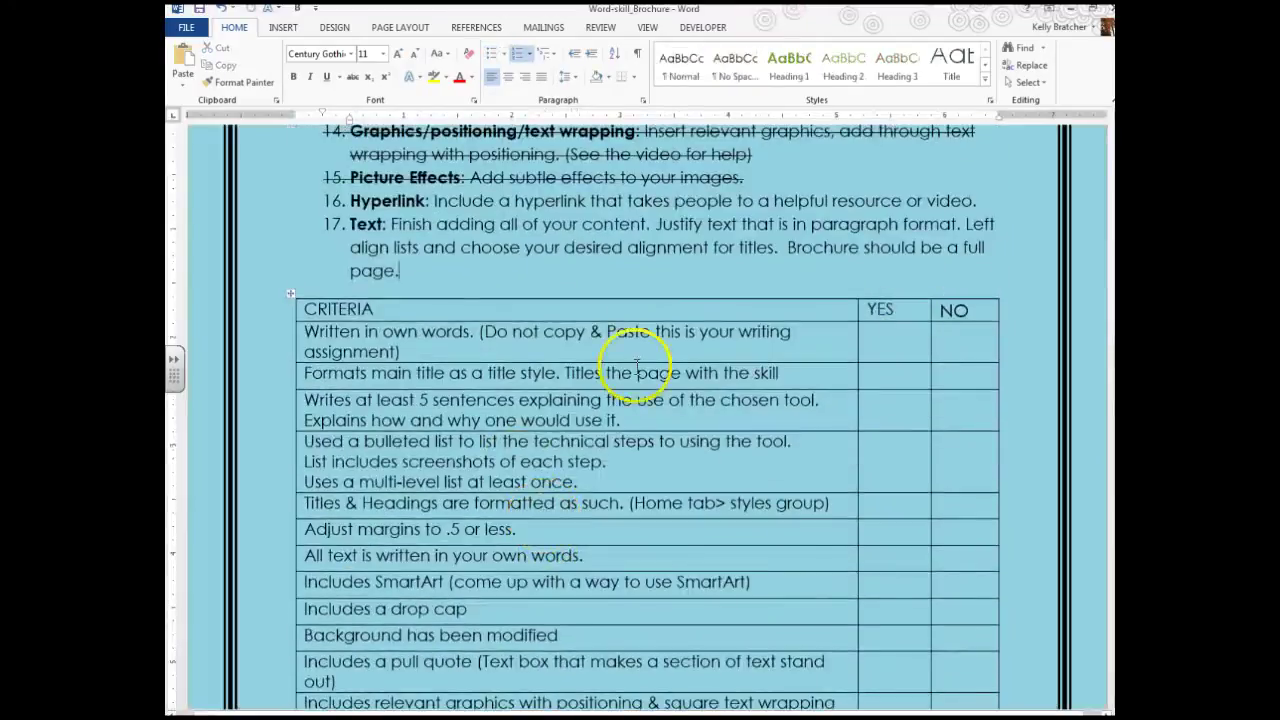
pyautogui.click(891, 343)
pyautogui.scroll(-5, 651, 606)
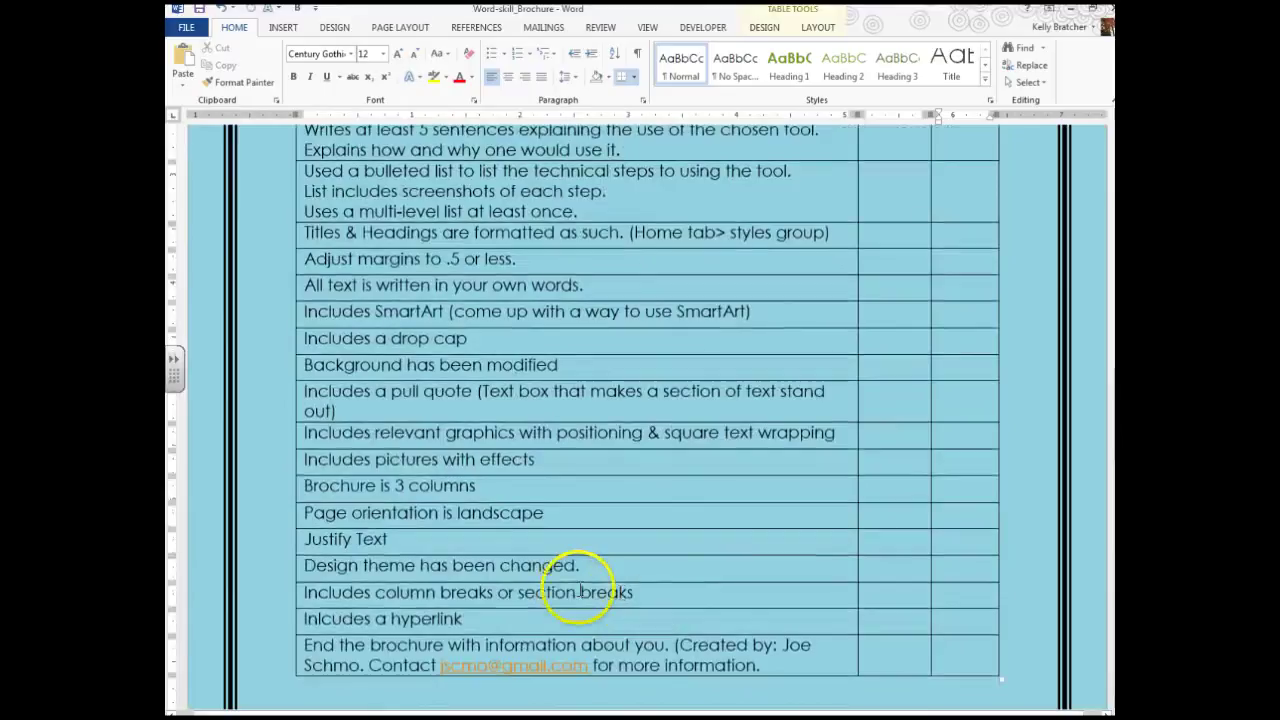
pyautogui.scroll(5, 715, 617)
pyautogui.scroll(3, 715, 617)
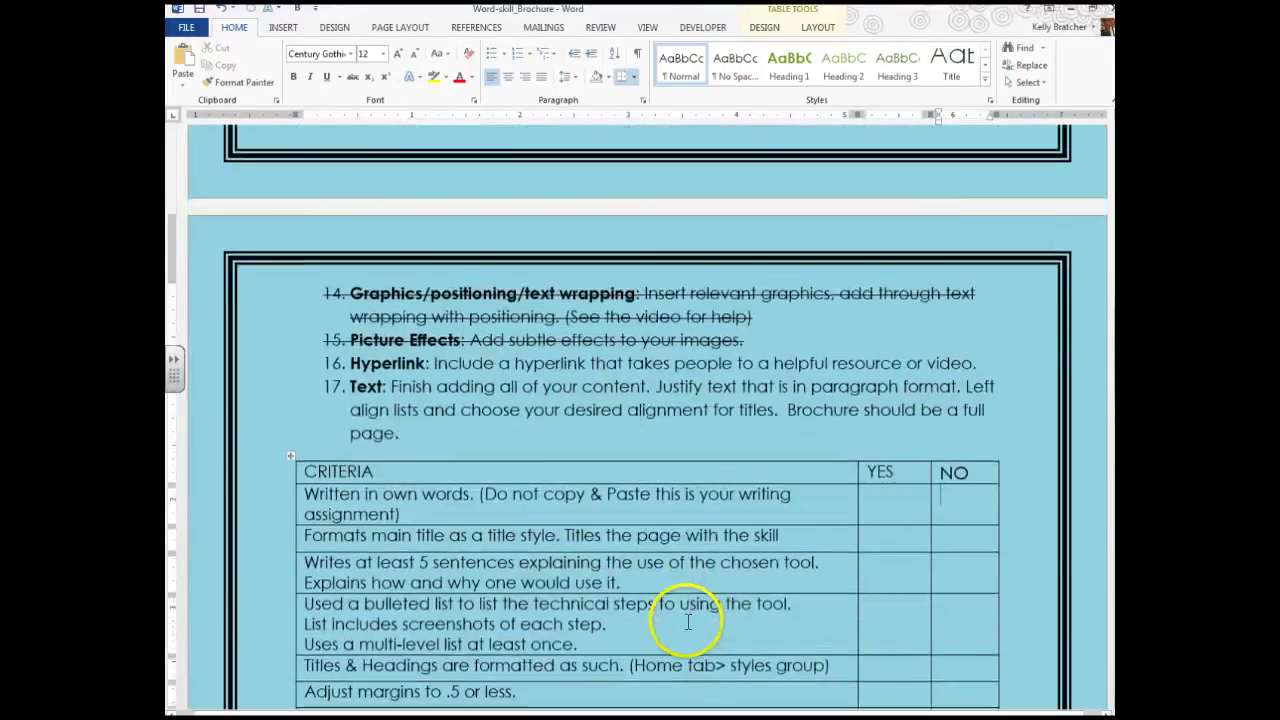
pyautogui.scroll(1, 575, 600)
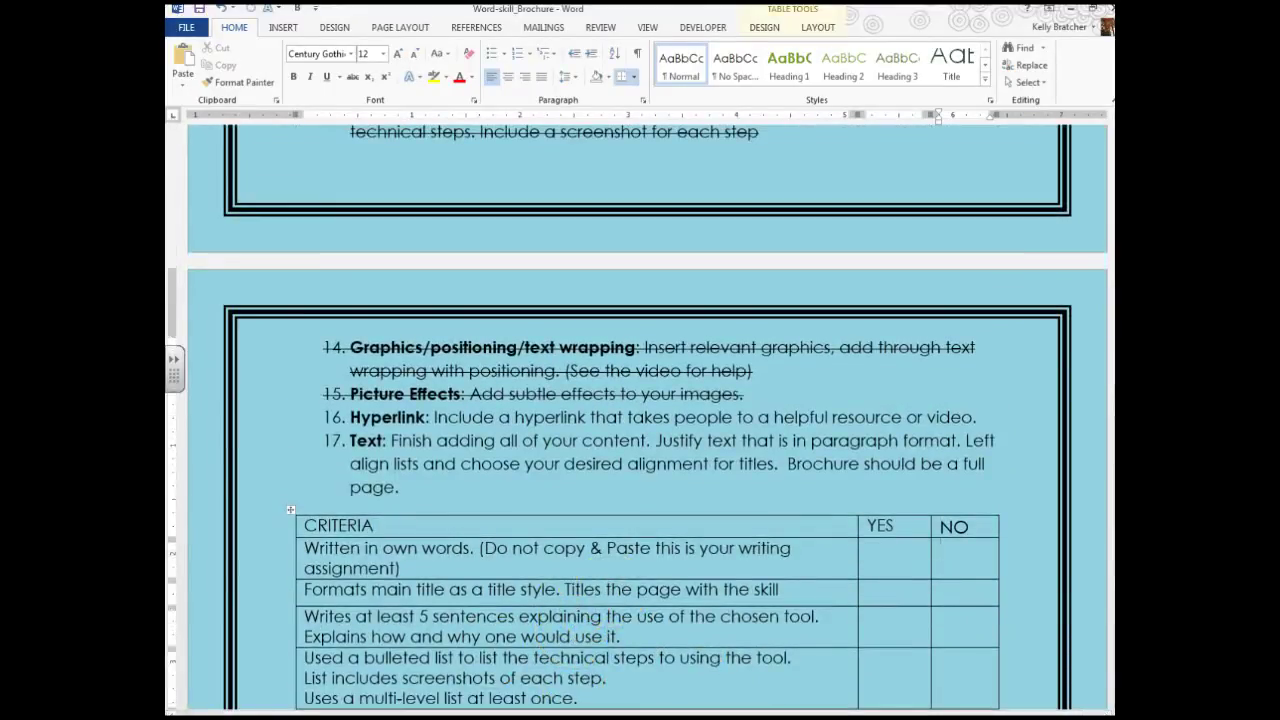
pyautogui.moveTo(425, 715)
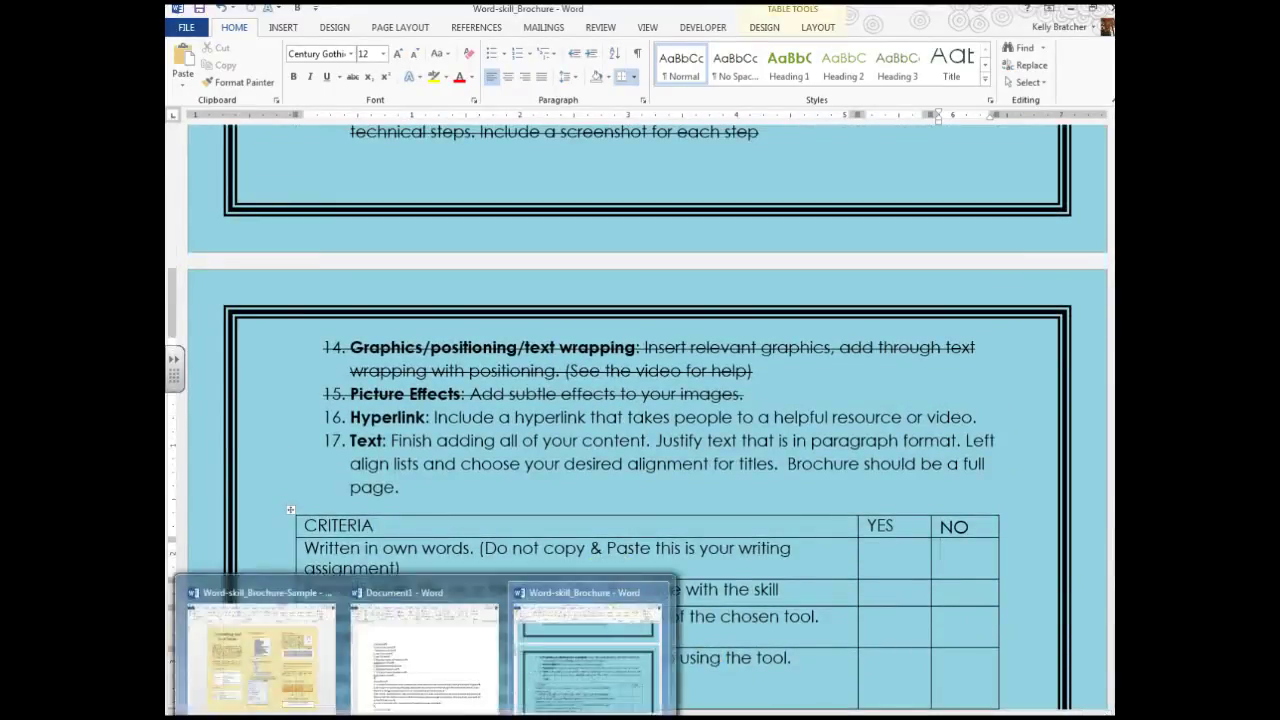
pyautogui.click(264, 670)
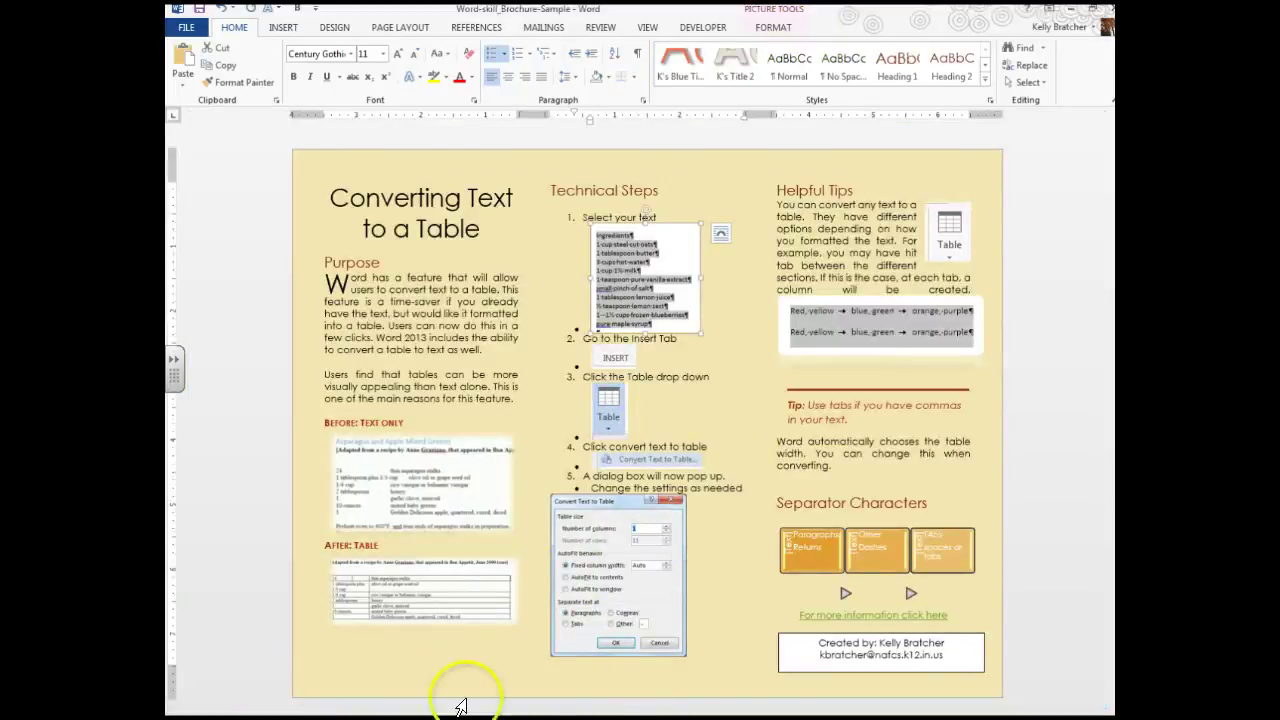